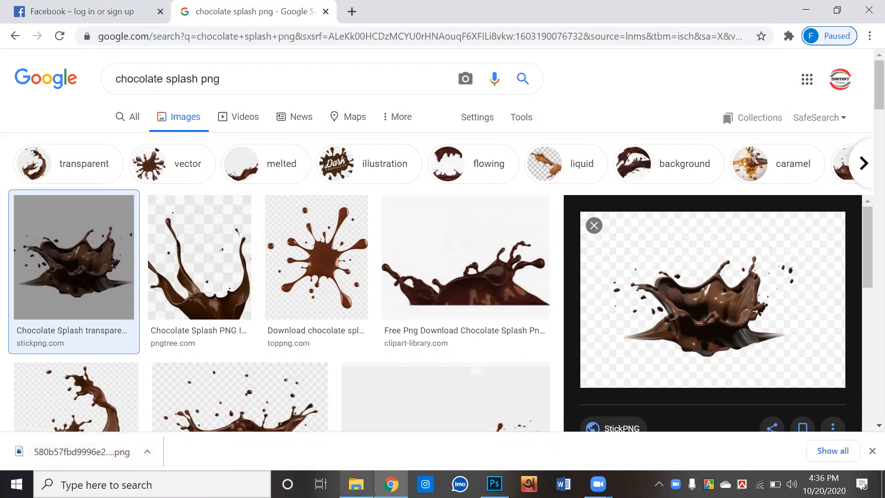
Open the round chocolate splat from the related images and save it as 22390-4-chocolate-splash-free-download in the e2 hw folder.
click(495, 484)
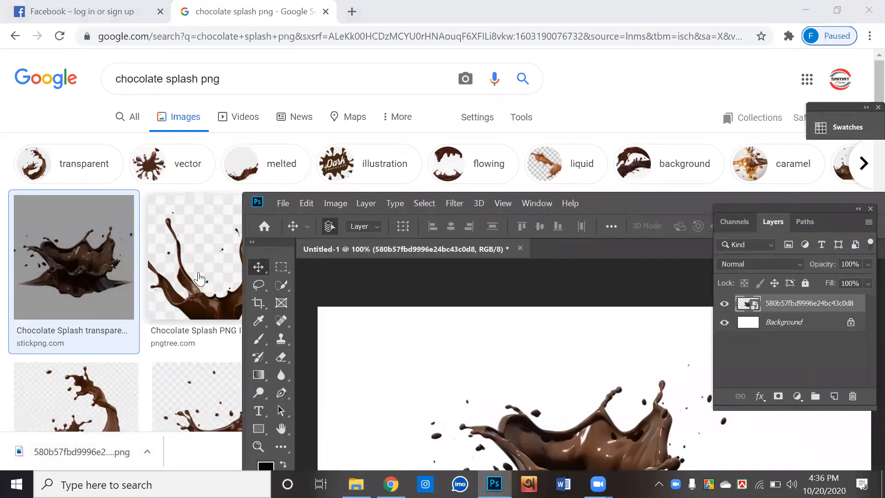
scroll(192, 279, down, 7)
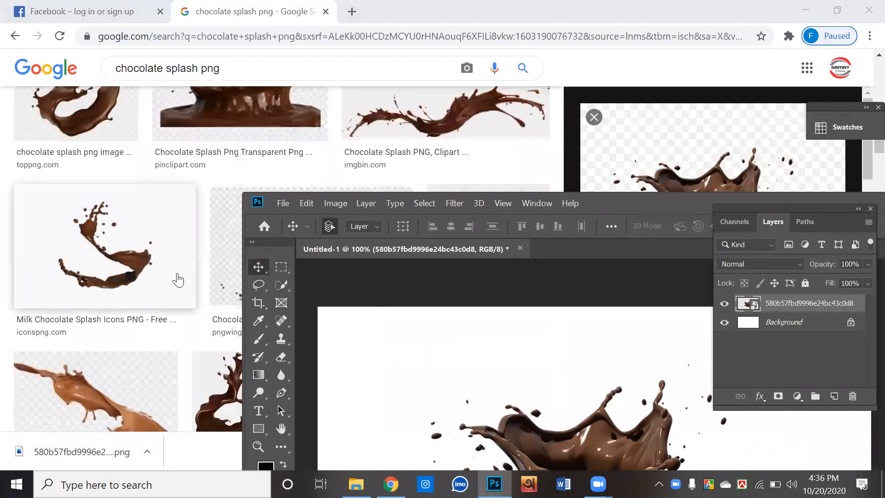
click(178, 279)
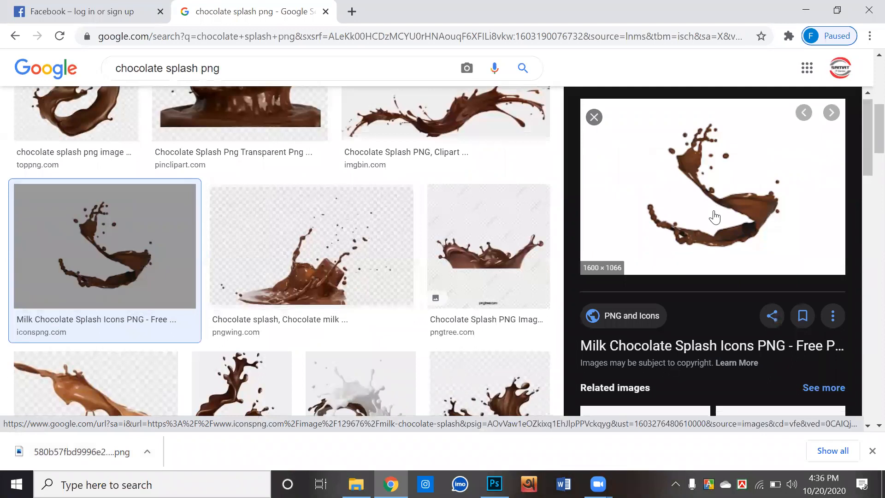
scroll(715, 217, down, 6)
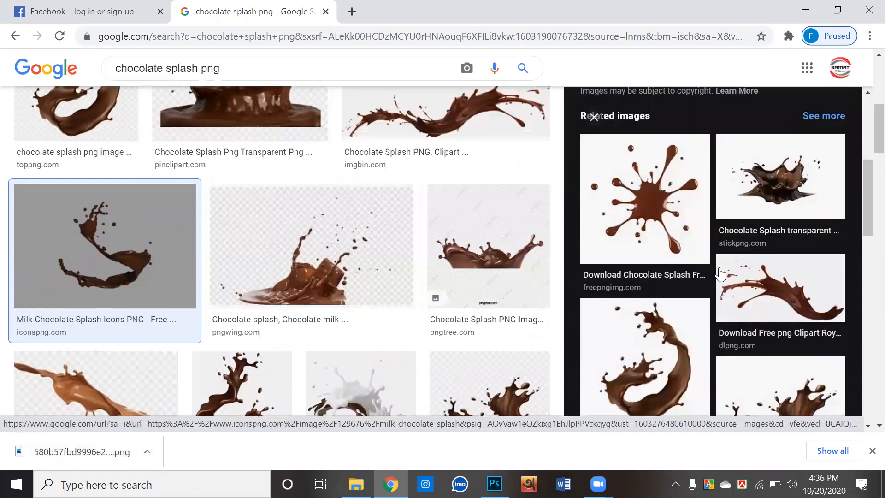
click(674, 142)
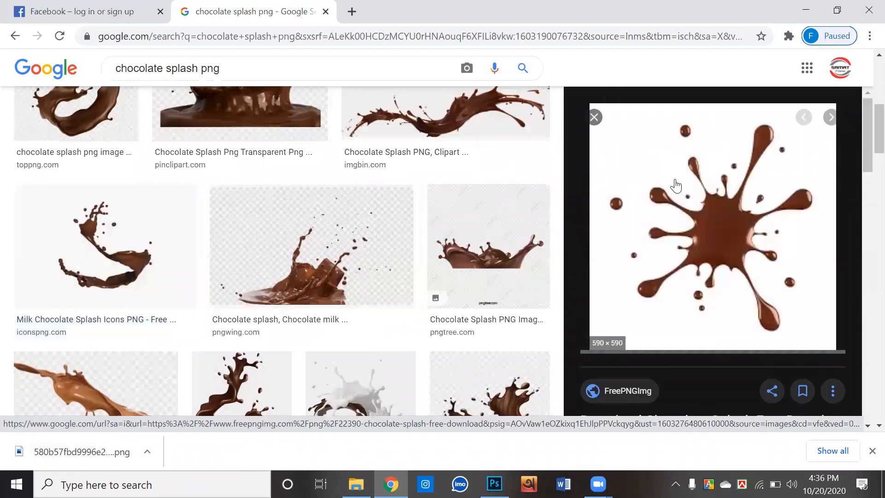
right_click(697, 216)
click(724, 353)
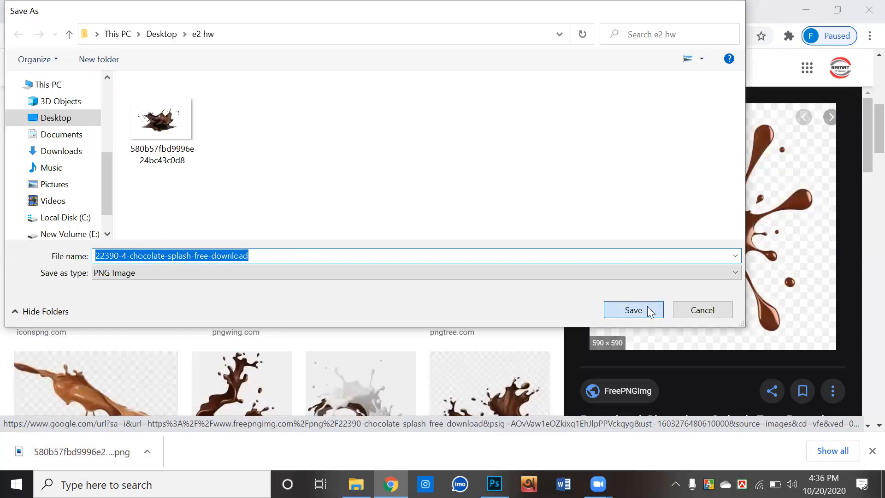
click(648, 307)
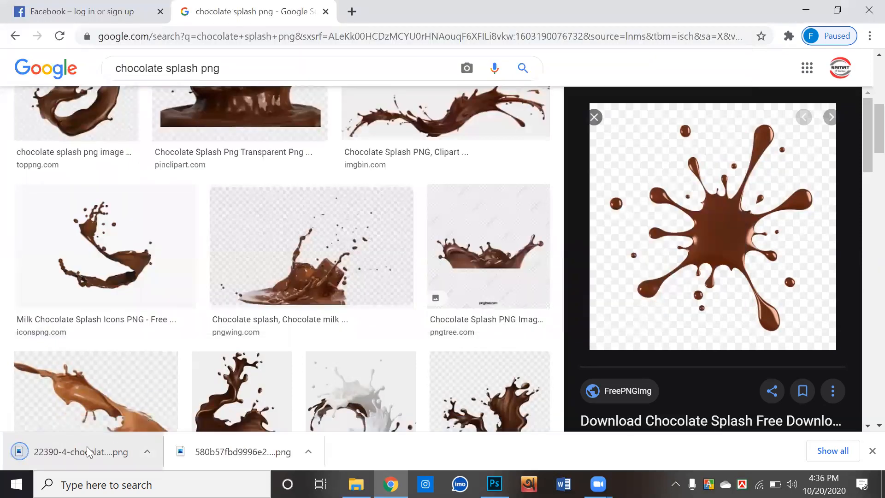
Switch to Photoshop and place the downloaded splat in Untitled-1, over the right side of the existing chocolate splash.
drag(92, 448, 487, 363)
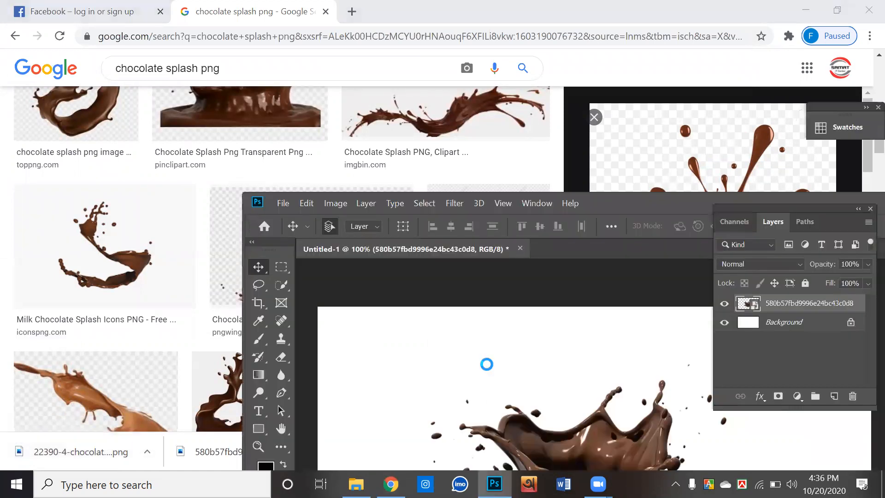
double_click(618, 203)
drag(423, 263, 563, 266)
key(Return)
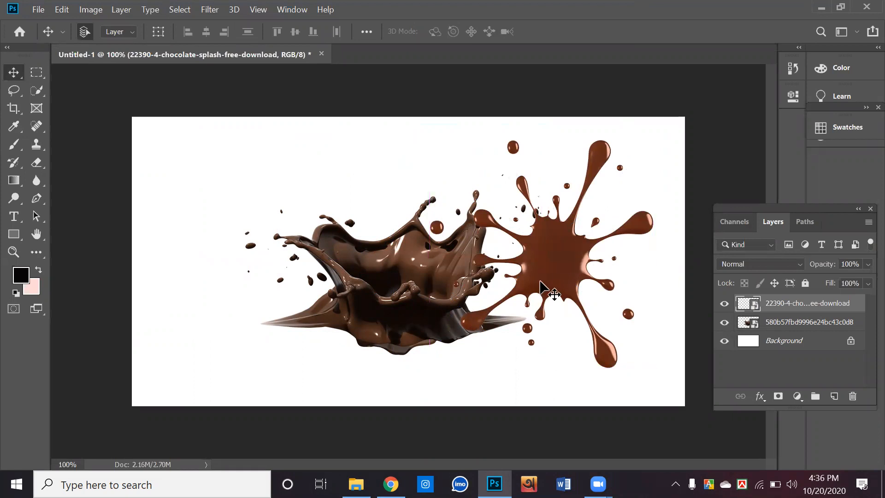
drag(540, 275, 538, 276)
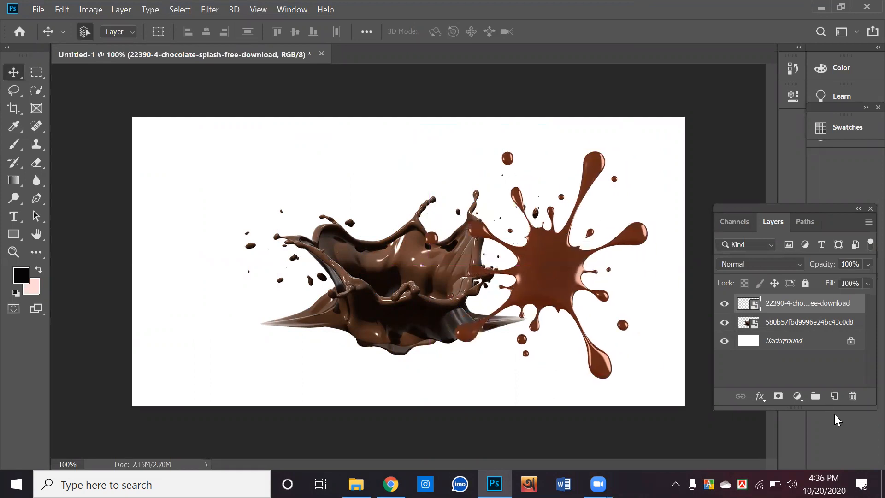
Rasterize the splat layer and apply Auto Contrast to it.
right_click(841, 309)
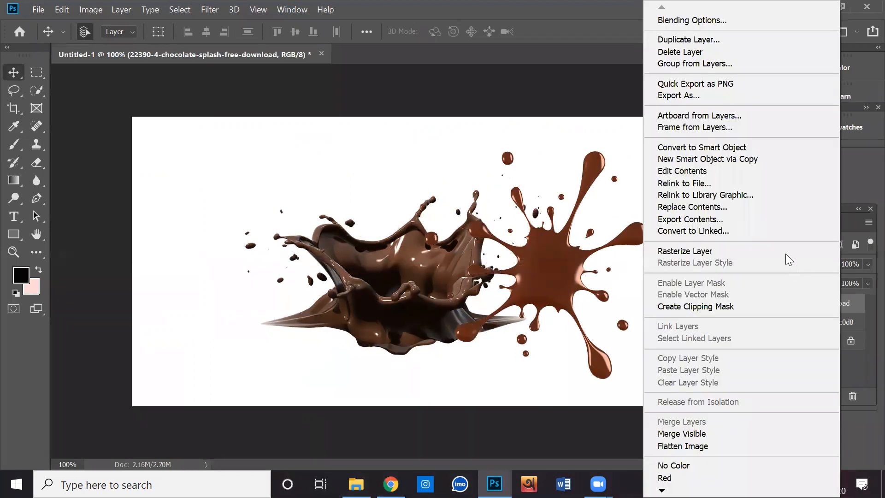
click(755, 253)
drag(553, 262, 555, 259)
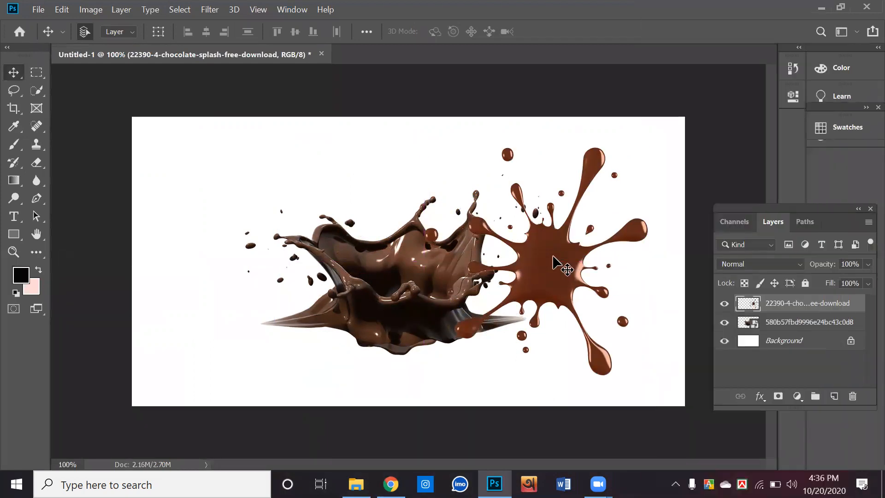
key(ctrl)
click(96, 10)
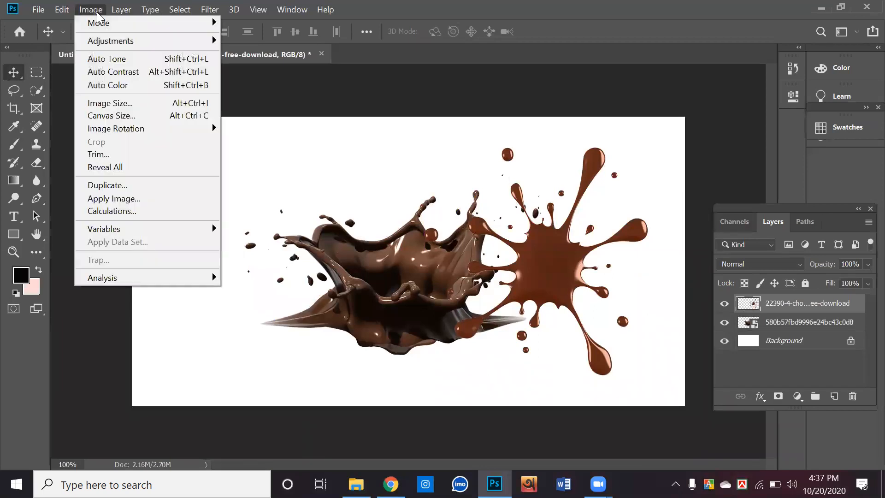
click(132, 73)
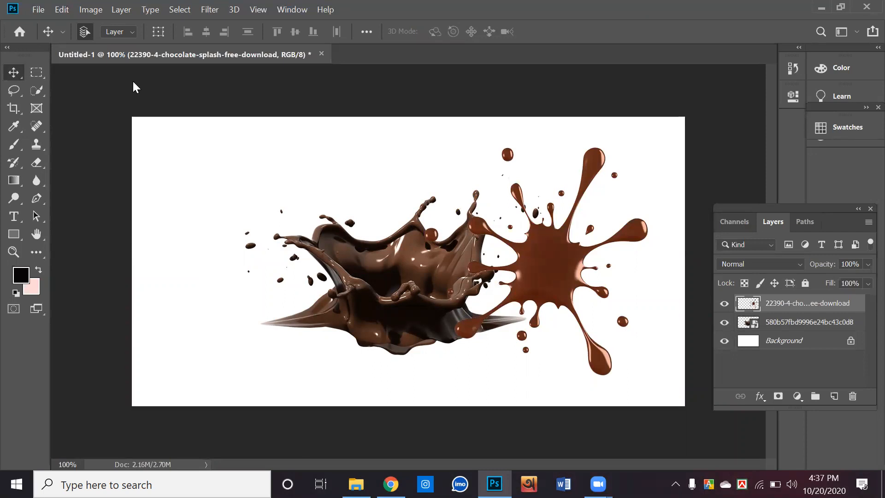
Darken the splat layer with a Levels adjustment, setting the output levels to 4 and 185.
click(89, 10)
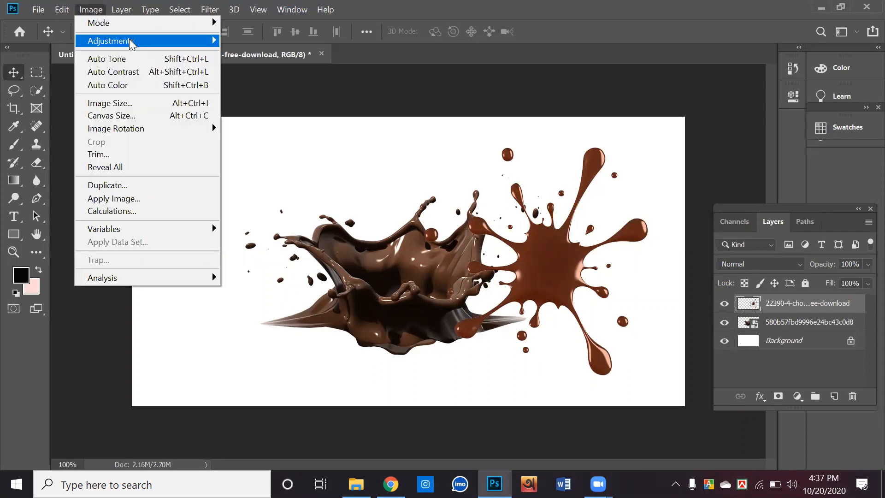
mouse_move(130, 43)
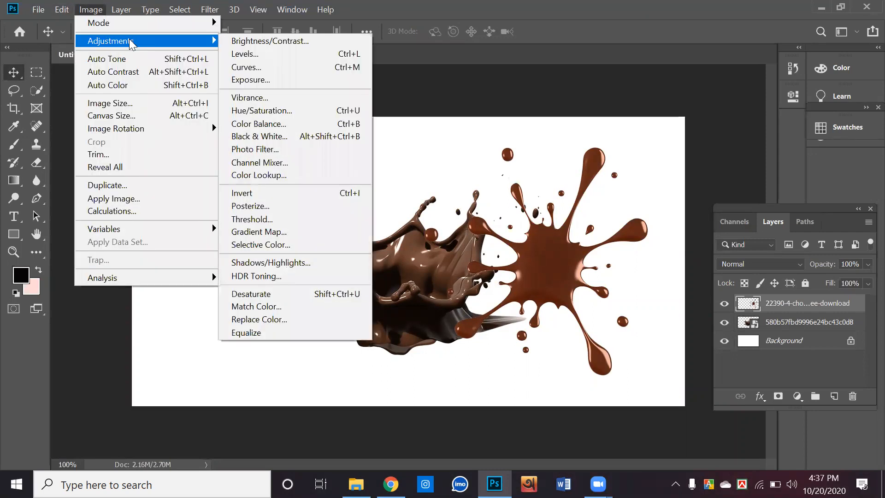
click(277, 55)
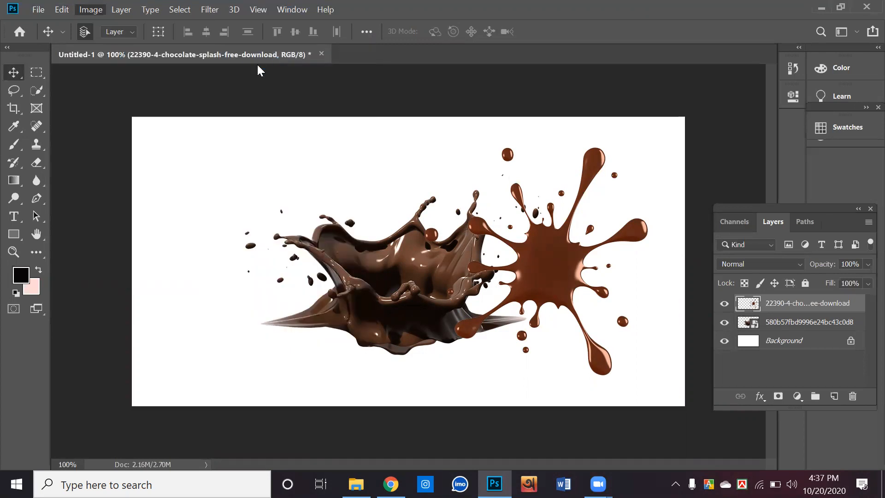
drag(467, 63, 264, 77)
mouse_move(110, 286)
mouse_down()
mouse_move(147, 288)
mouse_move(112, 285)
mouse_up()
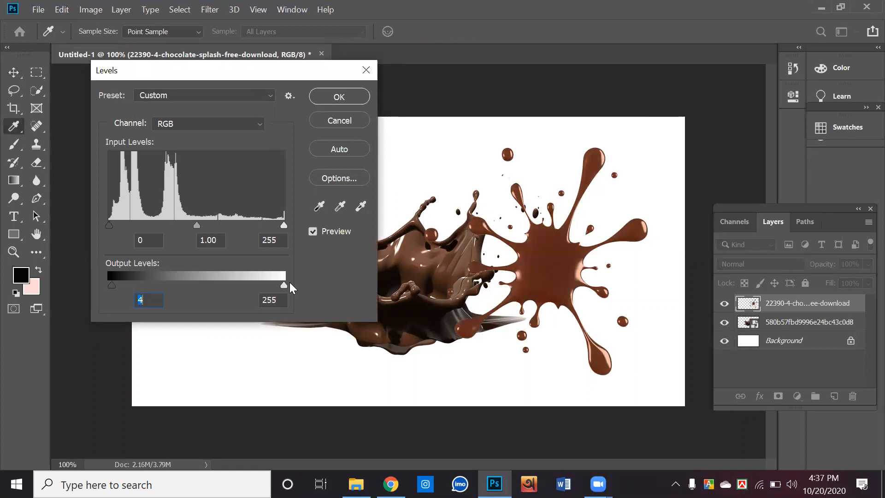
drag(282, 286, 236, 284)
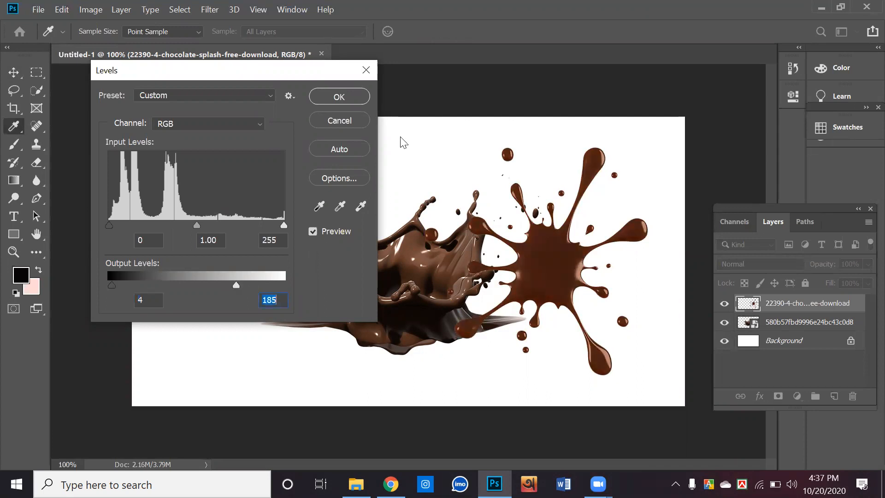
click(353, 98)
key(v)
drag(561, 267, 561, 270)
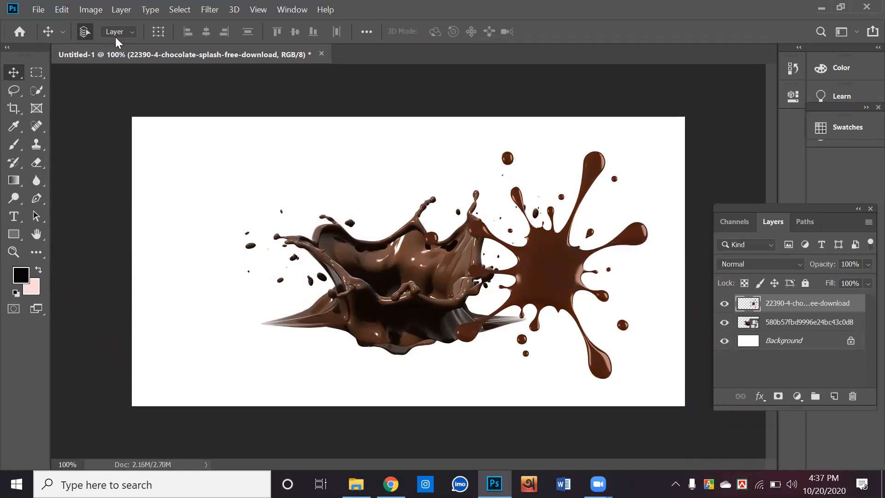
Darken the splat layer further with a Curves adjustment, pulling the RGB curve down at about input 184.
click(90, 9)
mouse_move(216, 41)
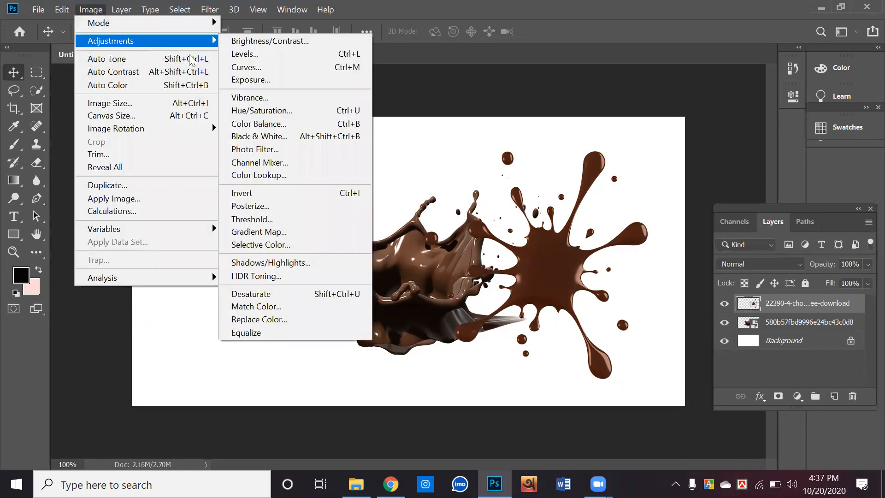
click(327, 68)
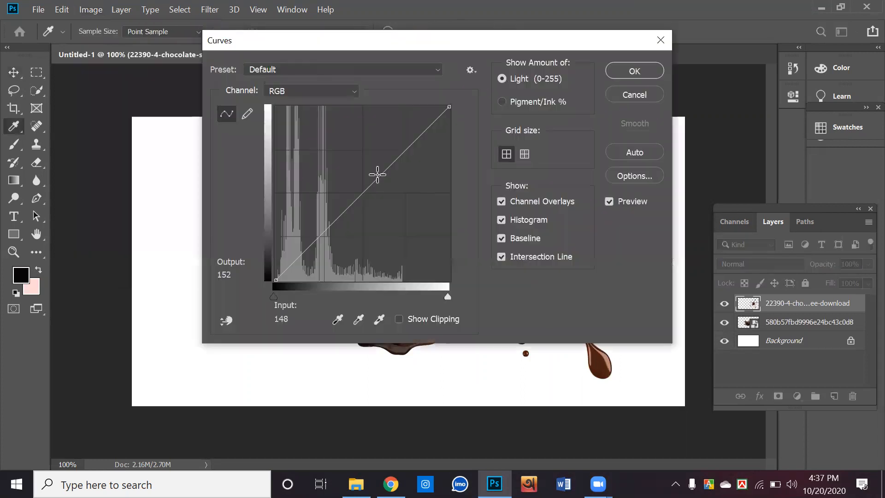
drag(501, 46, 323, 103)
mouse_move(214, 213)
mouse_down()
mouse_move(214, 197)
mouse_move(223, 220)
mouse_up()
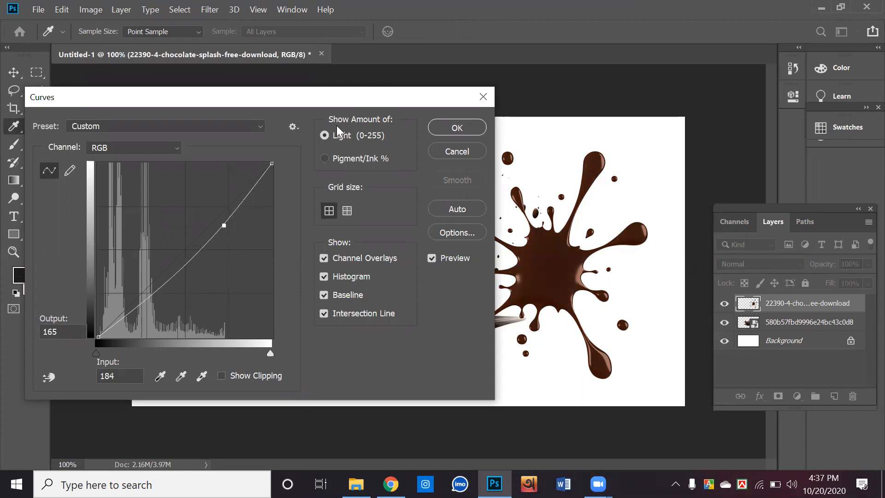
drag(337, 97, 231, 144)
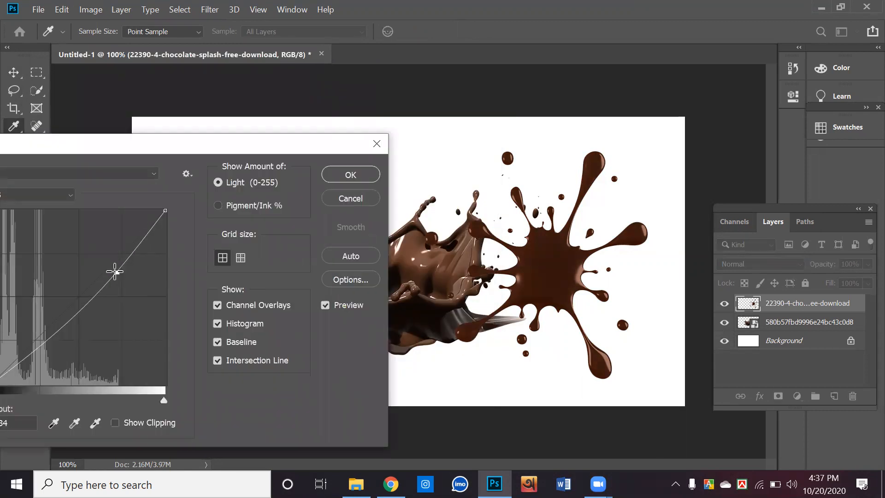
drag(115, 272, 113, 273)
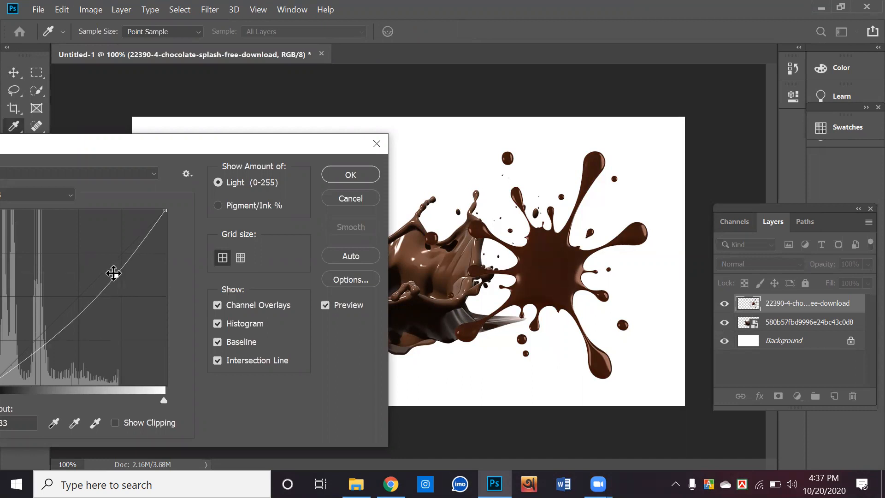
click(349, 174)
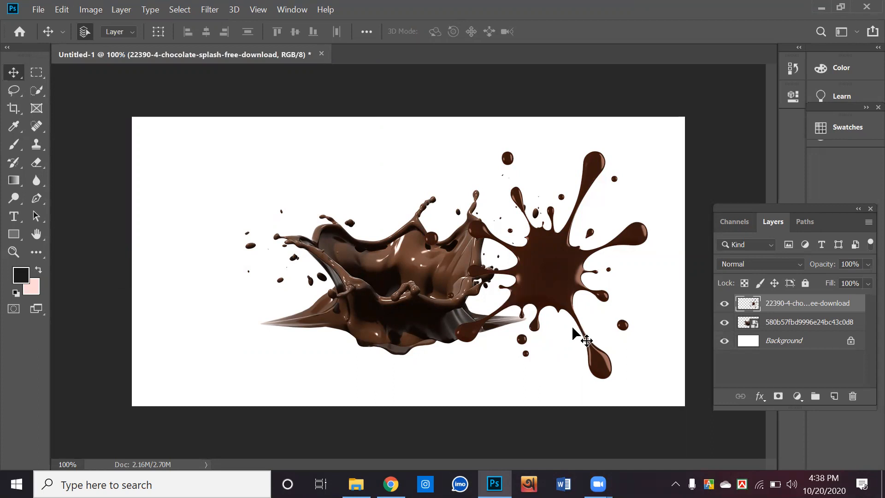
Move the splash toward the canvas's left half and the splat toward its right half so they stand apart, leaving the splat layer selected.
drag(574, 284, 610, 283)
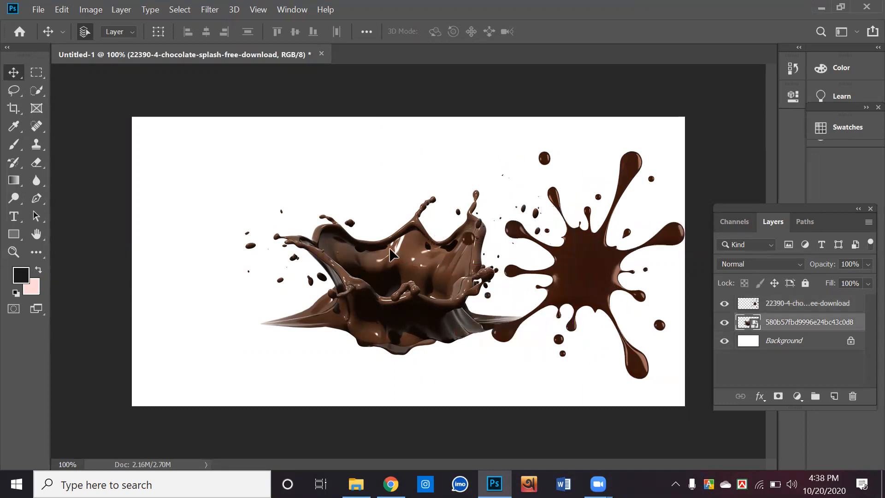
drag(389, 249, 386, 248)
drag(594, 270, 581, 266)
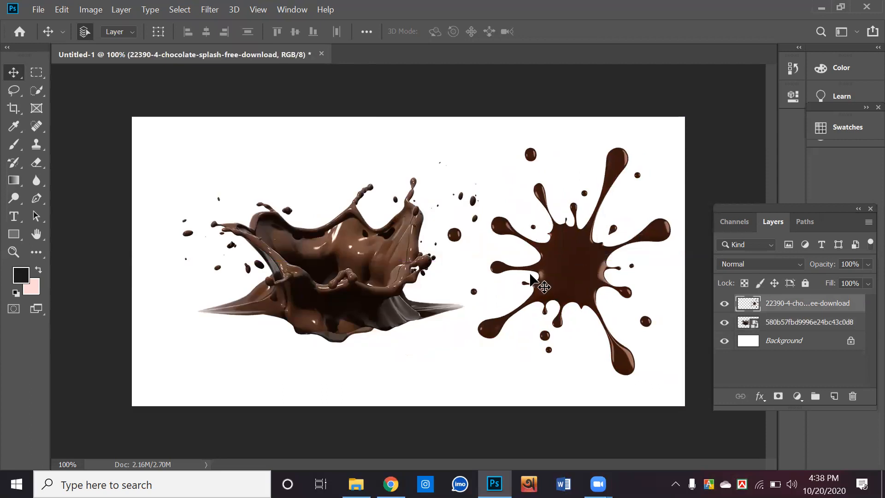
drag(418, 283, 410, 282)
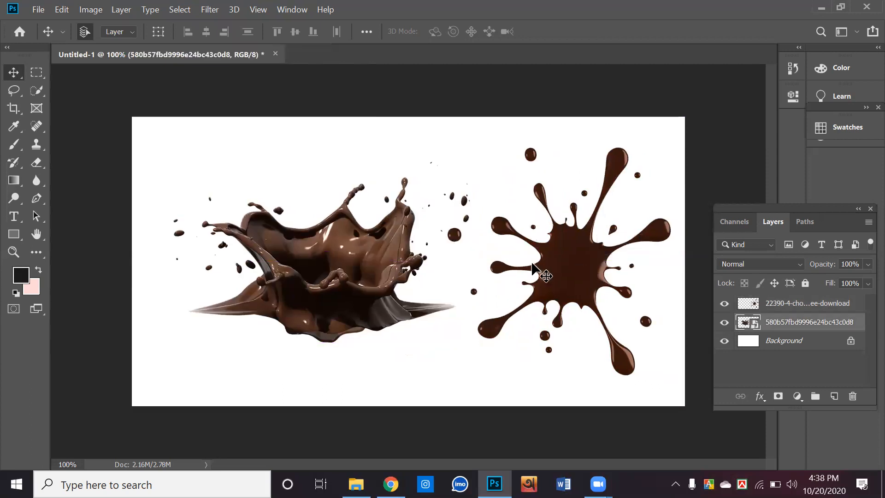
click(558, 262)
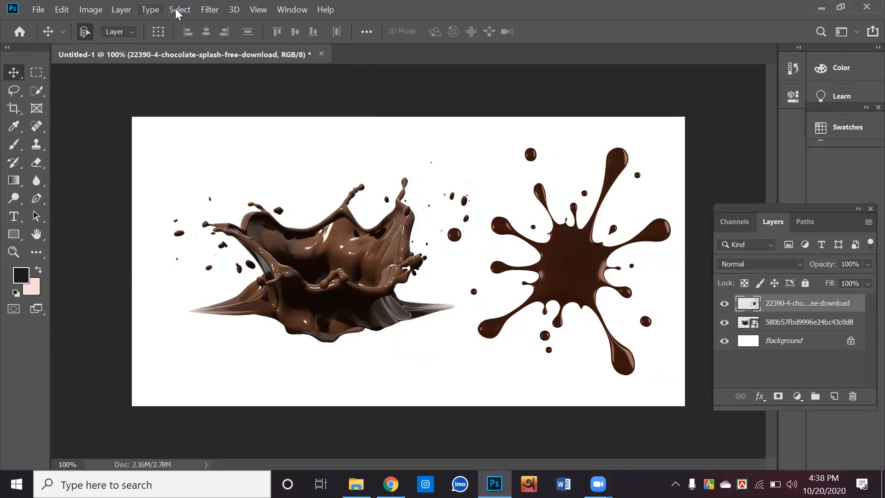
click(96, 9)
mouse_move(130, 44)
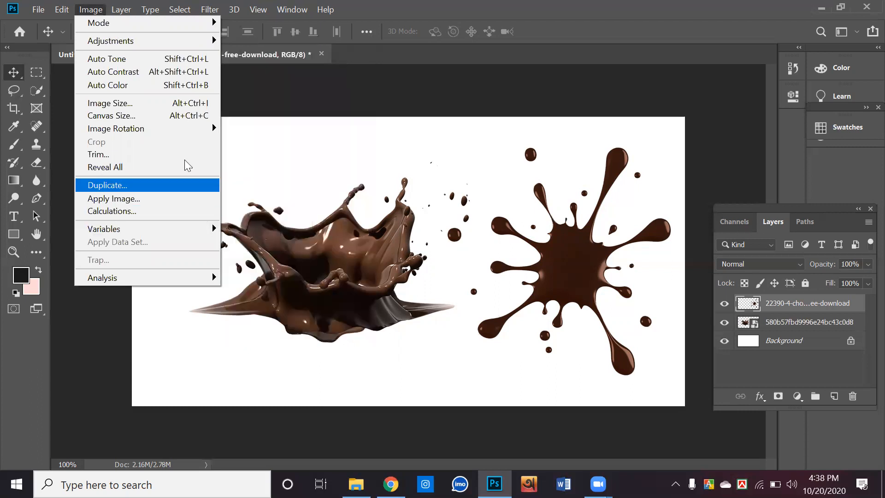
mouse_move(203, 10)
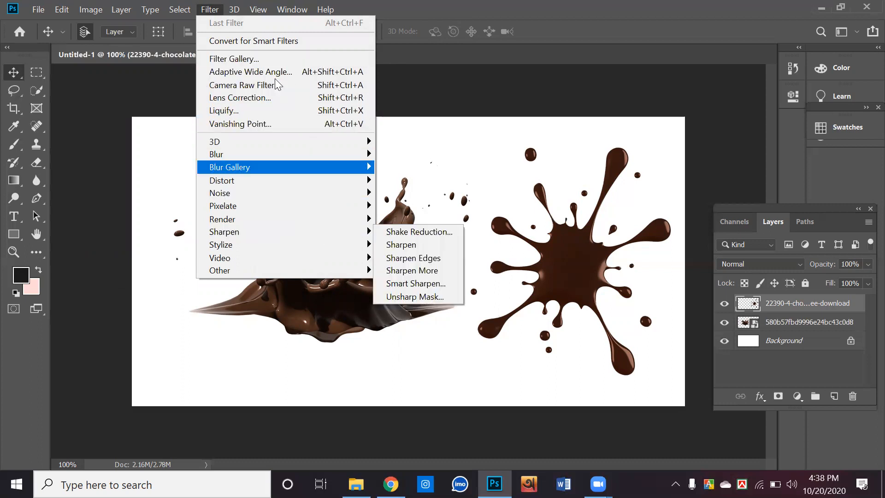
mouse_move(166, 10)
click(87, 11)
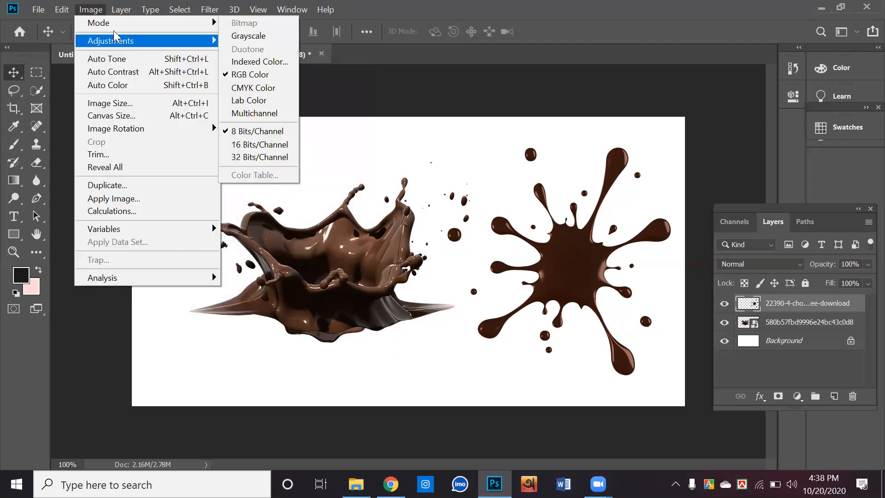
click(98, 12)
click(96, 12)
mouse_move(102, 27)
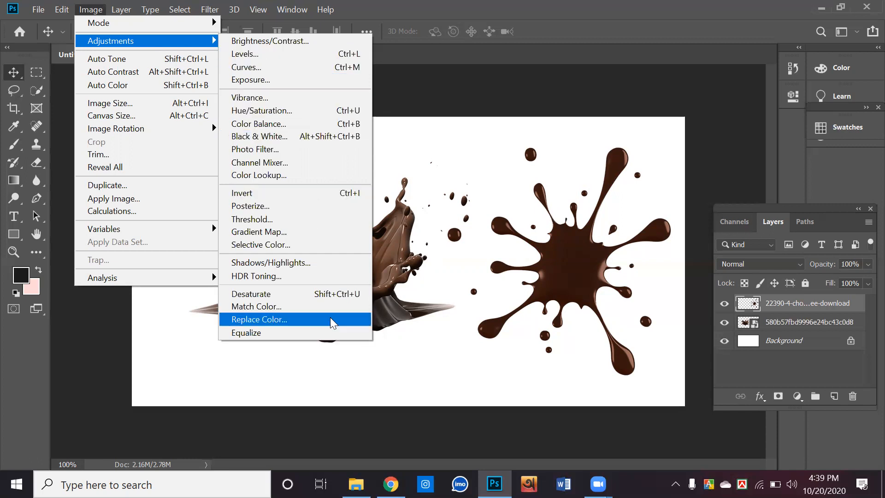
click(469, 449)
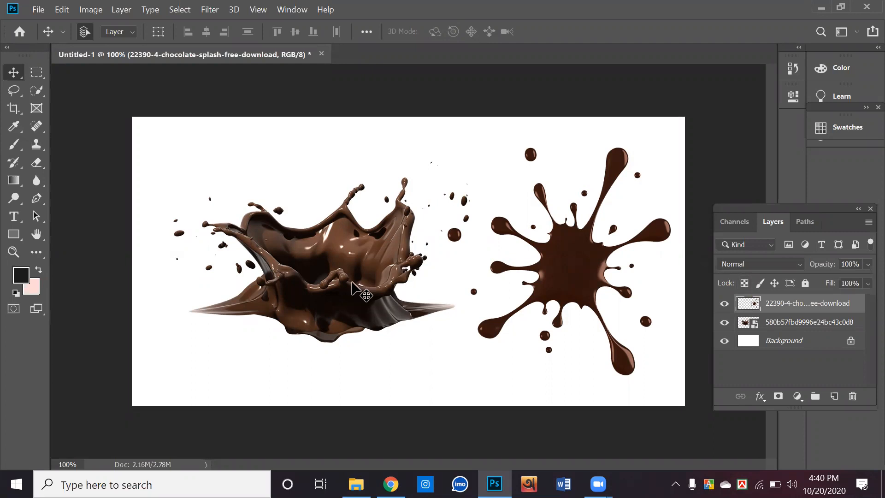
Delete the chocolate splat and chocolate splash layers, leaving only the Background layer in the document.
click(599, 308)
click(591, 276)
key(Delete)
key(Delete)
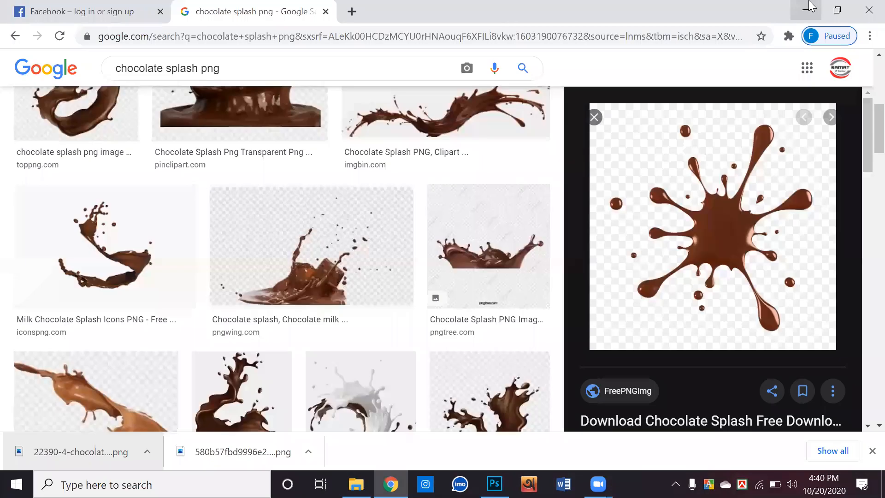
Clear the desktop view by minimizing the browser and shrinking the Photoshop window, and open the desktop folder "New folder (4)".
click(809, 8)
double_click(461, 1)
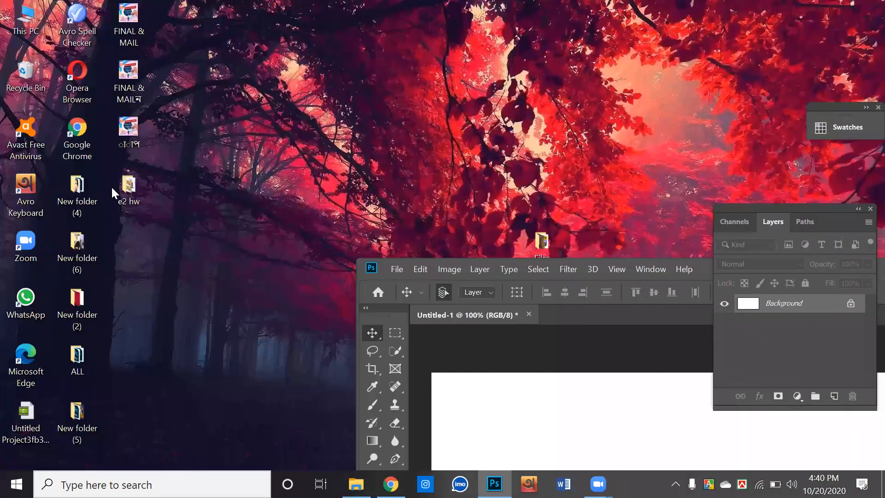
click(96, 198)
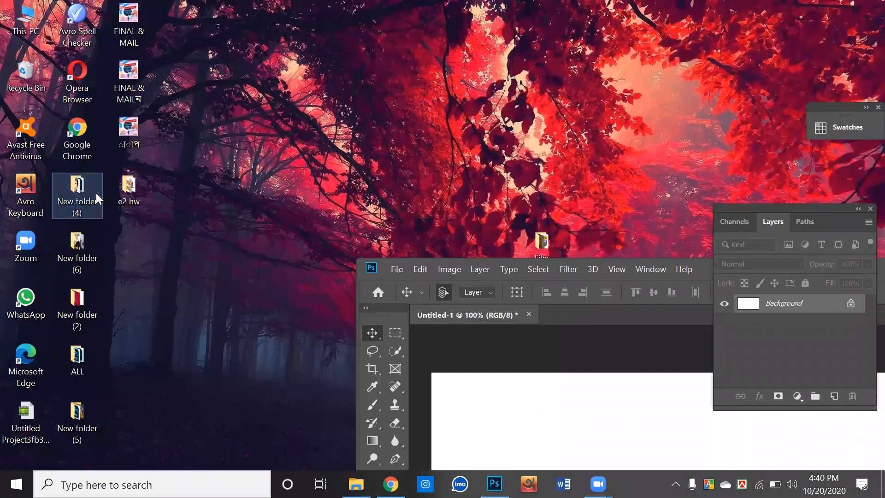
double_click(96, 193)
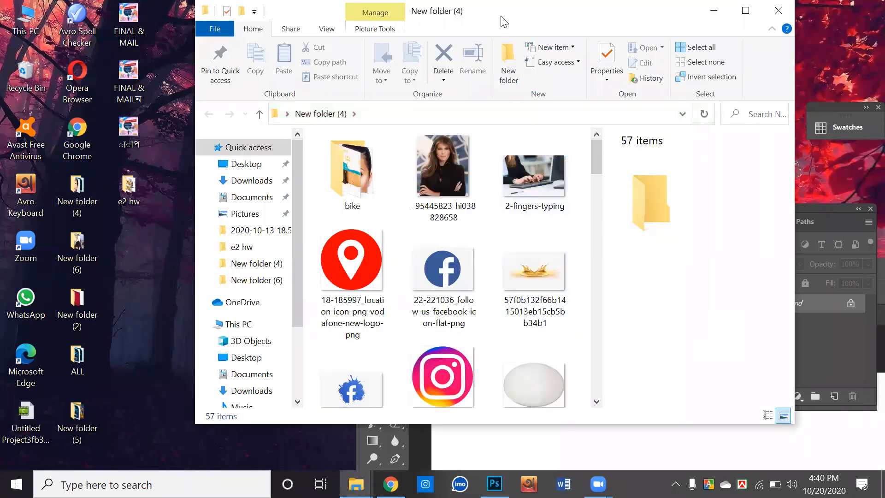
Place the portrait photo _95445823_hi038828658 from the folder into the open Photoshop document and rasterize its layer.
drag(504, 22, 325, 40)
drag(265, 198, 681, 417)
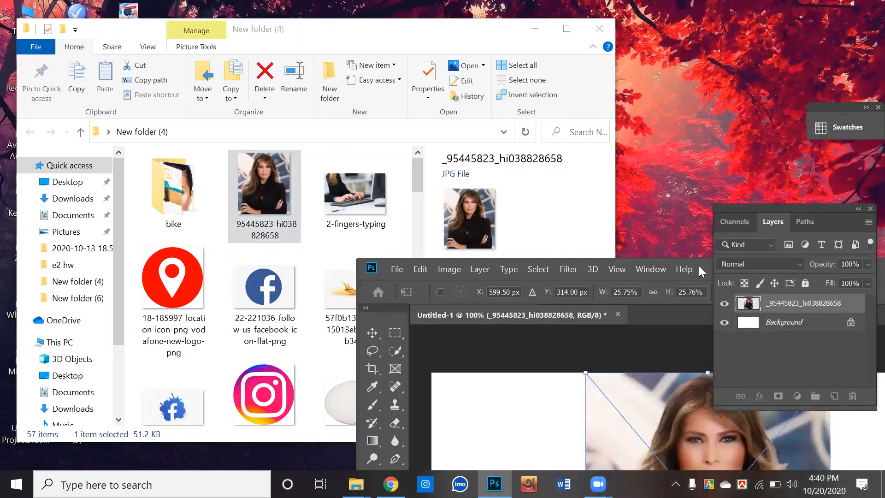
double_click(698, 265)
key(Return)
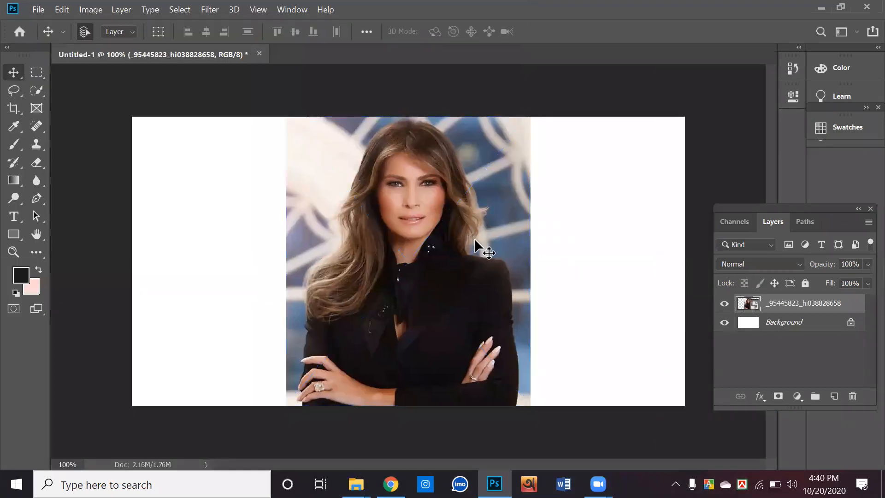
right_click(819, 306)
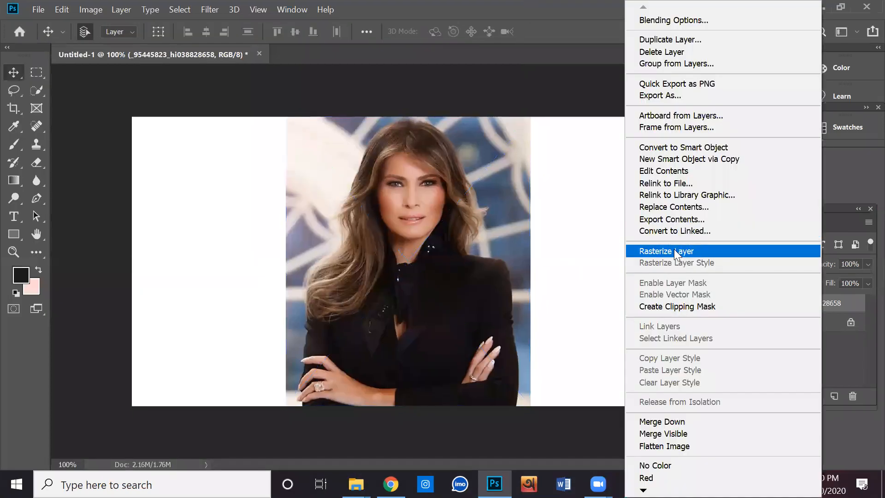
click(676, 252)
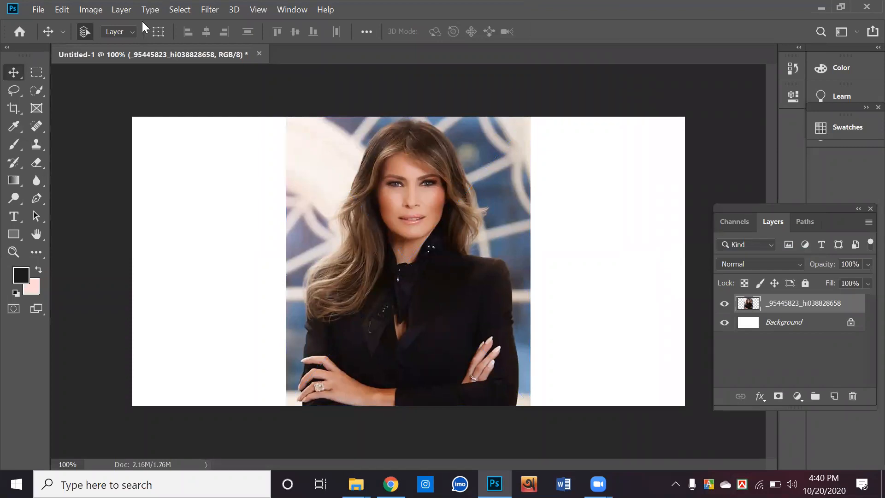
click(203, 11)
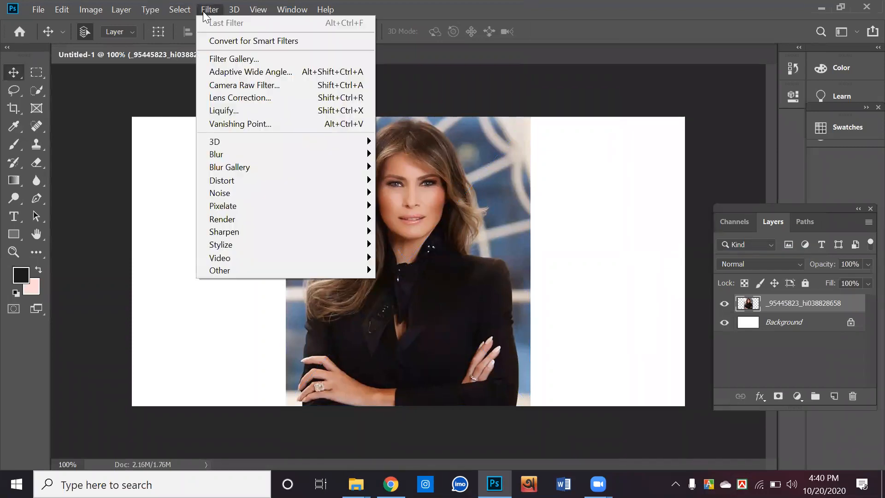
click(220, 56)
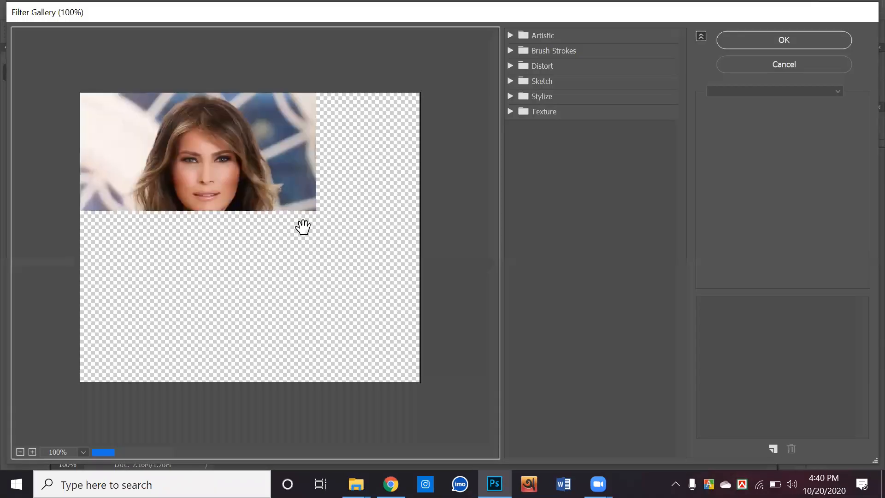
click(512, 80)
click(648, 194)
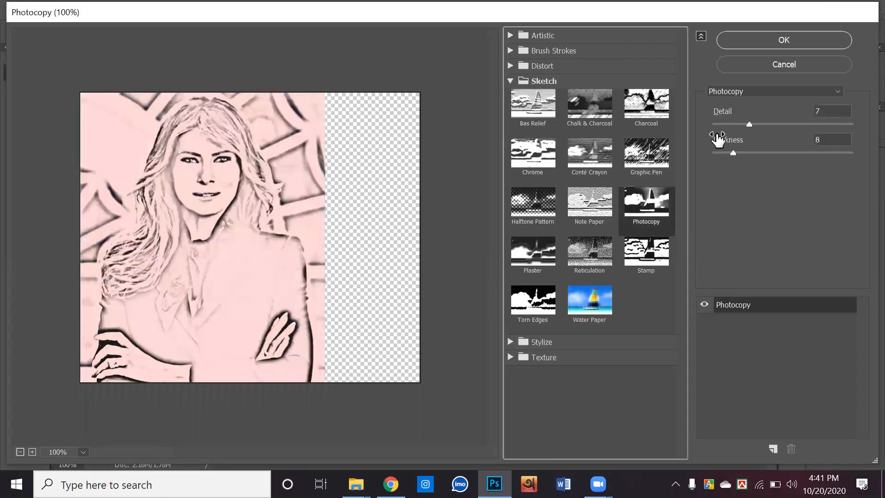
mouse_move(723, 152)
mouse_down()
mouse_move(714, 153)
mouse_move(719, 125)
mouse_up()
click(726, 152)
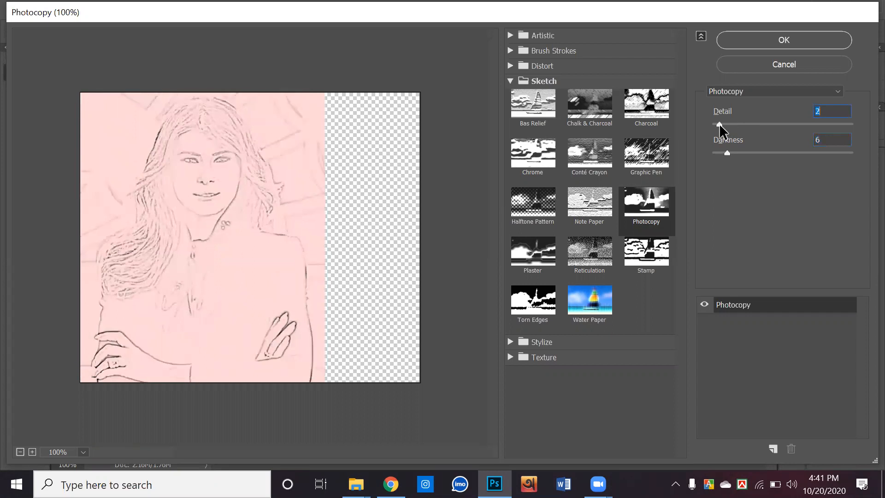
click(745, 69)
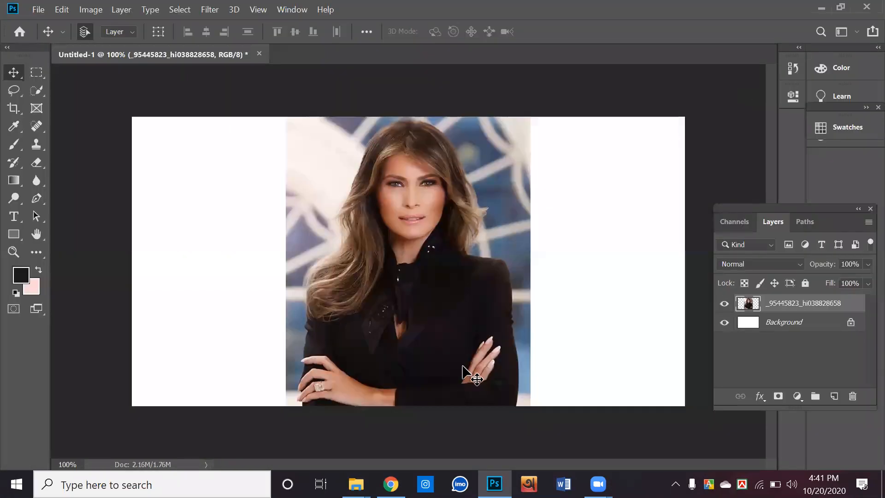
Set the background colour to white (#ffffff).
click(31, 286)
drag(484, 271, 414, 135)
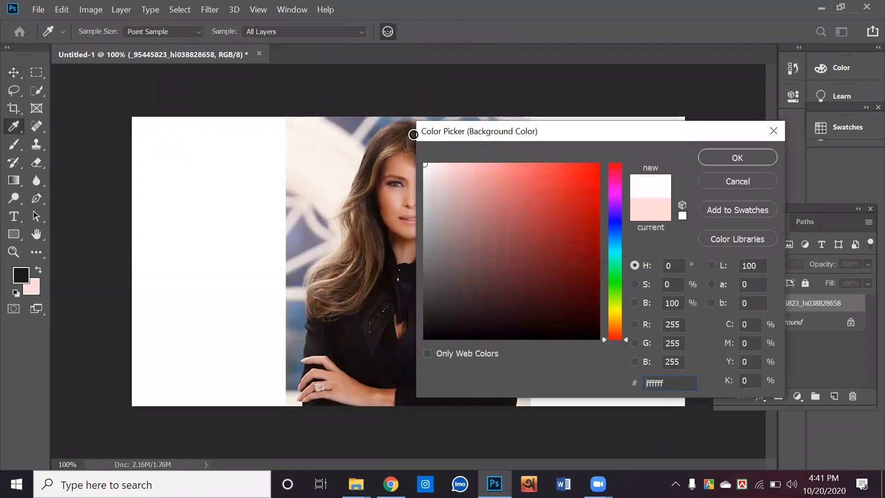
click(737, 158)
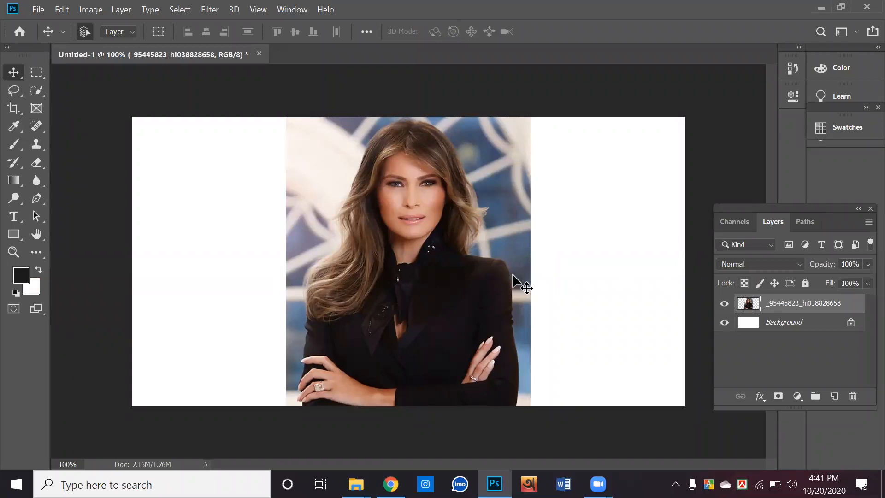
Open the Filter Gallery for the portrait layer and preview the Artistic effects Colored Pencil, Cutout, Neon Glow and Fresco.
click(212, 10)
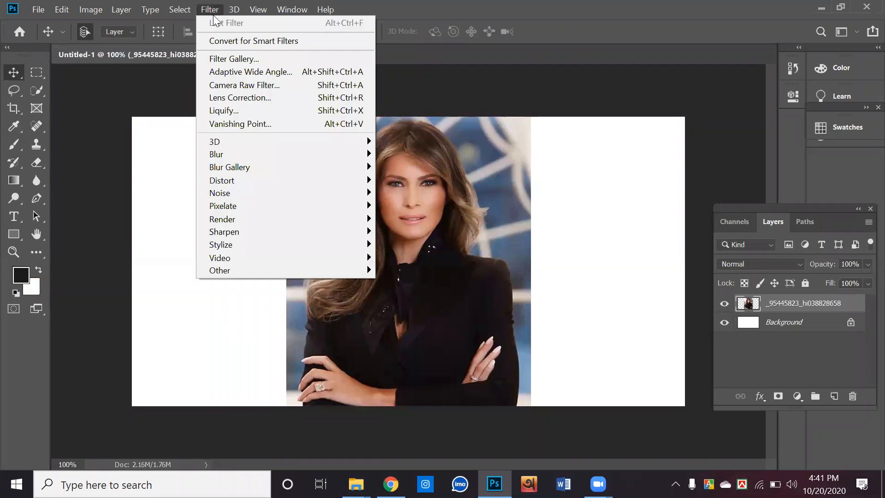
click(233, 59)
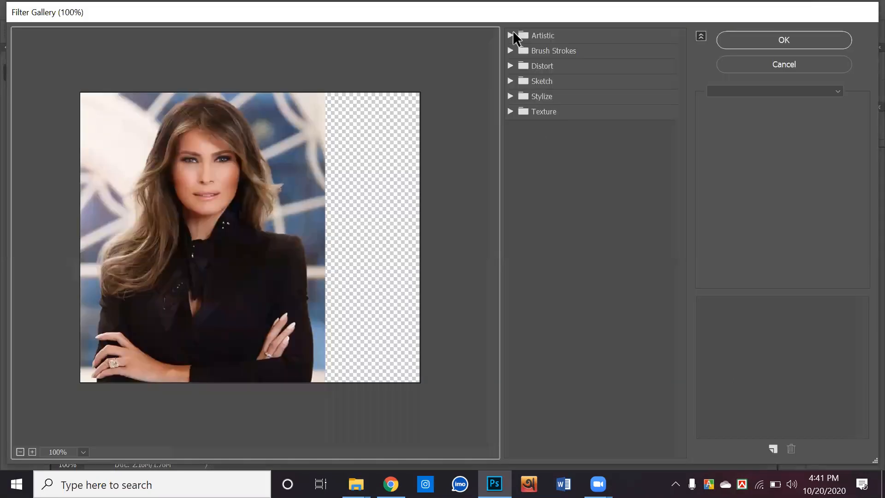
click(512, 31)
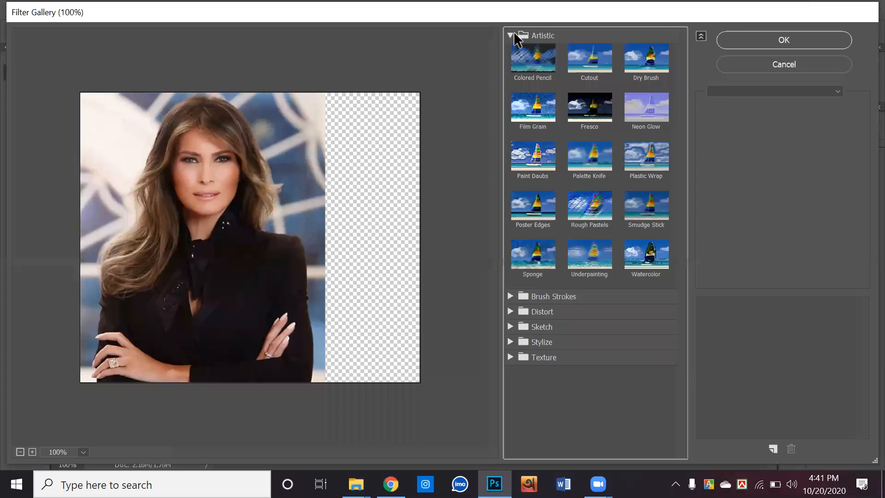
click(542, 70)
click(580, 68)
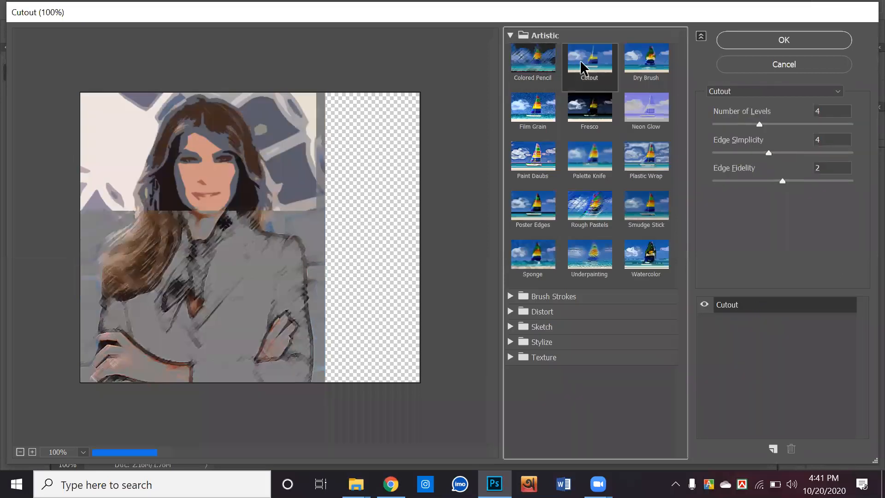
click(646, 109)
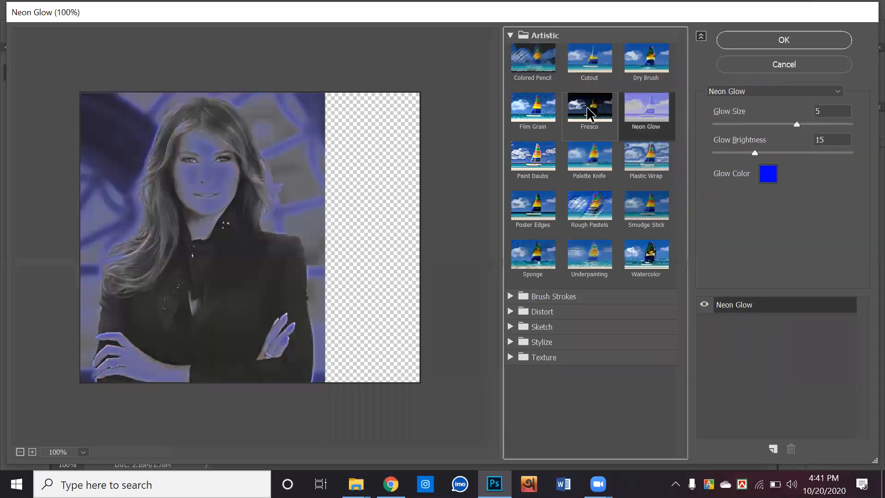
click(588, 111)
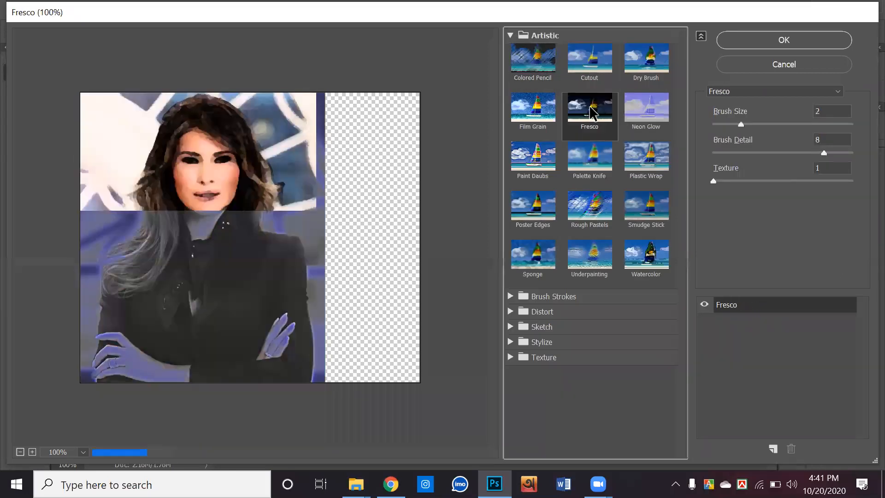
Preview the Artistic effects Paint Daubs, Palette Knife, Smudge Stick and Plastic Wrap on the portrait.
click(558, 113)
click(549, 159)
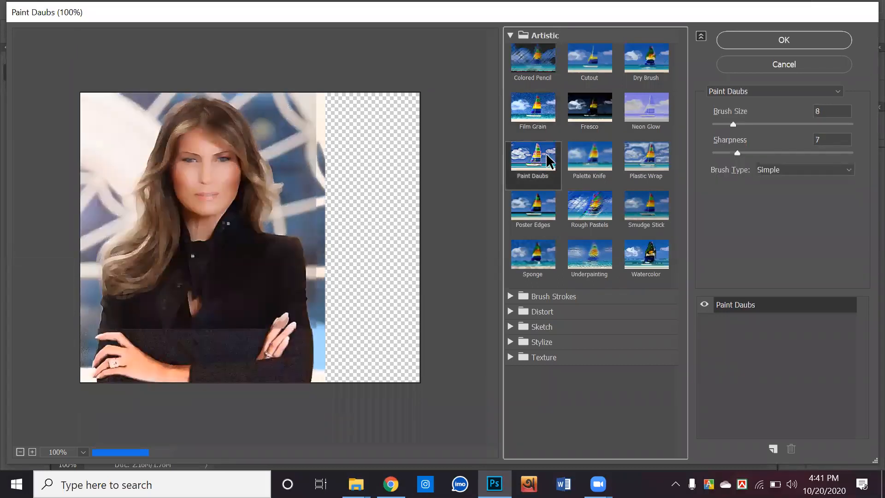
click(586, 166)
click(663, 173)
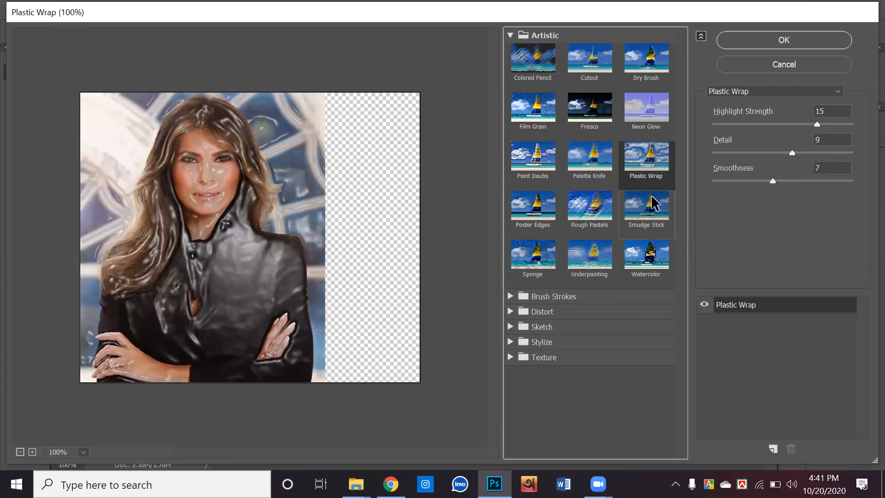
click(655, 203)
click(656, 167)
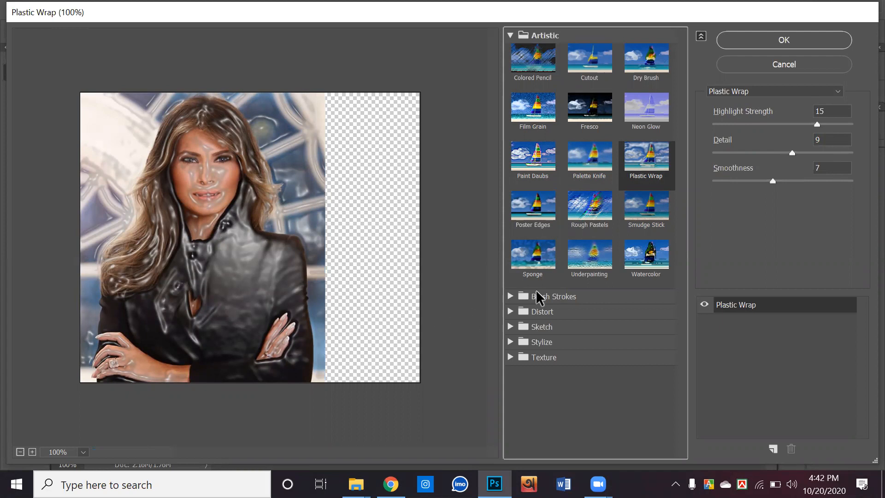
Compare the Artistic effects Palette Knife, Rough Pastels, Smudge Stick, Sponge and Poster Edges on the portrait.
click(607, 159)
click(607, 203)
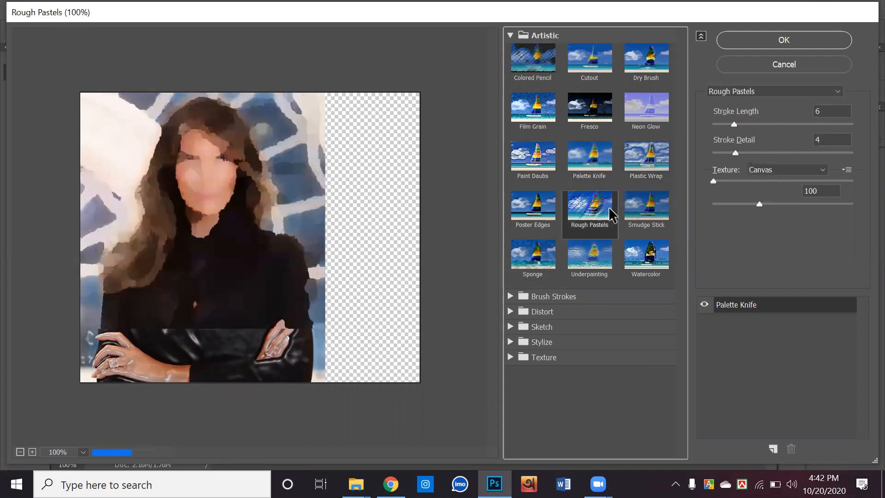
click(643, 201)
click(537, 217)
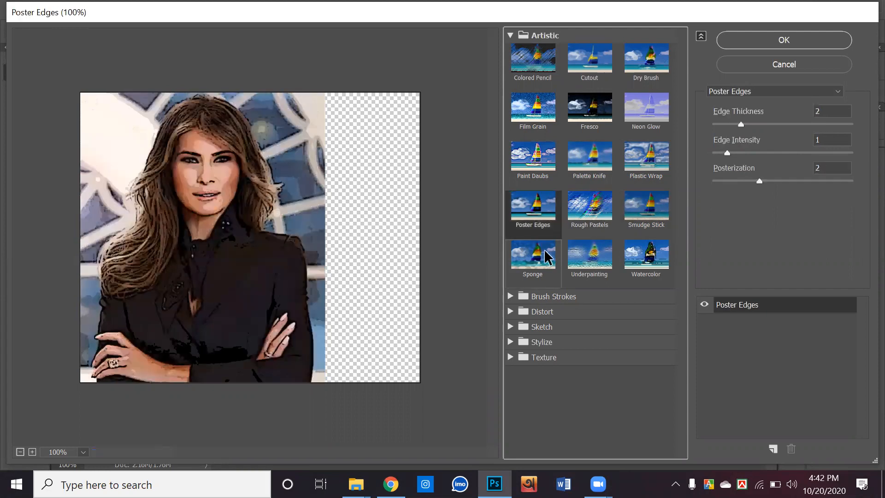
click(544, 253)
click(551, 227)
Preview the Sketch effects Bas Relief, Chalk & Charcoal, Charcoal, Chrome, Conté Crayon and Graphic Pen on the portrait.
click(520, 328)
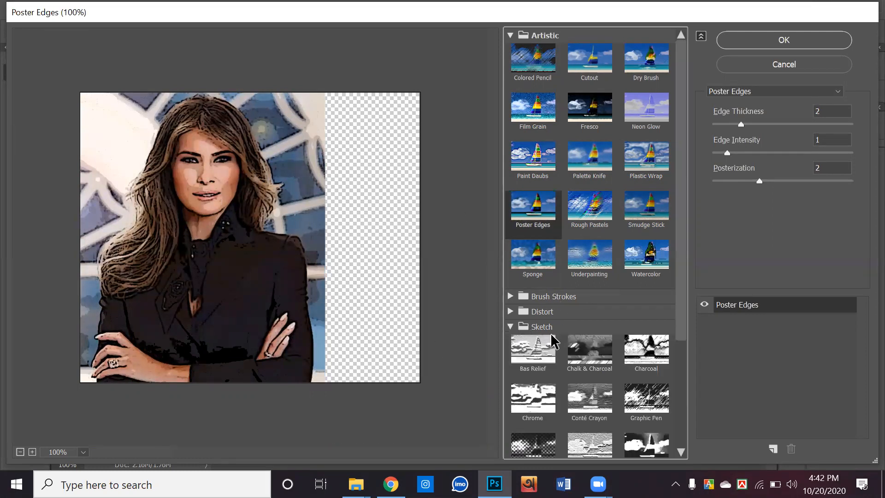
click(548, 346)
scroll(553, 346, down, 1)
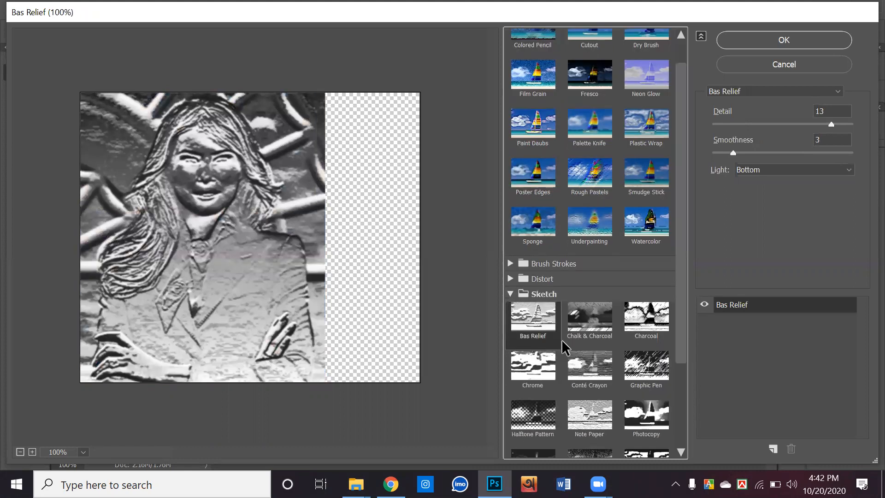
click(609, 335)
click(663, 337)
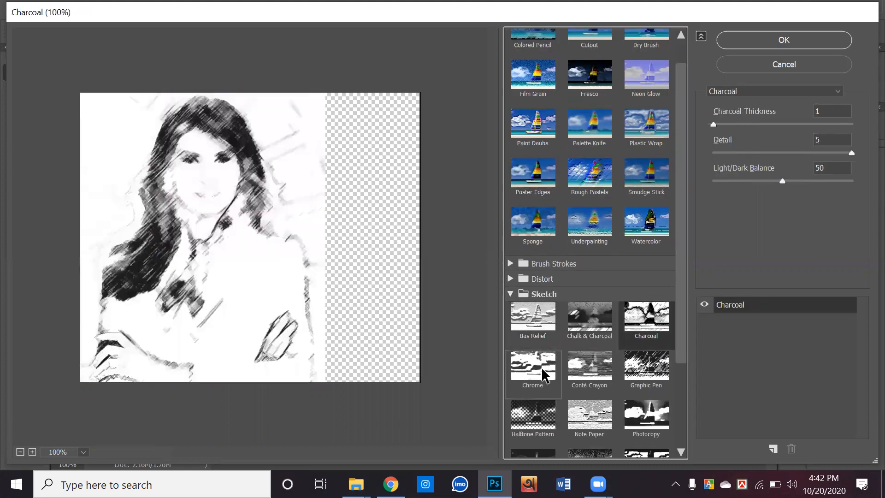
click(540, 369)
click(595, 376)
click(659, 380)
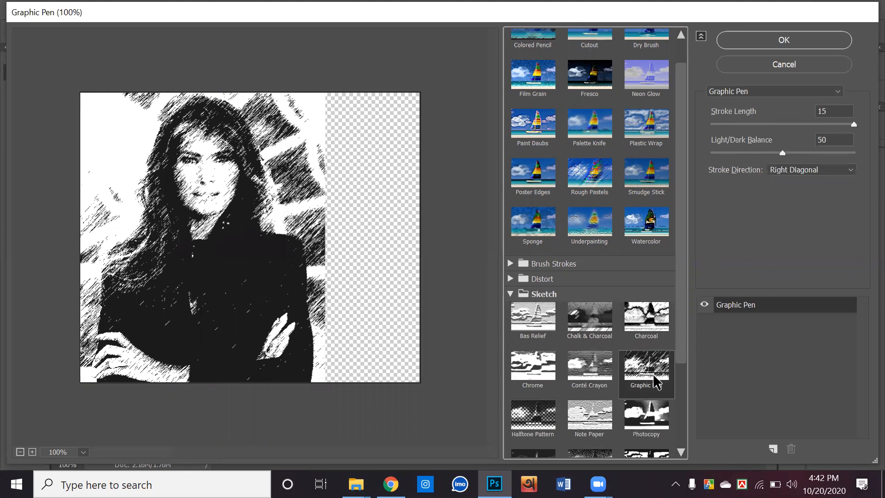
Compare the Note Paper and Photocopy effects from the Sketch category on the portrait.
scroll(657, 378, down, 2)
scroll(651, 368, down, 1)
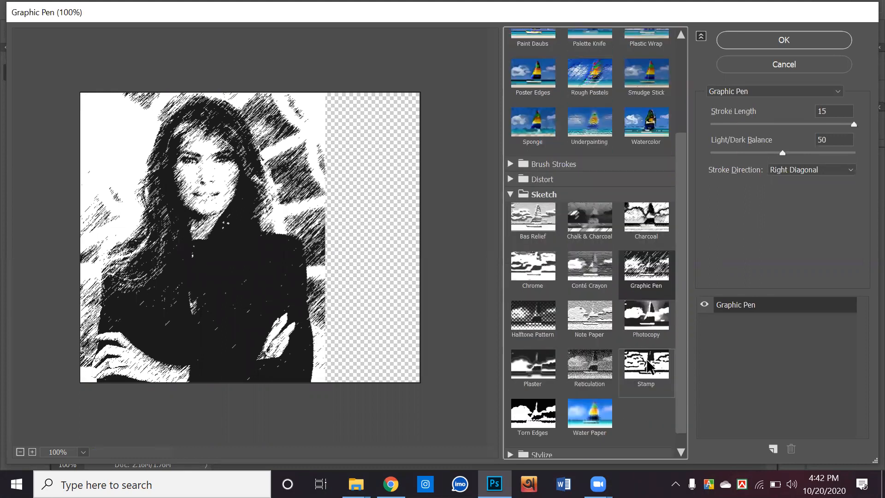
click(591, 323)
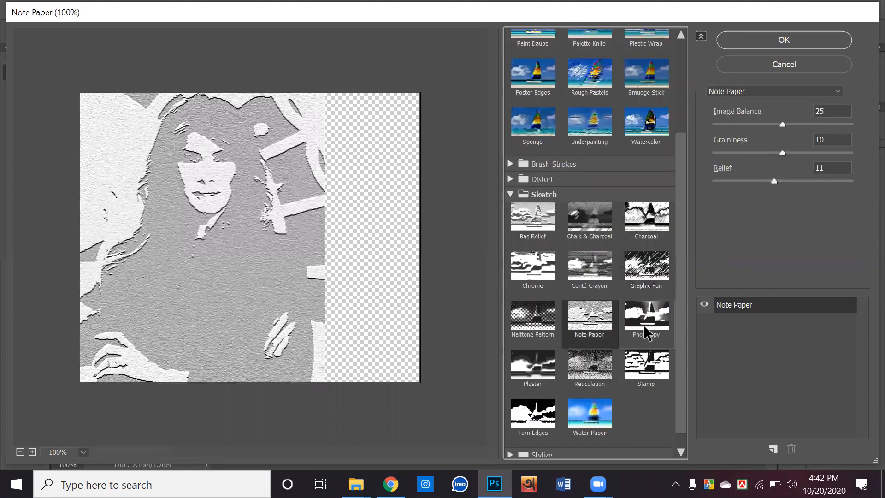
click(648, 328)
click(595, 323)
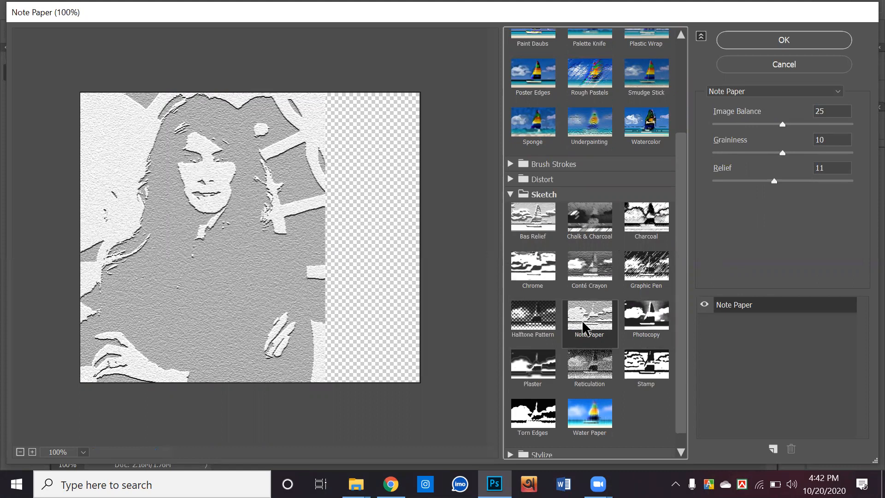
Try the Photocopy effect on the portrait at different settings, ending with Detail 6 and Darkness 4.
click(652, 331)
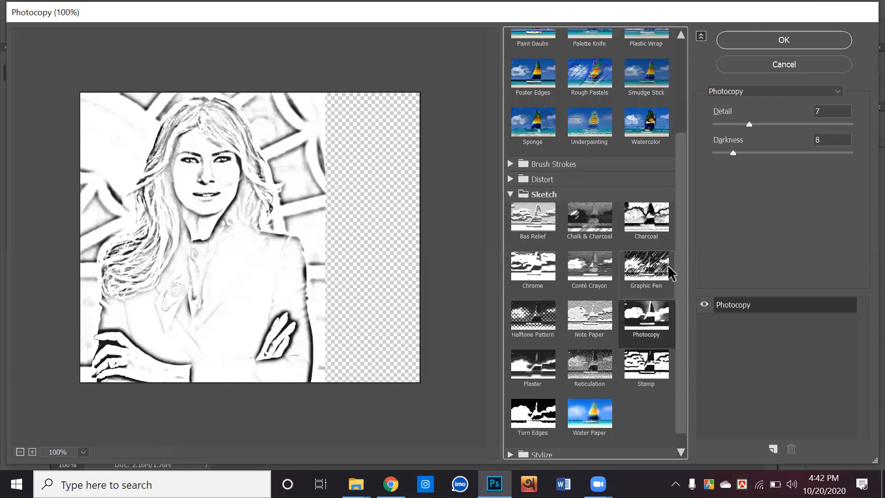
drag(733, 154, 718, 156)
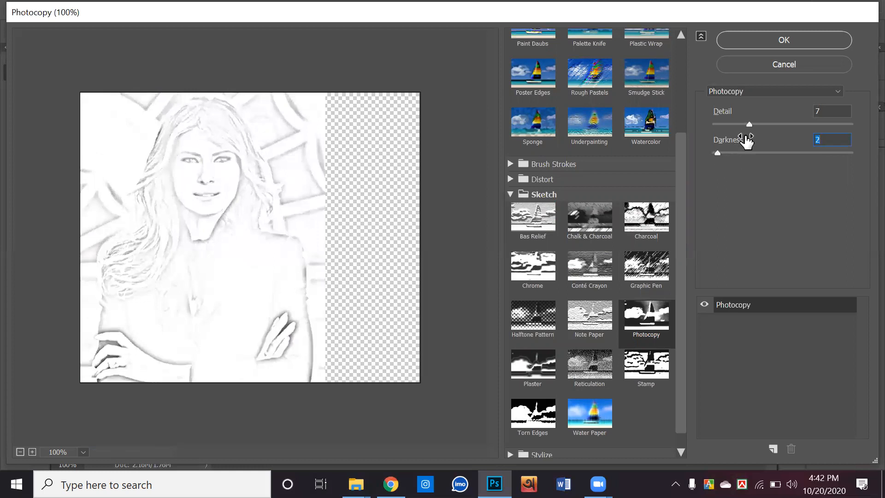
drag(740, 125, 722, 129)
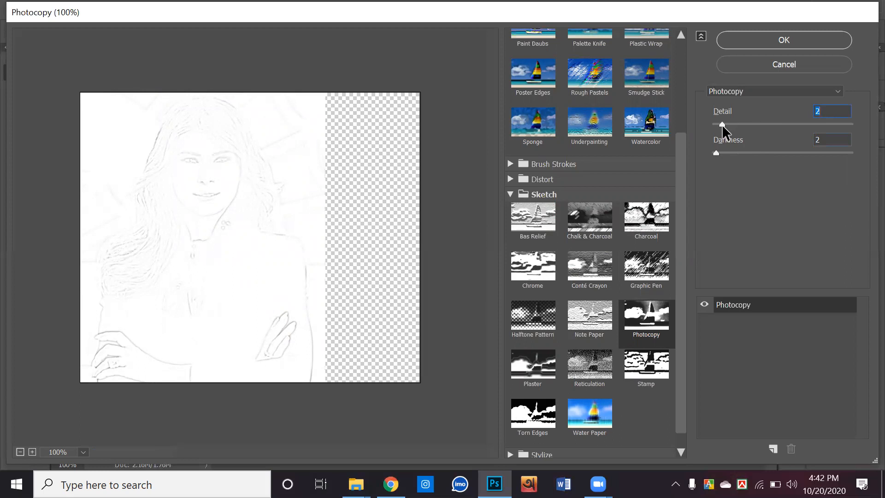
drag(723, 125, 722, 148)
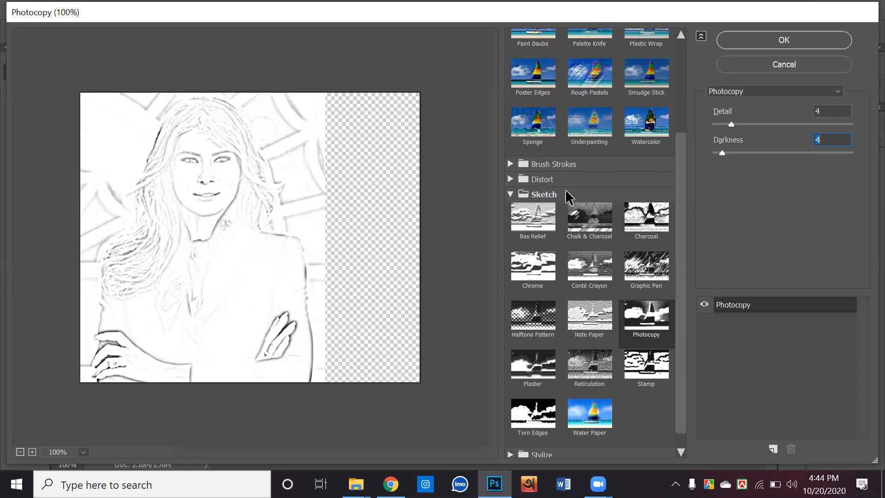
mouse_move(731, 124)
mouse_down()
mouse_move(850, 126)
mouse_move(739, 122)
mouse_up()
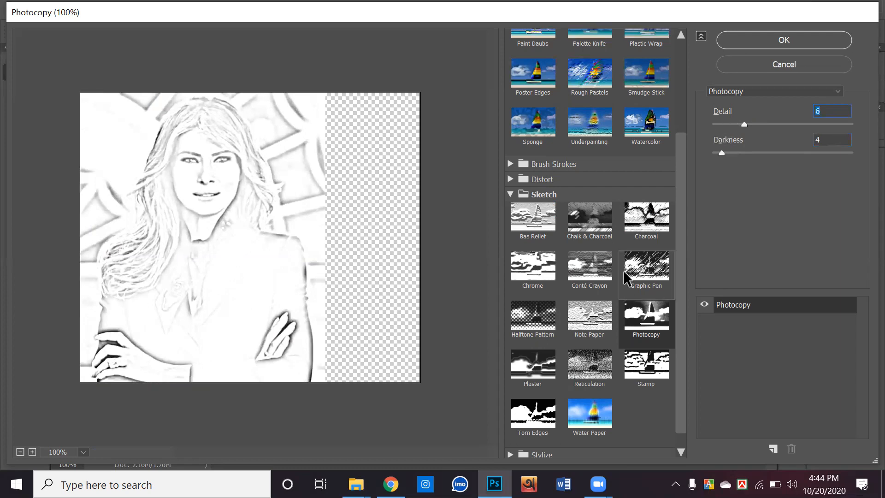
Try the Graphic Pen effect on the portrait and leave the Filter Gallery without applying anything.
click(630, 288)
drag(783, 153, 824, 151)
click(794, 68)
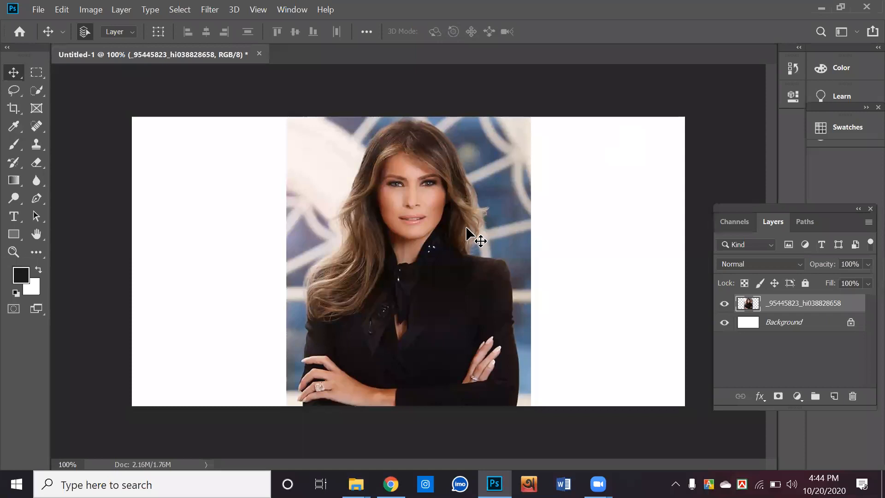
Duplicate the portrait layer and delete both portrait layers from the document.
drag(465, 228, 471, 237)
drag(456, 285, 440, 273)
key(ctrl+j)
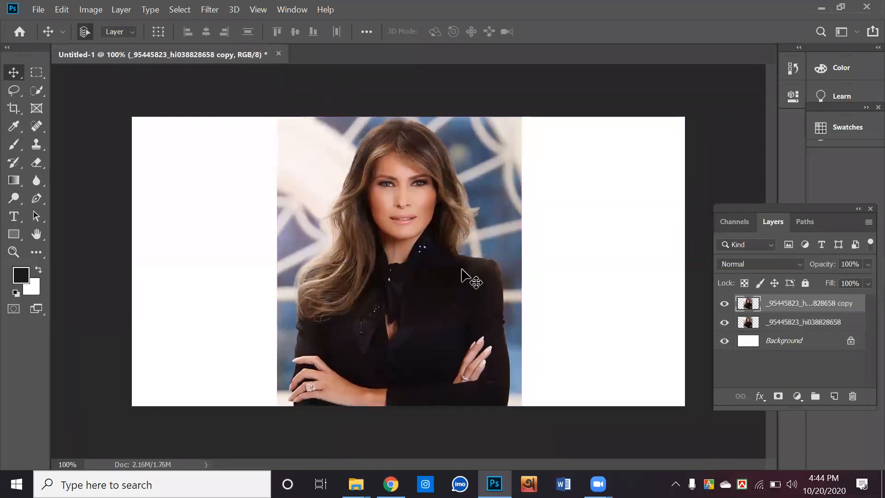
key(Delete)
key(Delete)
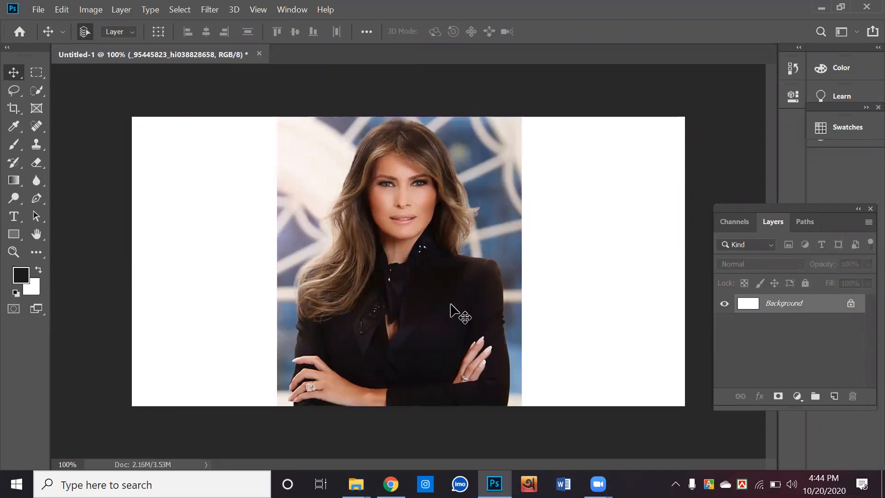
Place the image tips-for-gym-beginners_1200-1 from New folder (4) into the document.
double_click(416, 18)
click(356, 277)
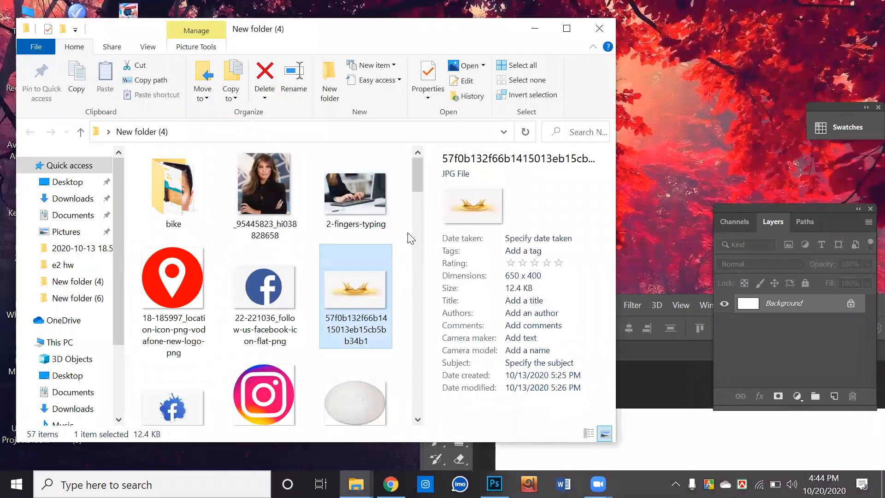
scroll(411, 238, down, 1)
click(410, 182)
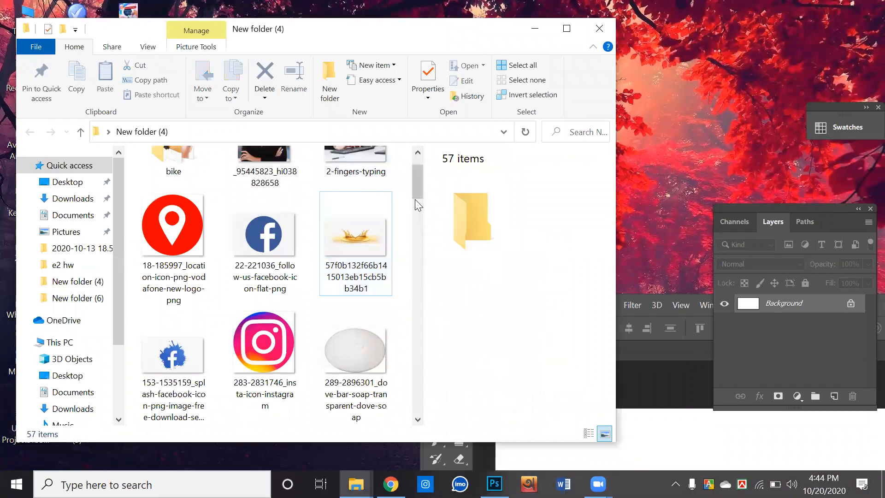
scroll(418, 186, down, 4)
drag(415, 227, 404, 384)
scroll(364, 323, down, 2)
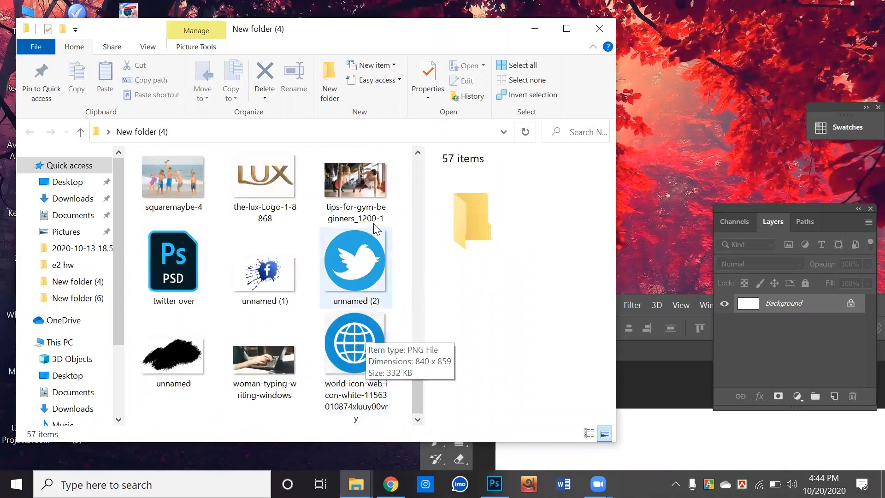
click(390, 221)
drag(643, 374, 667, 421)
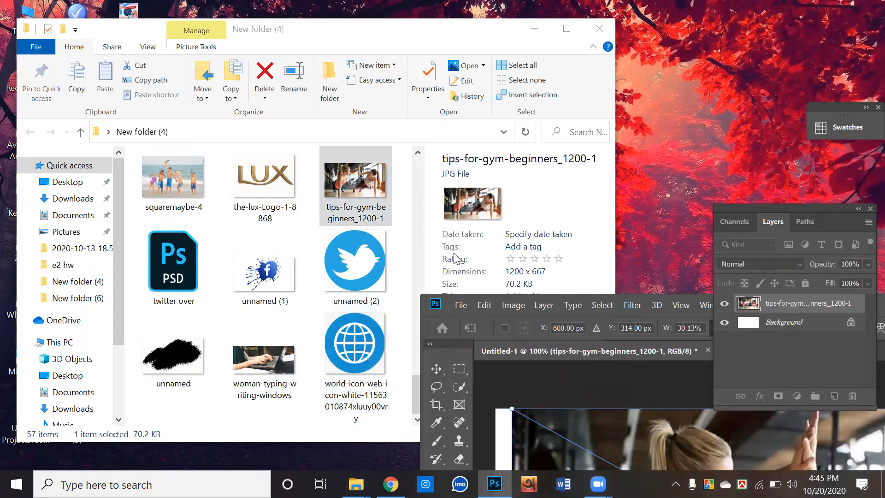
key(Return)
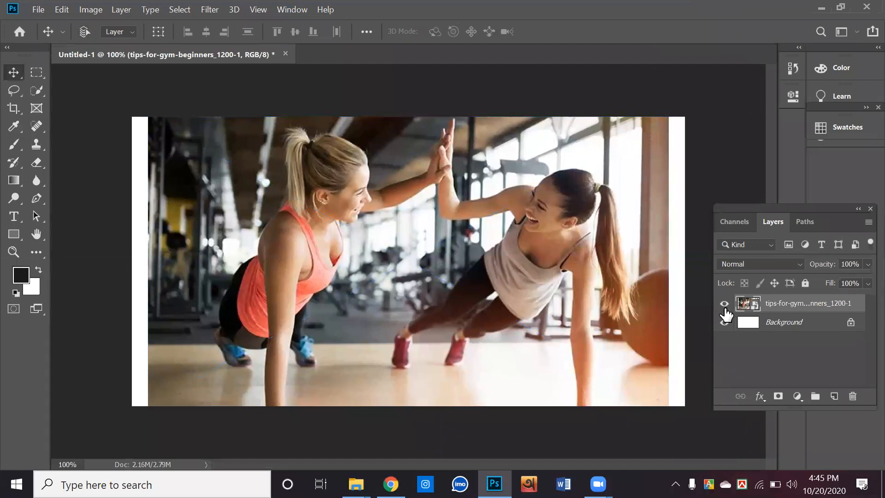
Duplicate the gym photo layer and hide the original one.
mouse_move(546, 304)
mouse_down()
mouse_move(563, 295)
mouse_move(545, 318)
mouse_move(553, 312)
mouse_up()
key(ctrl+j)
click(725, 324)
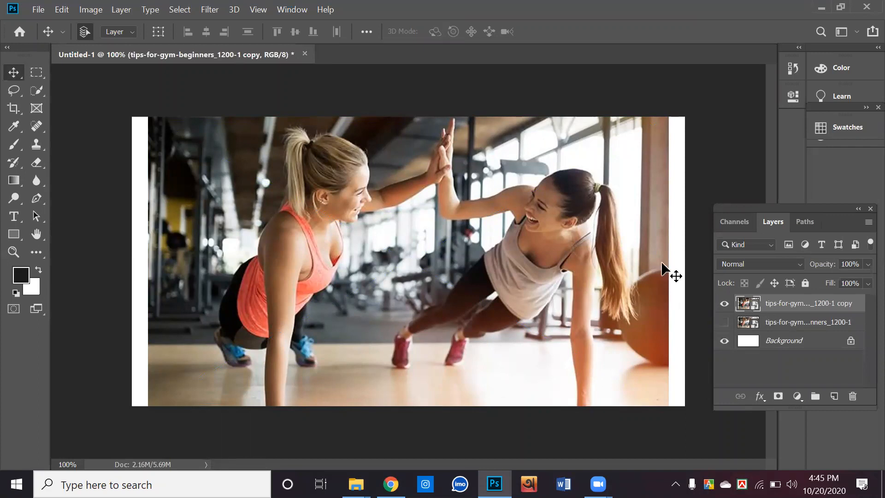
Rasterize the gym photo copy and open the Filter Gallery for it.
right_click(787, 312)
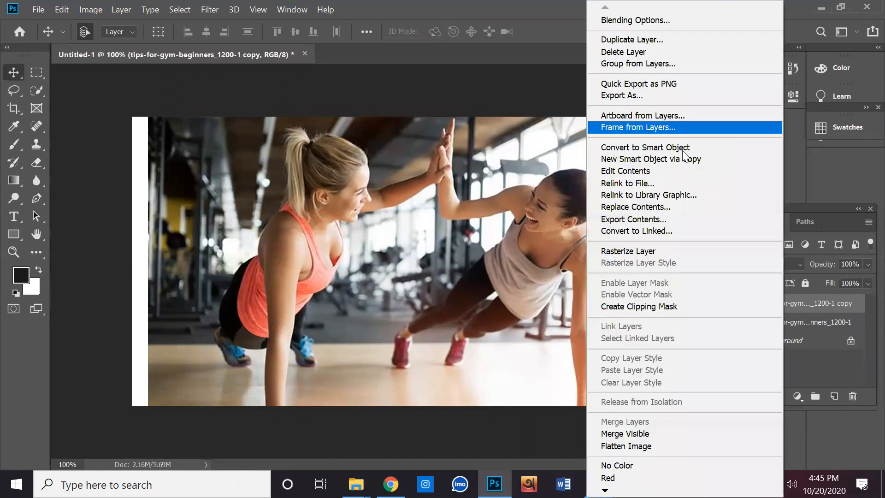
click(672, 251)
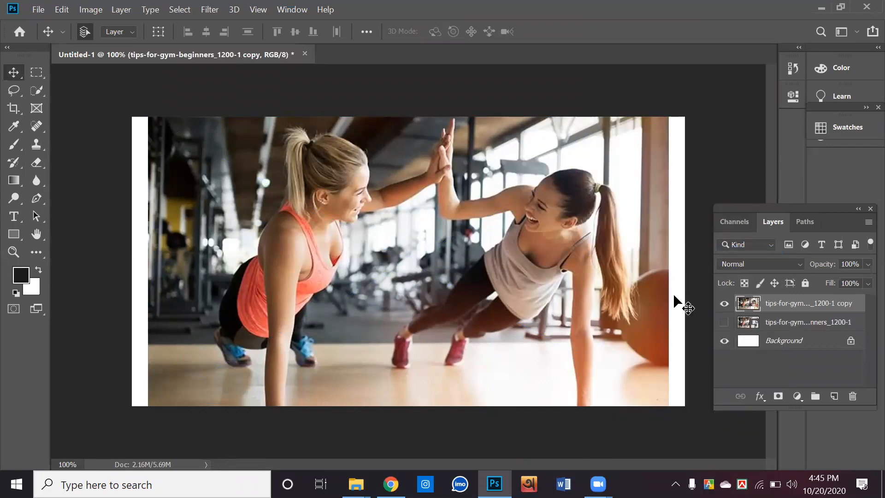
click(210, 10)
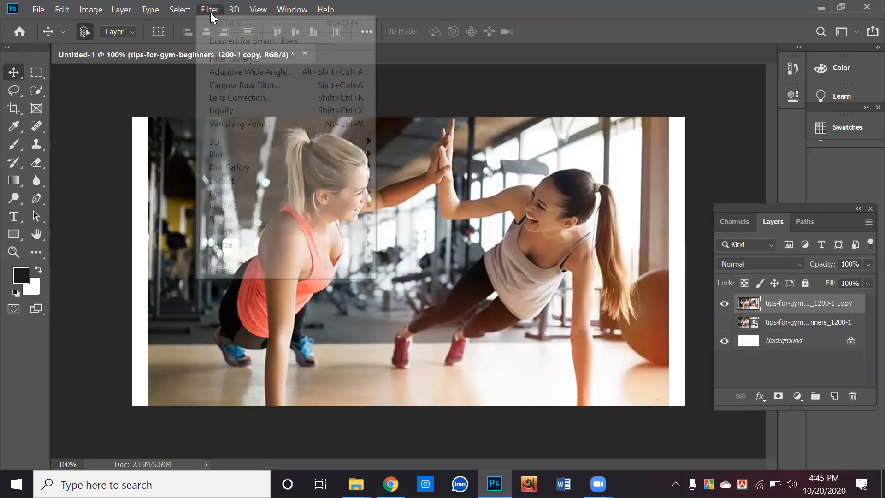
click(255, 58)
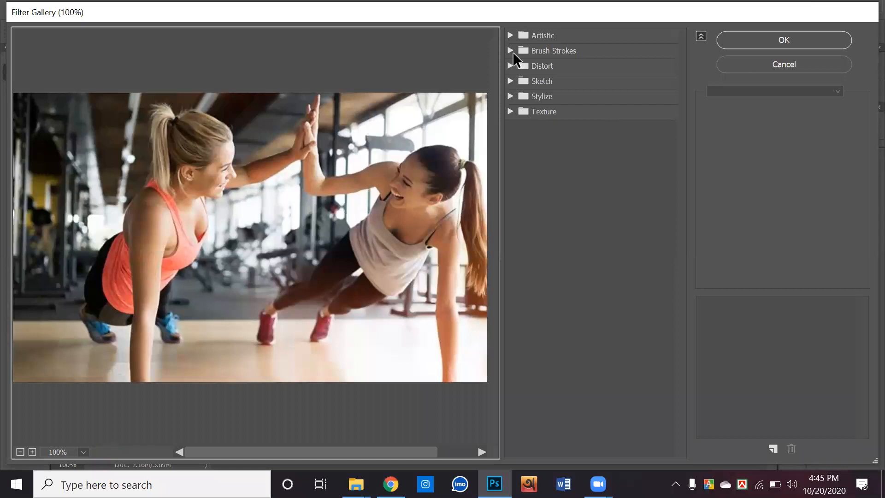
Preview the Brush Strokes effects Angled Strokes, Crosshatch, Spatter, Ink Outlines and Dark Strokes on the gym photo.
click(512, 52)
click(586, 76)
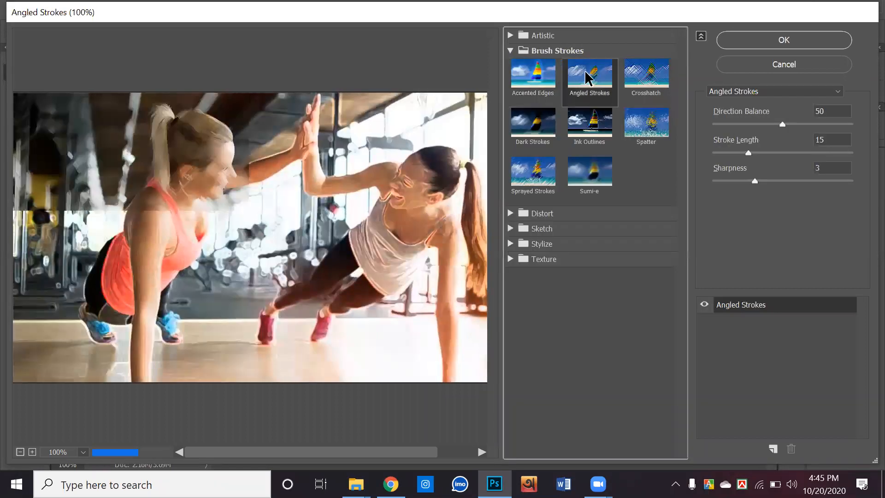
click(645, 76)
click(645, 123)
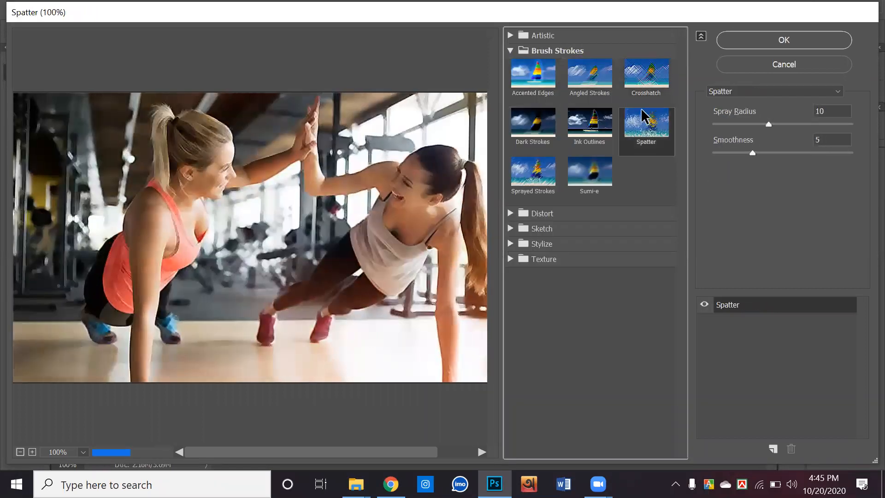
click(583, 125)
click(535, 129)
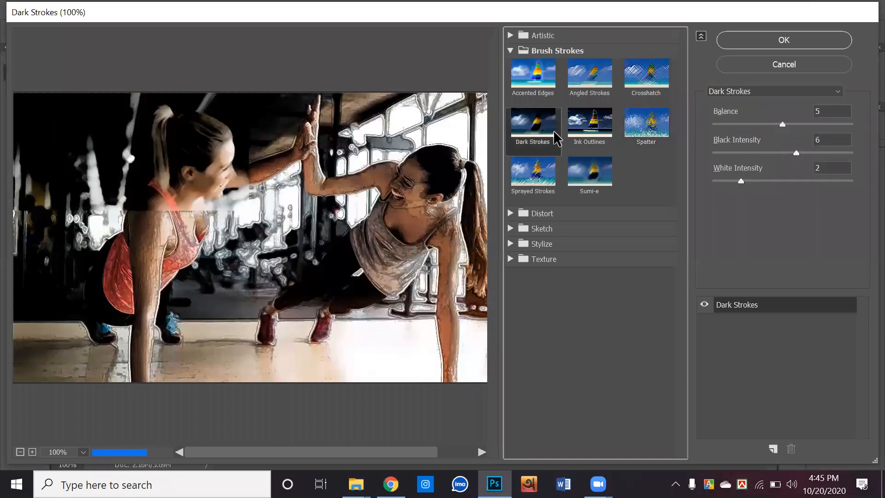
Try Angled Strokes with Direction Balance 36, Stroke Length 30 and Sharpness 2, and preview Spatter on the gym photo.
click(590, 76)
click(757, 123)
mouse_move(767, 122)
mouse_down()
mouse_move(762, 152)
mouse_move(793, 153)
mouse_up()
mouse_move(752, 180)
mouse_down()
mouse_move(773, 182)
mouse_move(740, 182)
mouse_up()
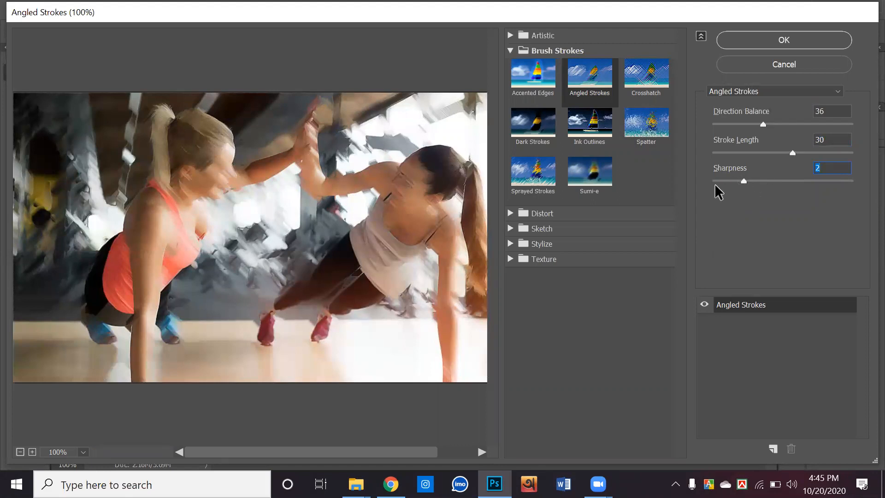
click(641, 132)
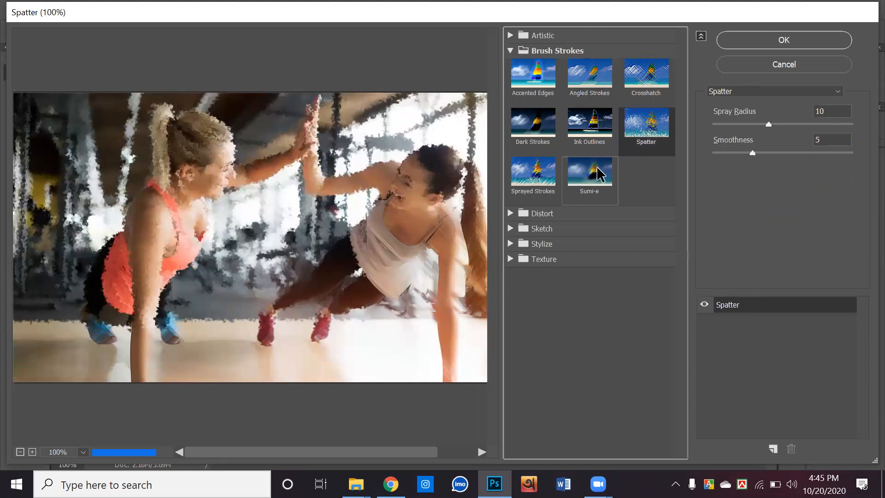
Apply the Sumi-e effect with Stroke Pressure 7 to the gym photo copy.
click(590, 176)
click(534, 214)
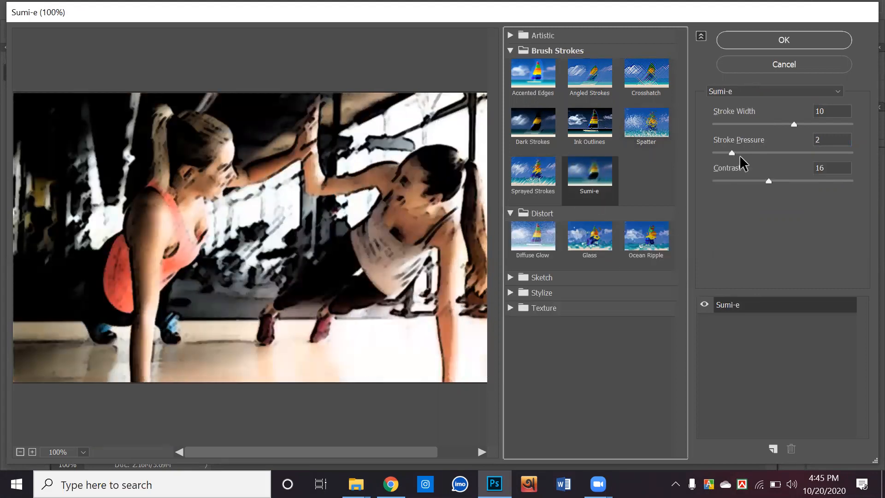
drag(753, 153, 759, 156)
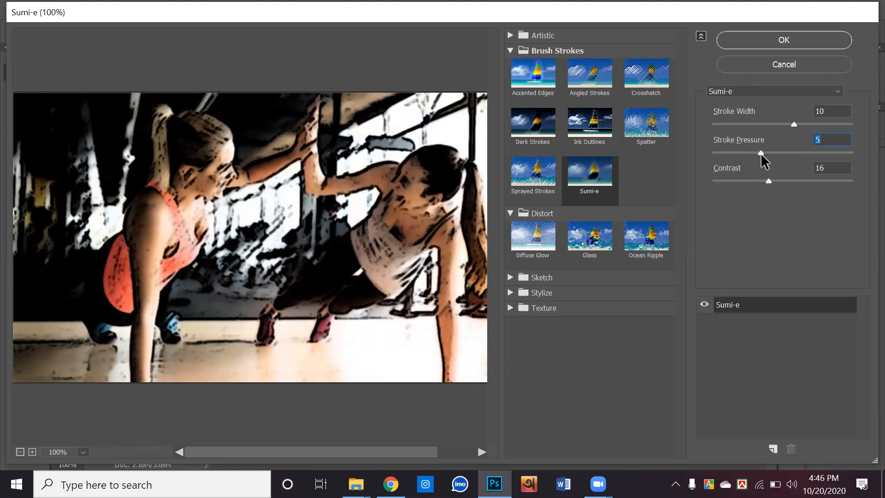
drag(762, 155, 778, 157)
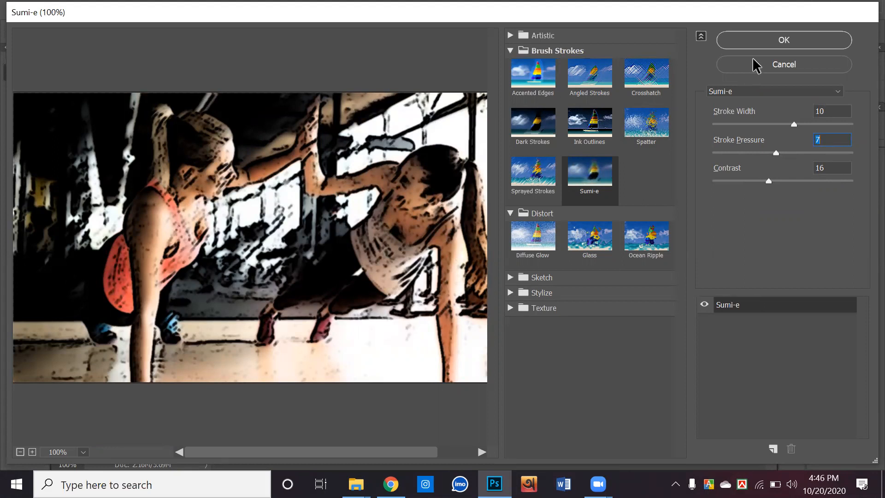
click(759, 43)
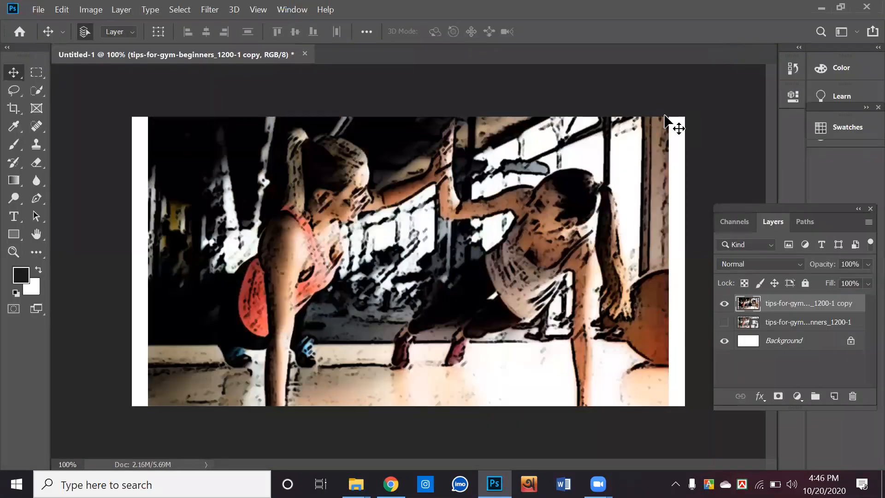
Show the original gym photo layer and move it and its filtered copy flush with the canvas's left edge.
drag(618, 188, 614, 216)
click(777, 324)
click(724, 322)
drag(581, 243, 581, 160)
drag(435, 350, 407, 360)
drag(429, 252, 410, 327)
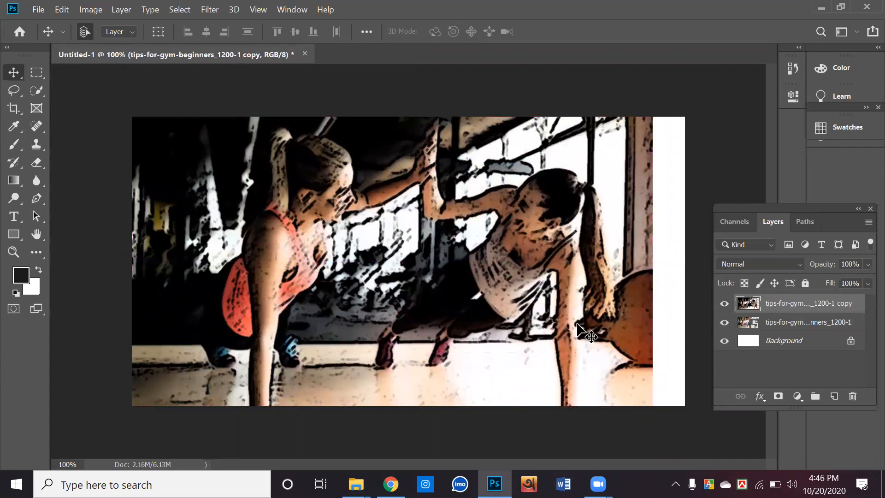
Add a layer mask to the filtered copy and paint it black over the blonde woman with a soft brush.
click(778, 397)
click(13, 144)
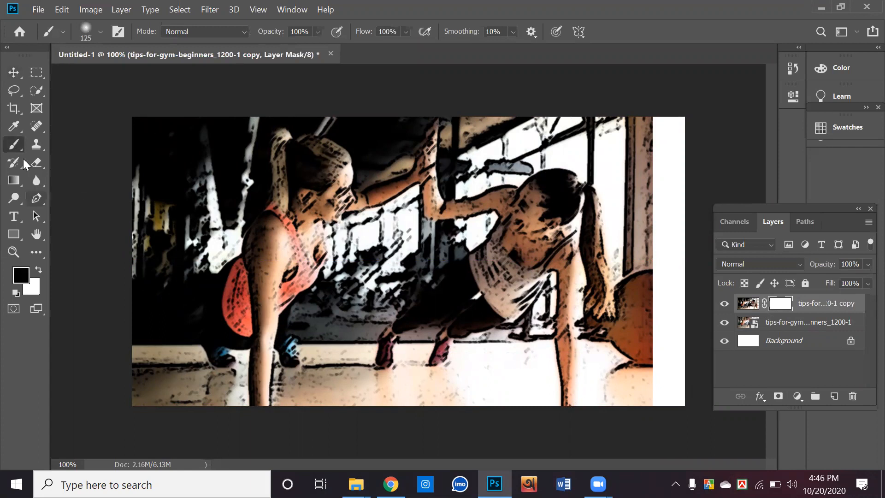
key(bracketright)
key(bracketleft)
key(bracketleft)
key(bracketleft)
key(bracketleft)
key(bracketleft)
key(bracketleft)
mouse_move(313, 161)
mouse_down()
mouse_move(292, 145)
mouse_move(290, 194)
mouse_move(319, 175)
mouse_move(321, 157)
mouse_move(331, 161)
mouse_move(325, 195)
mouse_move(333, 199)
mouse_move(288, 221)
mouse_move(304, 250)
mouse_move(292, 268)
mouse_move(302, 247)
mouse_move(287, 257)
mouse_move(283, 227)
mouse_move(257, 253)
mouse_move(263, 267)
mouse_move(246, 302)
mouse_move(263, 276)
mouse_move(251, 355)
mouse_move(261, 352)
mouse_move(259, 402)
mouse_move(270, 324)
mouse_move(241, 345)
mouse_move(234, 311)
mouse_move(255, 257)
mouse_move(214, 353)
mouse_move(223, 332)
mouse_move(254, 307)
mouse_move(277, 342)
mouse_move(285, 276)
mouse_up()
Paint the mask black over the joined hands and the dark-haired woman's raised arm, face and ponytail, using smaller brush sizes.
key(bracketleft)
key(bracketleft)
key(bracketleft)
key(bracketleft)
key(bracketleft)
mouse_move(406, 165)
mouse_down()
mouse_move(369, 192)
mouse_move(407, 179)
mouse_move(426, 151)
mouse_move(417, 176)
mouse_up()
mouse_move(434, 209)
mouse_down()
mouse_move(531, 204)
mouse_move(568, 184)
mouse_move(582, 195)
mouse_move(593, 247)
mouse_move(600, 229)
mouse_move(602, 278)
mouse_move(589, 255)
mouse_move(598, 311)
mouse_up()
key(bracketleft)
key(bracketleft)
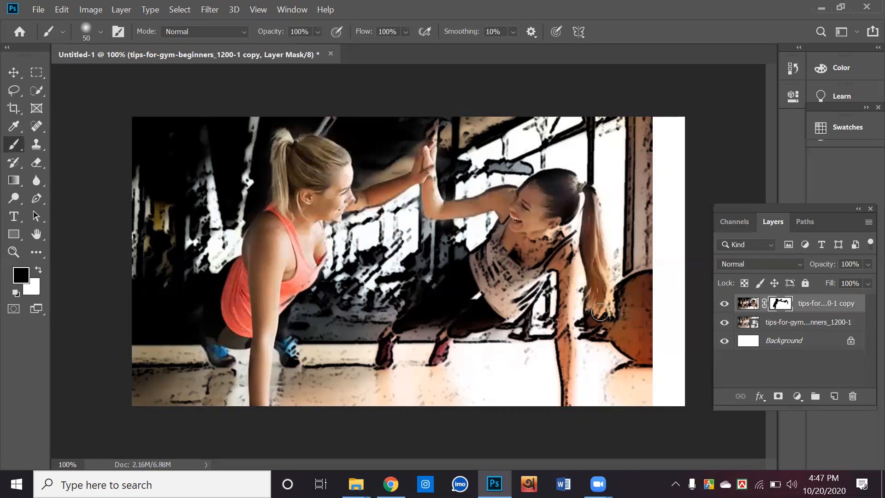
key(bracketleft)
key(bracketleft)
key(bracketleft)
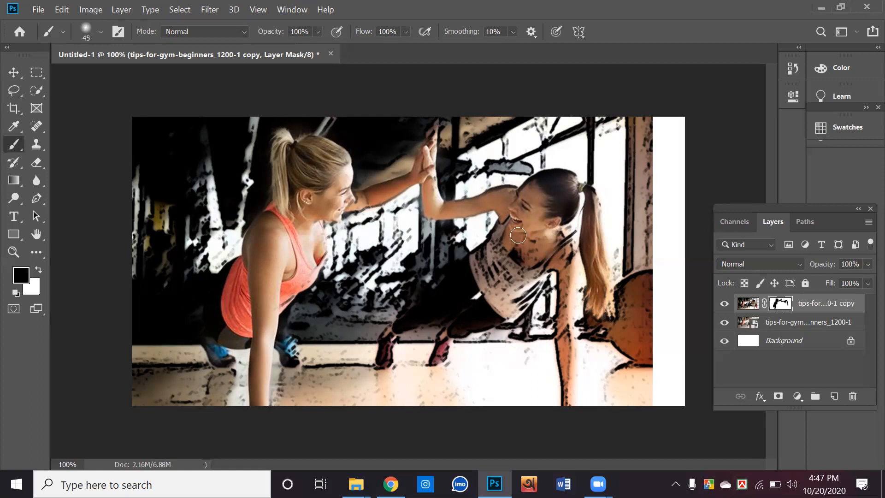
Paint the mask black over the dark-haired woman's torso, supporting arm and legs, finishing with a size 50 brush.
key(bracketright)
key(bracketright)
key(bracketright)
key(bracketright)
key(bracketright)
key(bracketright)
key(bracketright)
mouse_move(494, 258)
mouse_down()
mouse_move(469, 270)
mouse_move(495, 279)
mouse_move(520, 270)
mouse_move(515, 293)
mouse_move(558, 239)
mouse_move(559, 268)
mouse_move(562, 237)
mouse_move(557, 333)
mouse_move(564, 324)
mouse_move(568, 403)
mouse_up()
key(bracketleft)
mouse_move(515, 283)
mouse_down()
mouse_move(440, 350)
mouse_move(495, 294)
mouse_move(405, 319)
mouse_move(384, 353)
mouse_move(392, 334)
mouse_move(444, 308)
mouse_up()
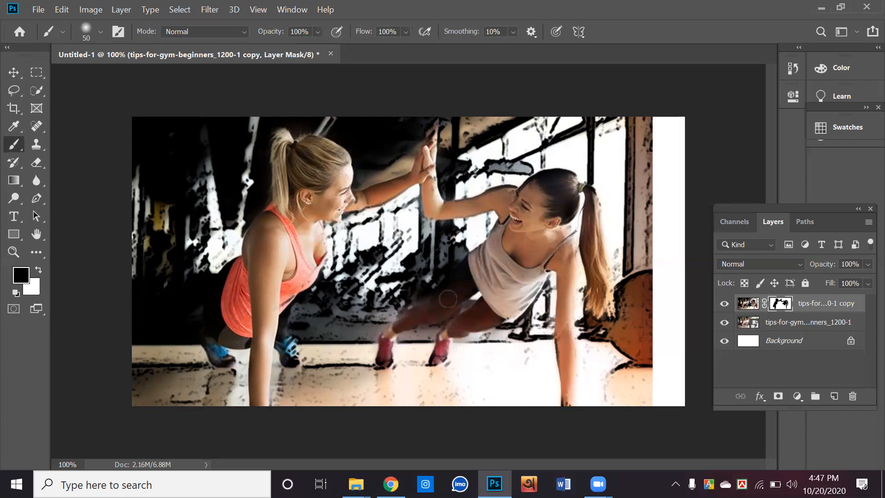
mouse_move(475, 264)
mouse_down()
mouse_move(432, 306)
mouse_move(439, 304)
mouse_up()
drag(498, 316, 473, 317)
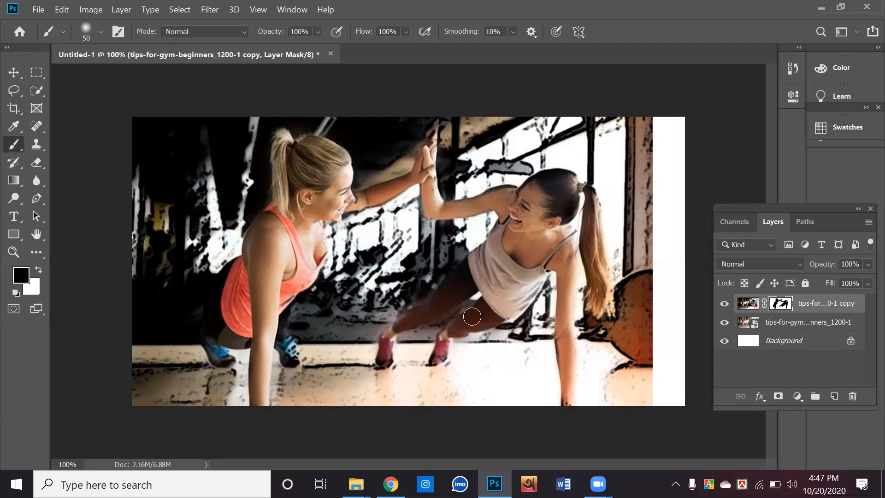
Hide the original gym photo and Background layers to examine the masked area of the filtered copy.
click(13, 73)
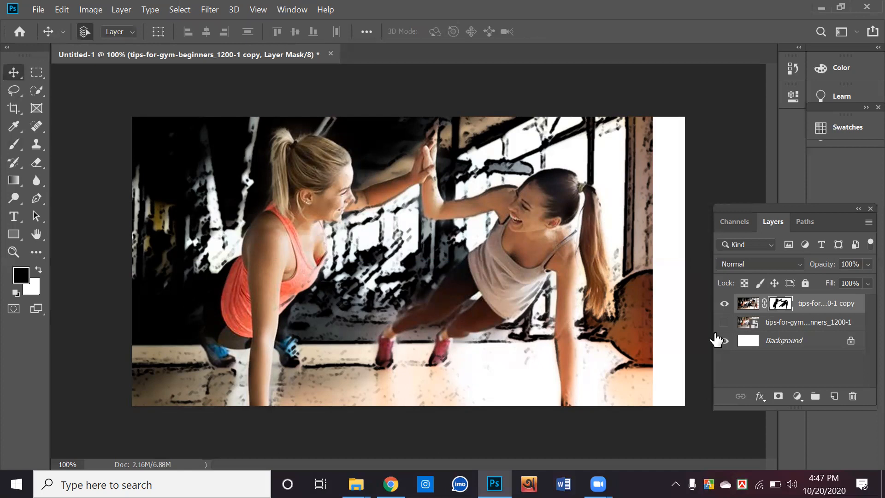
click(724, 323)
drag(468, 156, 544, 167)
click(724, 340)
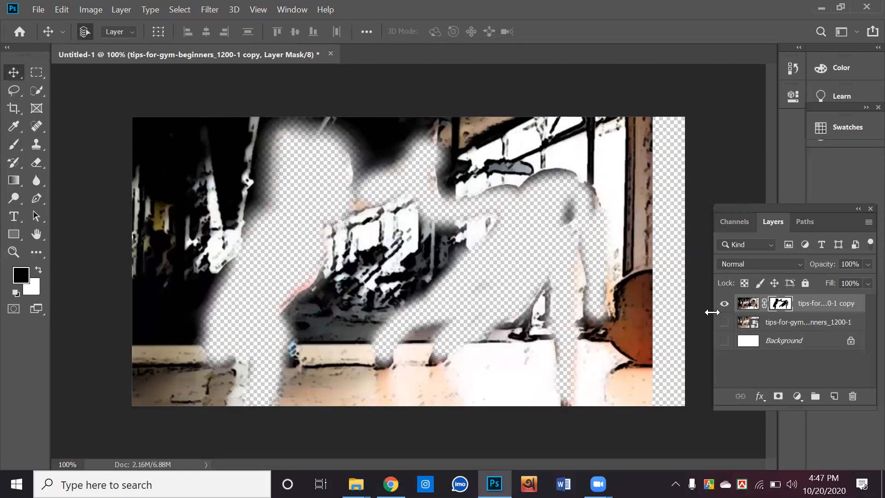
Delete the masked Sumi-e copy and make the original gym photo layer visible again.
click(724, 322)
click(724, 324)
drag(655, 293, 648, 298)
key(Delete)
click(725, 304)
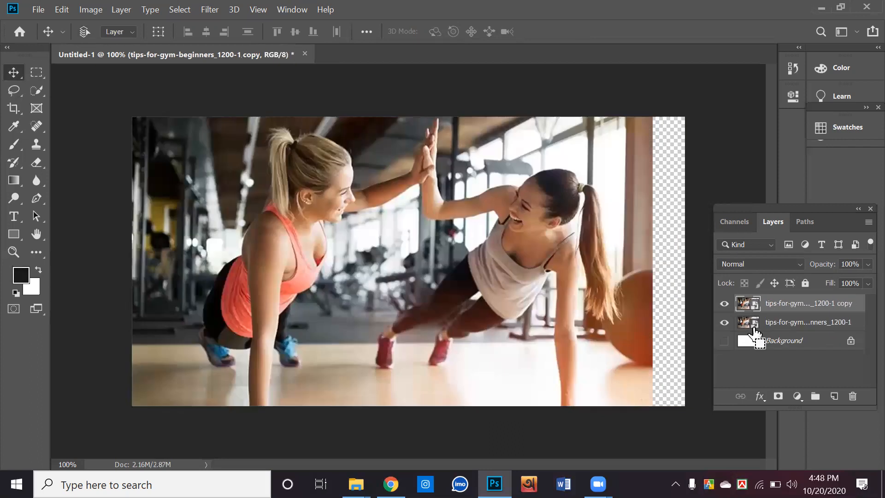
Duplicate the original gym photo layer and rasterize the duplicate.
key(ctrl+j)
right_click(648, 249)
click(647, 249)
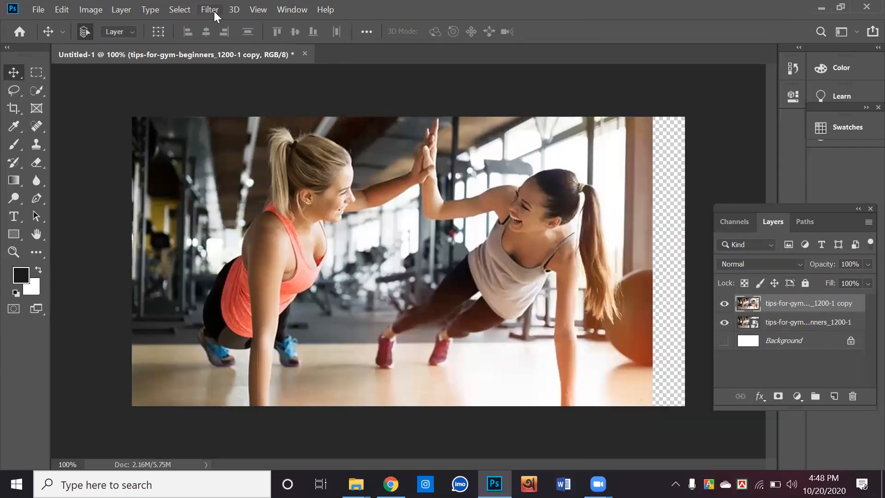
Apply a Black & White adjustment to the rasterized copy with Blues at 0%, Yellows at 17% and lowered Reds.
click(97, 10)
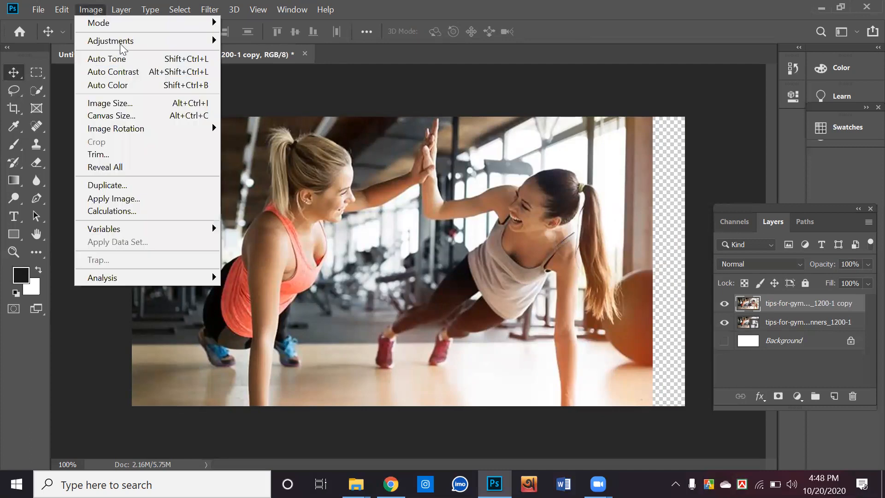
mouse_move(122, 46)
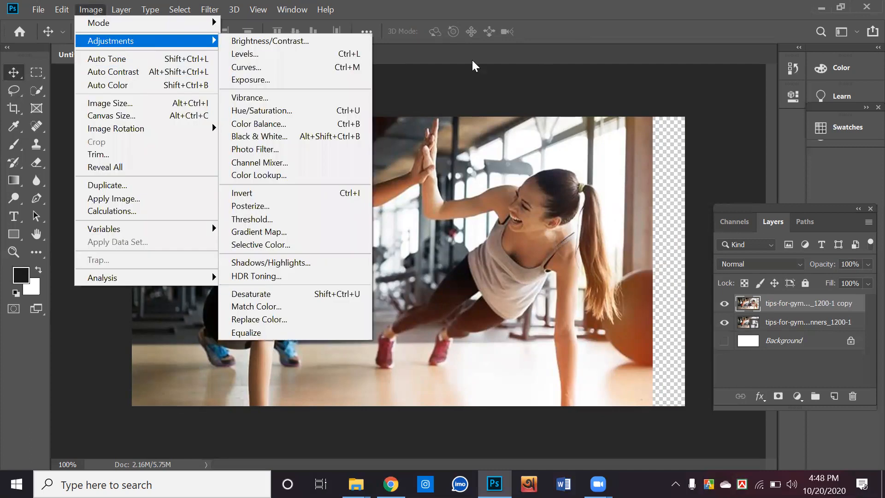
click(305, 136)
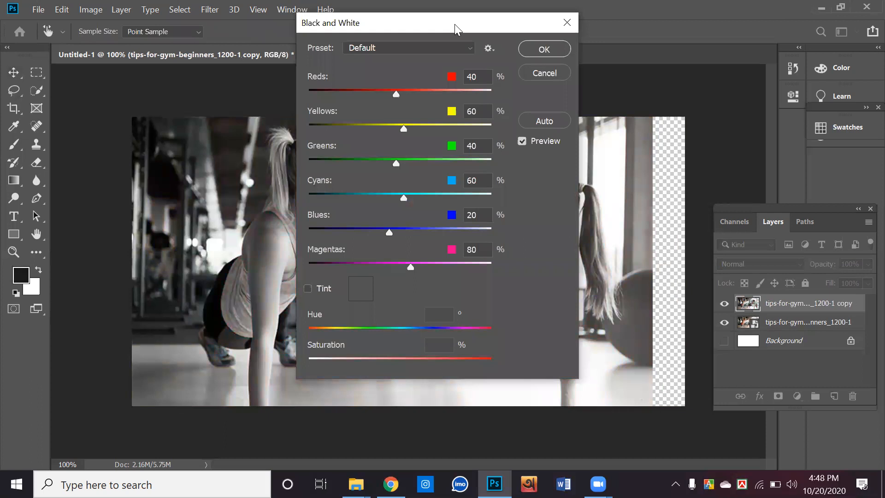
drag(455, 24, 721, 94)
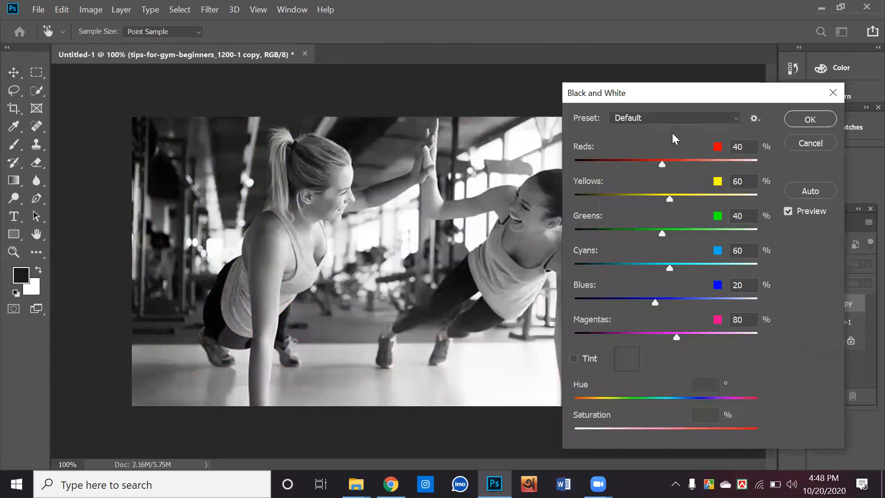
click(611, 301)
drag(602, 298, 647, 302)
click(616, 200)
drag(613, 201, 655, 200)
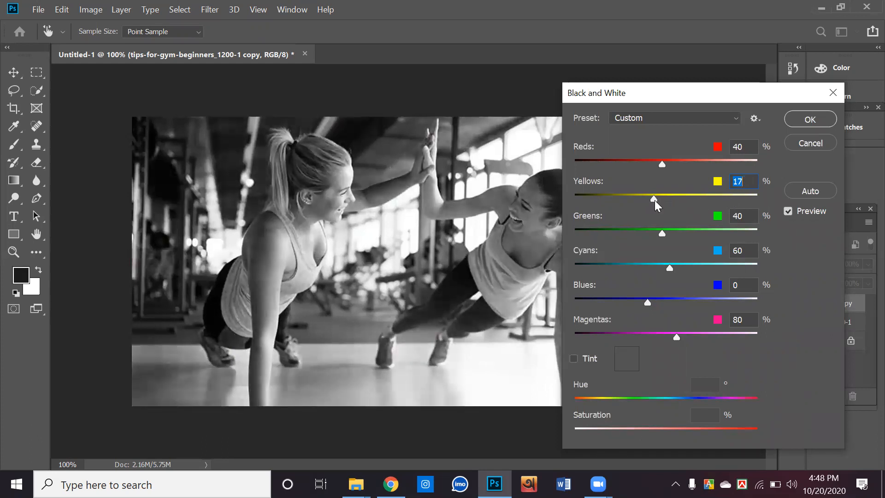
drag(647, 165, 647, 164)
click(788, 119)
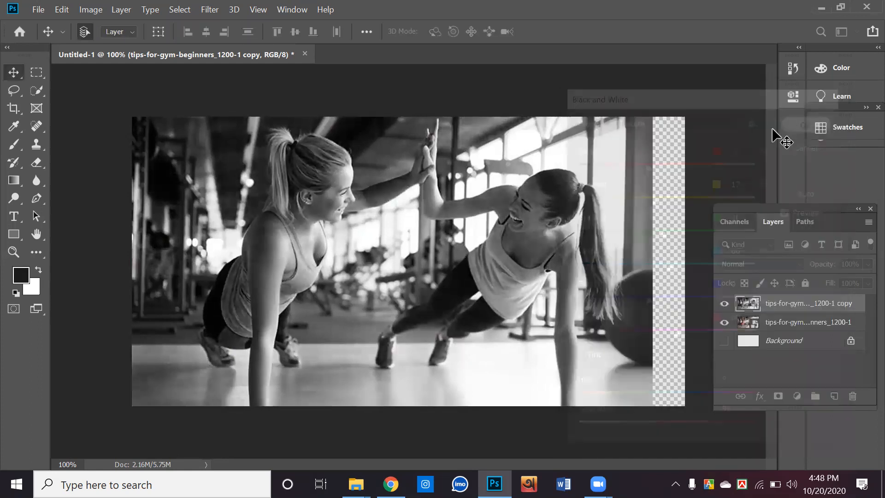
Add a layer mask to the black-and-white copy and paint it black over the blonde woman's head, torso, supporting arm and legs using a size 70 brush.
click(783, 400)
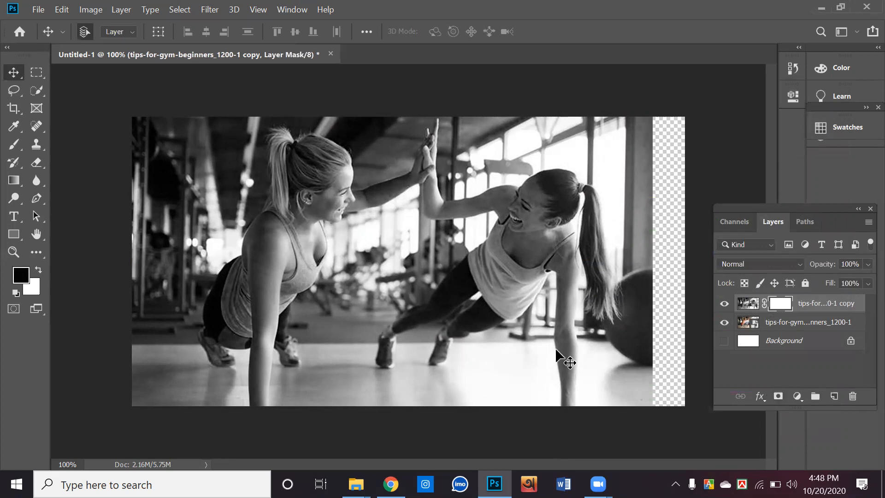
click(14, 145)
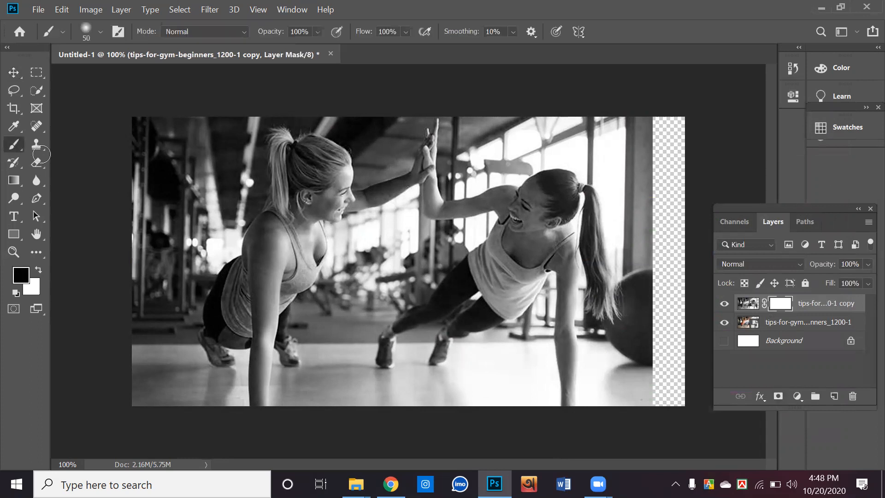
drag(321, 171, 320, 196)
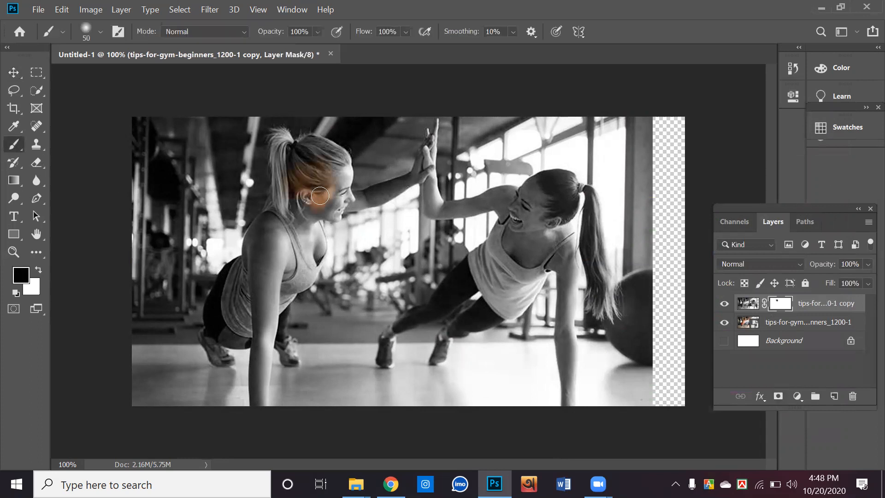
key(bracketright)
key(bracketright)
key(bracketright)
key(bracketright)
mouse_move(320, 161)
mouse_down()
mouse_move(324, 205)
mouse_move(332, 174)
mouse_move(326, 208)
mouse_move(341, 165)
mouse_move(288, 146)
mouse_up()
mouse_move(293, 203)
mouse_down()
mouse_move(300, 232)
mouse_move(308, 225)
mouse_move(304, 269)
mouse_move(331, 209)
mouse_move(292, 278)
mouse_move(290, 232)
mouse_move(276, 267)
mouse_move(258, 238)
mouse_move(242, 289)
mouse_move(250, 299)
mouse_move(216, 340)
mouse_move(218, 319)
mouse_move(219, 356)
mouse_up()
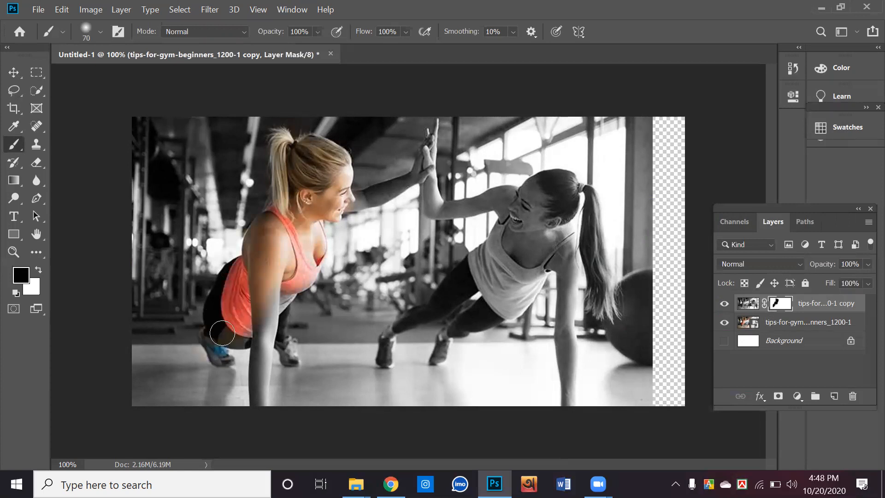
mouse_move(264, 300)
mouse_down()
mouse_move(260, 402)
mouse_move(262, 358)
mouse_up()
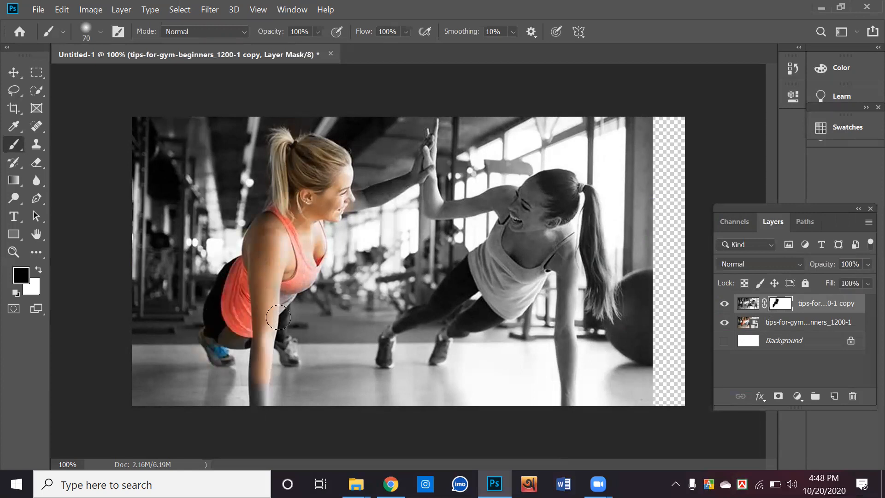
drag(285, 304, 289, 351)
Paint the mask black over the dark-haired woman's legs, torso, face, ponytail and supporting arm, reducing the brush size to 50.
mouse_move(389, 340)
mouse_down()
mouse_move(442, 300)
mouse_move(468, 325)
mouse_move(444, 354)
mouse_move(510, 292)
mouse_move(501, 311)
mouse_move(540, 210)
mouse_move(529, 213)
mouse_move(557, 190)
mouse_up()
key(ctrl+z)
key(bracketleft)
key(bracketleft)
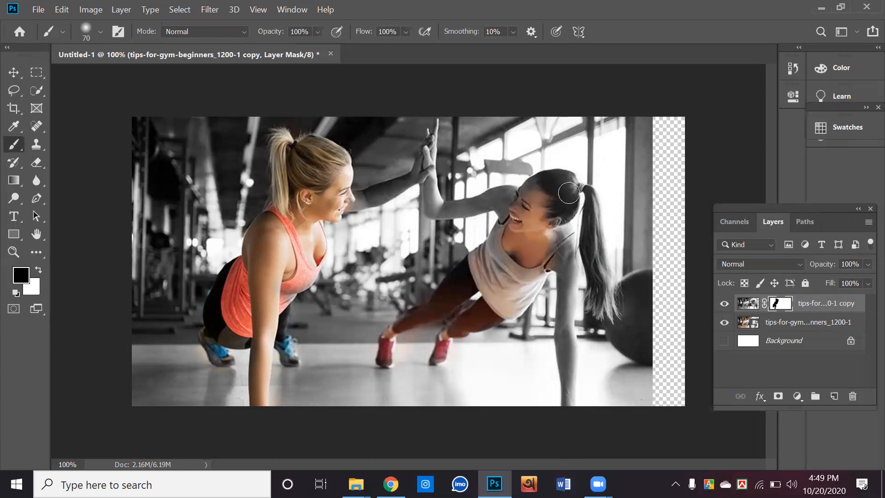
drag(595, 229, 593, 258)
drag(600, 305, 605, 282)
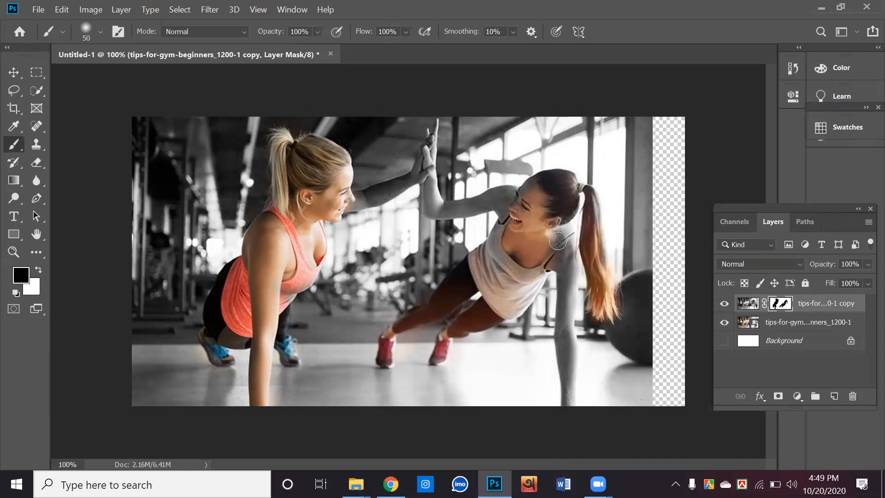
drag(563, 326, 568, 367)
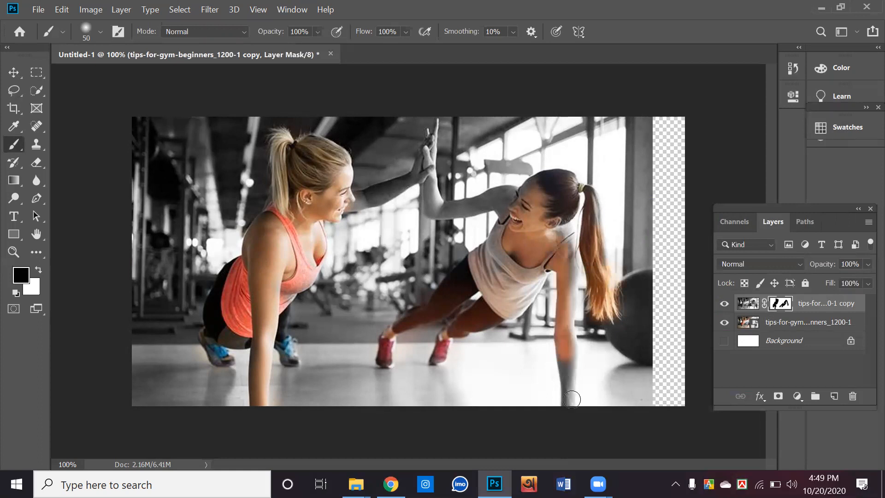
drag(572, 399, 557, 318)
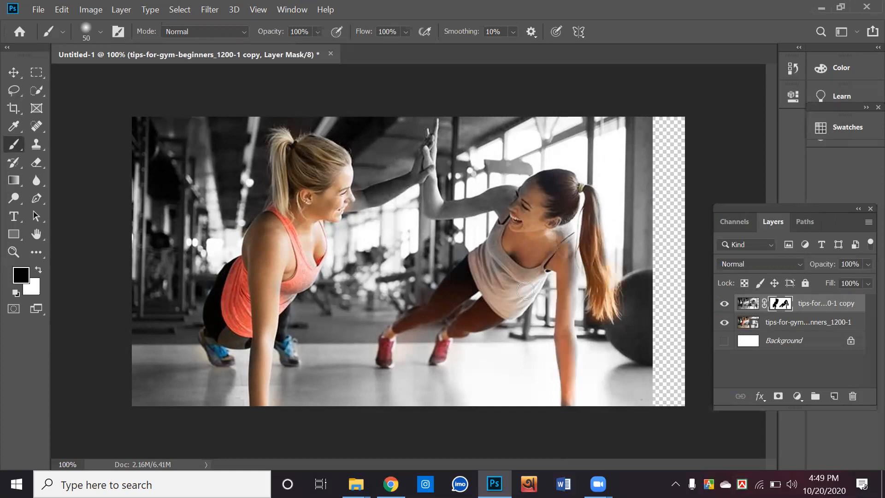
Paint the mask black over the dark-haired woman's shoulder, raised arm and the joined hands, reducing the brush size to 45.
key(bracketright)
key(bracketright)
key(bracketright)
key(bracketright)
key(bracketright)
key(bracketright)
key(bracketright)
key(bracketright)
key(bracketright)
key(bracketleft)
key(bracketleft)
key(bracketleft)
key(bracketleft)
key(bracketleft)
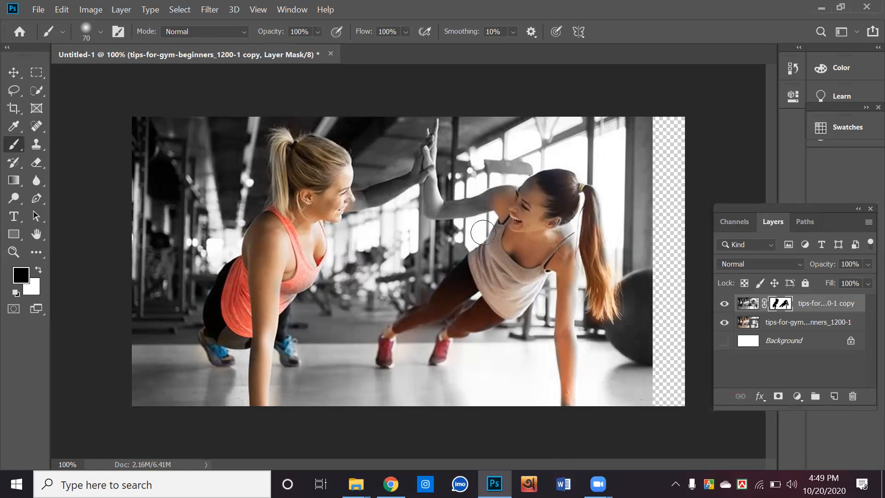
key(bracketleft)
key(bracketleft)
key(bracketleft)
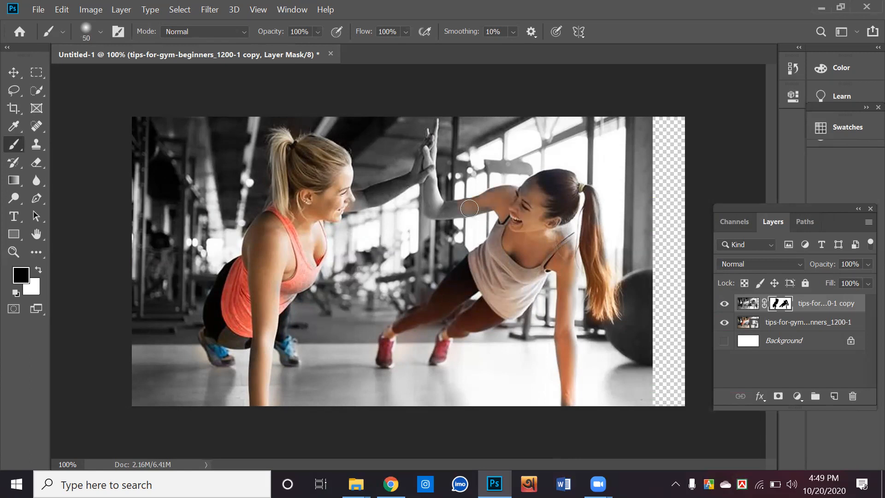
mouse_move(481, 208)
mouse_down()
mouse_move(433, 208)
mouse_move(434, 171)
mouse_move(438, 206)
mouse_up()
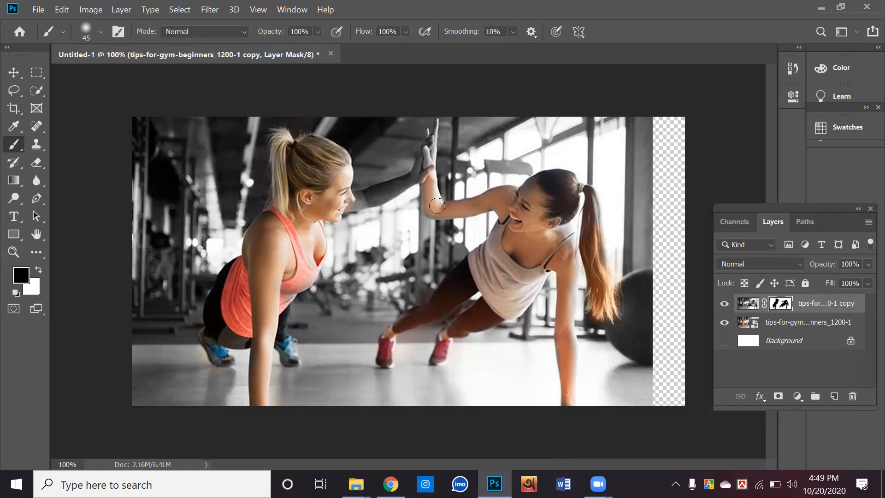
drag(432, 163, 430, 148)
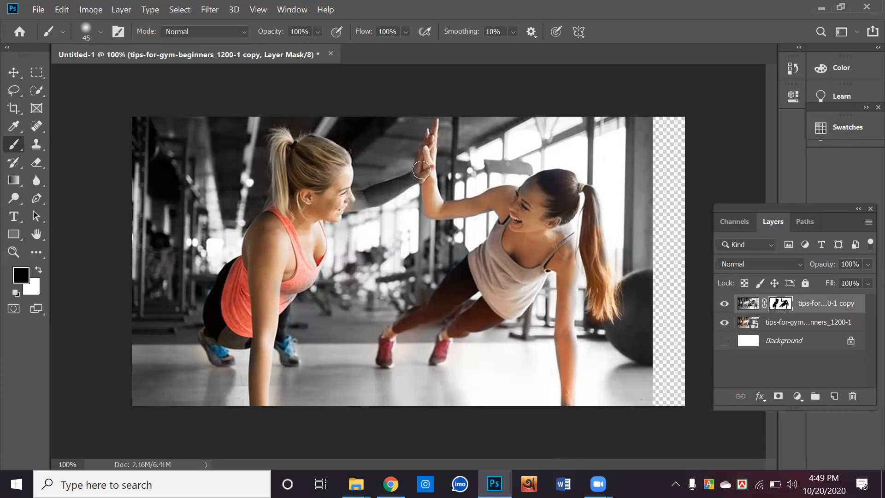
Paint the mask black over the blonde woman's raised arm with a size 50 brush.
key(bracketright)
key(bracketright)
key(bracketright)
mouse_move(398, 182)
mouse_down()
mouse_move(361, 196)
mouse_move(437, 170)
mouse_up()
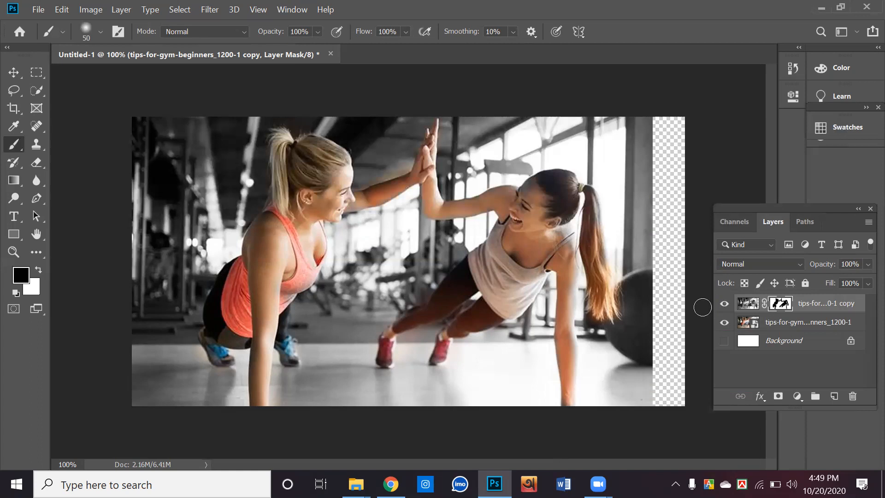
Hide the black-and-white copy, then rasterize and duplicate the original gym photo layer.
click(724, 304)
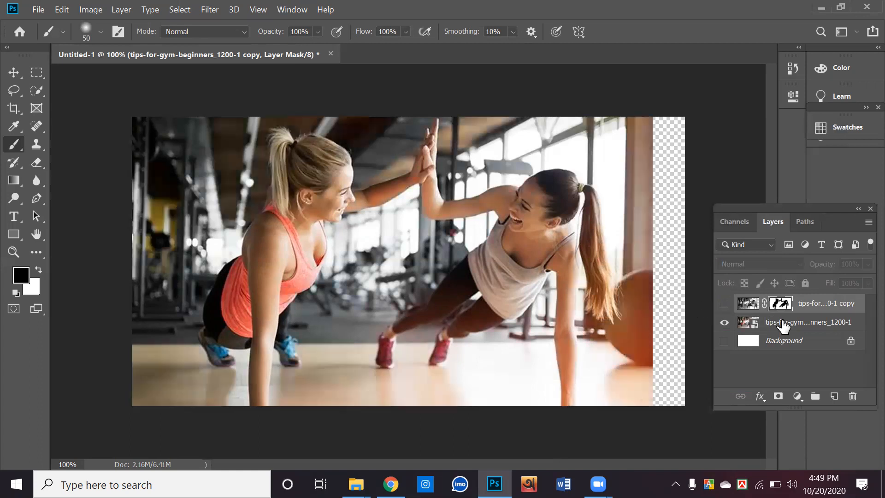
click(748, 322)
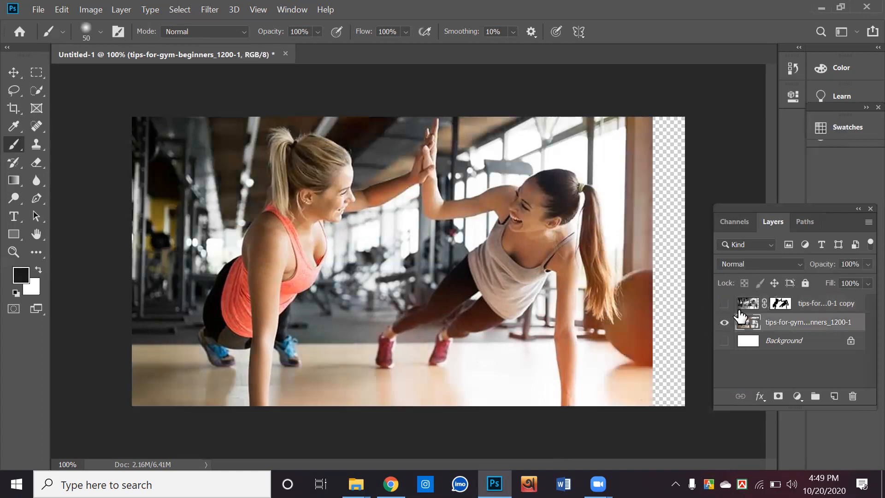
right_click(769, 322)
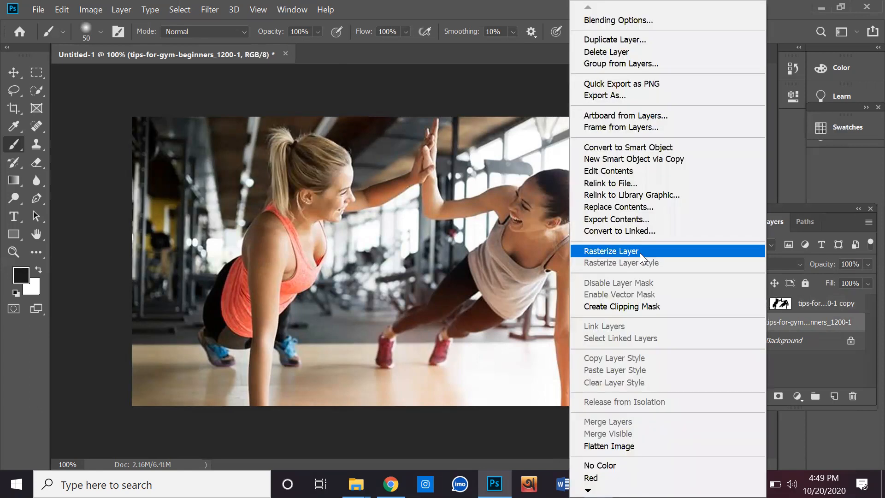
click(640, 251)
key(ctrl+j)
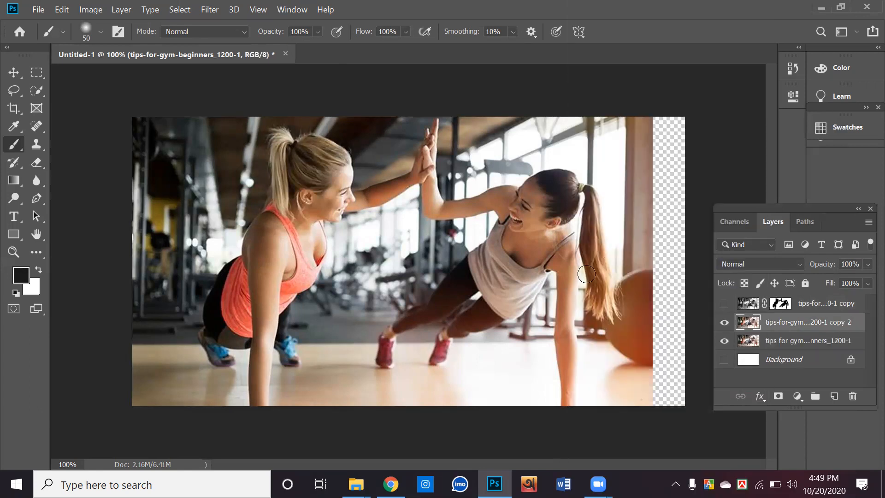
Open the Filter Gallery on the new gym photo copy and expand the Distort and Sketch categories.
click(209, 10)
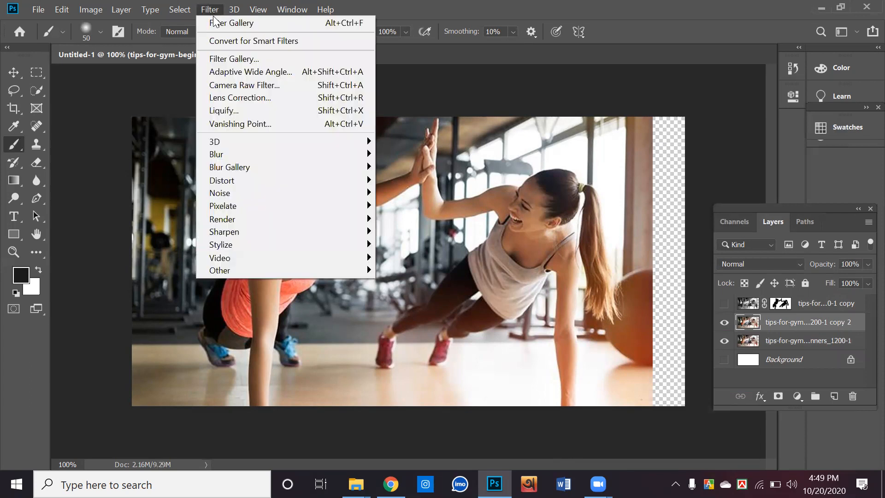
click(239, 59)
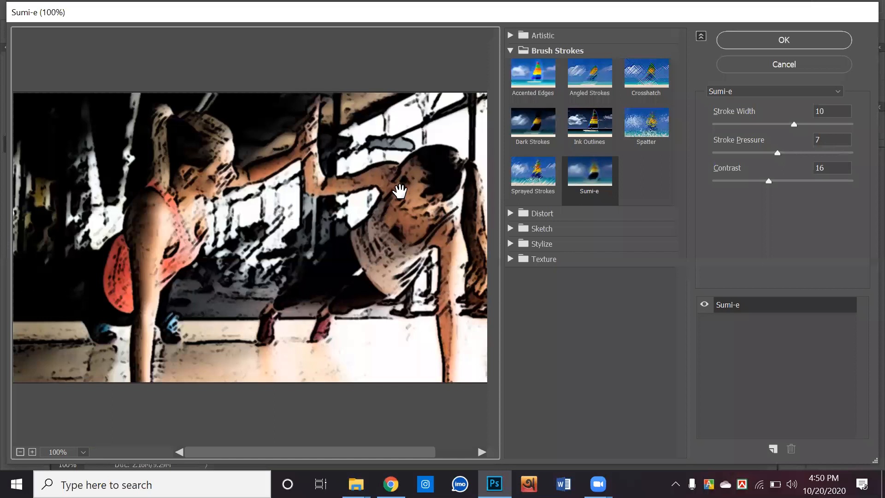
click(511, 214)
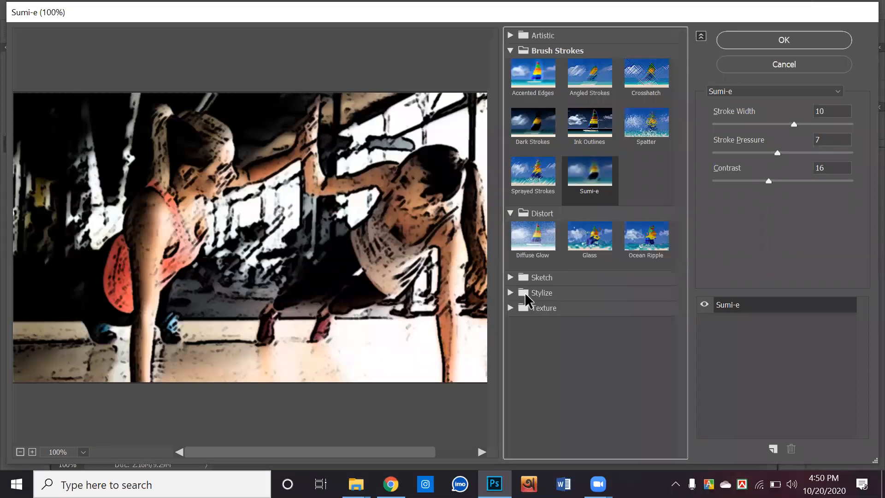
click(509, 293)
click(512, 292)
click(510, 277)
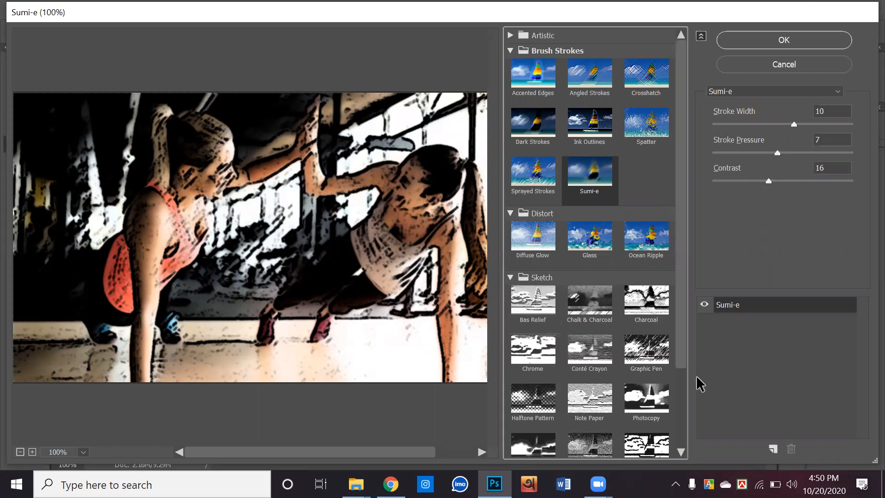
Preview the Photocopy and Water Paper sketch effects on the copy, and expand the Stylize and Texture categories.
scroll(686, 369, down, 2)
click(655, 358)
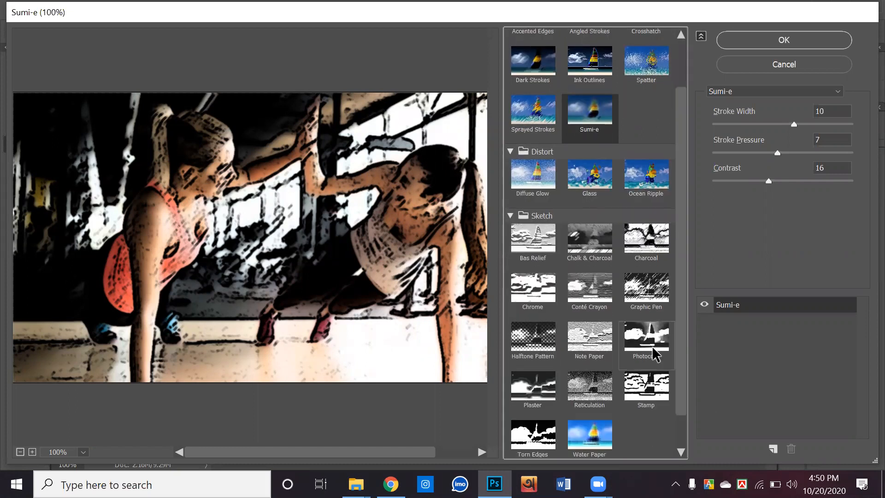
scroll(678, 330, down, 1)
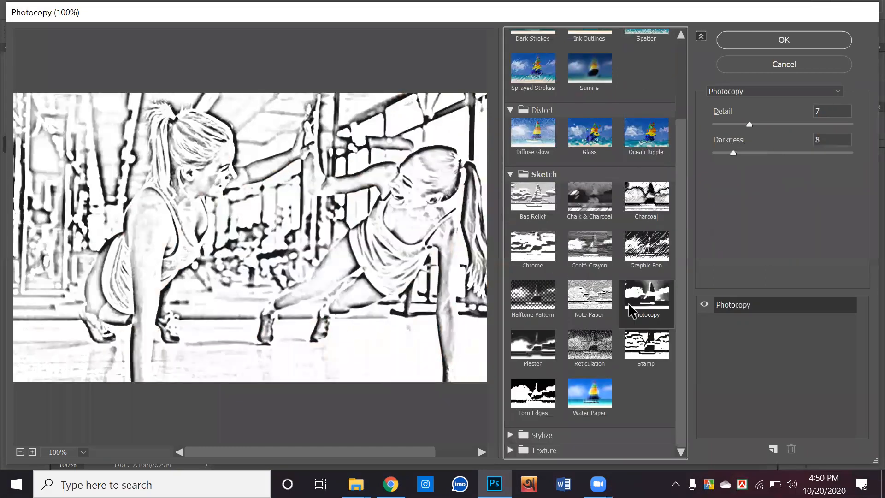
click(588, 416)
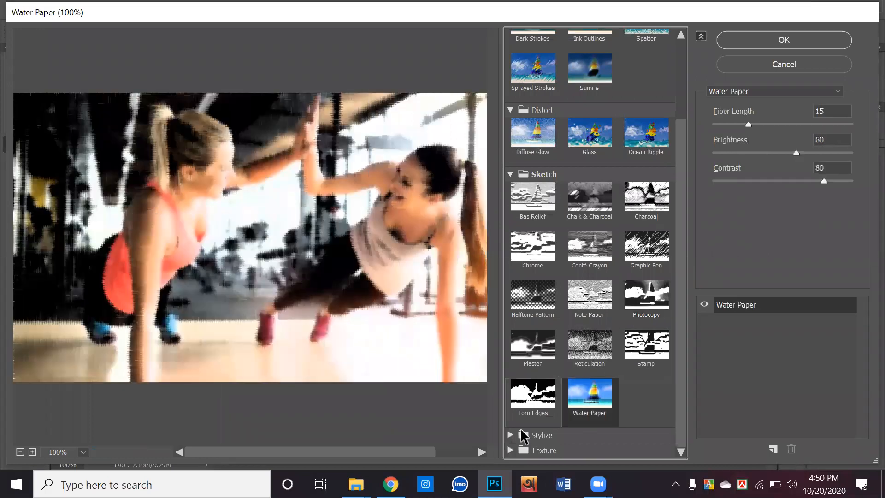
click(509, 436)
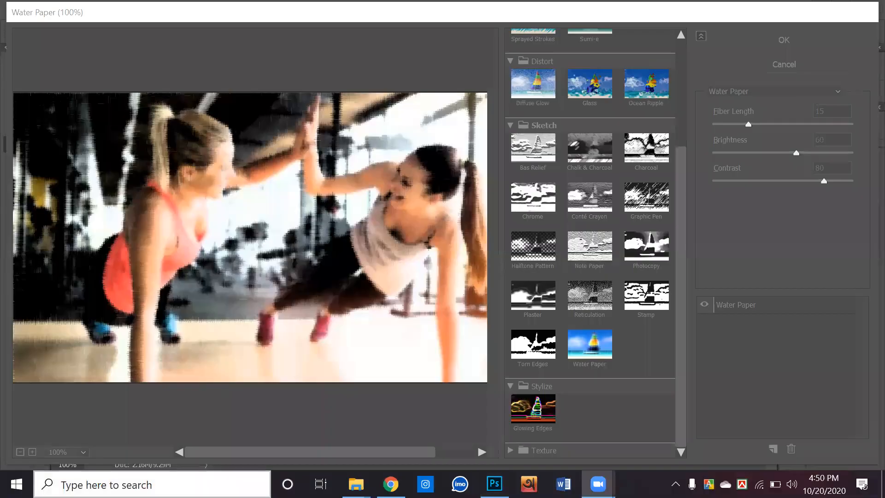
click(510, 448)
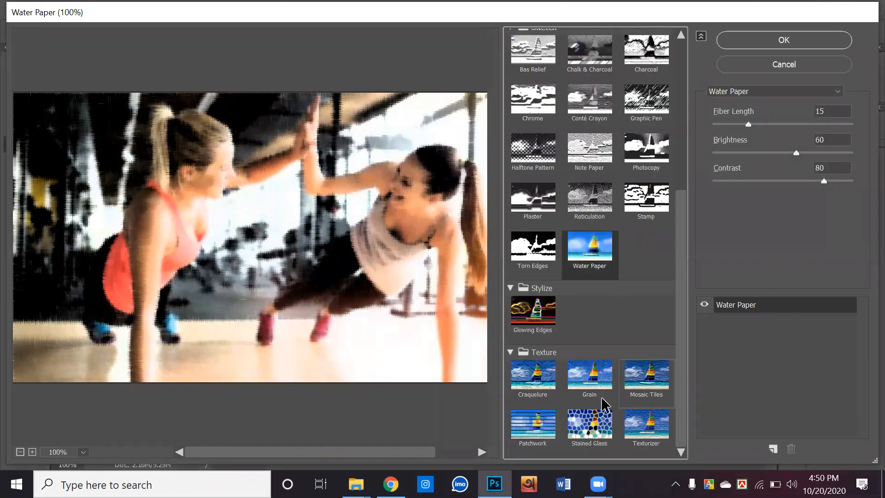
Preview the Stained Glass and Craquelure textures, try Craquelure crack spacings of 37 and 78, and cancel the Filter Gallery.
click(591, 417)
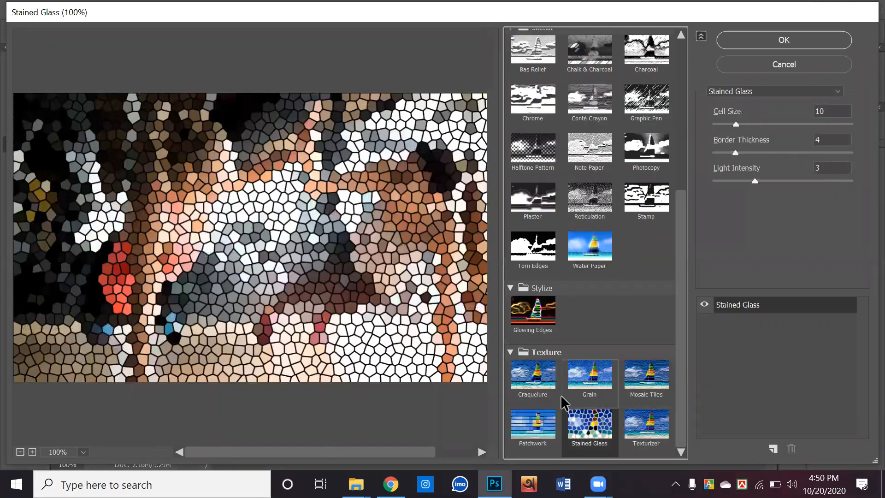
click(560, 391)
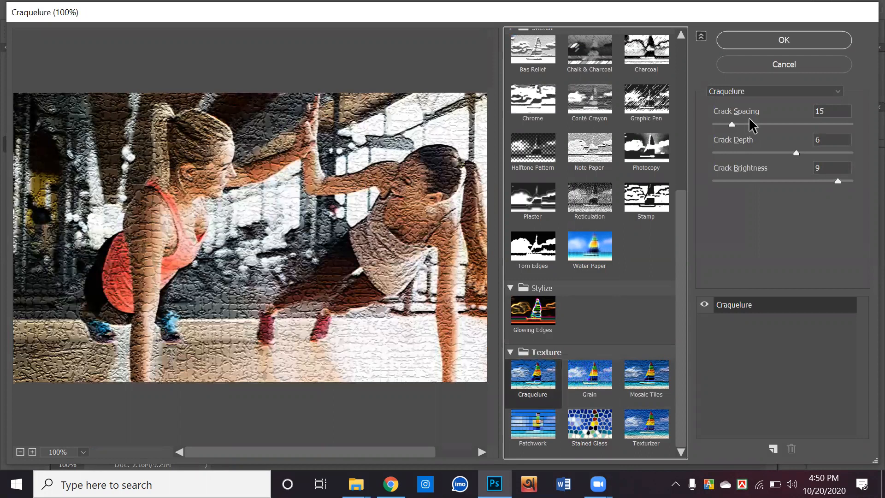
click(761, 124)
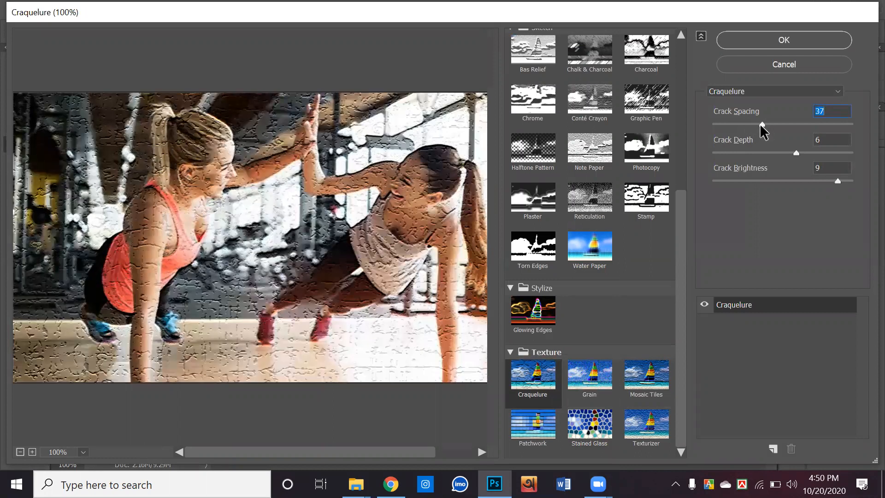
click(823, 122)
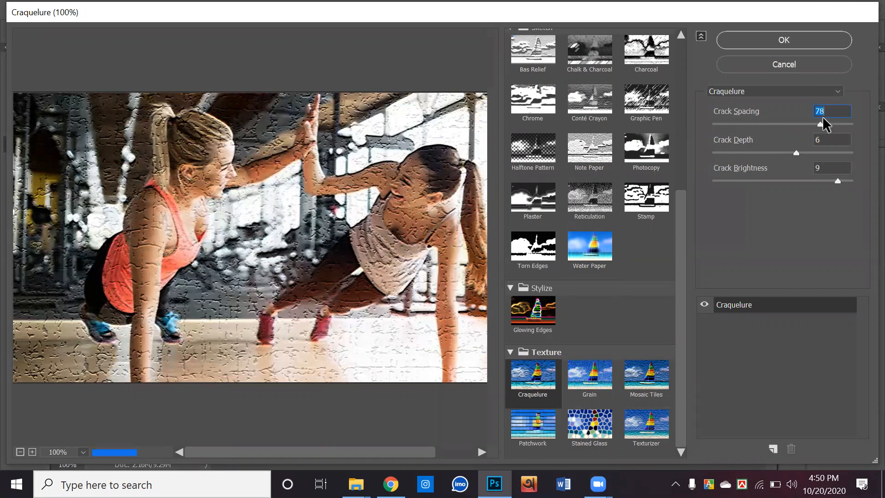
click(776, 66)
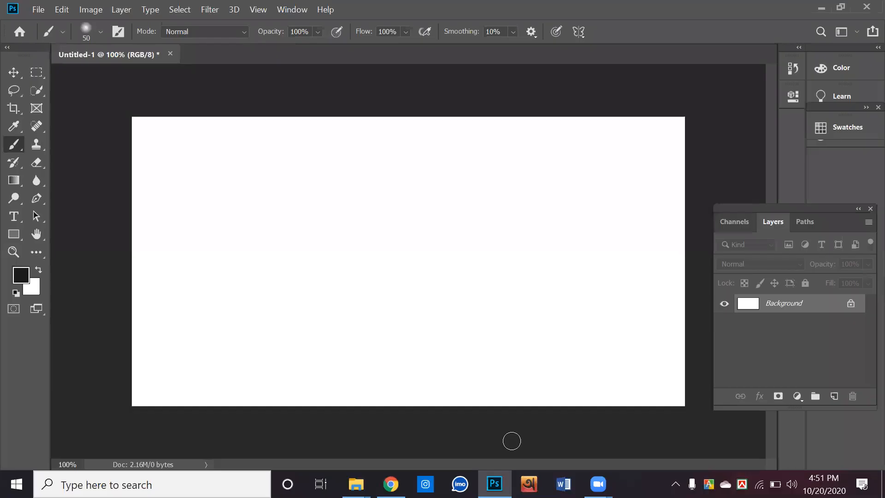
Switch to Chrome and search Google Images for "image retouch" using the suggested query.
click(391, 484)
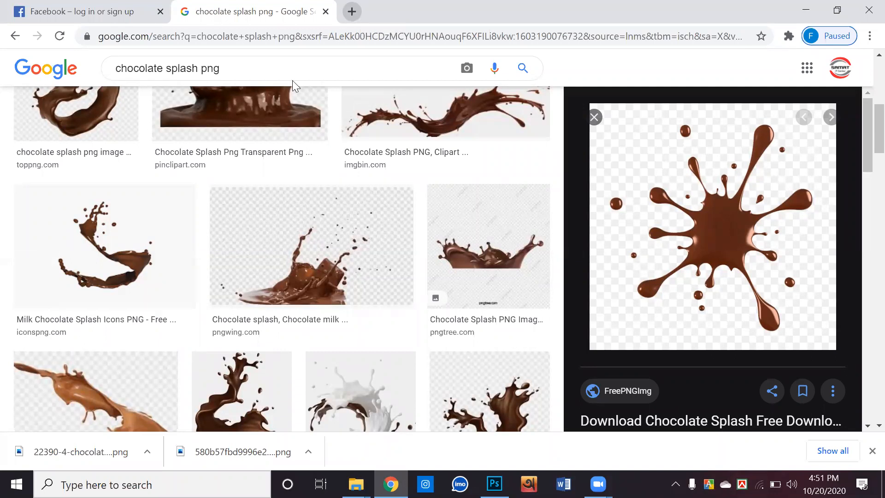
click(269, 68)
text(i)
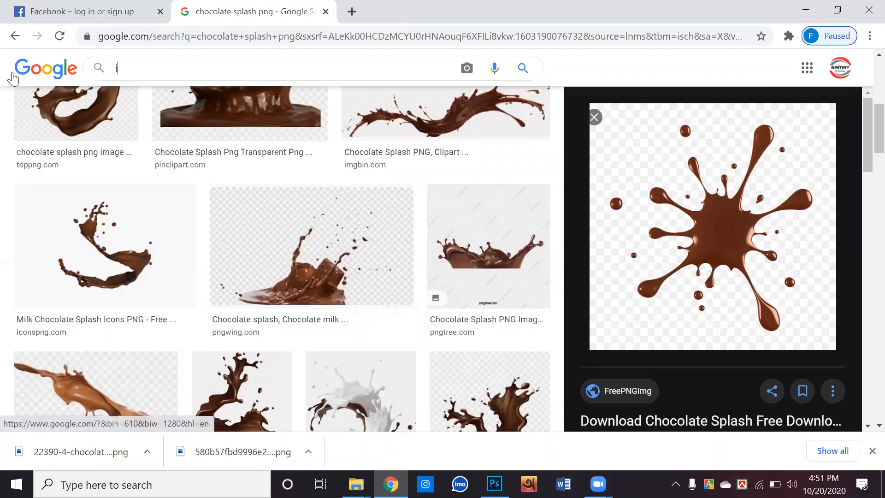
text(mage re)
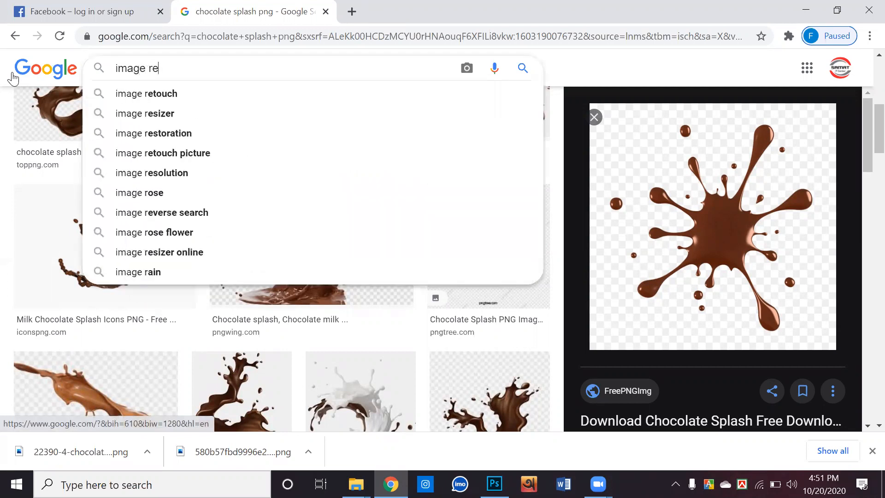
key(Down)
key(Return)
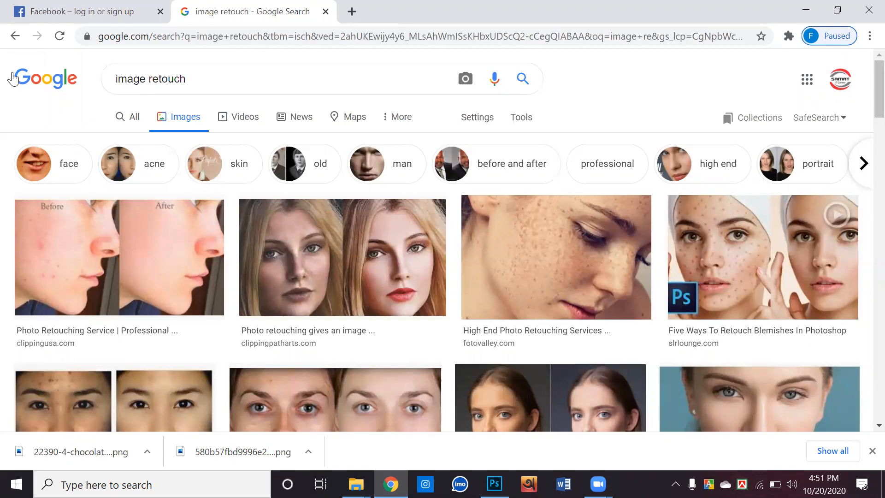
Examine the image retouch results for a suitable face photo to practise retouching on.
scroll(277, 239, down, 3)
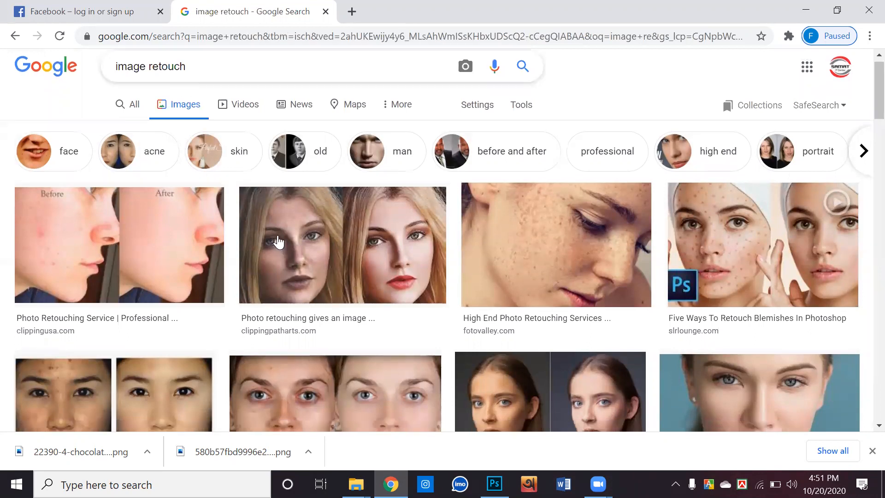
scroll(273, 226, down, 8)
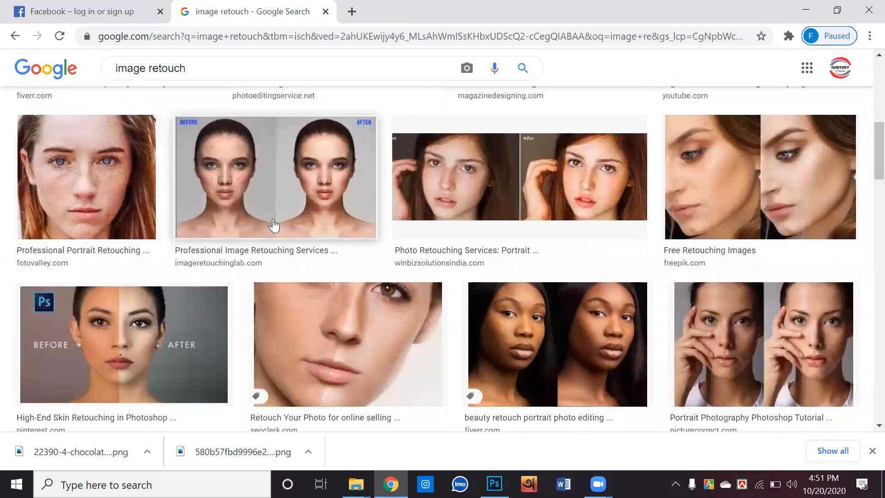
scroll(274, 226, down, 4)
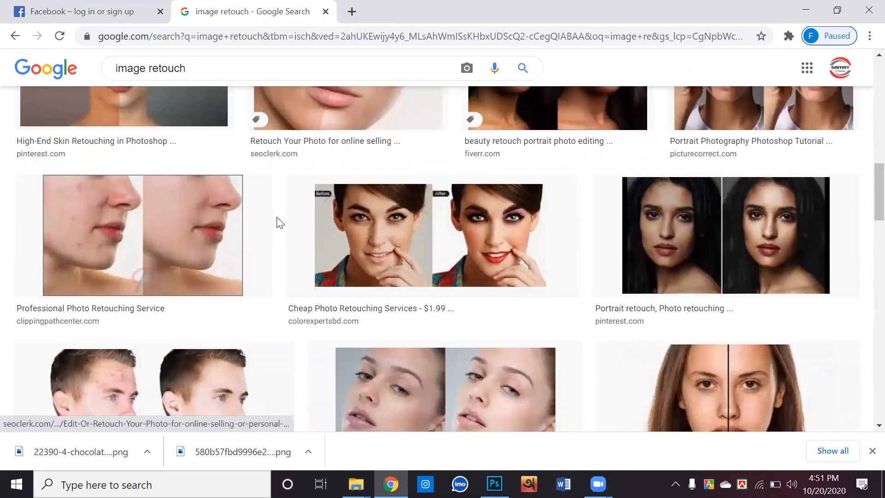
scroll(279, 217, down, 3)
scroll(280, 216, up, 2)
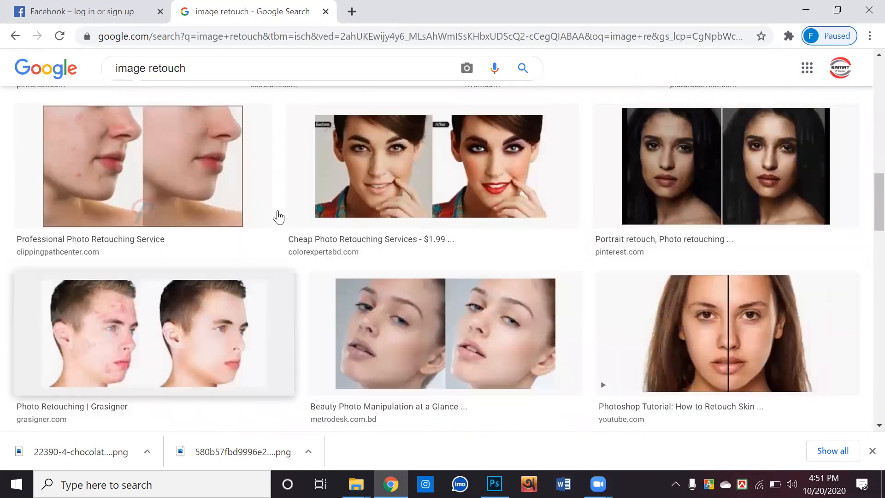
scroll(279, 215, down, 5)
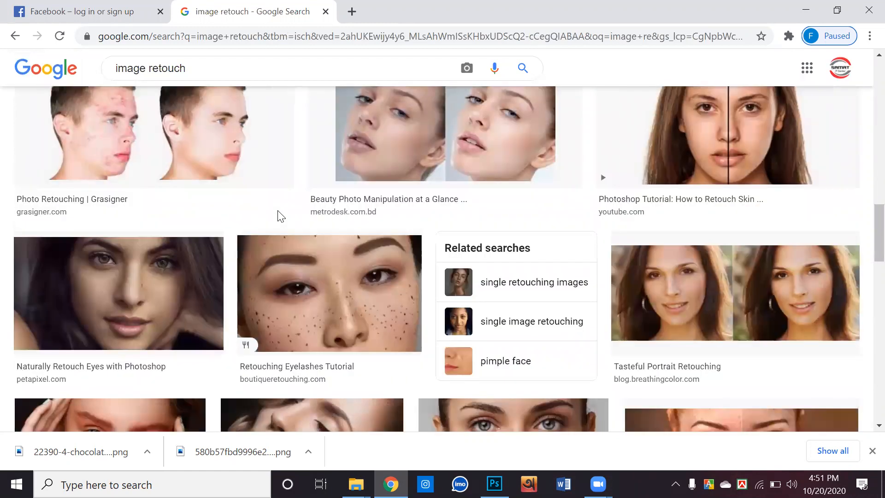
scroll(198, 235, down, 6)
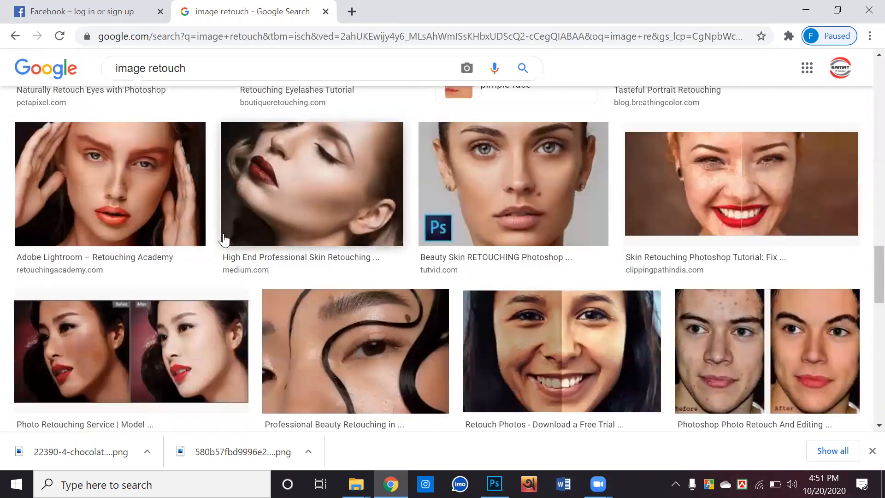
scroll(221, 238, down, 6)
scroll(225, 239, down, 6)
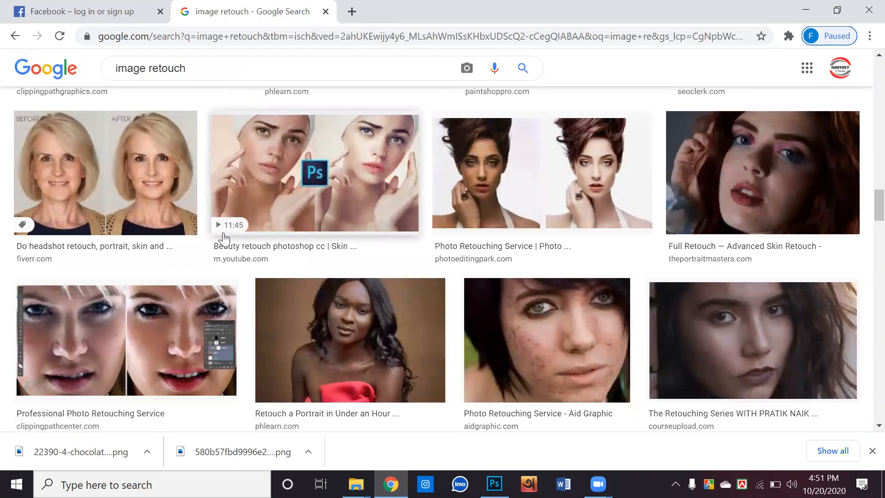
scroll(225, 238, down, 6)
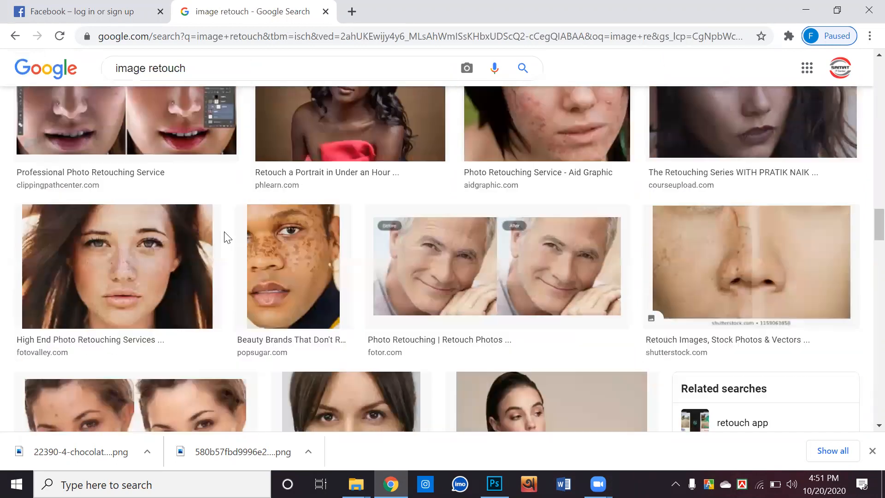
scroll(225, 238, down, 5)
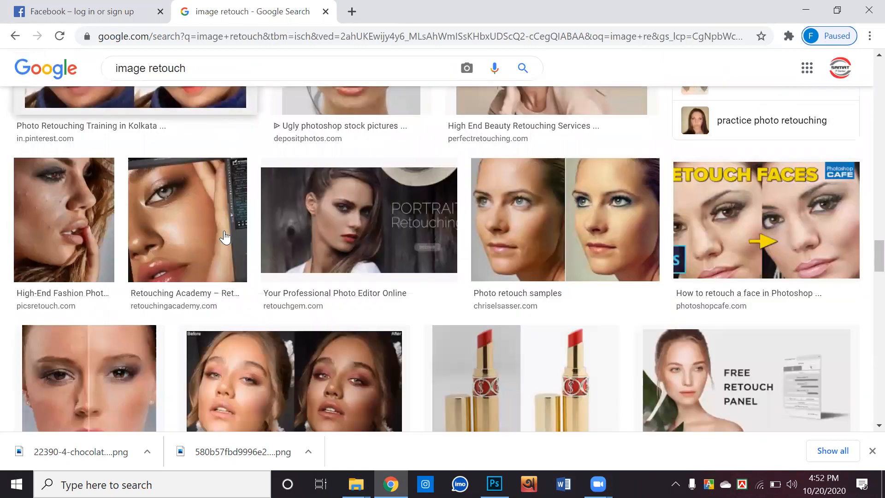
scroll(225, 238, down, 9)
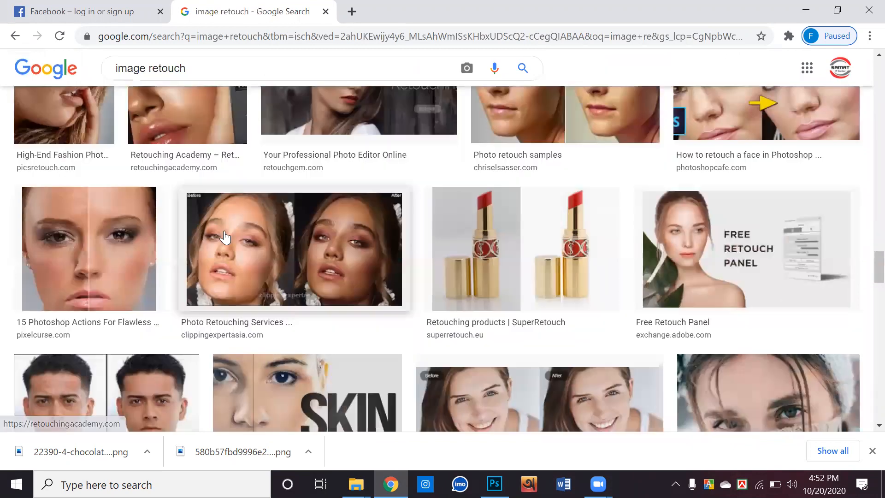
scroll(225, 232, down, 6)
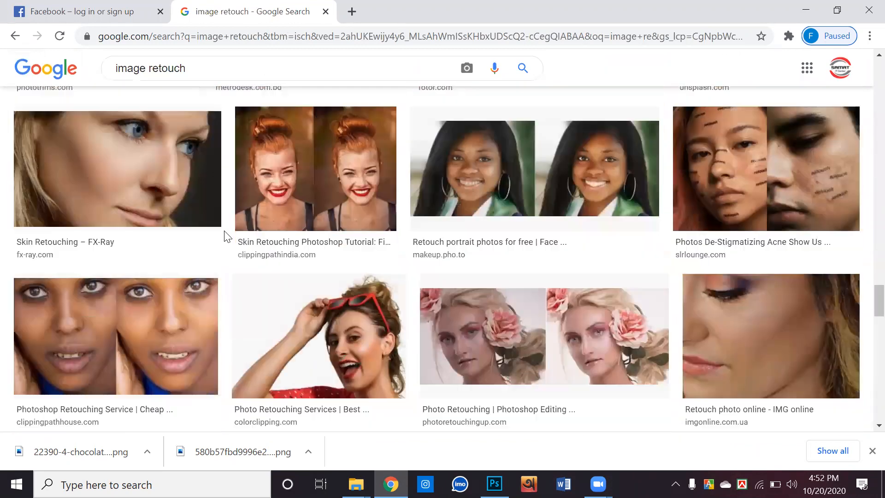
scroll(224, 230, down, 13)
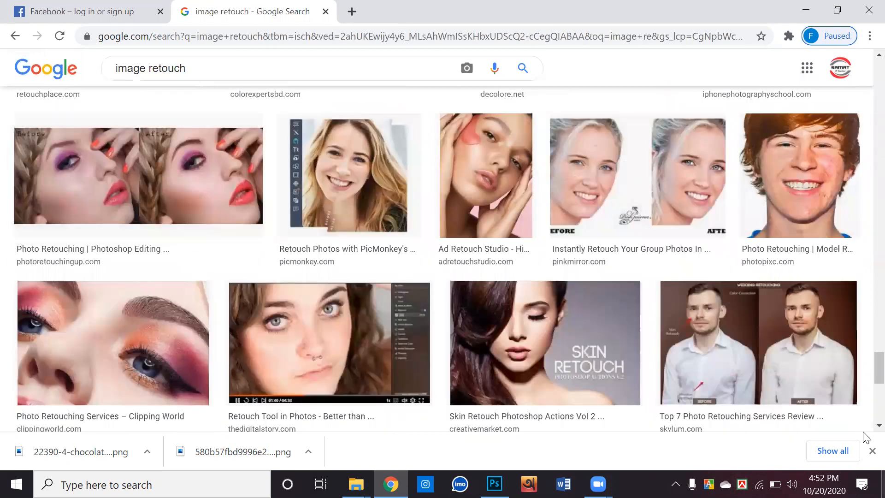
drag(878, 369, 878, 70)
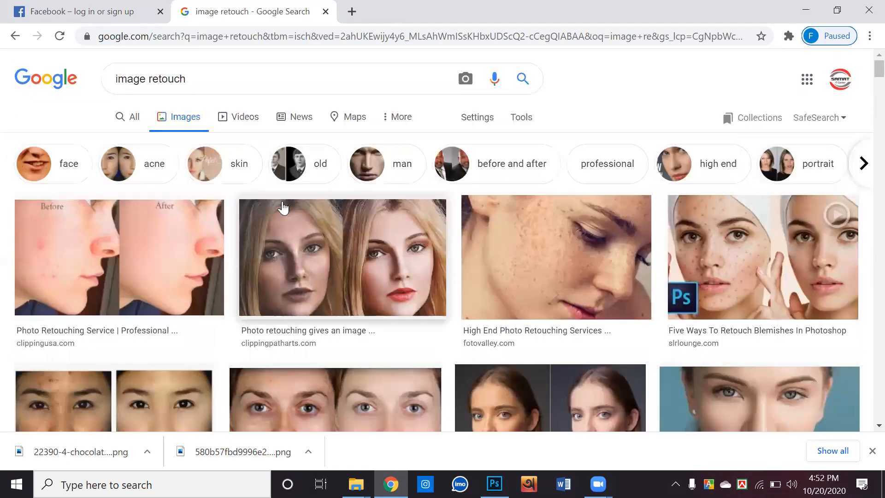
Search the images for the suggested query "spoty face" and choose the corrected spelling "spotty face".
click(194, 69)
key(ctrl+a)
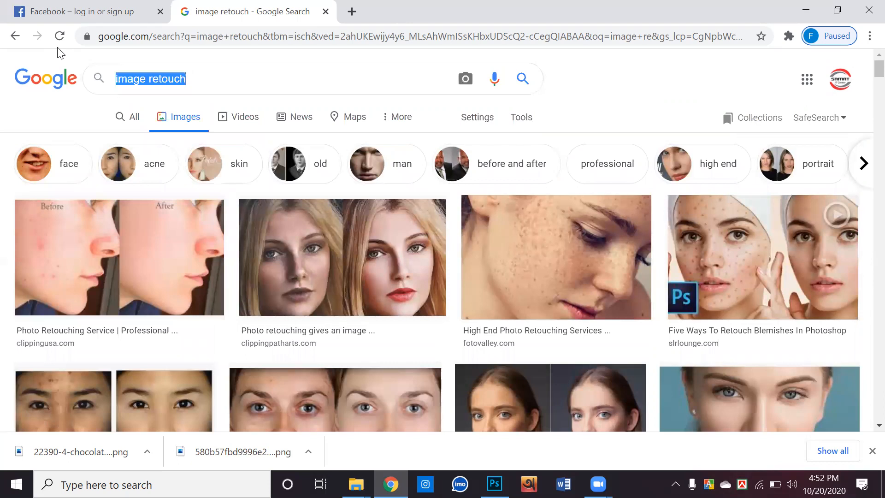
text(spoty)
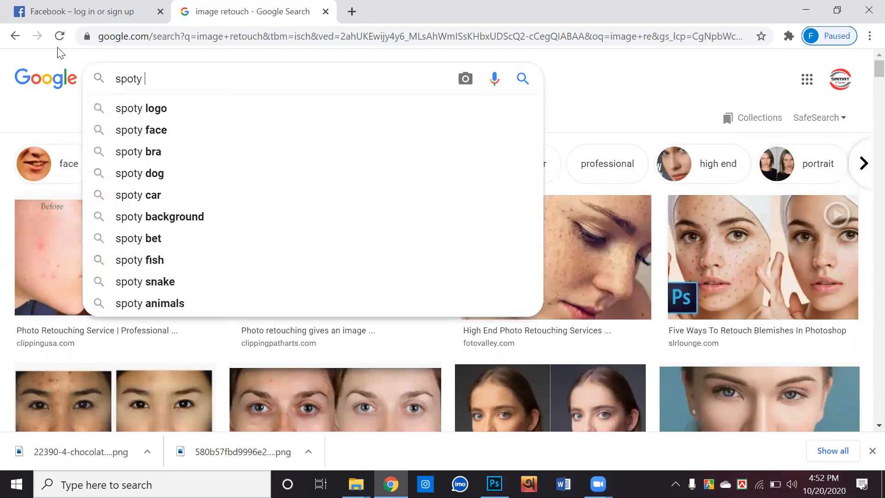
key(Down)
key(Down)
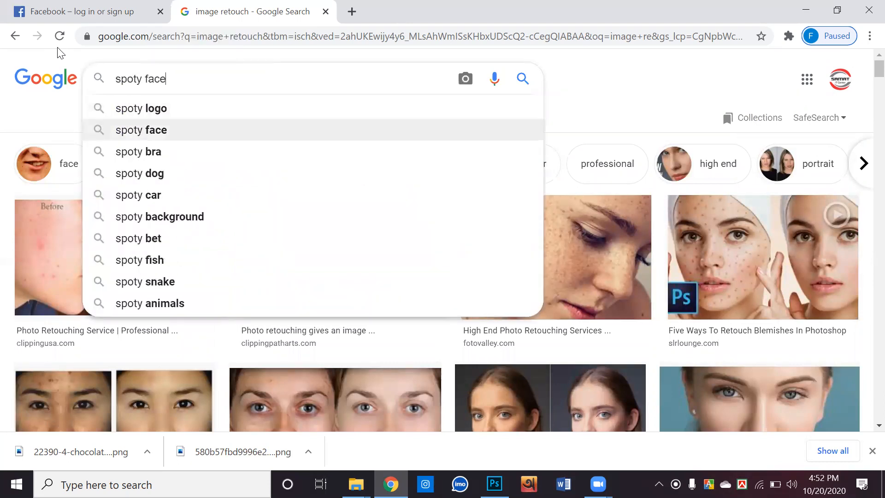
key(Return)
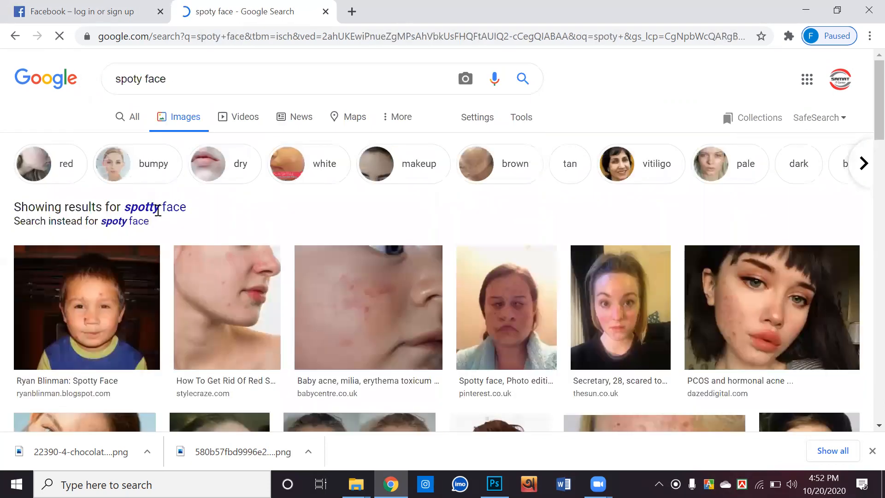
click(142, 208)
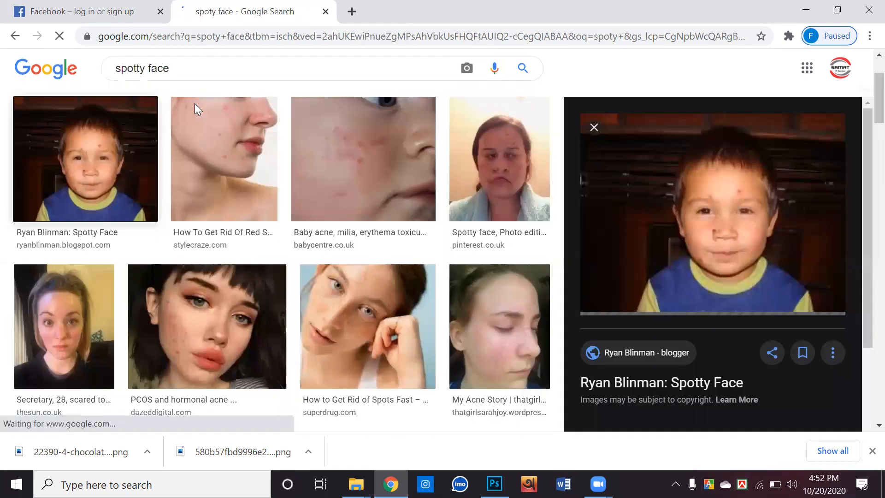
Find the BBC Newsbeat close-up of a lower face with acne and save the enlarged image to the computer.
scroll(243, 208, down, 1)
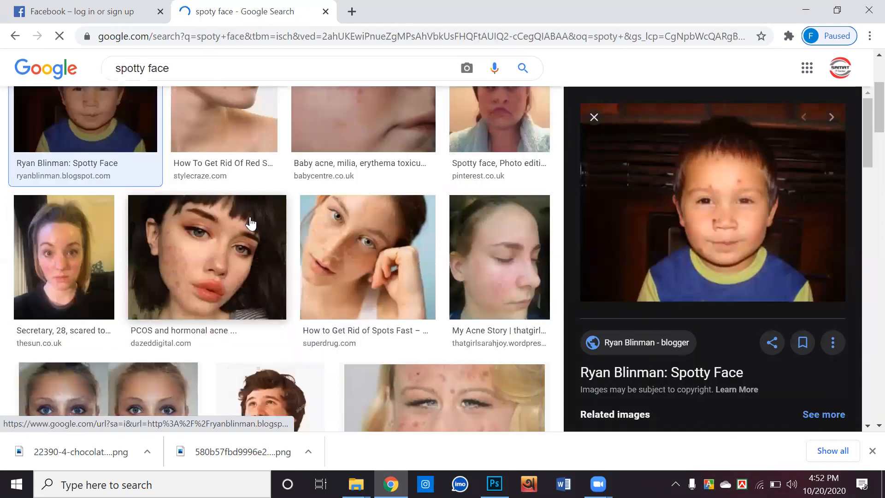
scroll(249, 203, down, 3)
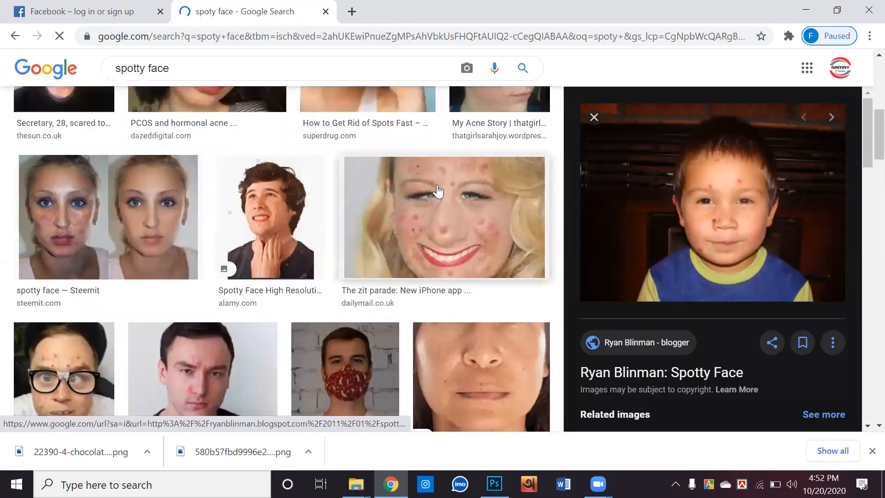
scroll(408, 212, down, 1)
scroll(411, 213, down, 3)
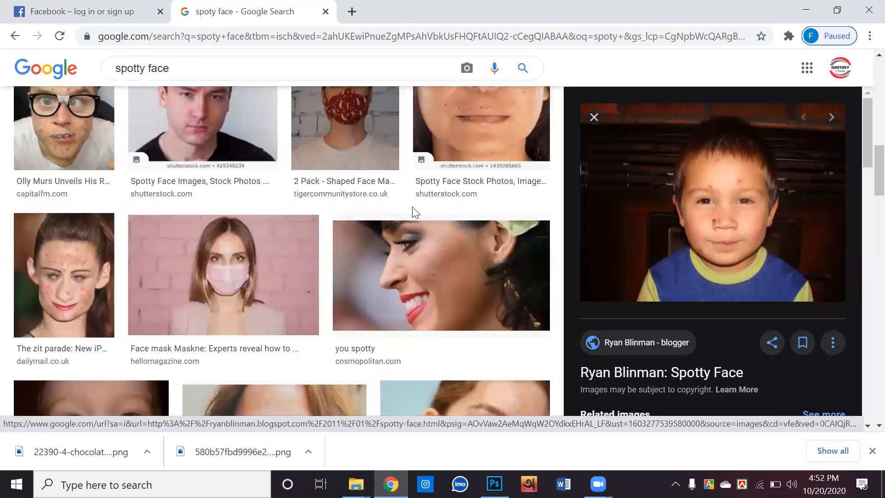
scroll(415, 214, down, 6)
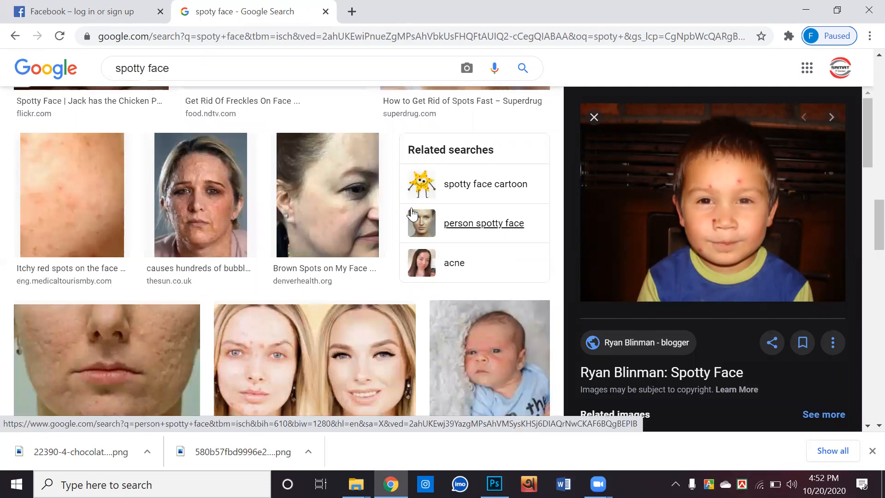
scroll(412, 213, down, 5)
scroll(409, 214, up, 2)
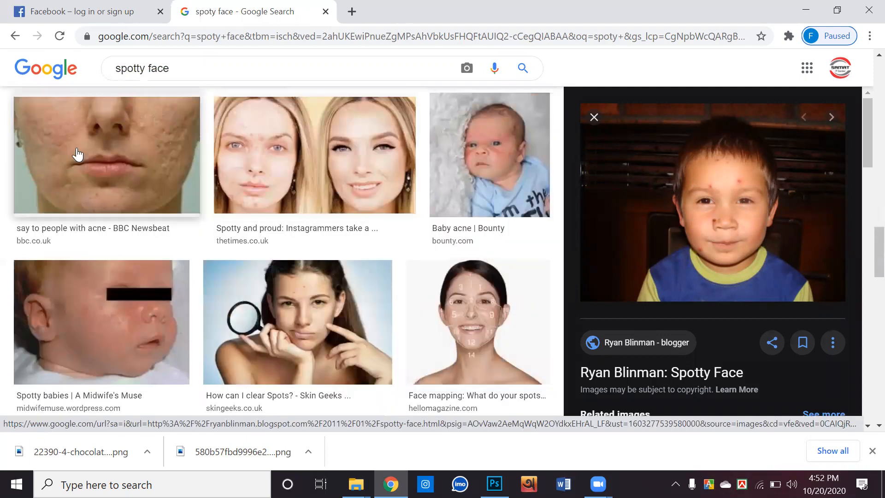
click(123, 171)
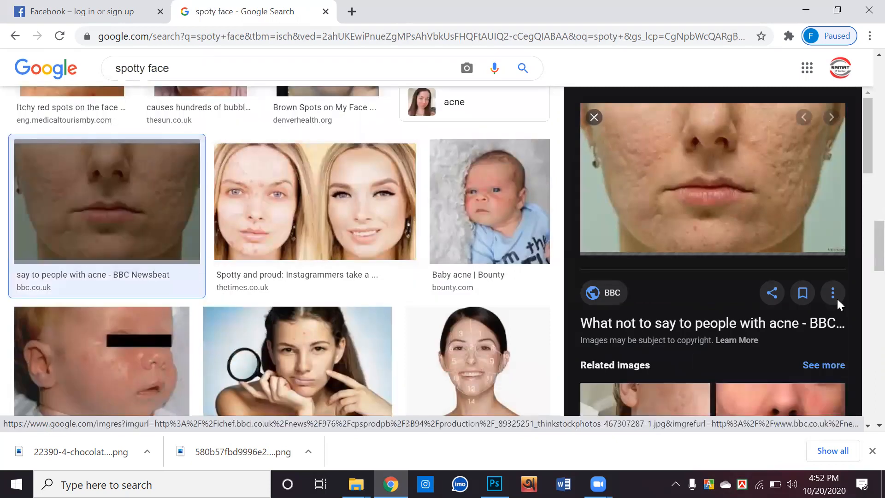
right_click(681, 180)
click(717, 307)
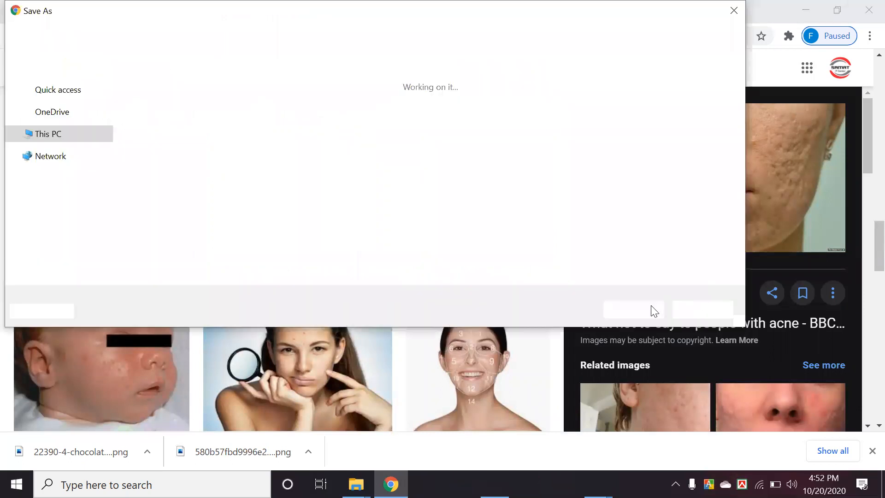
click(645, 307)
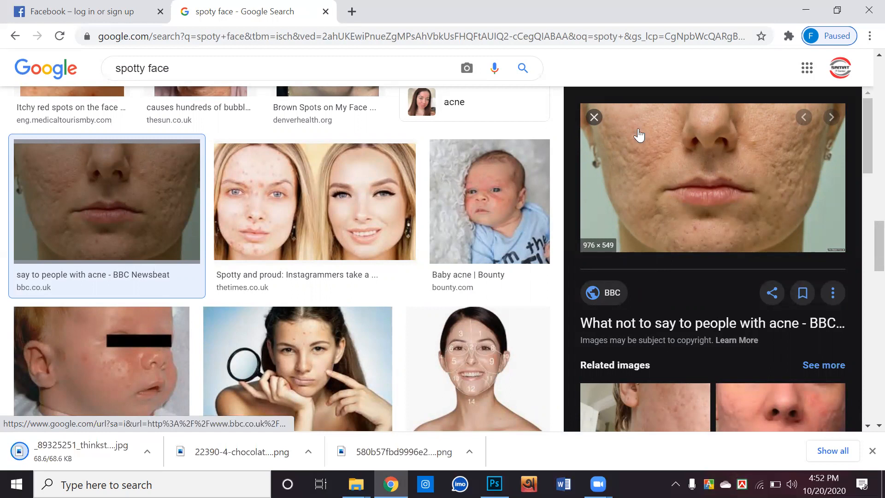
Find the Stylecraze side-profile photo of a cheek with red spots among the related images and save it to the computer.
scroll(371, 318, down, 5)
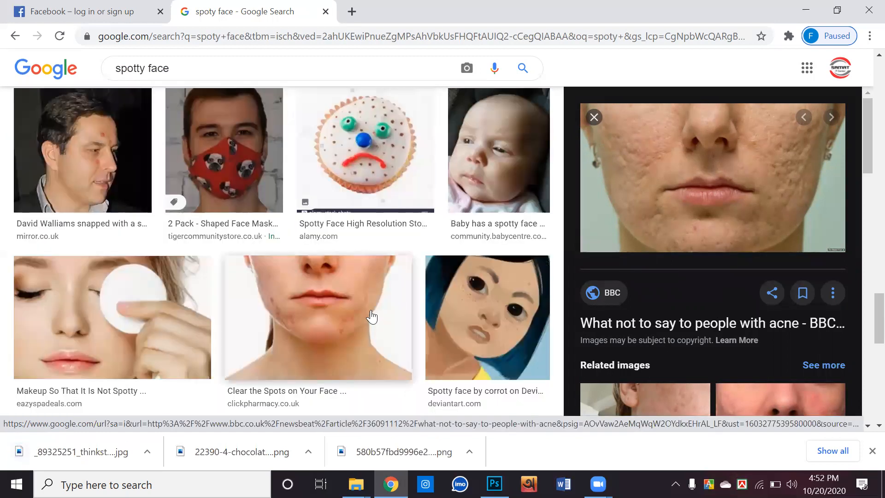
scroll(674, 232, down, 5)
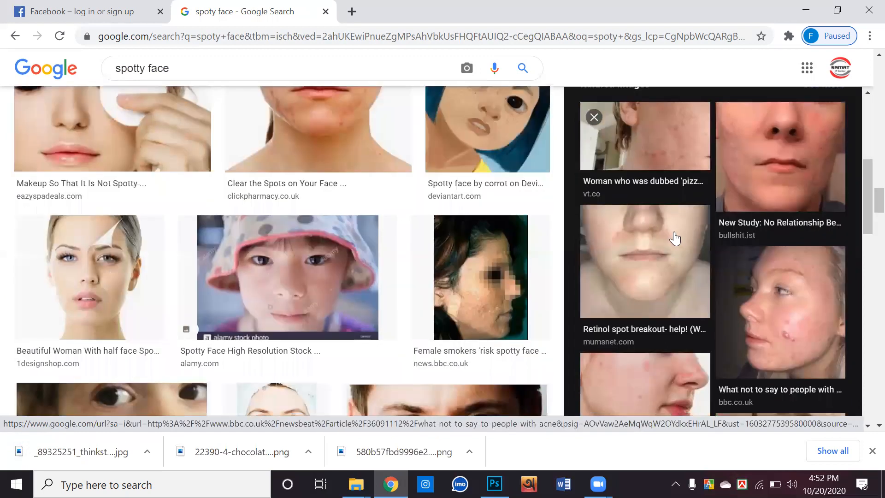
scroll(674, 238, down, 3)
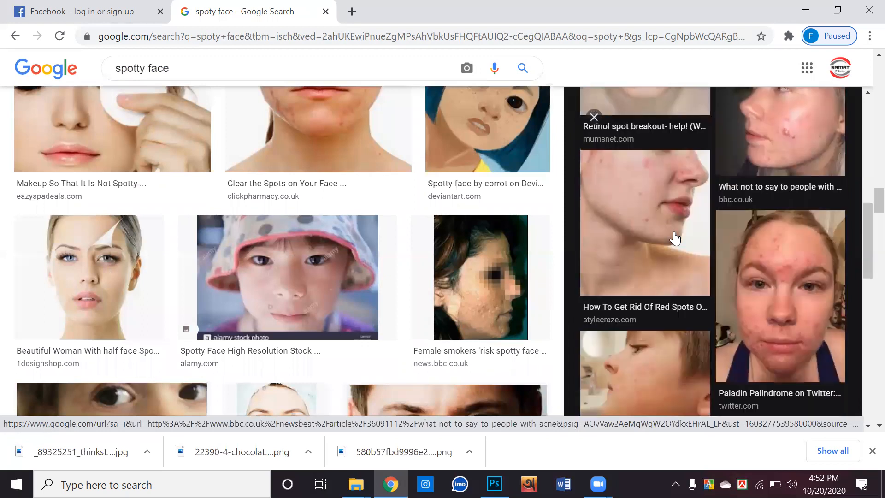
scroll(664, 217, down, 2)
click(652, 189)
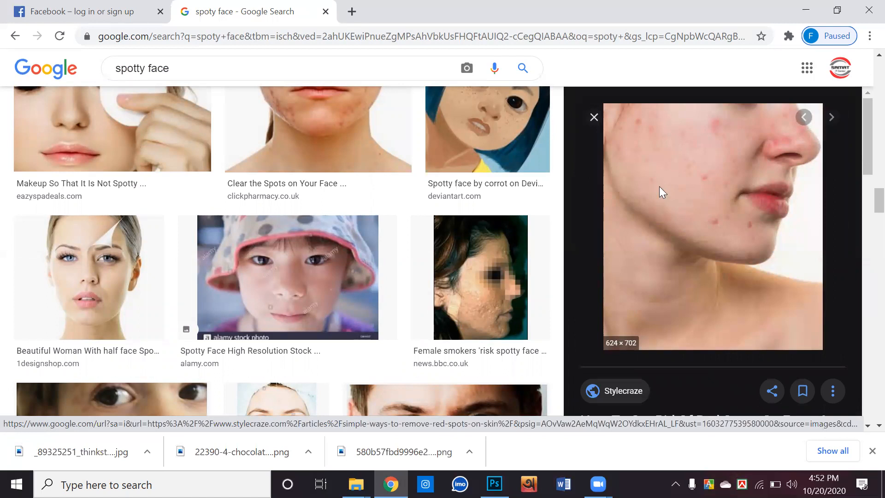
right_click(660, 186)
click(699, 305)
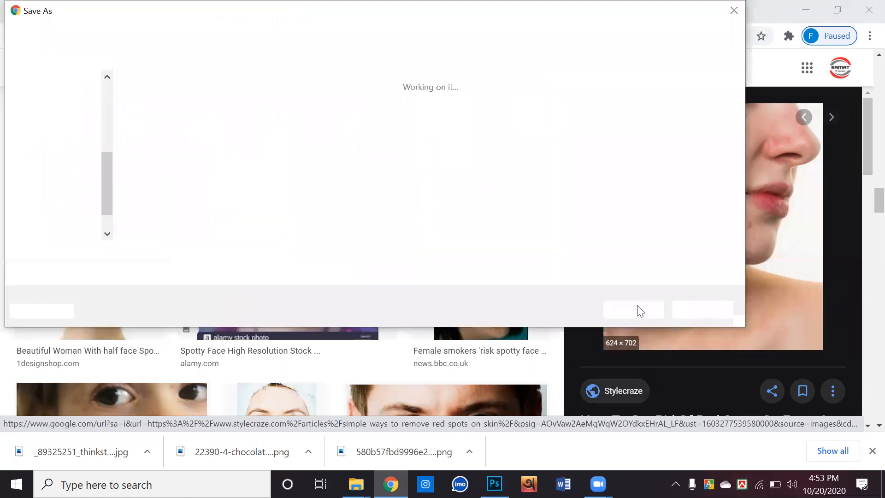
click(637, 306)
Examine the related images and the remaining spotty face results for another suitable face photo.
scroll(638, 305, down, 4)
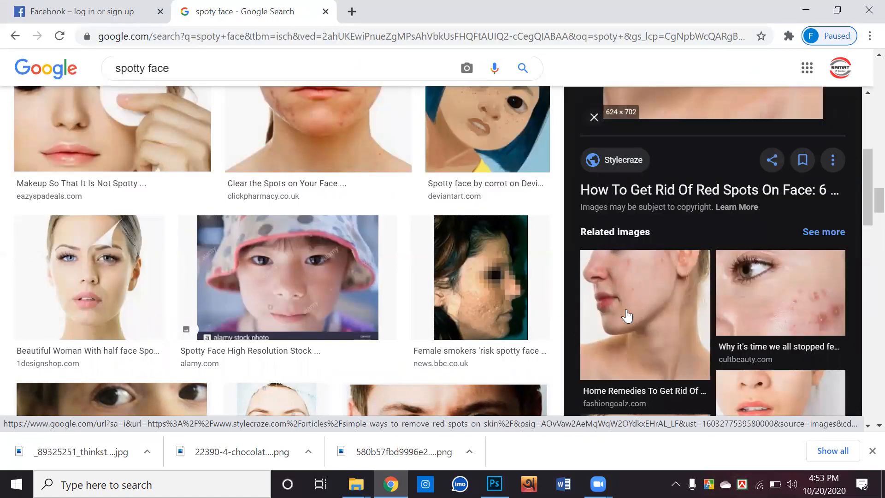
scroll(627, 311, down, 8)
scroll(629, 314, down, 3)
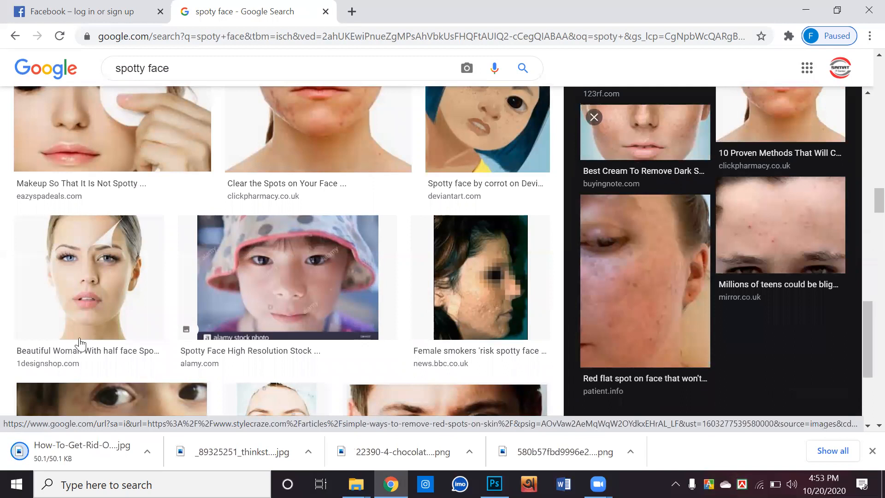
scroll(630, 313, down, 4)
scroll(102, 330, up, 8)
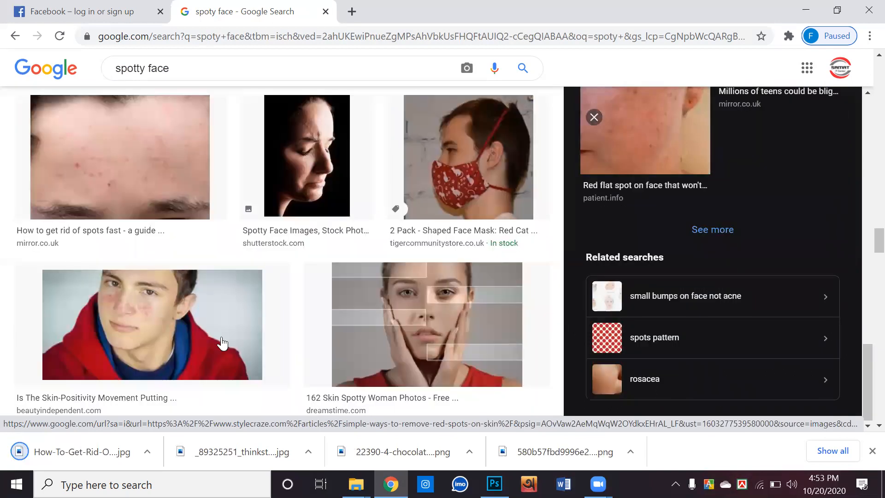
scroll(644, 351, down, 12)
scroll(323, 207, up, 5)
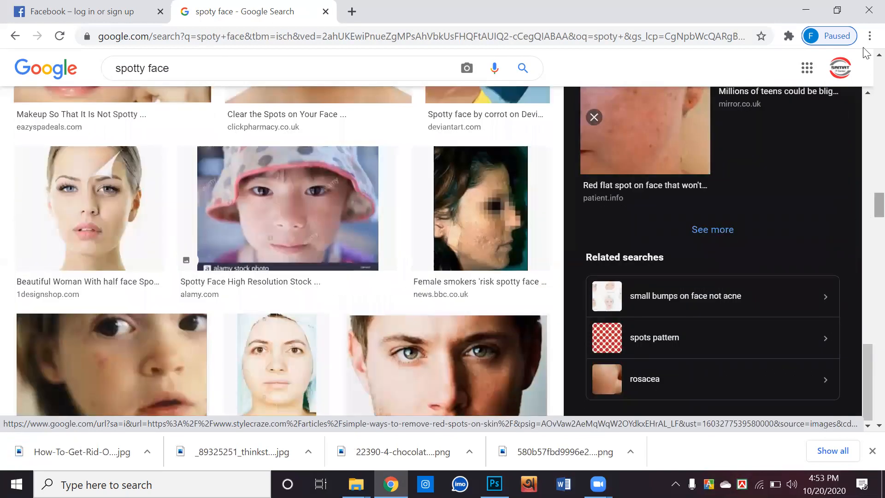
Change the image search query to "spot face" and run it.
scroll(231, 123, up, 10)
click(146, 85)
key(BackSpace)
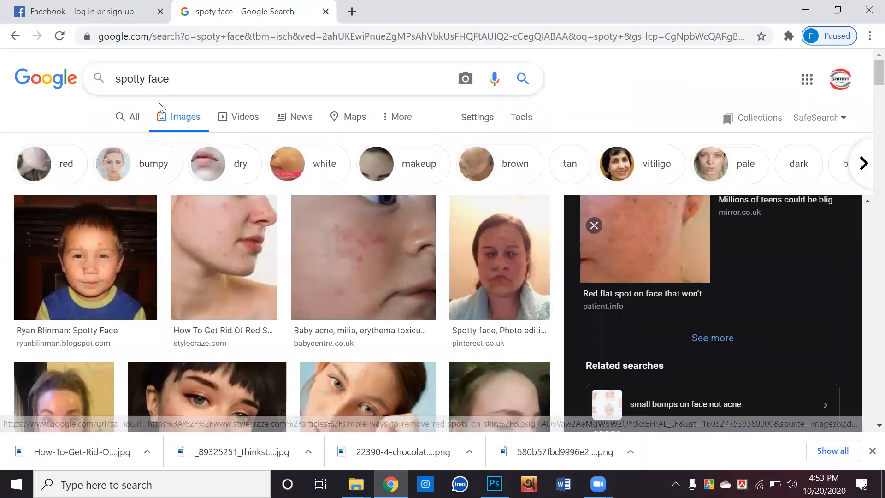
key(BackSpace)
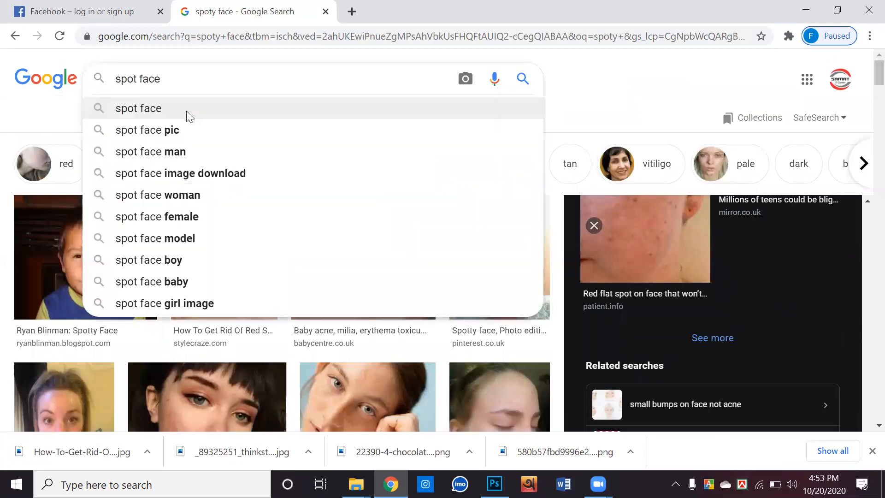
key(Return)
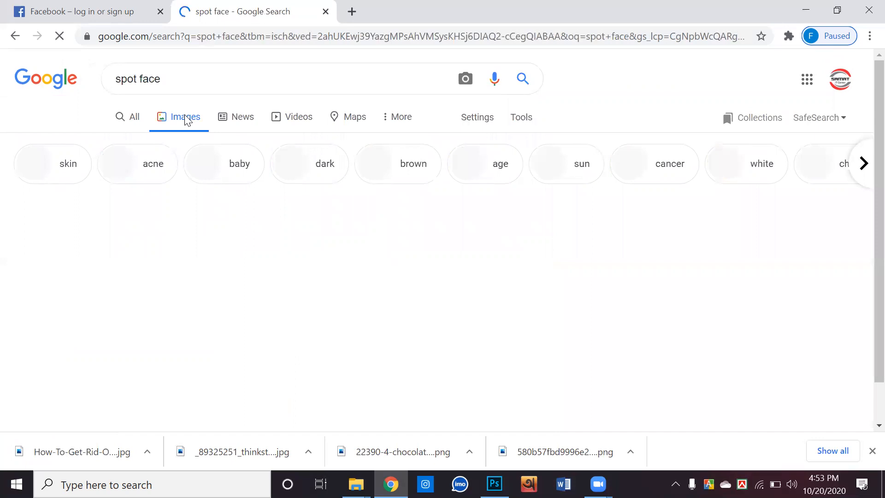
Find the Times of India photo of a towel-wrapped woman holding a magnifying glass in the results and save it.
scroll(186, 120, down, 5)
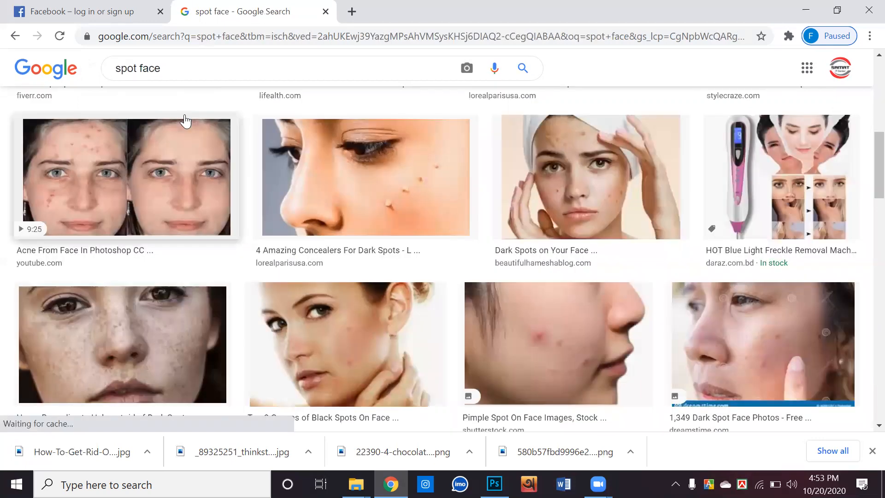
scroll(185, 121, down, 2)
scroll(186, 120, down, 8)
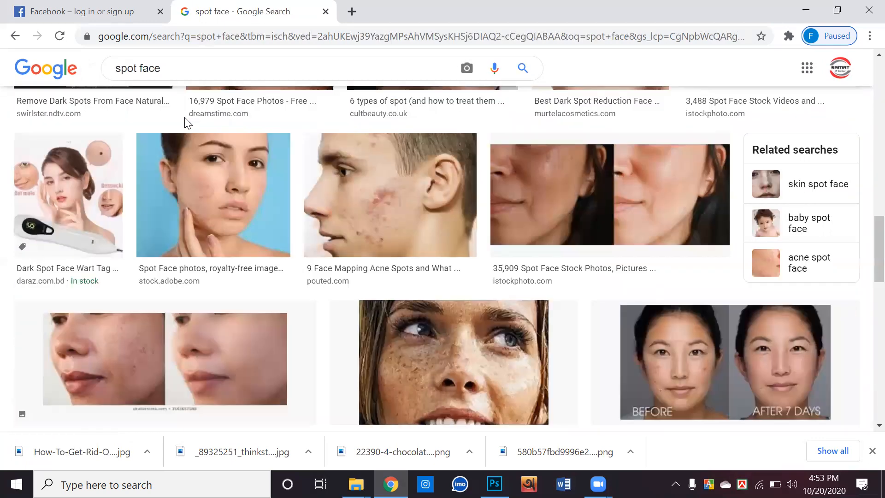
scroll(186, 123, down, 7)
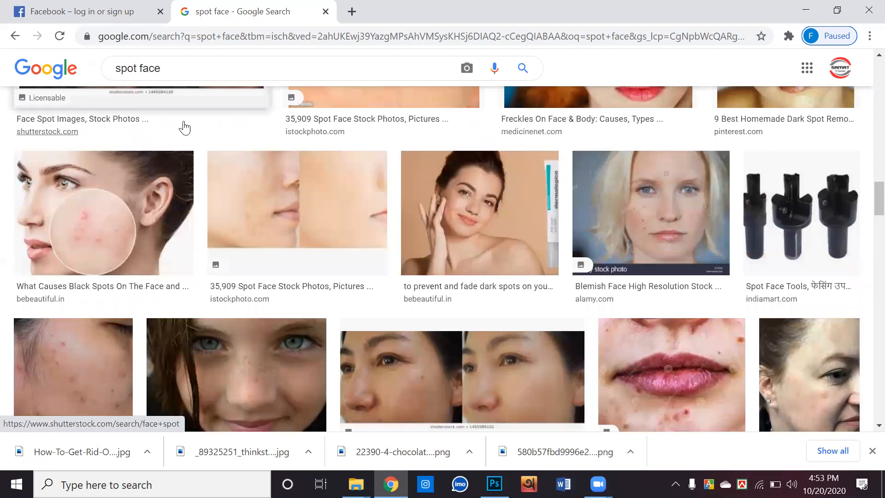
scroll(184, 128, down, 4)
scroll(184, 127, down, 7)
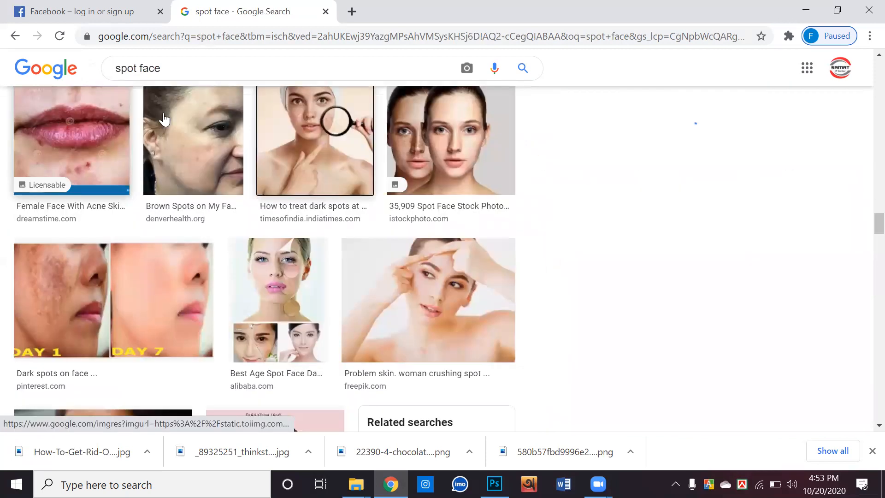
click(317, 139)
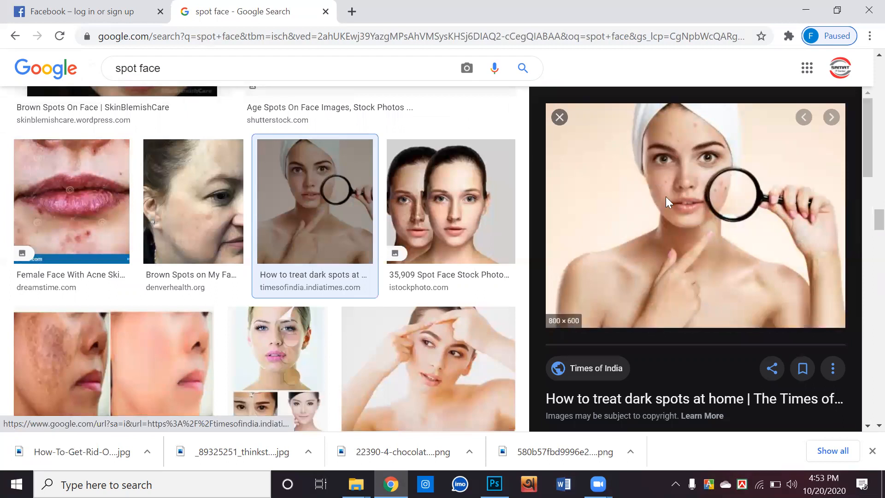
right_click(681, 292)
click(677, 296)
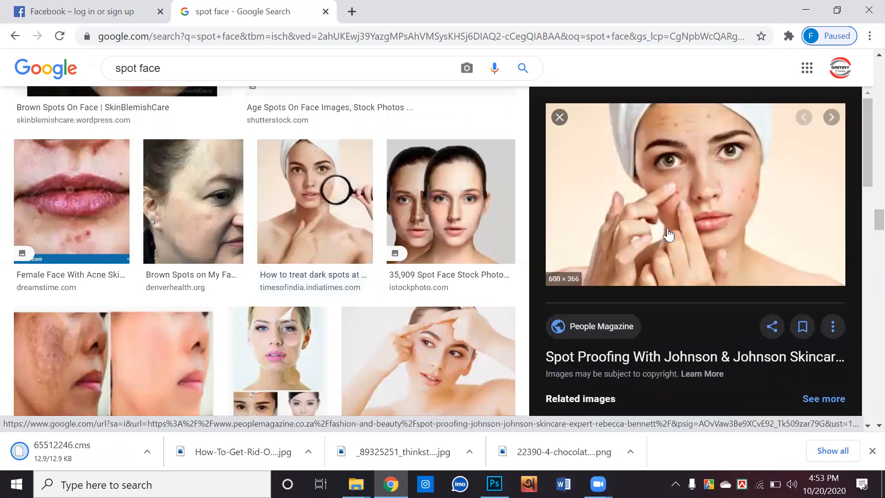
Open the related Le Petite Traveler photo of the open-mouthed woman with acne and save it as the JPEG "cfa" in the e2 hw folder.
scroll(741, 250, down, 5)
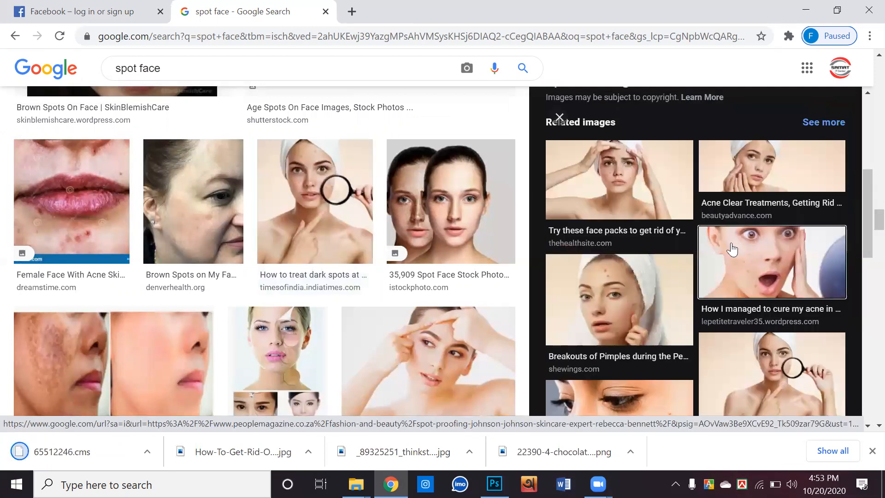
click(732, 249)
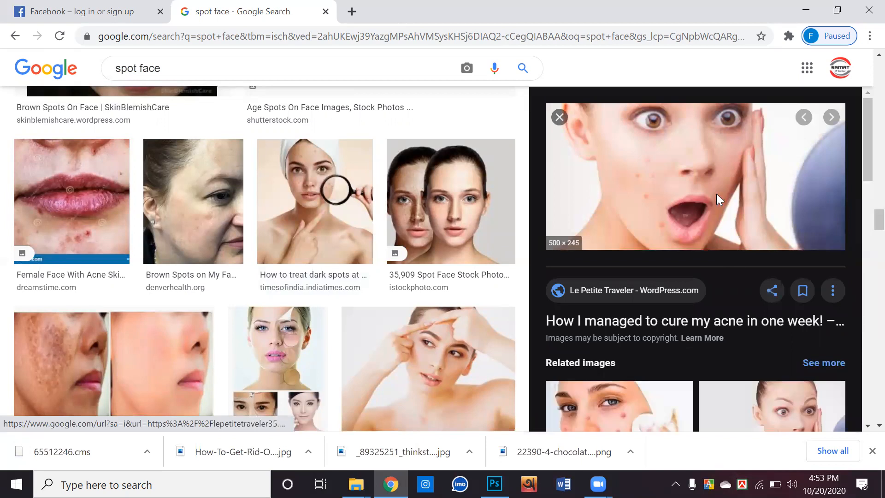
right_click(736, 316)
click(732, 311)
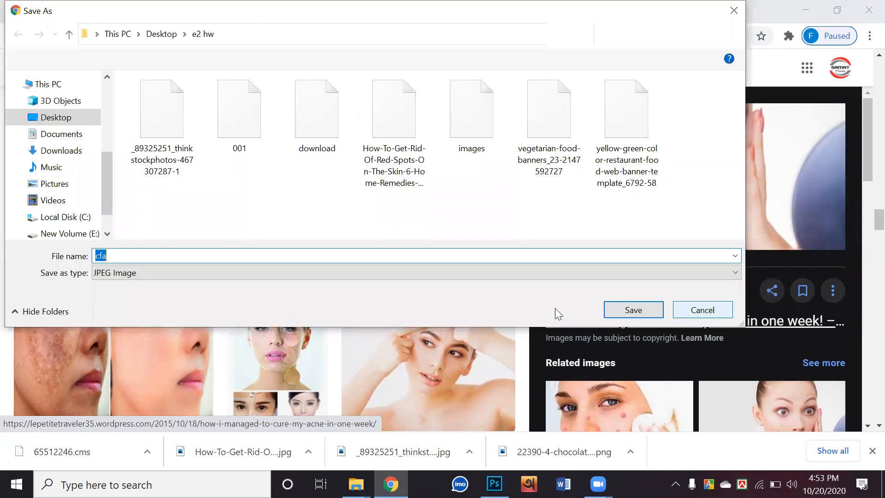
key(Return)
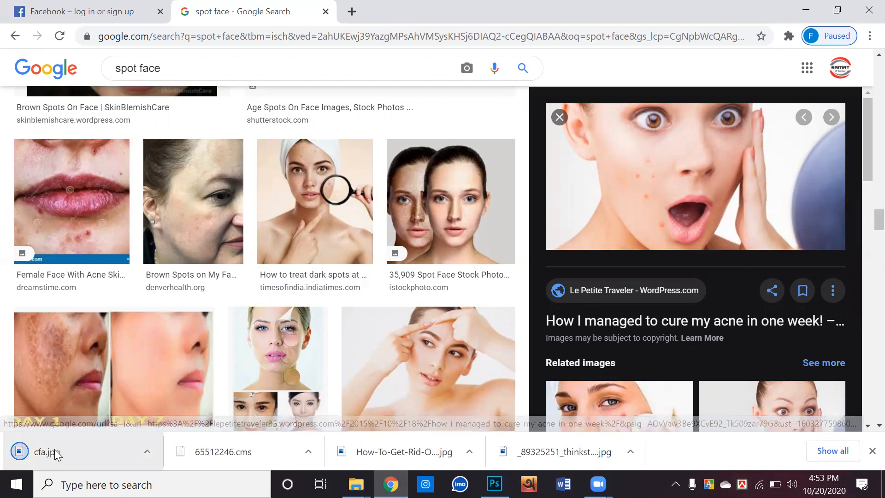
Place the downloaded cfa.jpg into the Untitled-1 document in Photoshop and enlarge it to fill much of the canvas.
drag(50, 452, 480, 225)
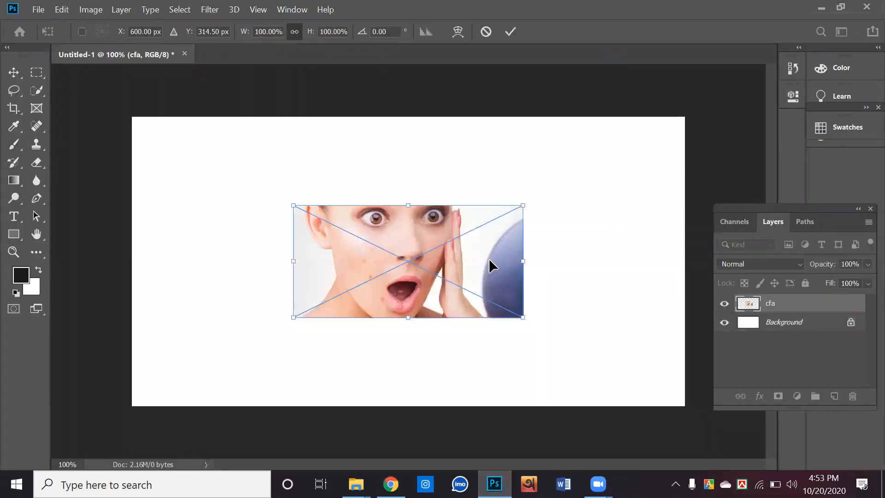
mouse_move(463, 197)
mouse_down()
mouse_move(466, 190)
mouse_move(605, 400)
mouse_up()
key(Return)
key(b)
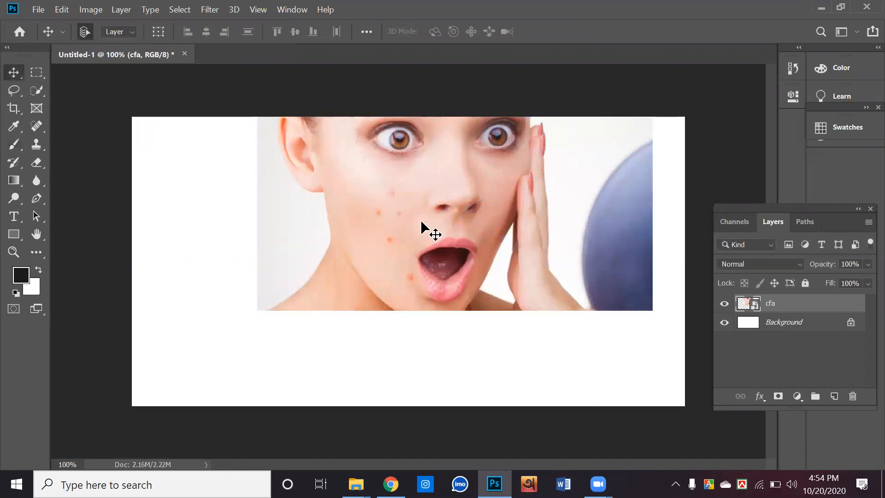
Move the cfa photo down and toward the canvas's left side, and rasterize its layer.
drag(421, 227, 410, 249)
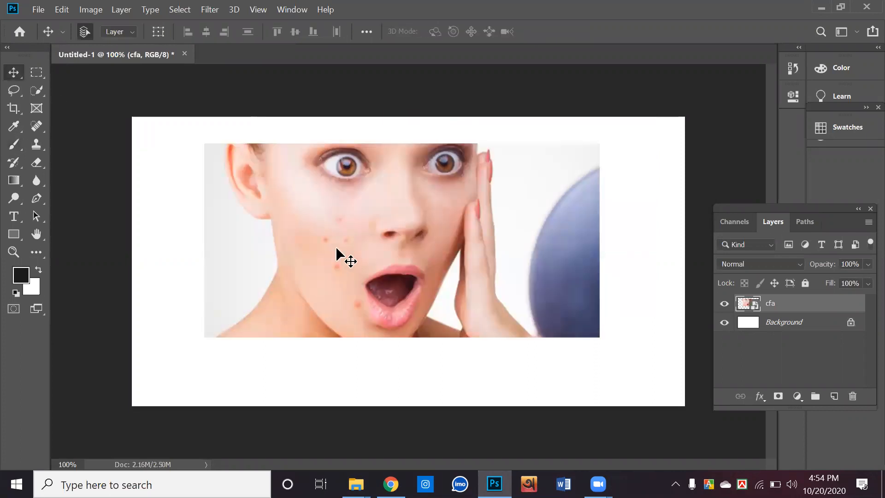
right_click(780, 303)
click(613, 251)
Shrink the rasterized cfa photo to a tiny thumbnail, scale it back up to about 718%, and reposition it on the canvas.
key(ctrl+t)
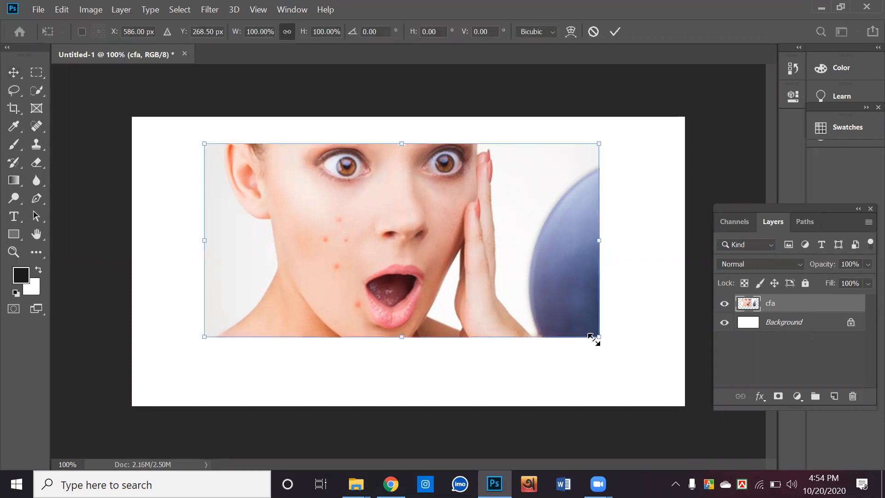
drag(601, 339, 272, 180)
key(Return)
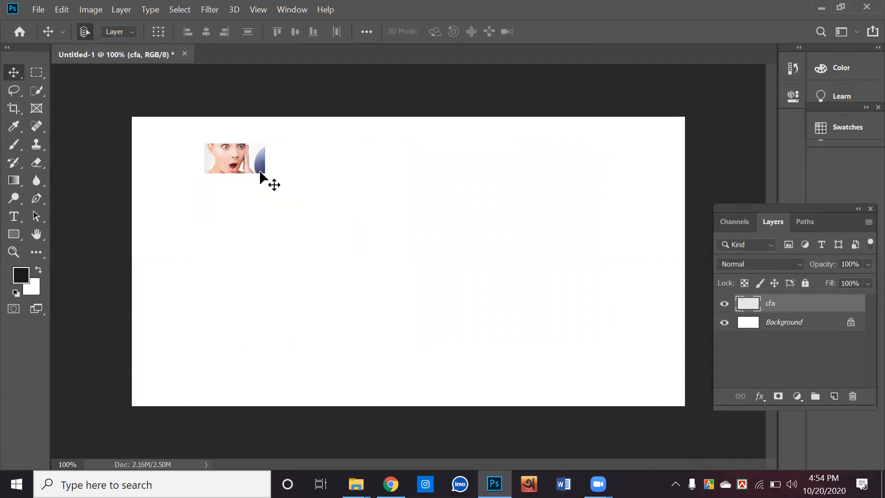
key(ctrl+t)
drag(452, 318, 602, 440)
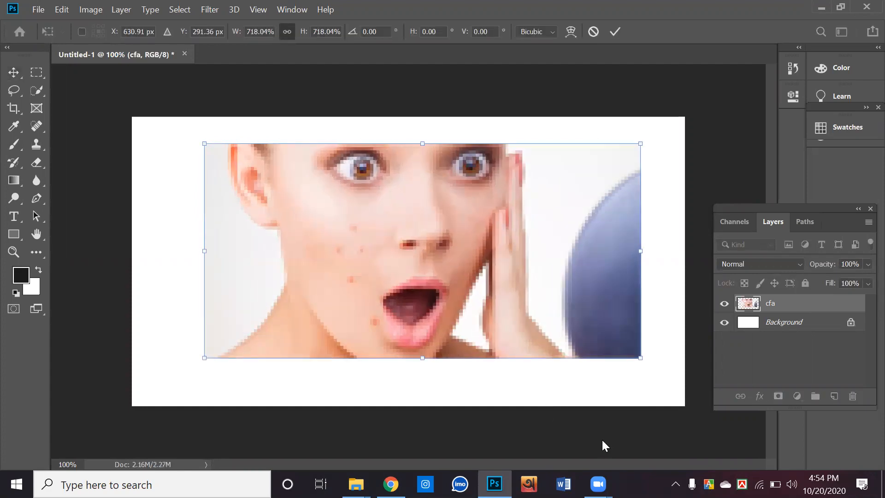
key(Return)
drag(573, 334, 552, 344)
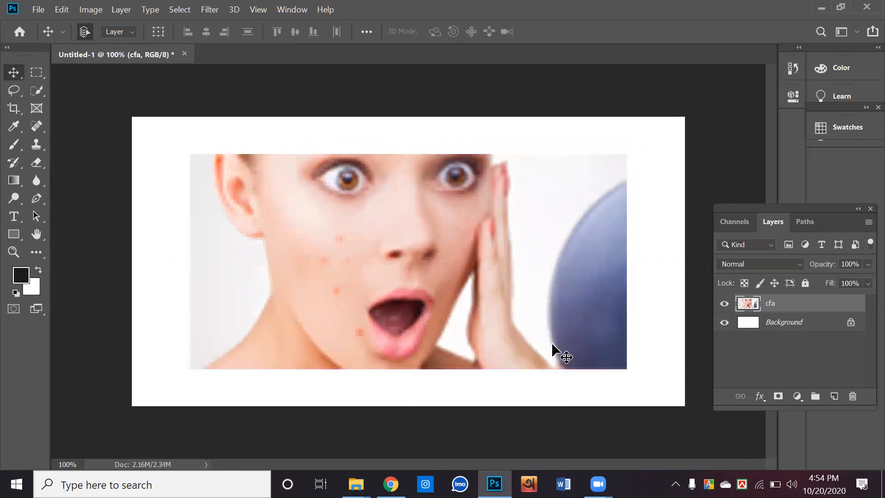
Undo the last move and both resizings of the cfa photo.
key(ctrl+z)
key(ctrl+z)
key(ctrl+z)
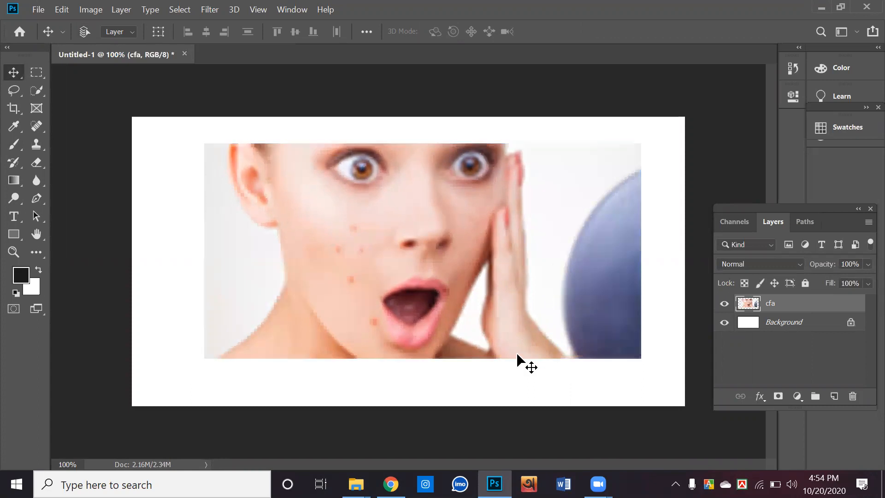
key(ctrl+shift+z)
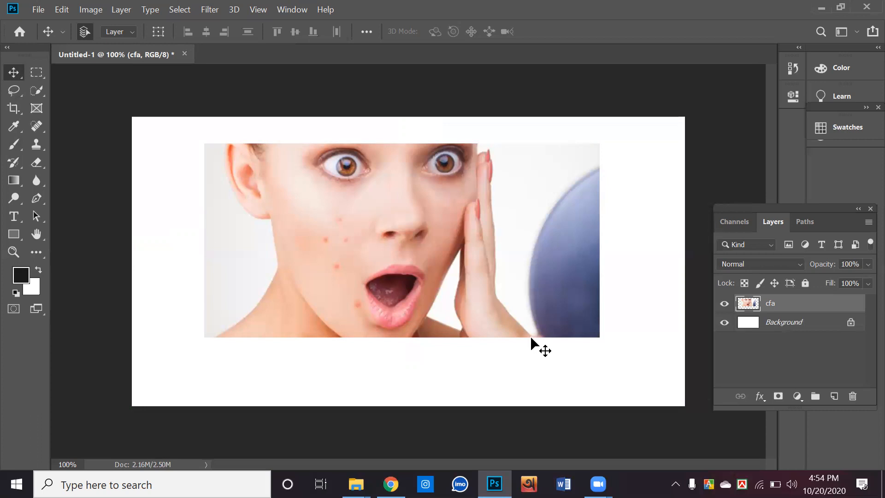
Reposition the cfa photo near the upper middle of the canvas and activate the standard Lasso tool.
drag(457, 245, 464, 277)
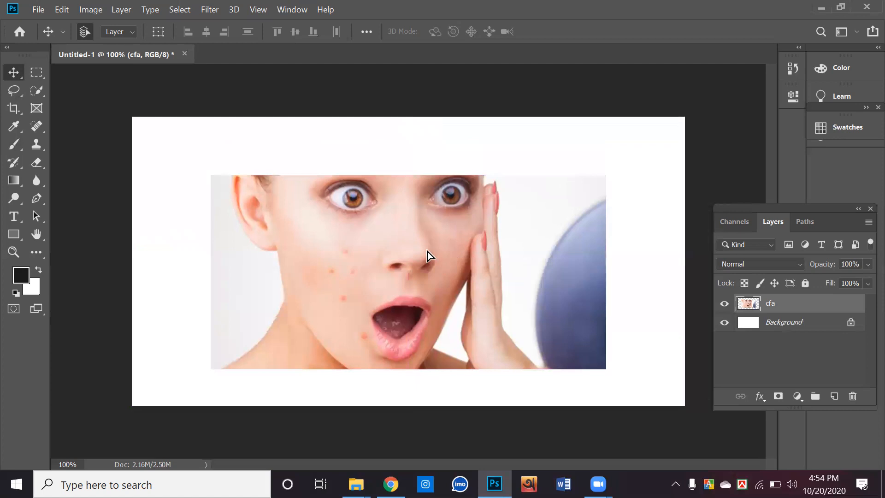
drag(428, 251, 418, 208)
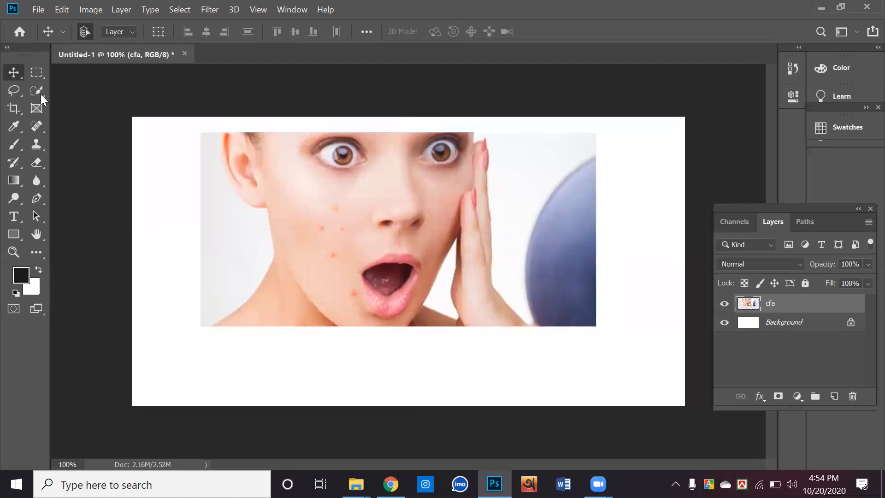
drag(14, 91, 36, 89)
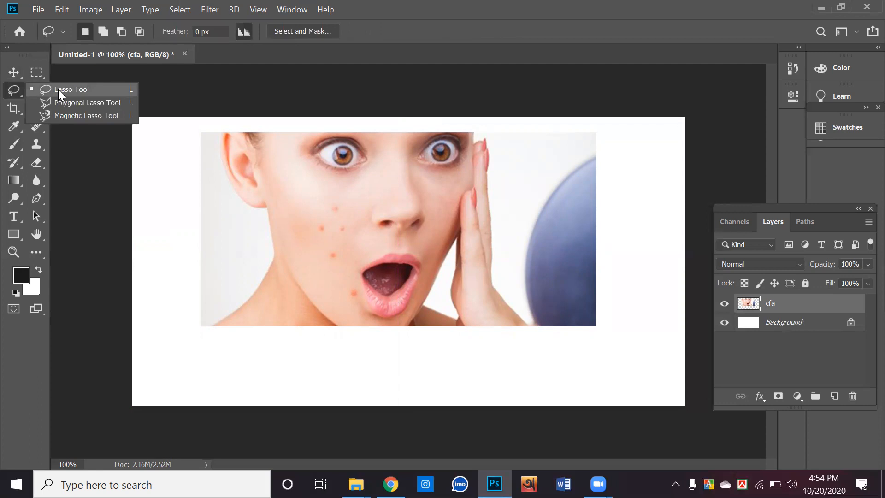
click(59, 90)
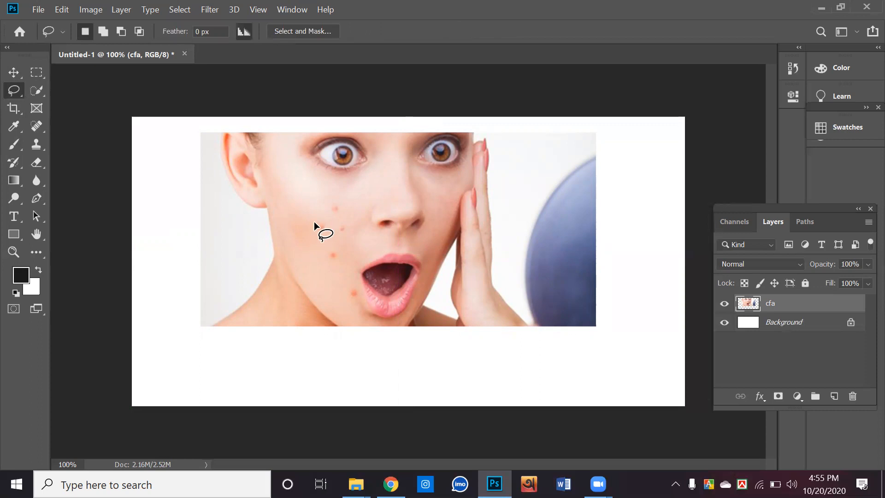
Activate the Spot Healing Brush and set its brush size to 10 for working on the facial blemishes.
mouse_move(287, 210)
mouse_down()
mouse_move(358, 214)
mouse_move(521, 262)
mouse_up()
click(419, 272)
click(39, 126)
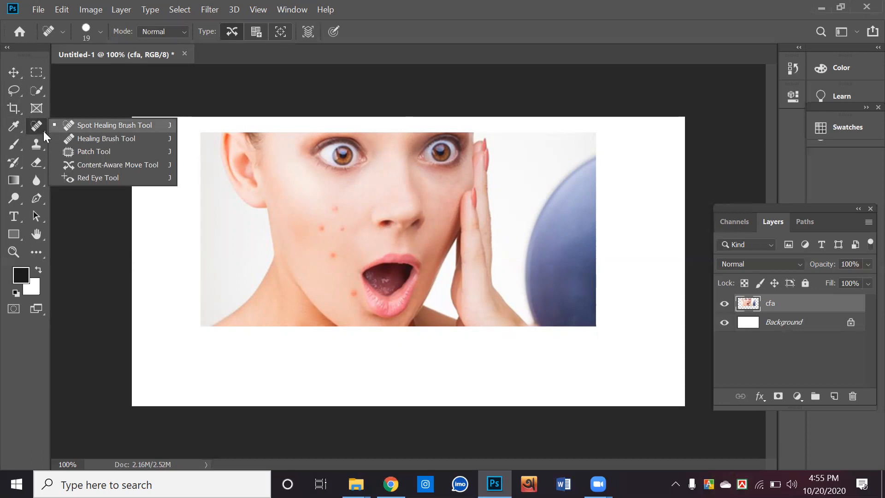
click(83, 125)
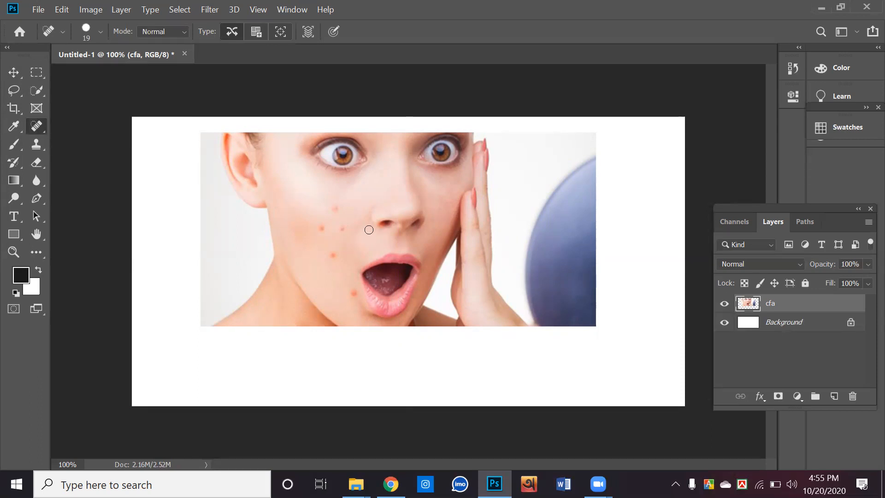
key(bracketright)
key(bracketright)
key(bracketright)
key(bracketright)
key(bracketright)
key(bracketright)
key(bracketright)
key(bracketright)
key(bracketright)
key(bracketright)
key(bracketright)
key(ctrl+plus)
key(ctrl+plus)
drag(276, 145, 515, 300)
key(bracketleft)
key(bracketleft)
key(bracketleft)
key(bracketleft)
key(bracketleft)
key(bracketleft)
key(bracketleft)
key(bracketleft)
key(bracketleft)
key(bracketleft)
key(bracketleft)
key(bracketleft)
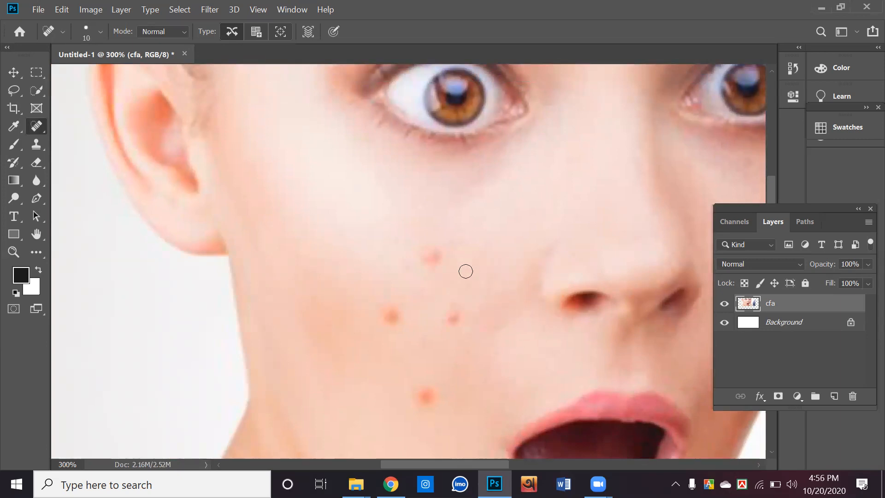
Enlarge the Spot Healing Brush and remove the uppermost red blemish on the cheek below the eye.
key(bracketright)
key(bracketright)
click(428, 251)
click(429, 255)
Heal the two mid-cheek blemishes and the lower cheek blemish, setting the brush size to 25 and then 20.
click(464, 315)
key(bracketright)
click(390, 317)
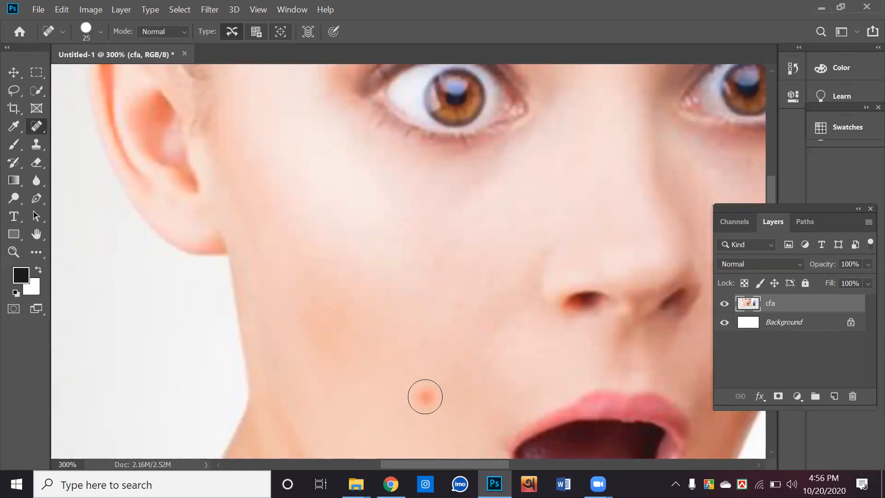
key(bracketleft)
click(425, 396)
Set the Spot Healing Brush size to 30 and remove the blemish beside the corner of the lower lip.
scroll(530, 332, down, 3)
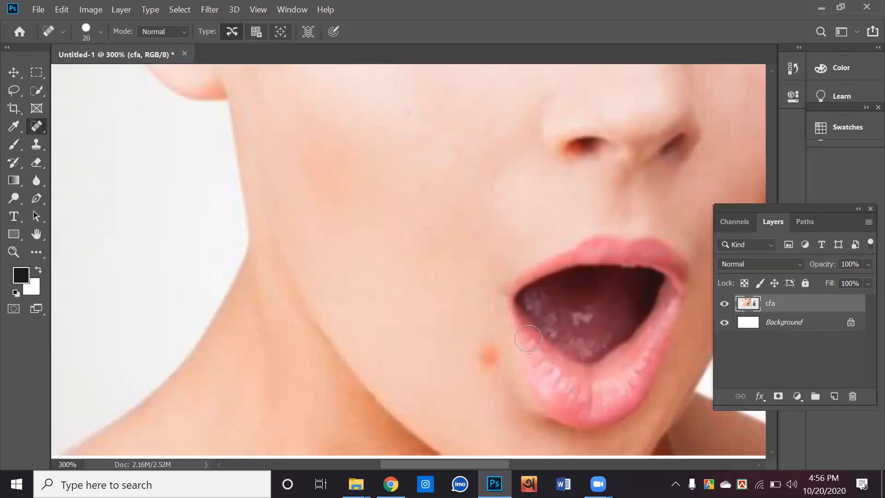
scroll(516, 343, down, 1)
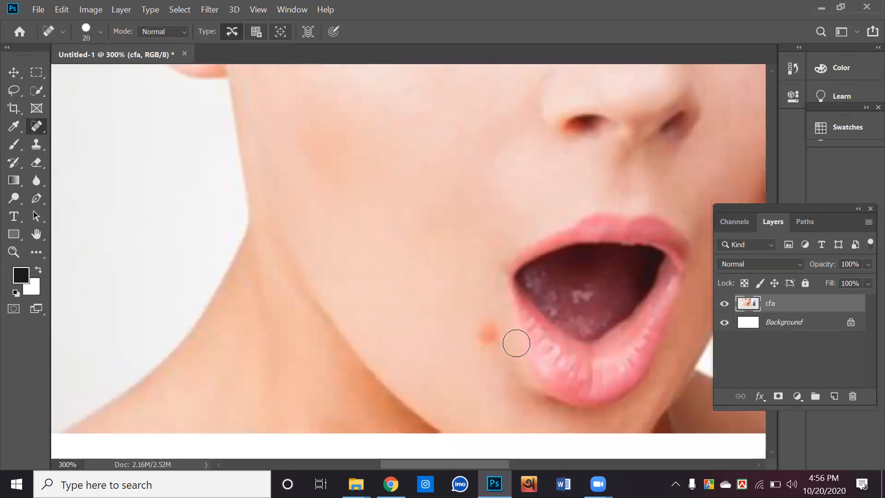
key(bracketright)
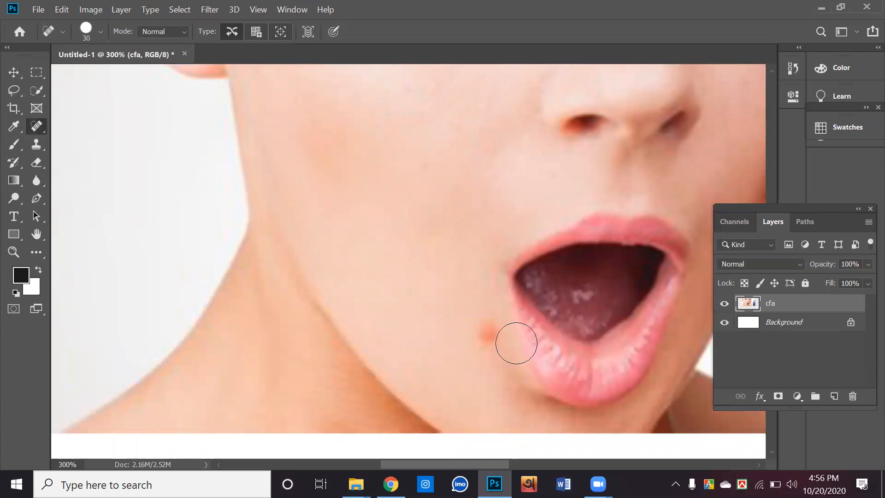
click(484, 335)
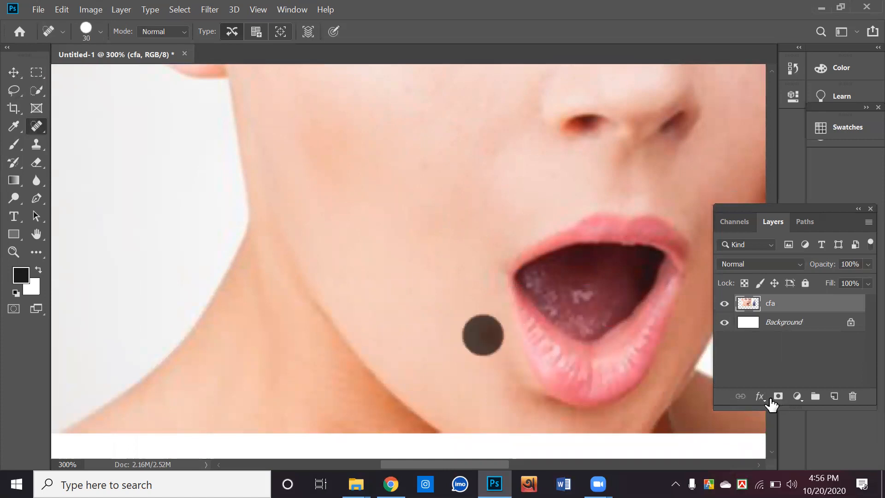
Check the retouched skin and dab the size 30 Spot Healing Brush on two clear areas of the cheek.
scroll(645, 375, down, 2)
scroll(662, 378, up, 3)
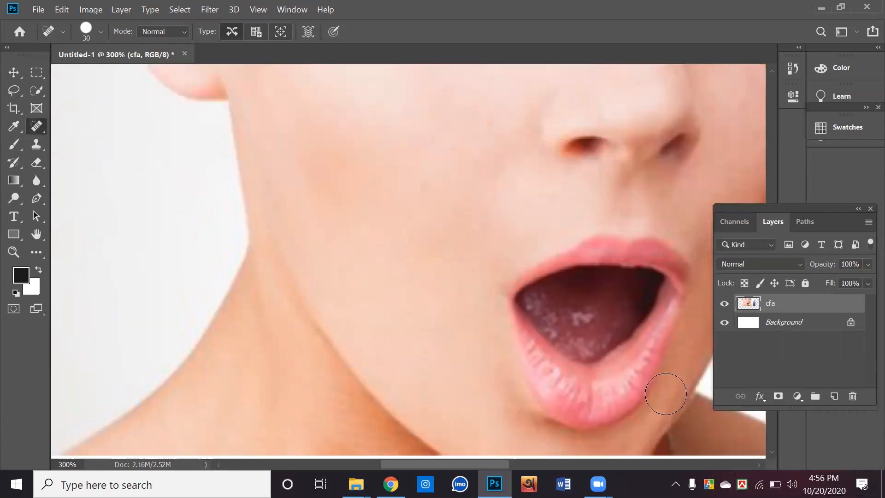
scroll(666, 393, up, 3)
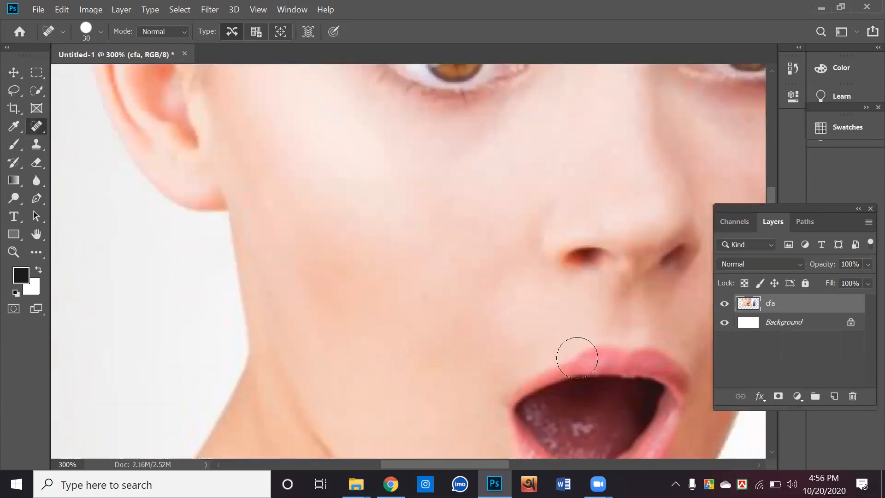
scroll(597, 388, down, 3)
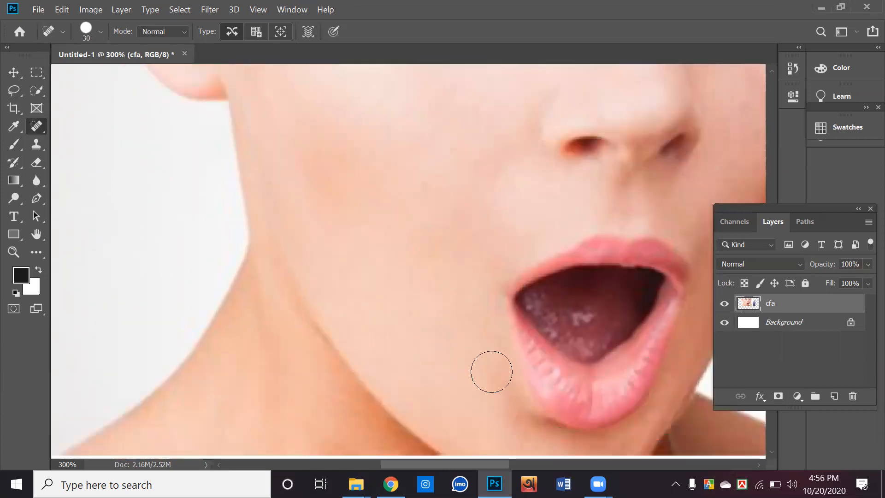
scroll(475, 337, up, 2)
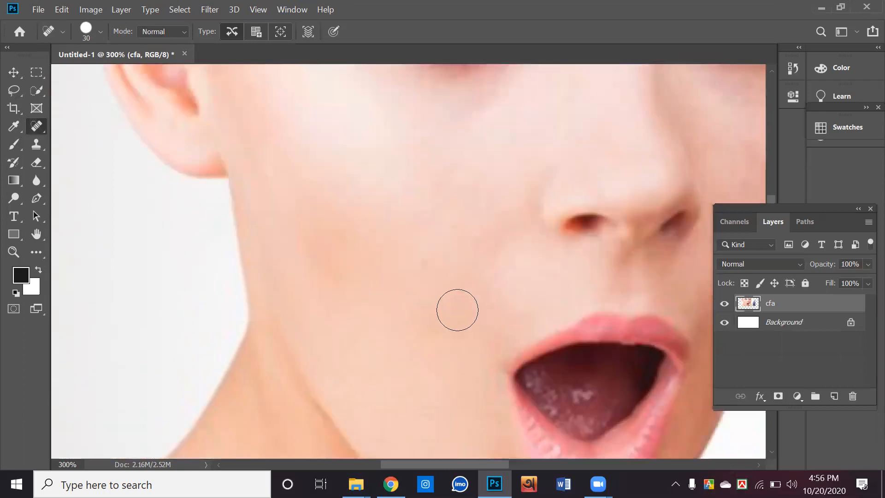
click(407, 315)
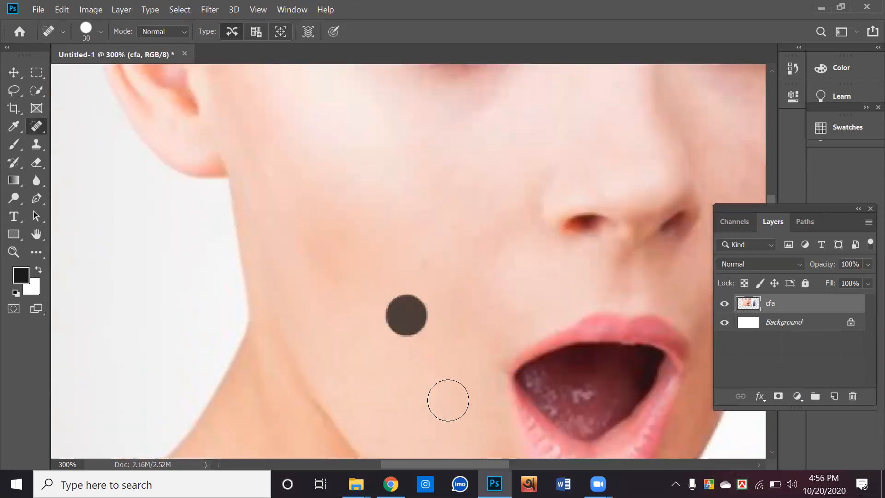
click(487, 242)
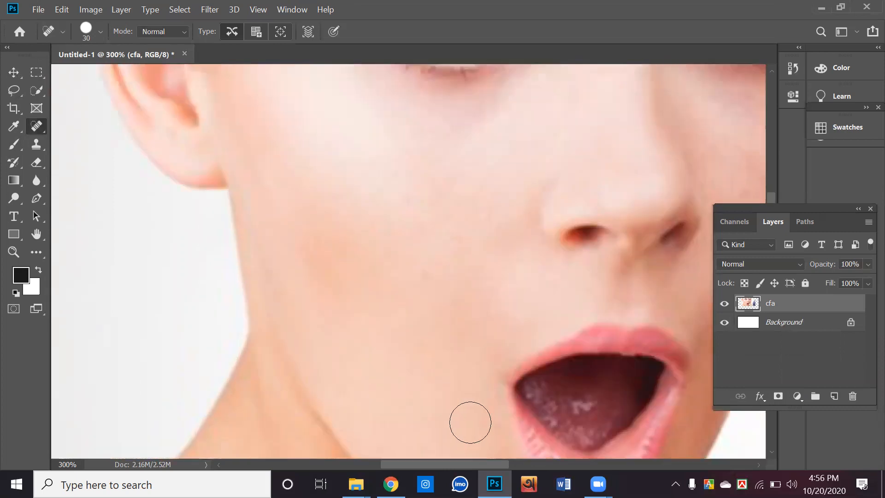
Examine the retouched face from the eyes down to the mouth and chin for leftover blemishes.
scroll(470, 422, up, 10)
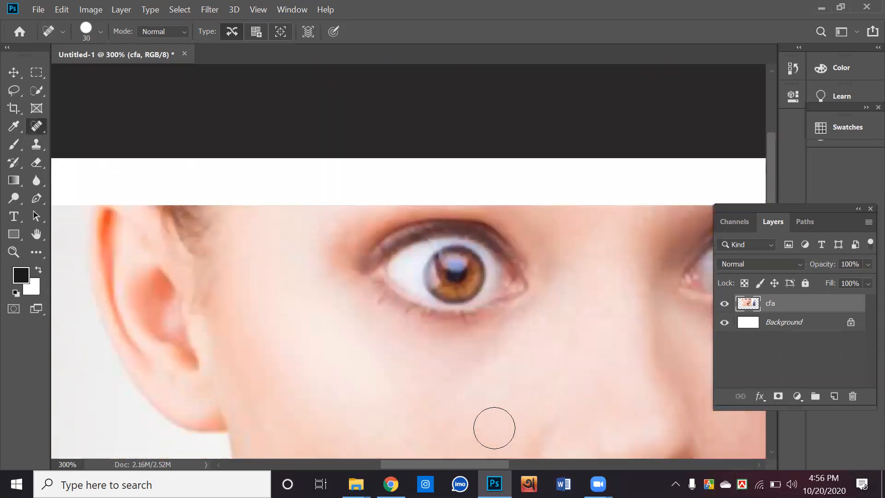
scroll(495, 428, down, 10)
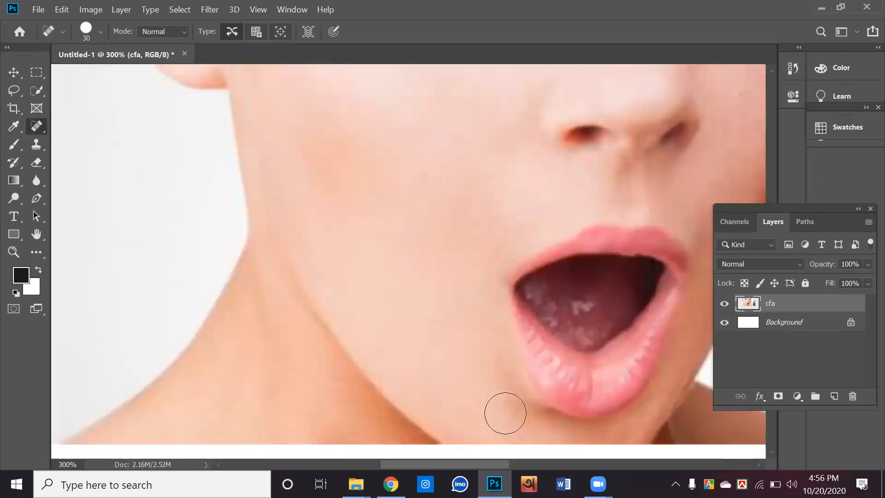
scroll(504, 413, down, 2)
scroll(510, 415, up, 8)
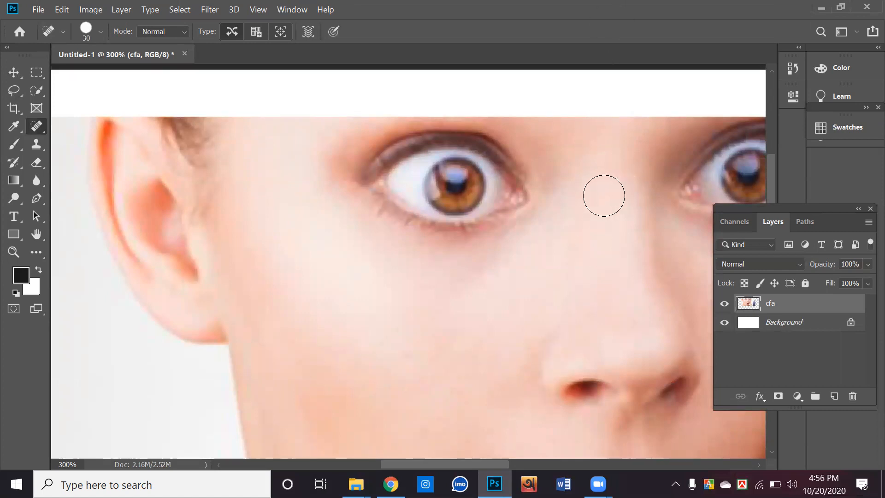
scroll(604, 203, down, 3)
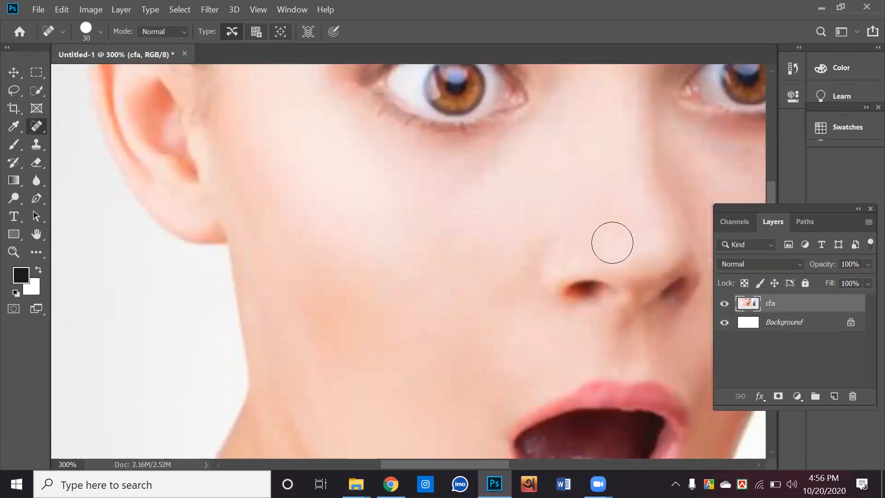
scroll(612, 243, down, 6)
drag(614, 262, 645, 251)
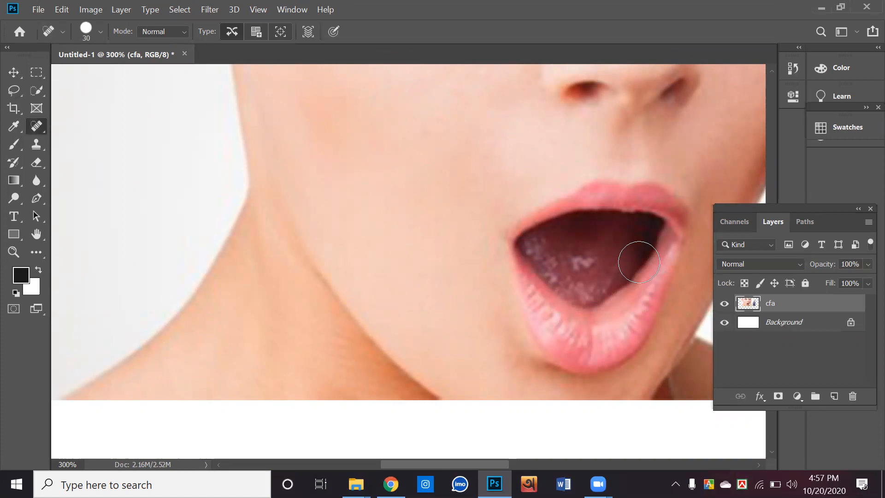
Try Spot Healing Brush strokes along the inner upper lip, the mouth corner and the inner lower lip.
right_click(41, 125)
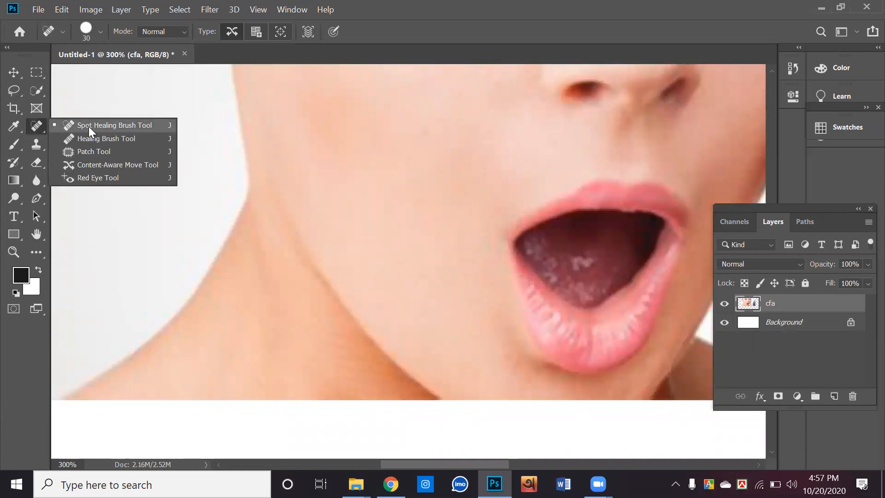
click(89, 126)
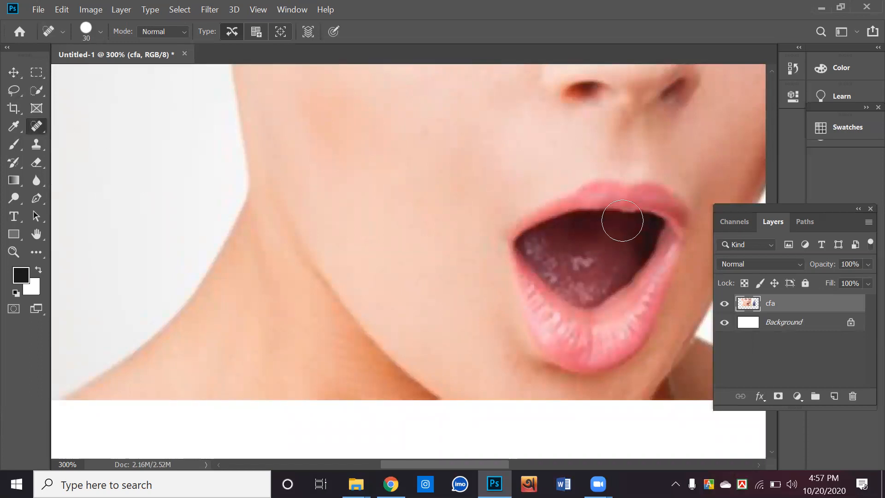
drag(639, 215, 575, 215)
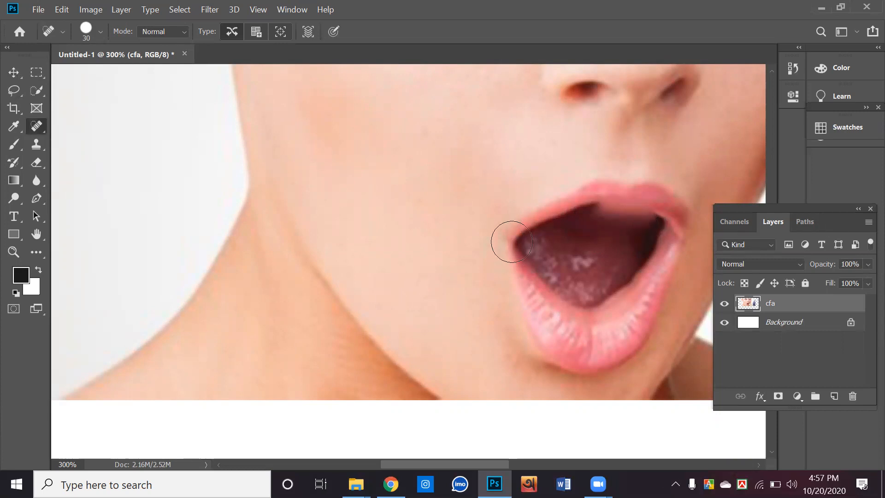
mouse_move(516, 237)
mouse_down()
mouse_move(517, 252)
mouse_move(523, 247)
mouse_up()
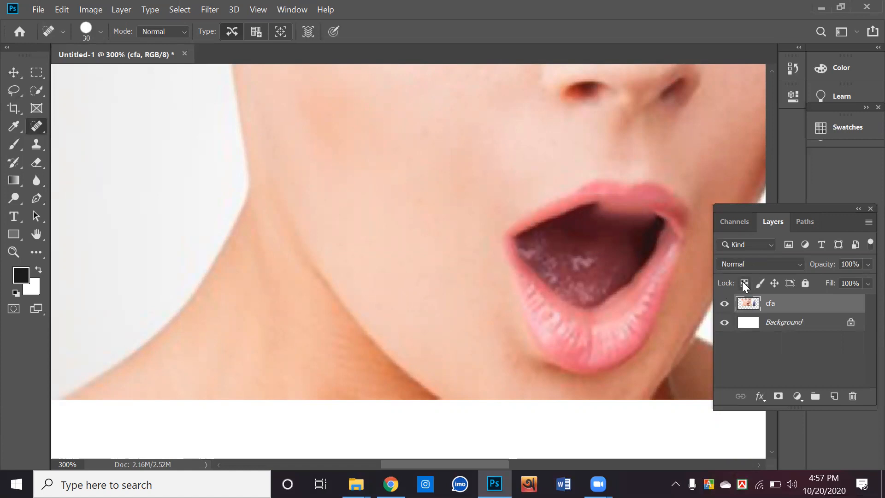
mouse_move(533, 280)
mouse_down()
mouse_move(596, 324)
mouse_move(668, 259)
mouse_move(687, 258)
mouse_up()
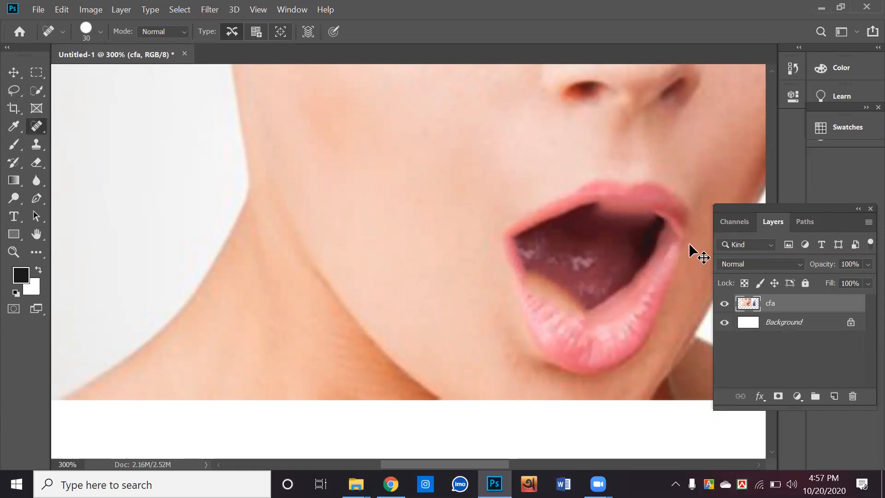
Undo the healing strokes on the mouth, the mid and lower cheek, and beside the lips.
key(ctrl+z)
key(ctrl+z)
key(ctrl+z)
key(ctrl+z)
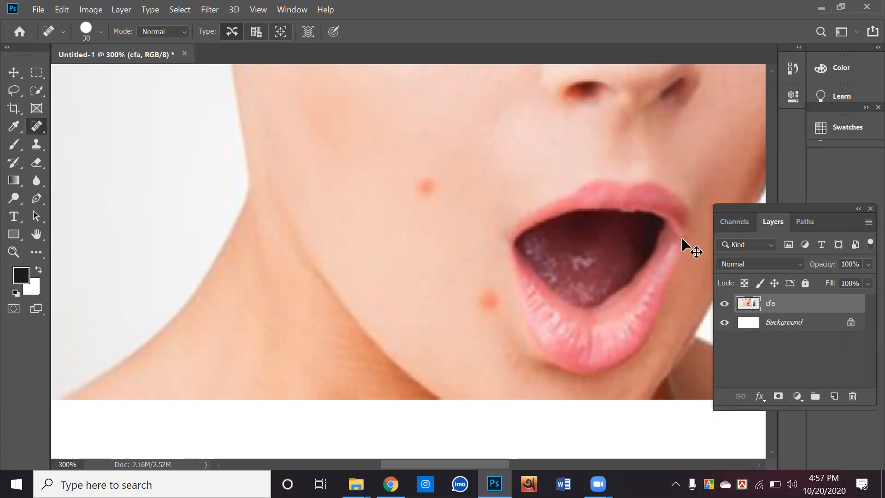
Remove the three remaining cheek blemishes with the Spot Healing Brush, using size 25 for the first and 30 for the others.
scroll(679, 236, up, 3)
scroll(679, 237, up, 3)
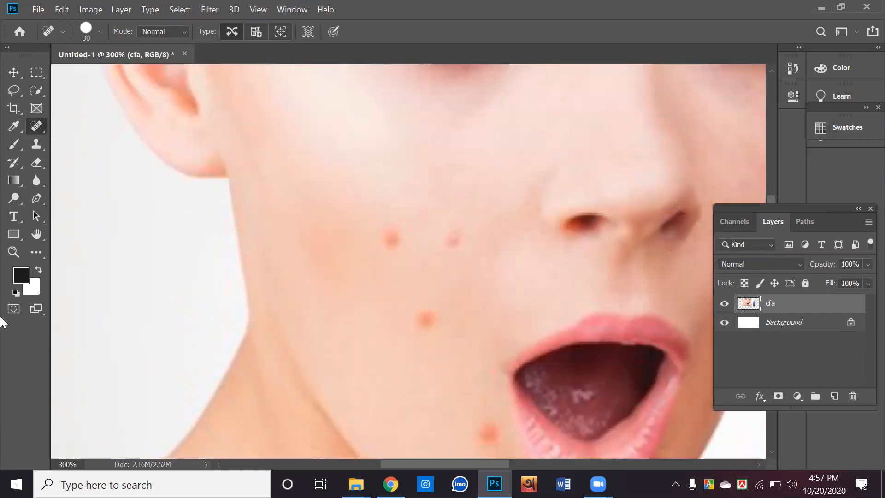
right_click(33, 123)
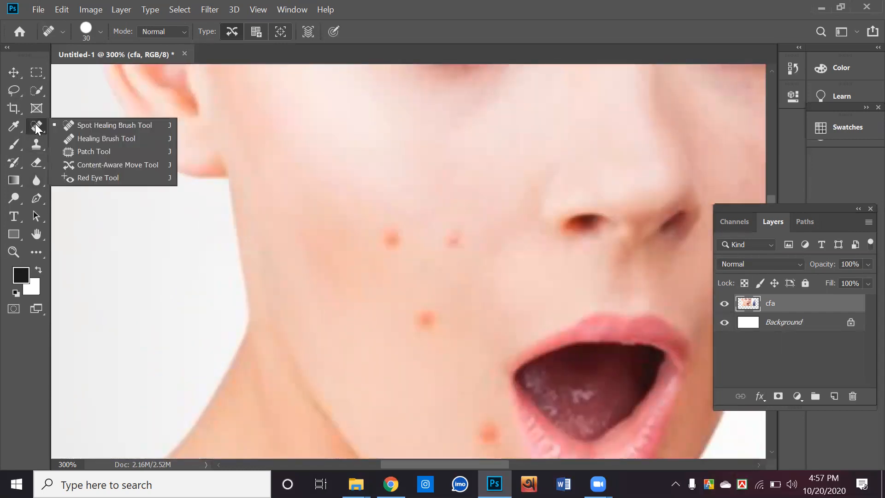
click(59, 124)
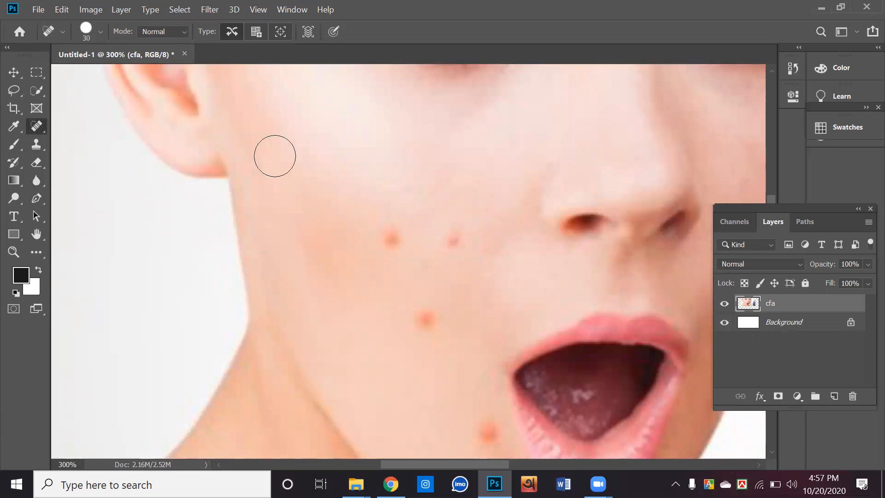
key(bracketleft)
click(456, 239)
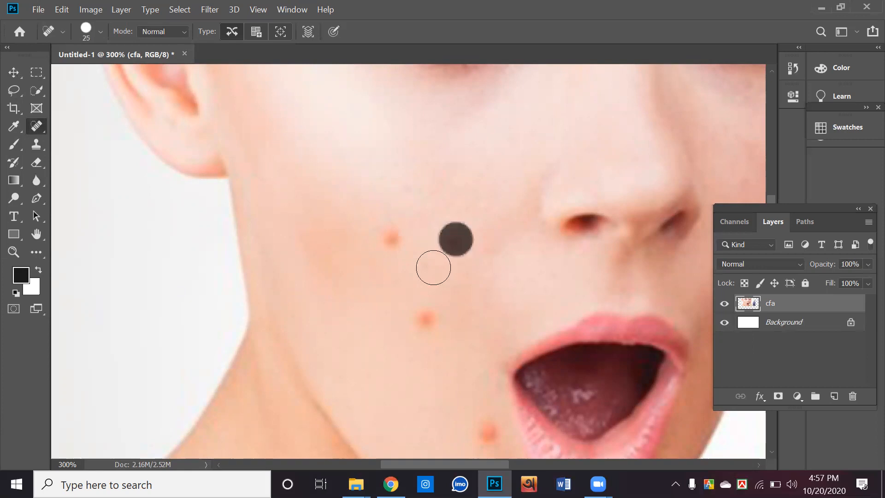
key(bracketright)
click(391, 241)
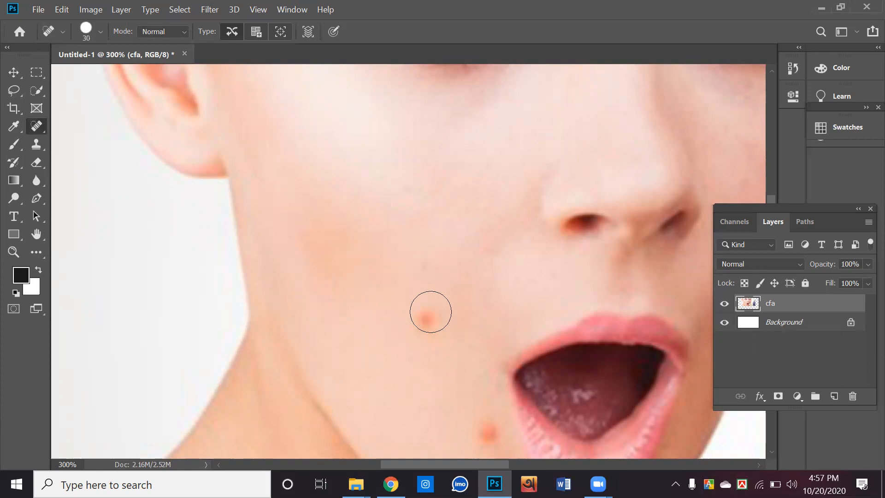
click(438, 336)
Heal the last blemish beside the lower lip with the size 30 Spot Healing Brush and check the face.
scroll(482, 390, down, 3)
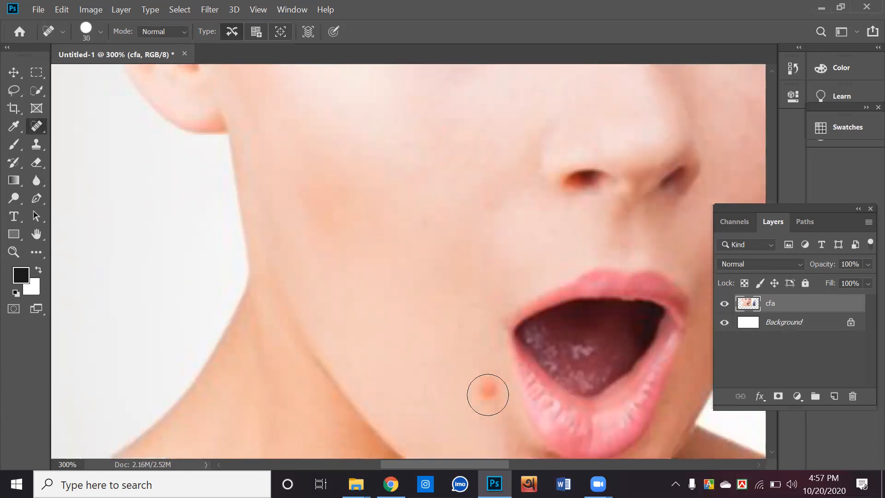
click(473, 368)
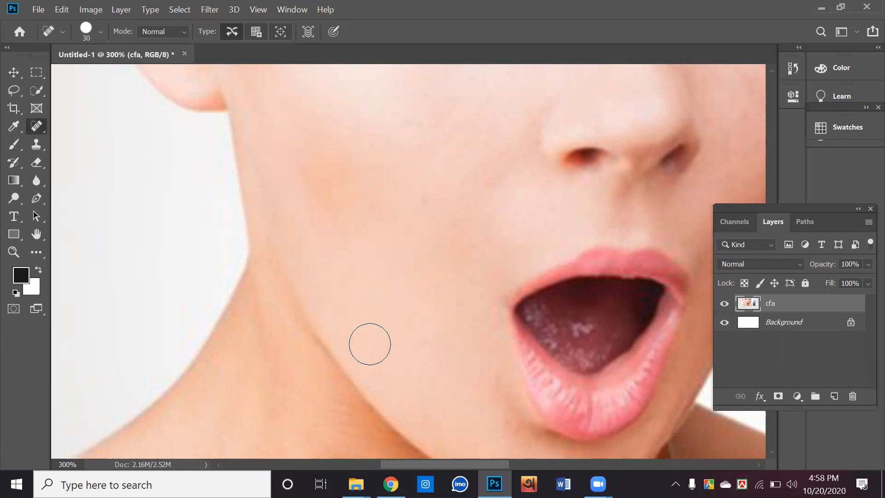
scroll(356, 381, up, 2)
scroll(357, 382, up, 8)
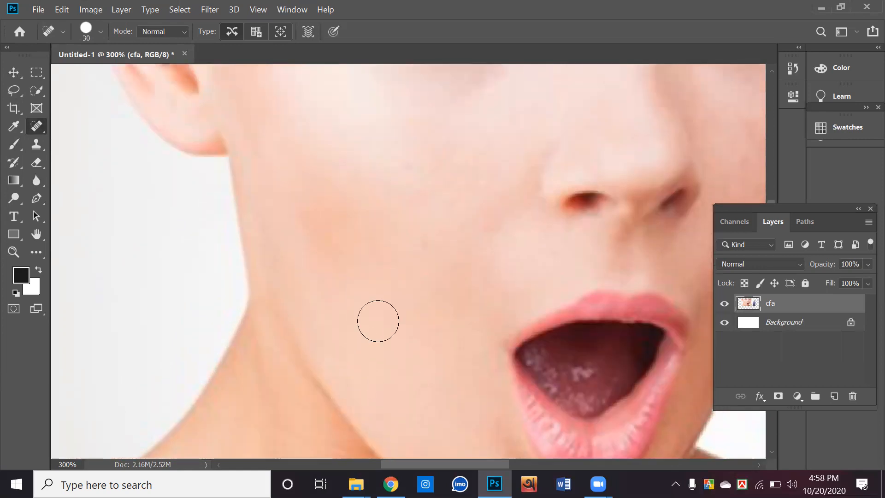
scroll(411, 224, down, 3)
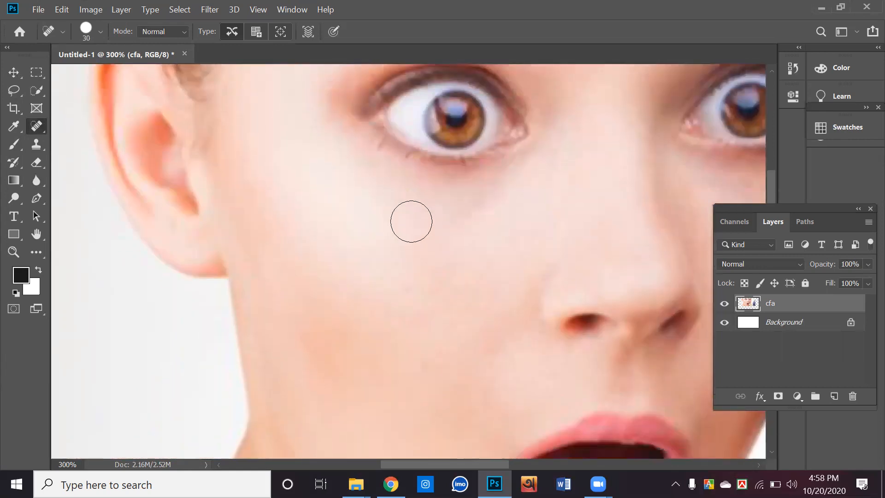
scroll(415, 212, down, 2)
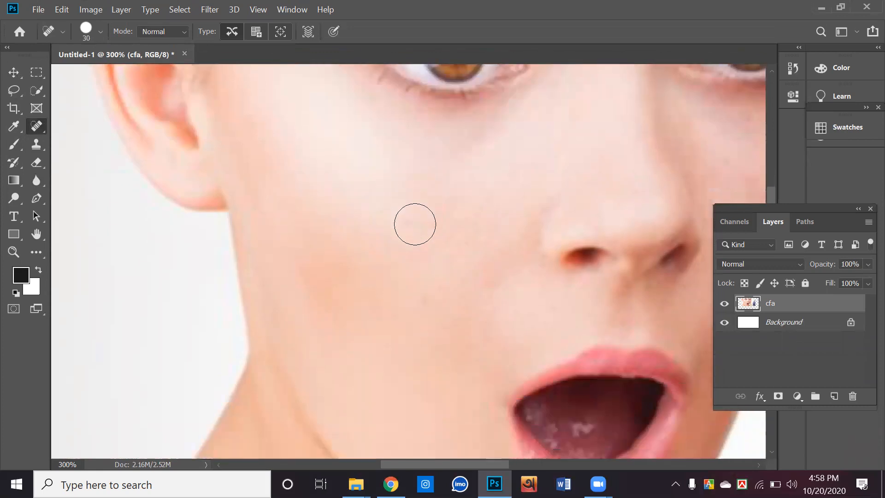
Place the downloaded How-To-Get-Rid-Of-Red-Spots photo from the browser into the document and hide the cfa layer.
scroll(431, 237, down, 3)
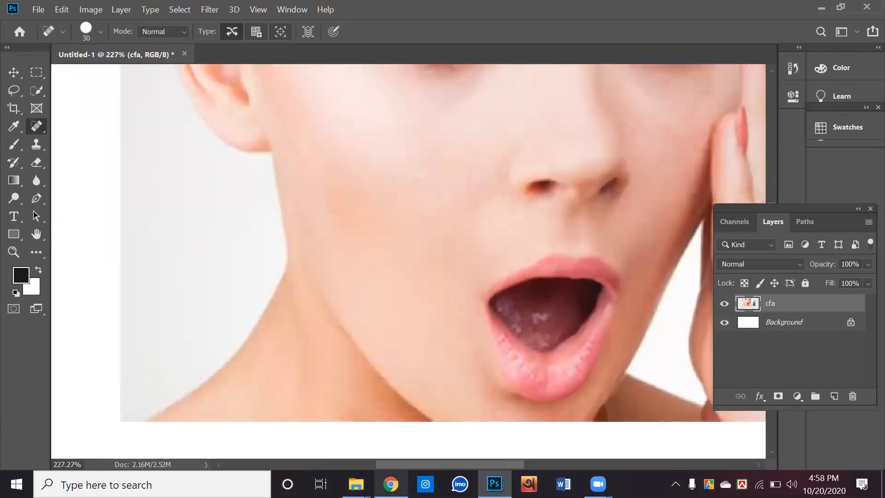
click(391, 484)
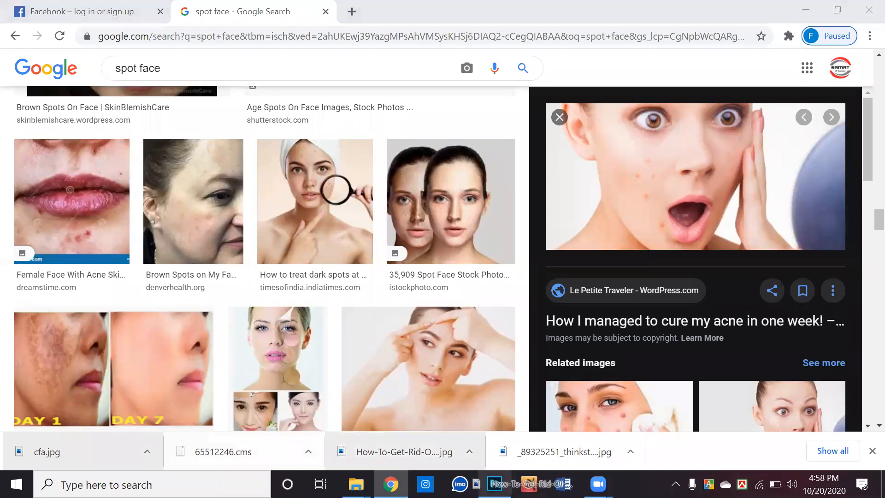
click(494, 484)
drag(479, 304, 477, 303)
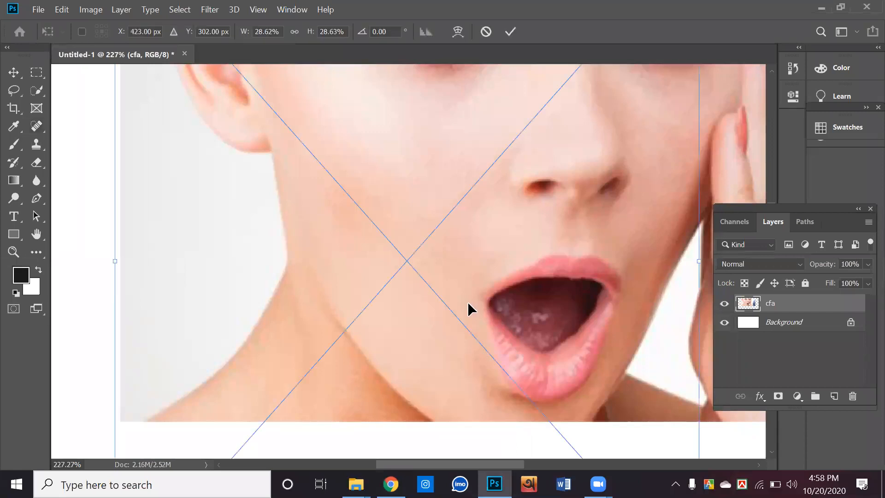
key(Return)
key(j)
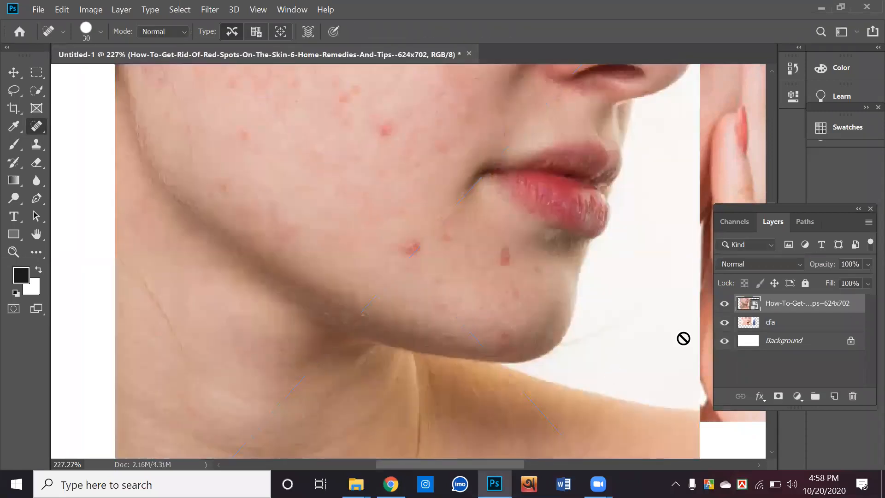
click(725, 322)
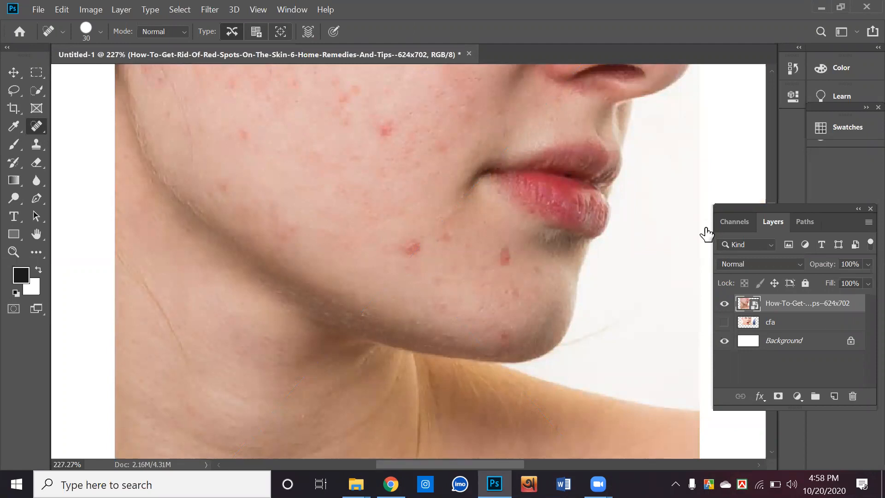
Duplicate the placed acne photo layer and rasterize the copy.
key(ctrl+j)
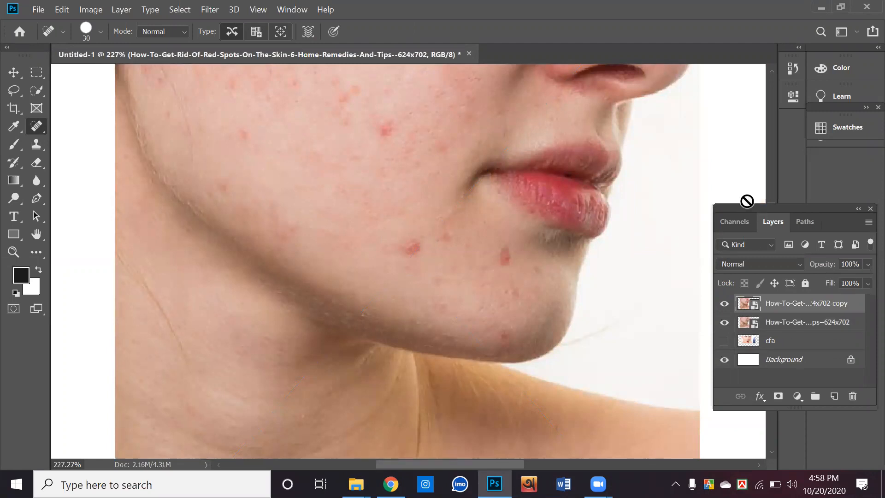
right_click(848, 303)
click(716, 250)
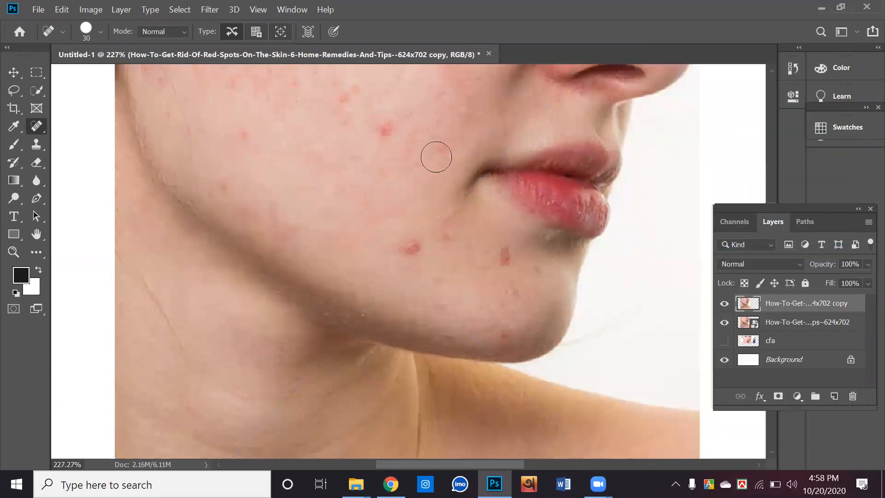
Heal the red spots near the hairline and the large blemish under the eye with the size 30 Spot Healing Brush.
scroll(461, 190, up, 5)
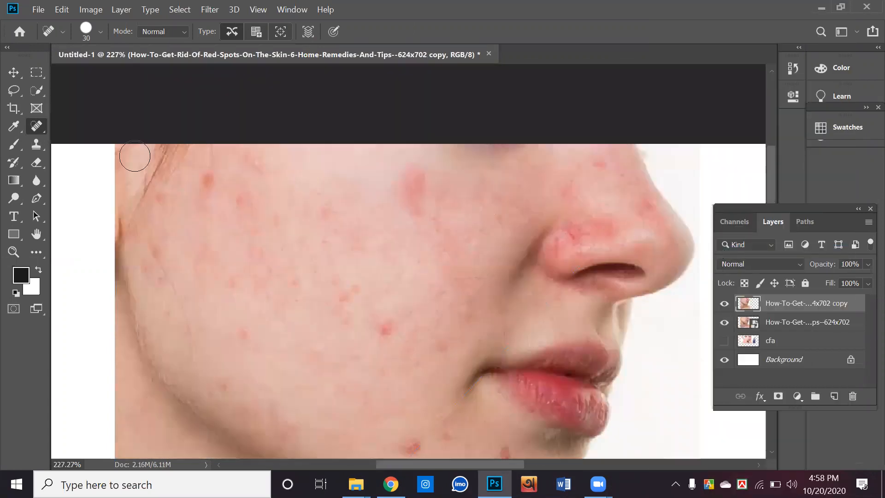
click(203, 184)
click(201, 212)
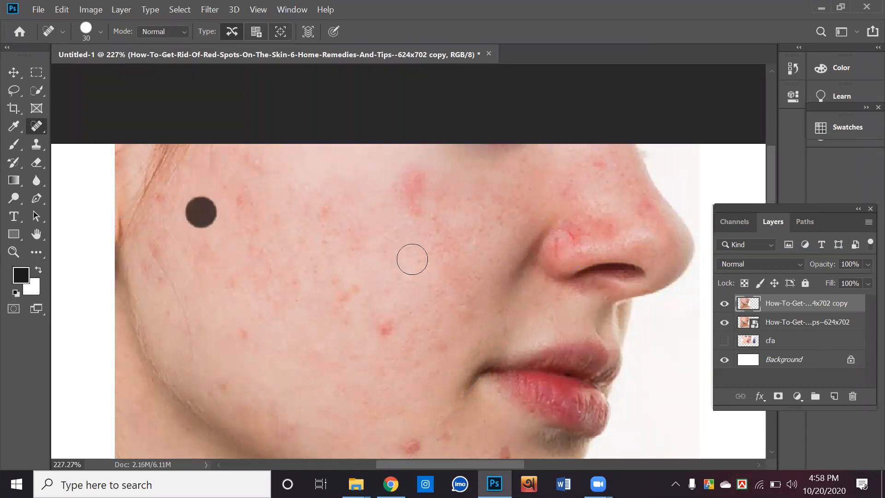
click(411, 173)
click(420, 190)
click(421, 206)
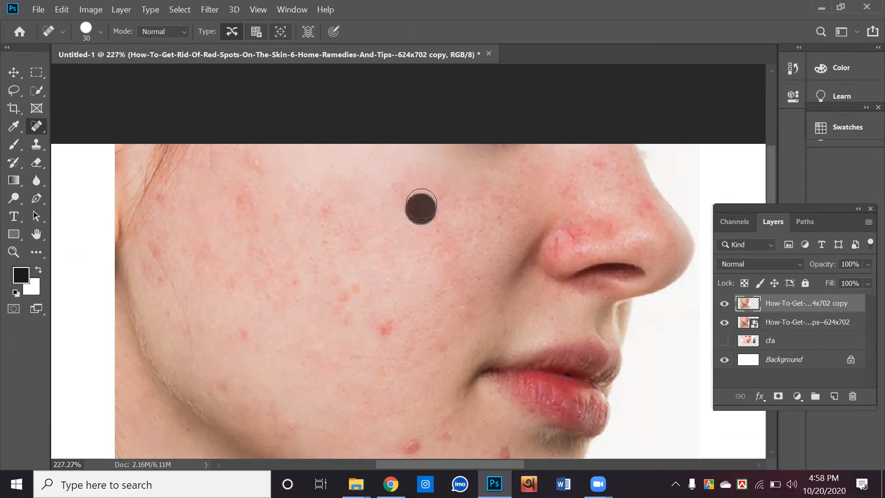
click(413, 200)
click(430, 199)
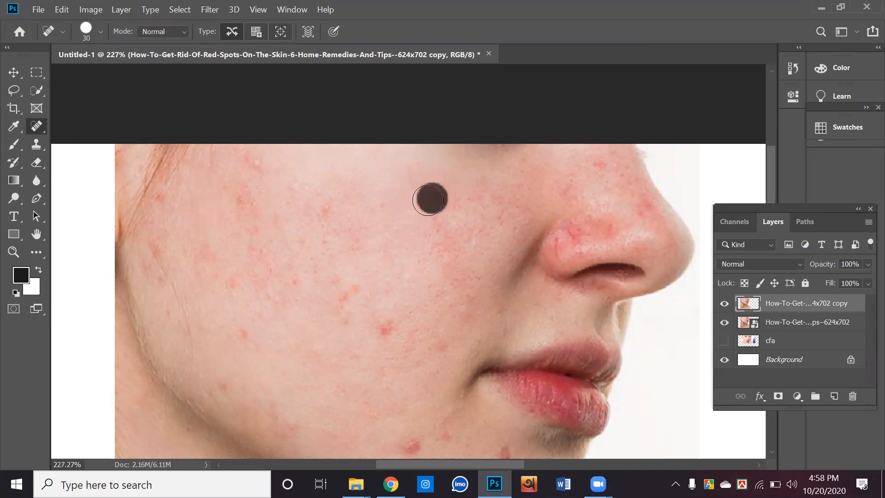
click(434, 199)
click(447, 206)
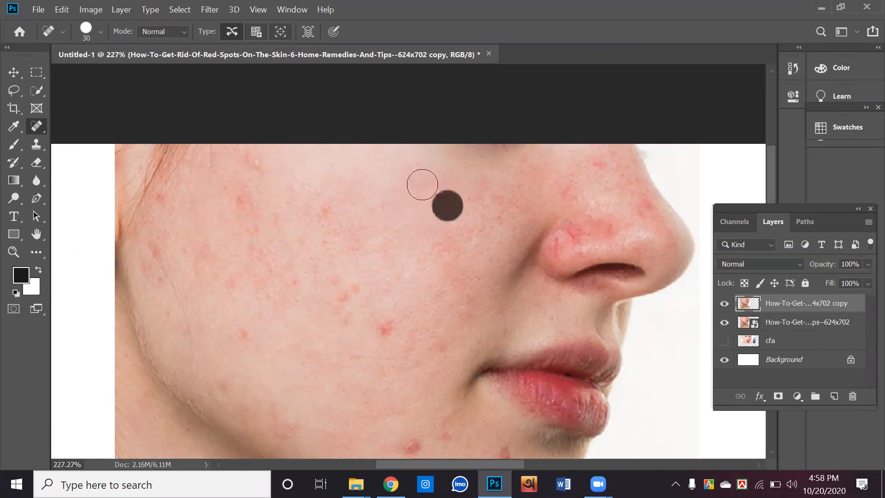
Remove the red spots across the middle of the cheek with the size 30 Spot Healing Brush.
click(320, 207)
click(354, 248)
click(348, 234)
click(335, 238)
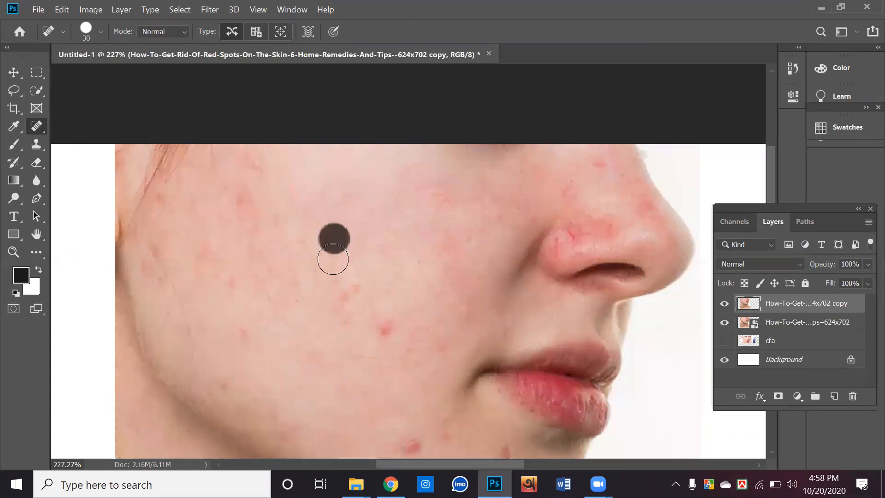
click(338, 283)
click(350, 295)
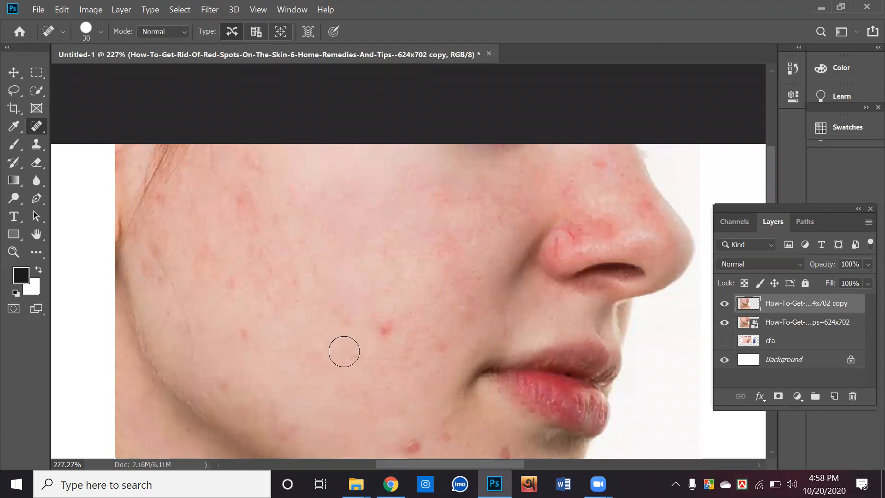
click(382, 330)
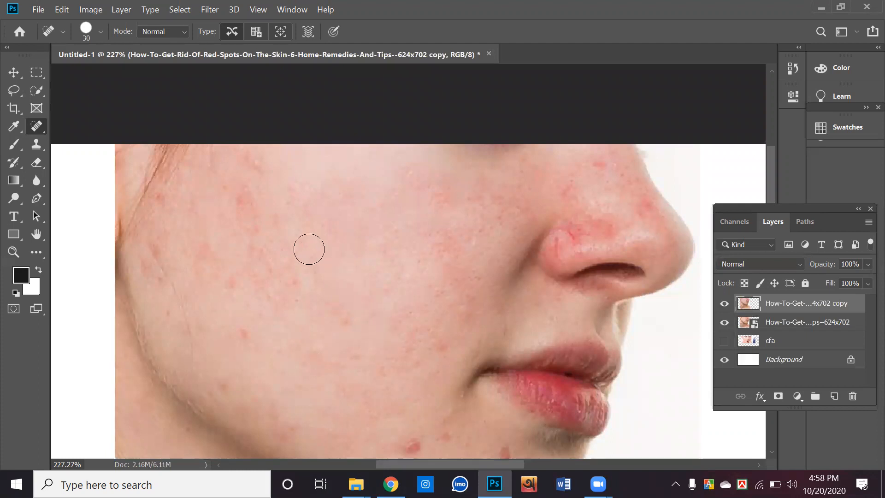
Switch to the Healing Brush at size 19 and heal the redness above the jawline with clean skin sampled beside it.
right_click(35, 125)
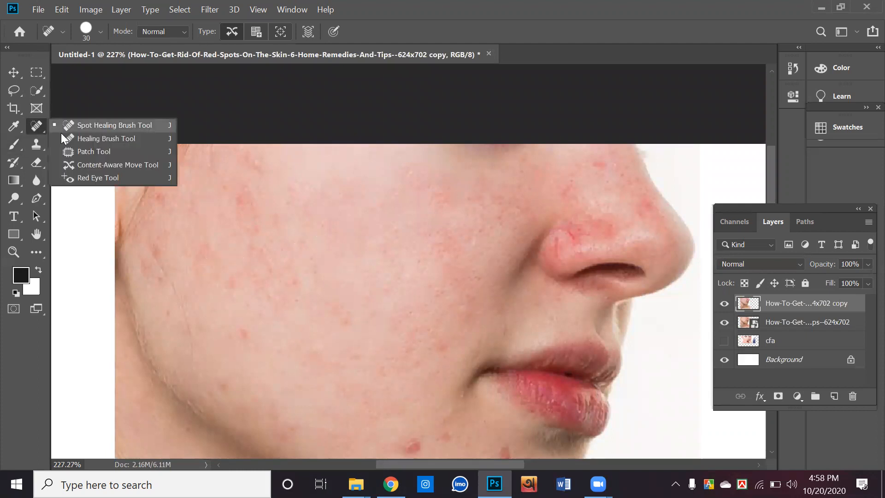
click(89, 140)
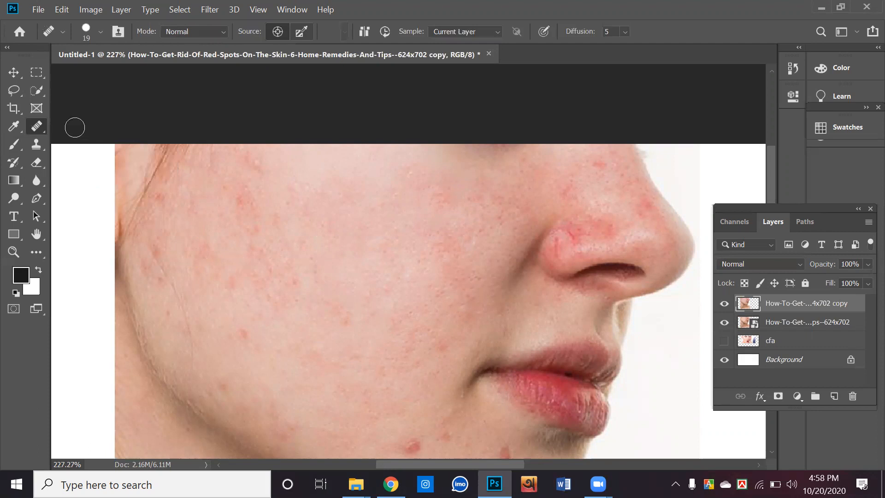
right_click(41, 120)
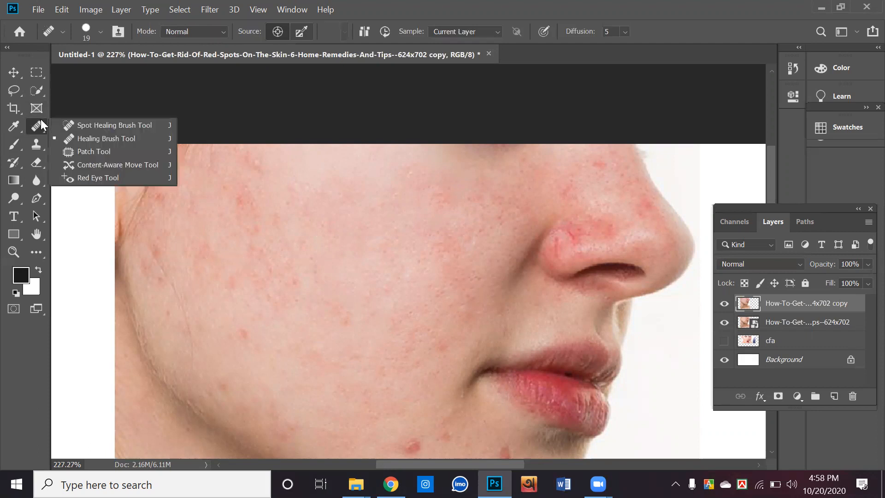
click(75, 142)
scroll(260, 301, down, 3)
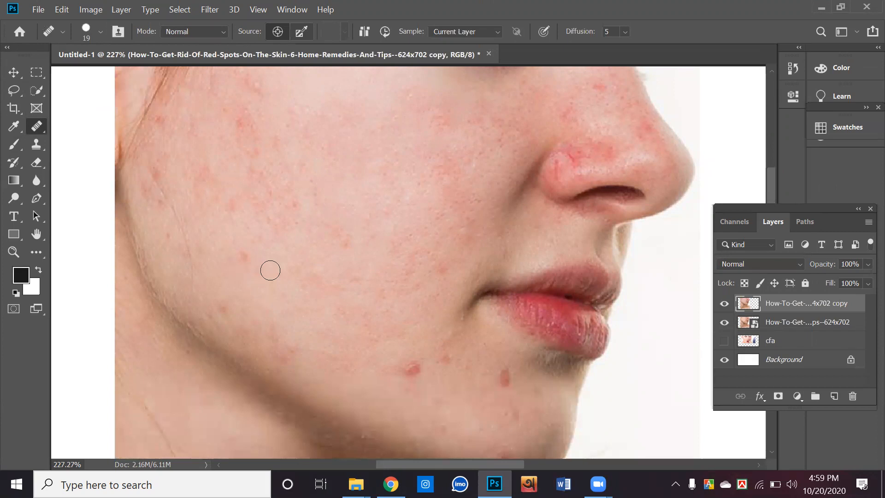
alt+click(241, 285)
scroll(237, 276, up, 2)
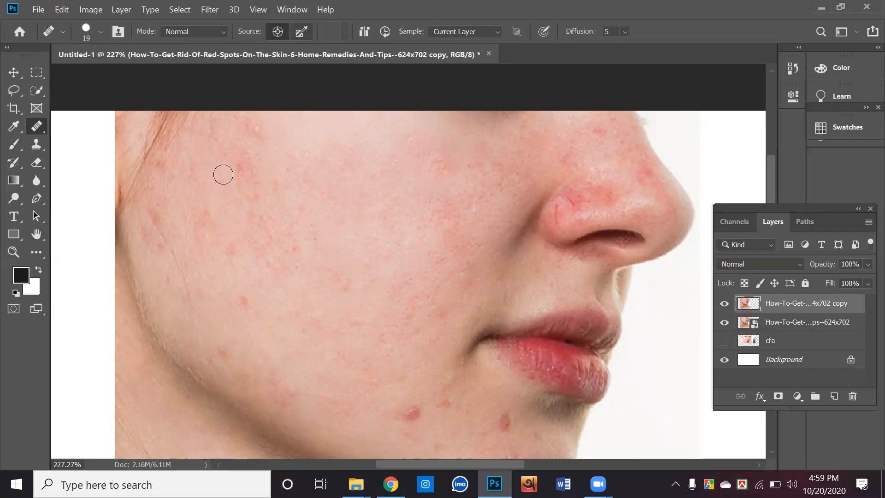
scroll(820, 435, up, 1)
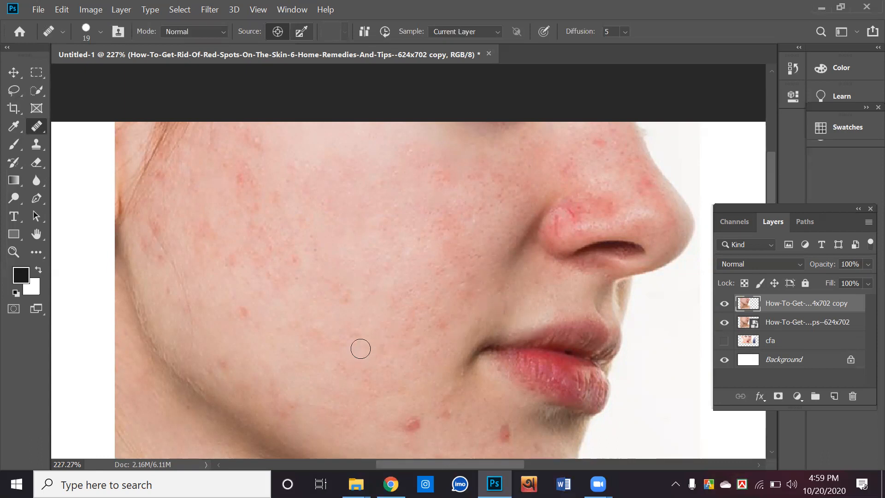
alt+click(319, 378)
click(288, 407)
click(273, 398)
click(271, 393)
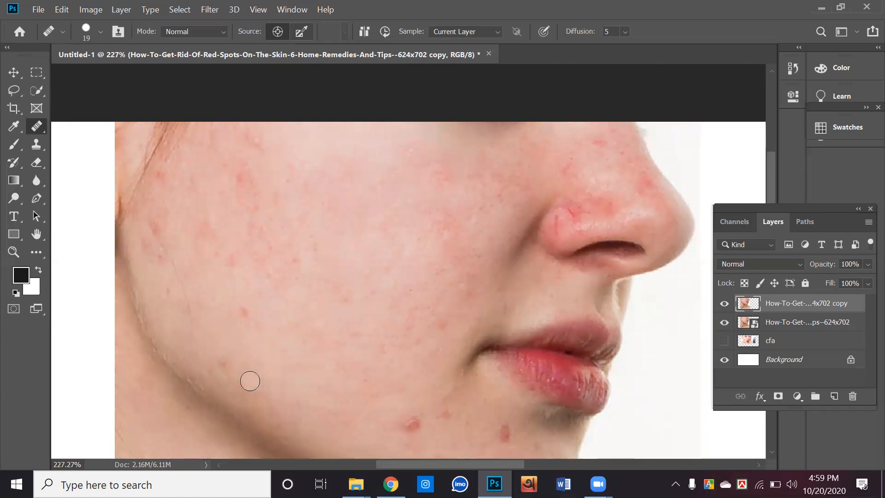
Heal the small spots on the lower outer cheek, resampling nearby clear skin for each one.
alt+click(264, 365)
click(230, 360)
alt+click(259, 354)
click(212, 368)
alt+click(273, 350)
click(242, 311)
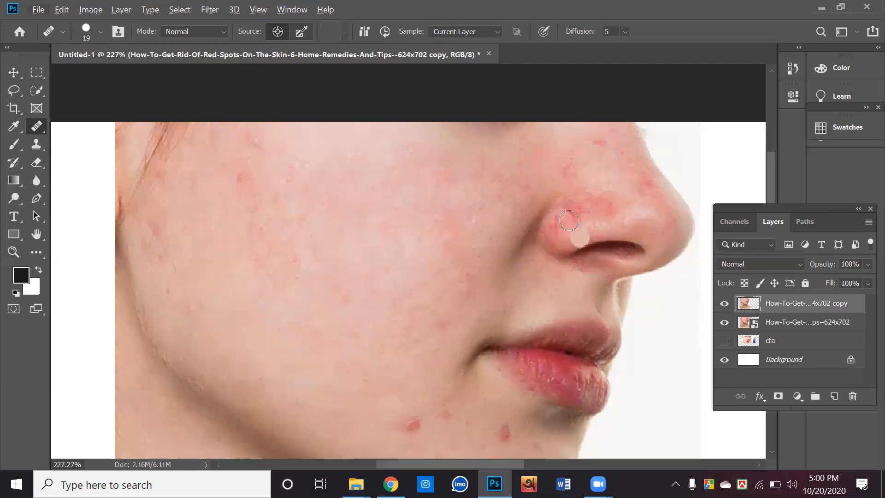
Try healing the redness on the nostril wing with skin sampled from the lower cheek, and undo the stroke.
alt+click(290, 372)
mouse_move(575, 214)
mouse_down()
mouse_move(562, 228)
mouse_move(559, 218)
mouse_move(573, 218)
mouse_move(570, 230)
mouse_move(556, 222)
mouse_move(605, 198)
mouse_move(606, 209)
mouse_move(558, 227)
mouse_move(559, 246)
mouse_move(549, 230)
mouse_move(557, 220)
mouse_move(634, 205)
mouse_move(568, 241)
mouse_up()
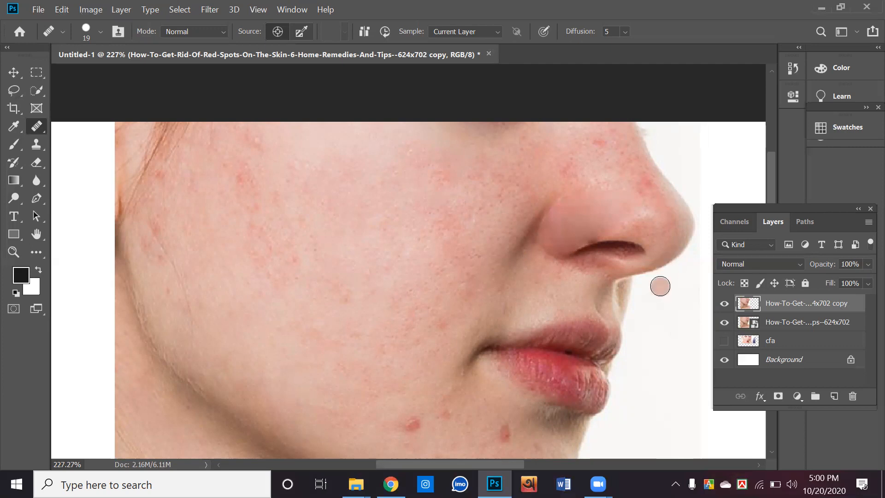
key(ctrl+z)
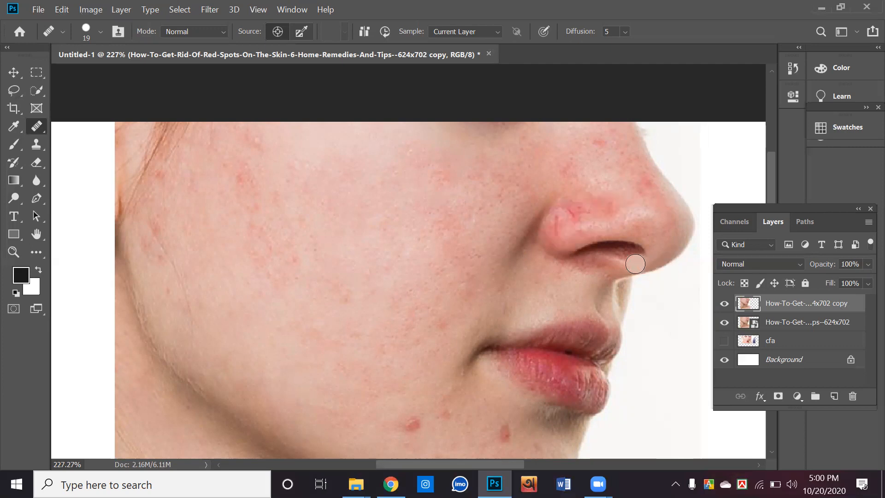
Heal the redness along the crease above the nostril with skin sampled repeatedly from the side of the nose.
alt+click(627, 205)
click(609, 208)
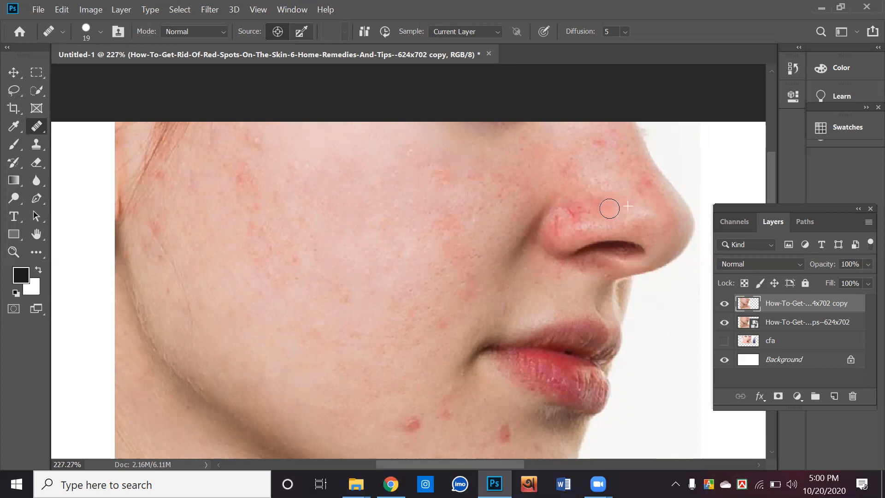
alt+click(627, 210)
click(597, 203)
alt+click(622, 205)
click(577, 208)
alt+click(625, 214)
click(592, 212)
alt+click(589, 212)
alt+click(634, 209)
click(580, 217)
Heal the remaining redness over the nostril wing and its edges with skin sampled from the nose.
alt+click(648, 204)
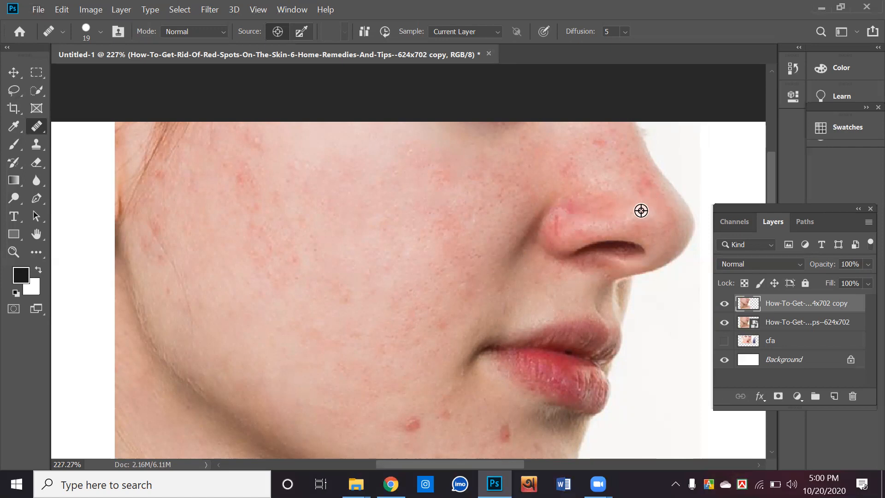
alt+click(586, 226)
click(568, 230)
alt+click(592, 219)
click(571, 236)
click(558, 216)
click(558, 239)
click(581, 254)
click(566, 210)
click(591, 218)
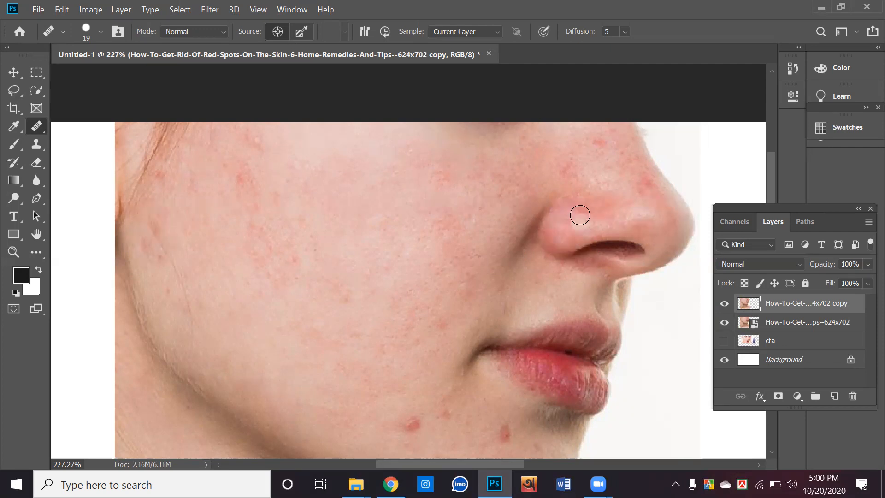
click(570, 219)
click(606, 220)
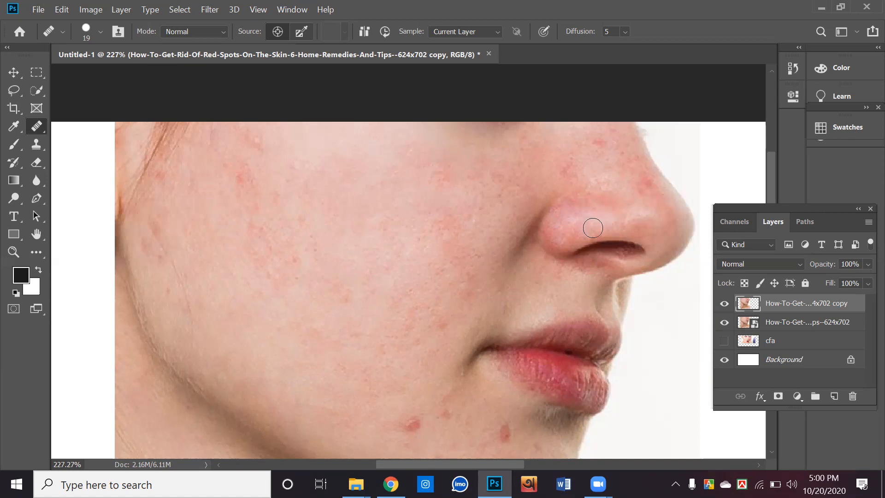
click(576, 207)
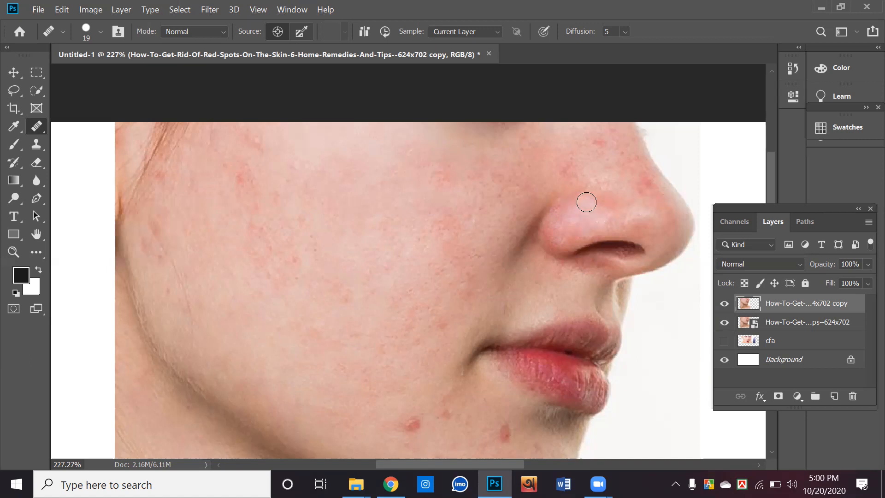
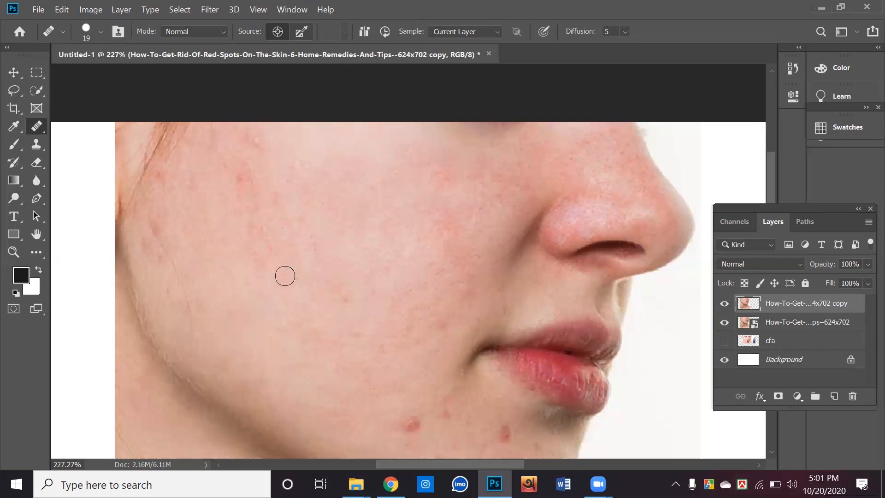
Enlarge the Healing Brush to size 35 and heal the reddened upper and middle cheek with clear skin sampled lower down.
key(bracketright)
key(bracketright)
alt+click(249, 312)
click(254, 206)
scroll(309, 295, down, 2)
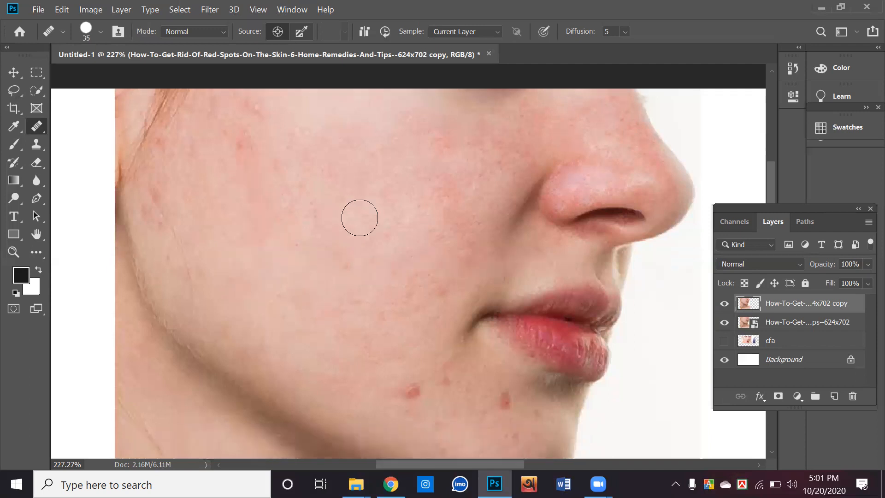
alt+click(283, 229)
click(319, 180)
Smooth the texture of the lips with size 35 Healing Brush strokes using the sampled cheek skin.
drag(543, 328, 529, 336)
mouse_move(595, 343)
mouse_down()
mouse_move(575, 346)
mouse_move(547, 331)
mouse_move(569, 309)
mouse_move(584, 314)
mouse_move(568, 338)
mouse_move(543, 332)
mouse_up()
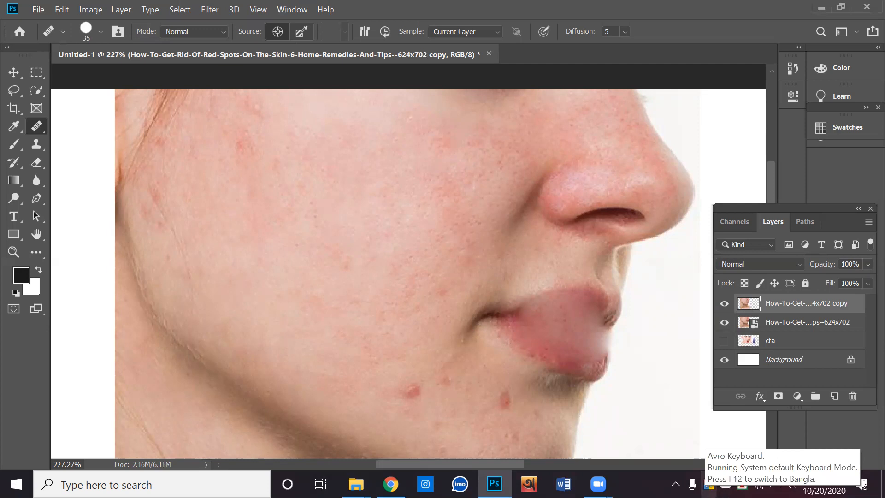
Smooth the nostril area and lower side of the nose with the Healing Brush, using skin sampled from the cheek.
scroll(364, 307, up, 3)
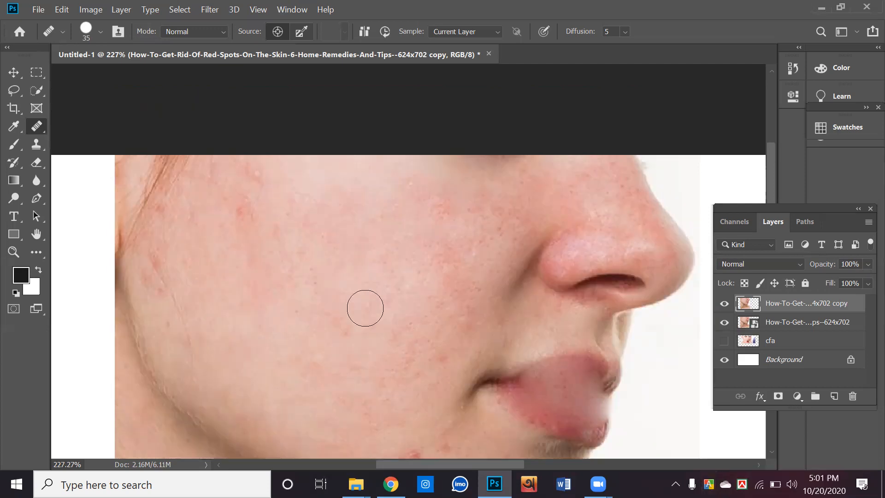
scroll(364, 306, up, 3)
scroll(312, 331, down, 3)
alt+click(277, 299)
click(604, 281)
click(566, 280)
drag(596, 276, 629, 286)
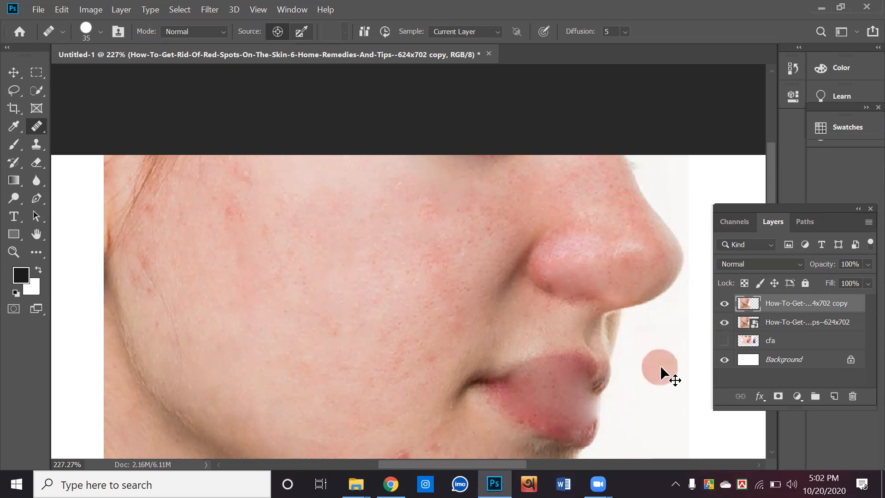
Hide both cheek photo layers, show the cfa layer and make it the active layer.
click(724, 340)
click(724, 307)
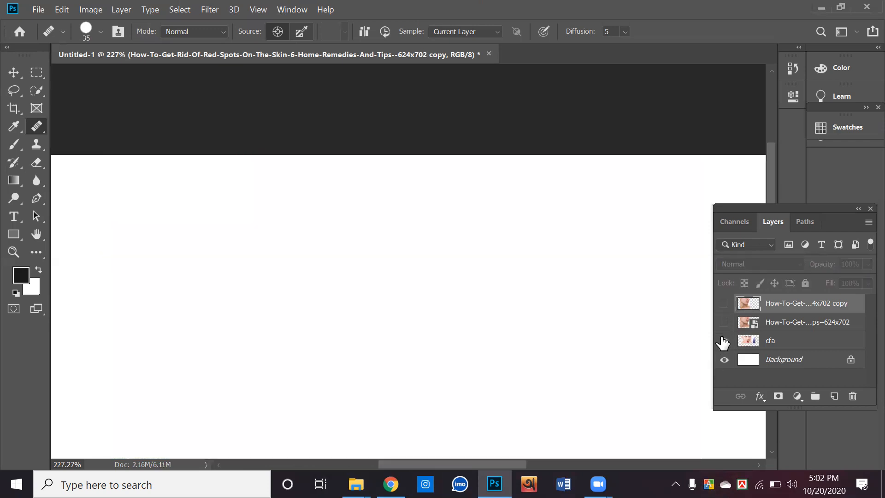
click(723, 340)
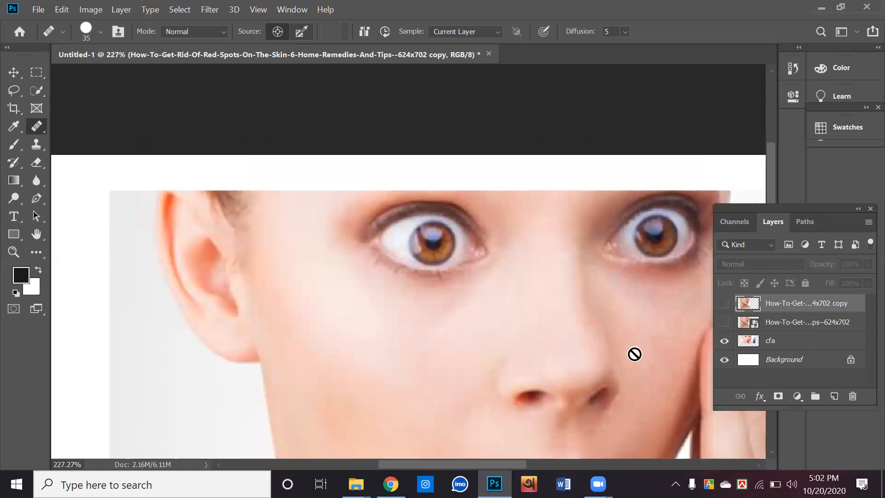
alt+click(363, 327)
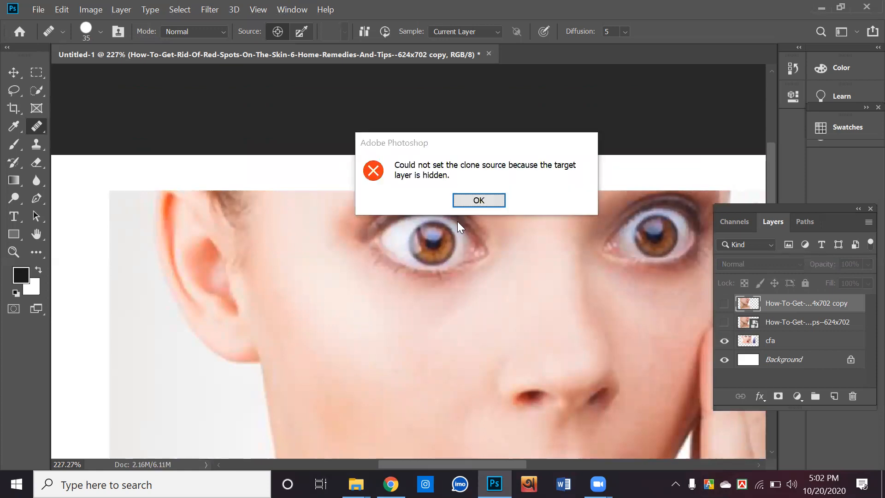
click(473, 199)
click(749, 322)
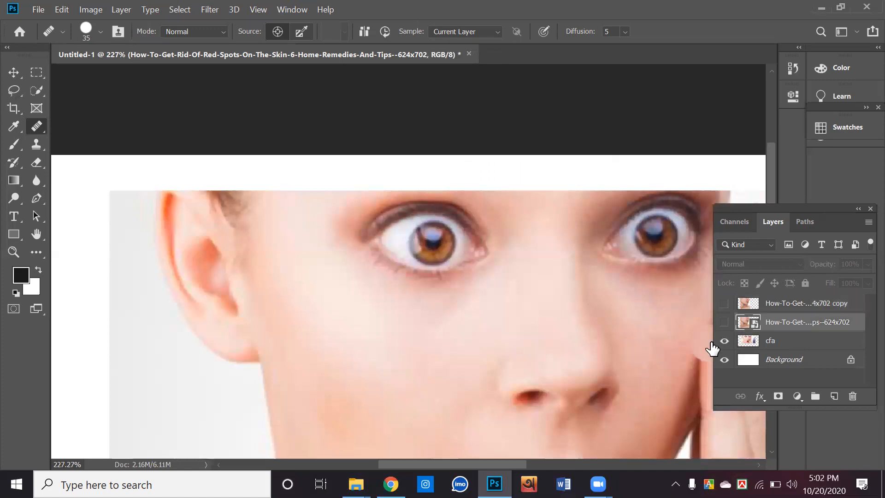
click(814, 343)
Try covering the eye nearest the ear with size 35 Healing Brush strokes using skin sampled from the cheek below it.
alt+click(346, 300)
mouse_move(370, 245)
mouse_down()
mouse_move(405, 263)
mouse_move(453, 266)
mouse_move(472, 255)
mouse_move(382, 249)
mouse_up()
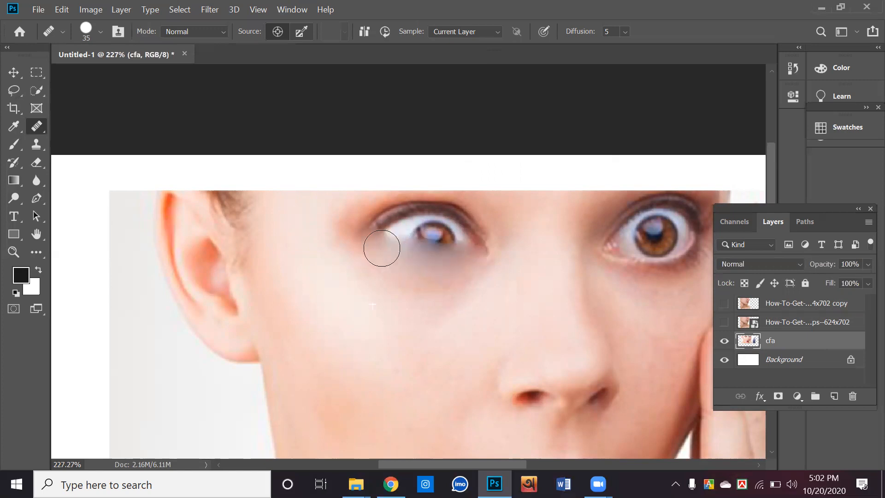
click(321, 373)
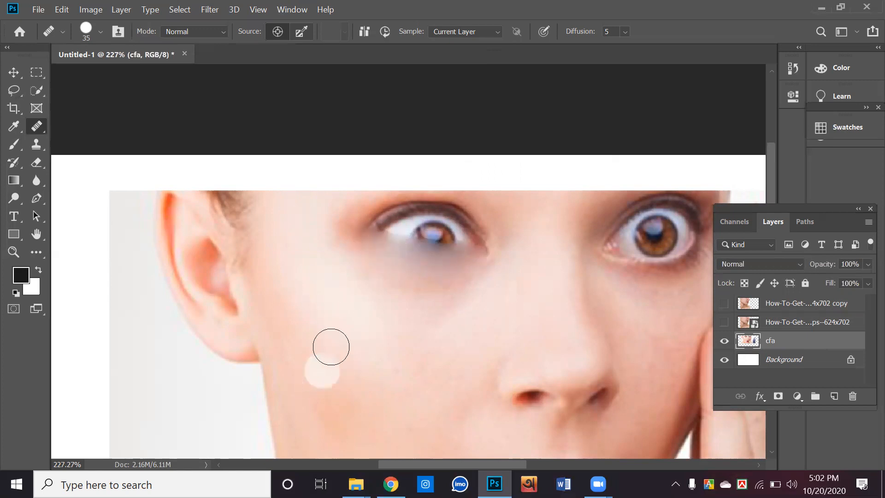
scroll(349, 306, up, 2)
click(372, 288)
mouse_move(394, 290)
mouse_down()
mouse_move(474, 306)
mouse_move(471, 291)
mouse_move(441, 274)
mouse_move(376, 285)
mouse_move(408, 269)
mouse_move(470, 277)
mouse_up()
mouse_move(368, 284)
mouse_down()
mouse_move(354, 300)
mouse_move(360, 272)
mouse_move(415, 255)
mouse_move(432, 290)
mouse_up()
Resample clear cheek skin repeatedly, dab it over the covered eye area, and undo the last dab.
alt+click(316, 378)
click(355, 322)
alt+click(332, 378)
click(377, 294)
alt+click(344, 388)
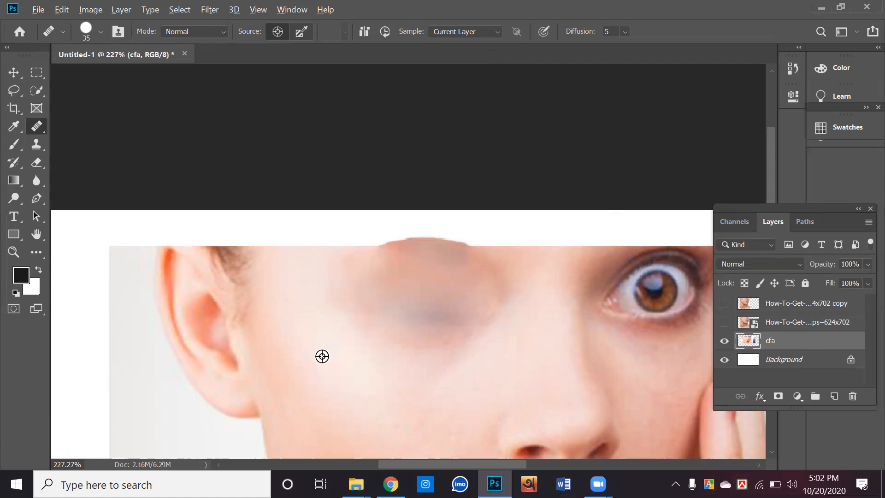
click(464, 349)
key(ctrl+z)
Blend the covered eye, temple and under-eye shadow with more Healing Brush dabs using freshly sampled cheek skin.
alt+click(307, 379)
click(493, 315)
click(324, 338)
click(357, 303)
alt+click(347, 394)
click(373, 261)
click(362, 280)
click(376, 318)
click(438, 326)
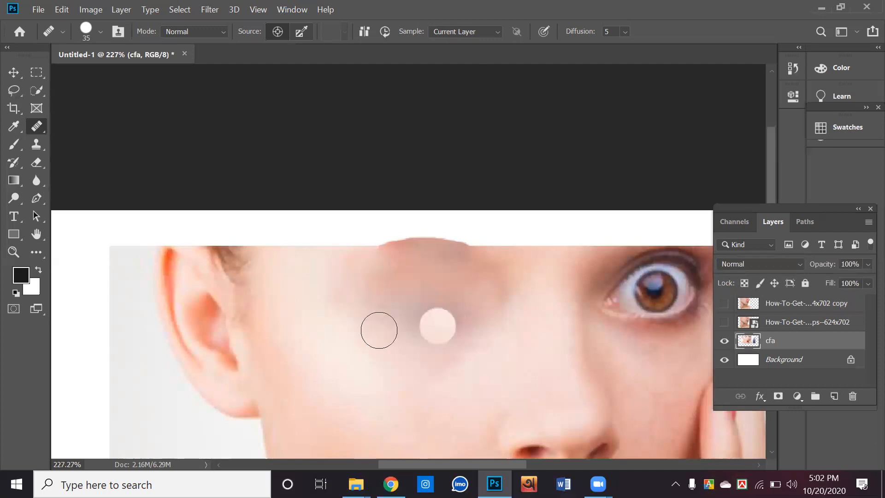
click(423, 257)
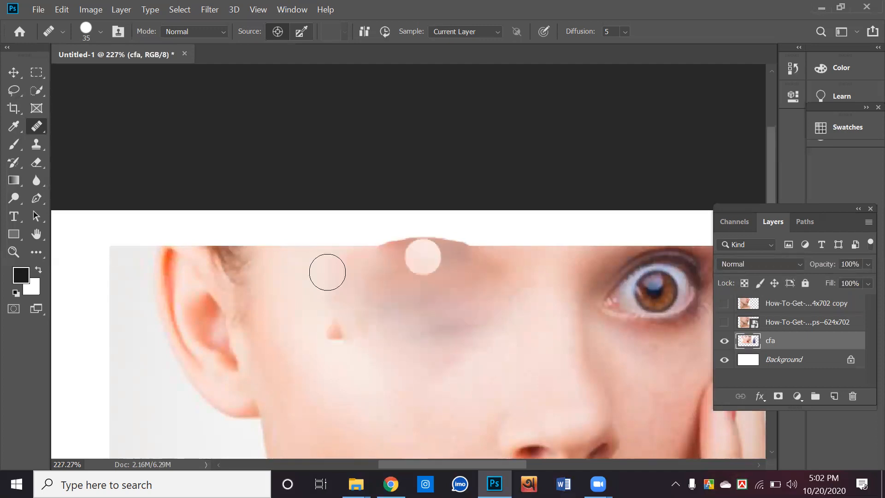
click(327, 273)
click(434, 327)
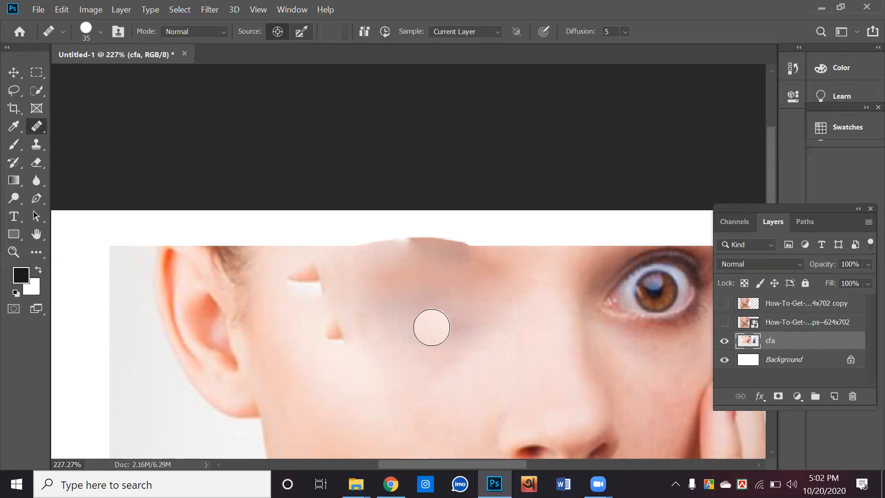
Step back through all the healing done on the cfa face and the layer visibility changes.
key(ctrl+alt+z)
key(ctrl+alt+z)
key(ctrl+alt+z)
key(ctrl+alt+z)
key(ctrl+alt+z)
key(ctrl+alt+z)
key(ctrl+alt+z)
key(ctrl+alt+z)
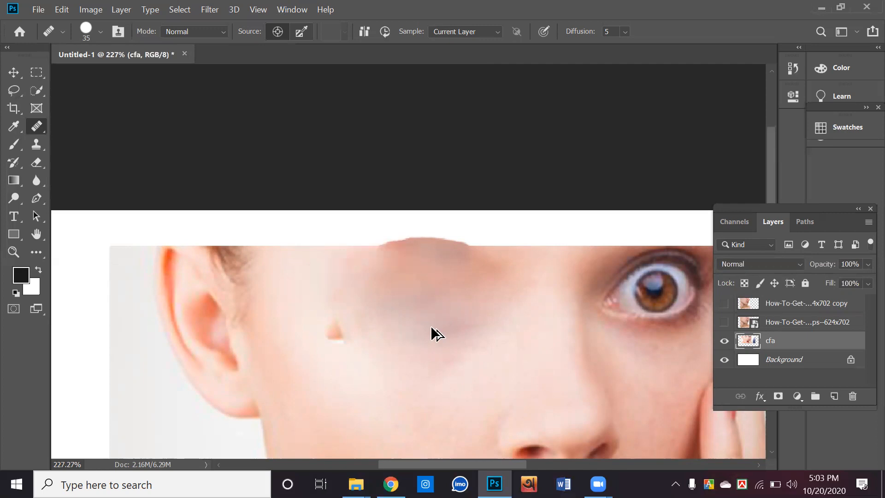
key(ctrl+alt+z)
key(ctrl+alt+z)
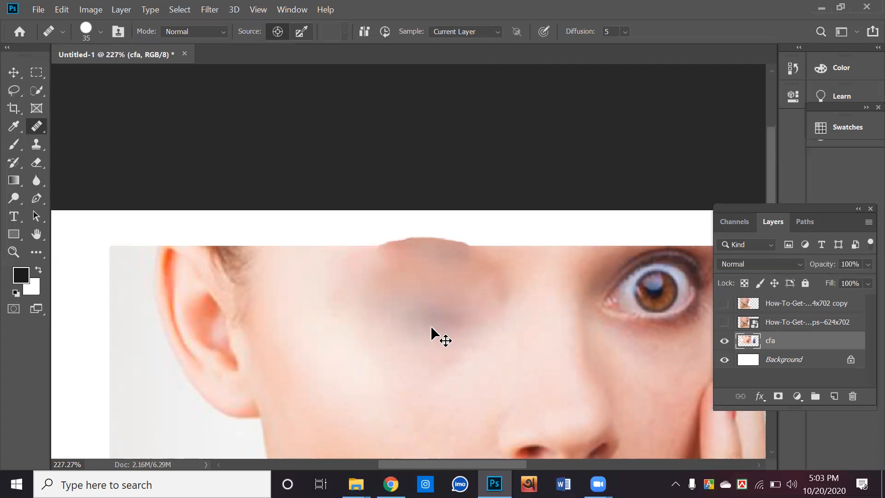
key(ctrl+alt+z)
key(ctrl+alt+z)
key(ctrl+alt+z)
key(ctrl+alt+z)
key(ctrl+alt+z)
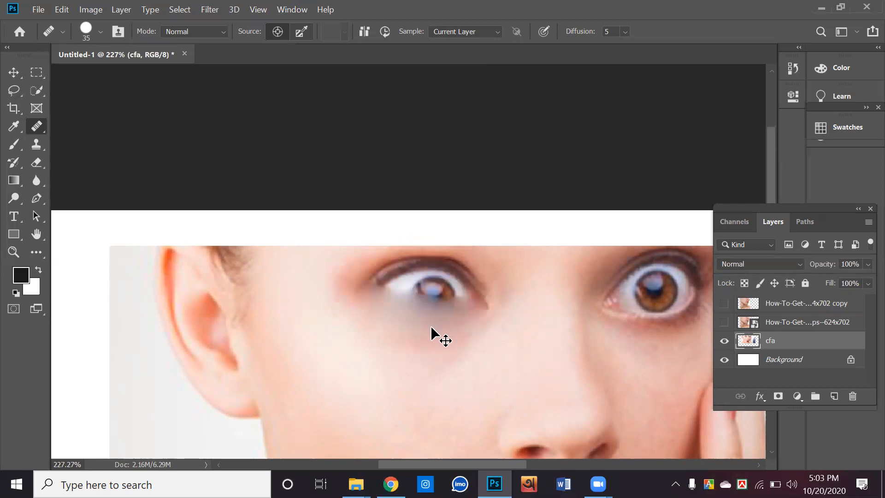
key(ctrl+alt+z)
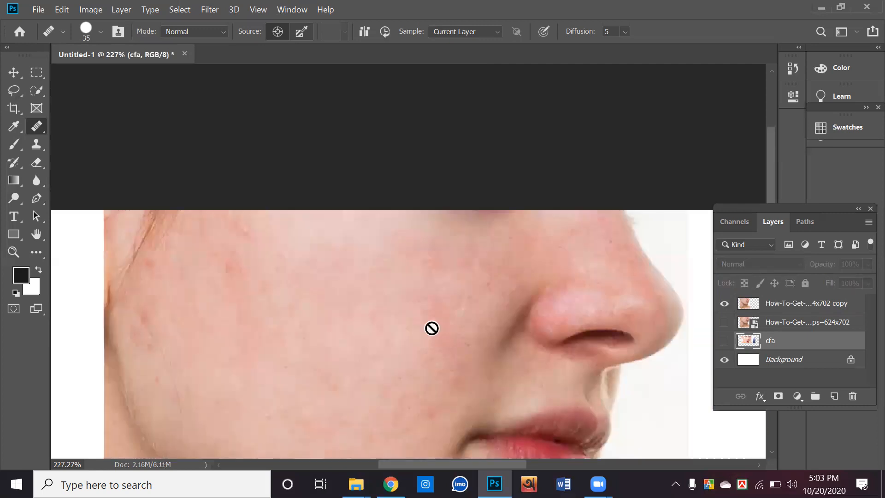
key(ctrl+alt+z)
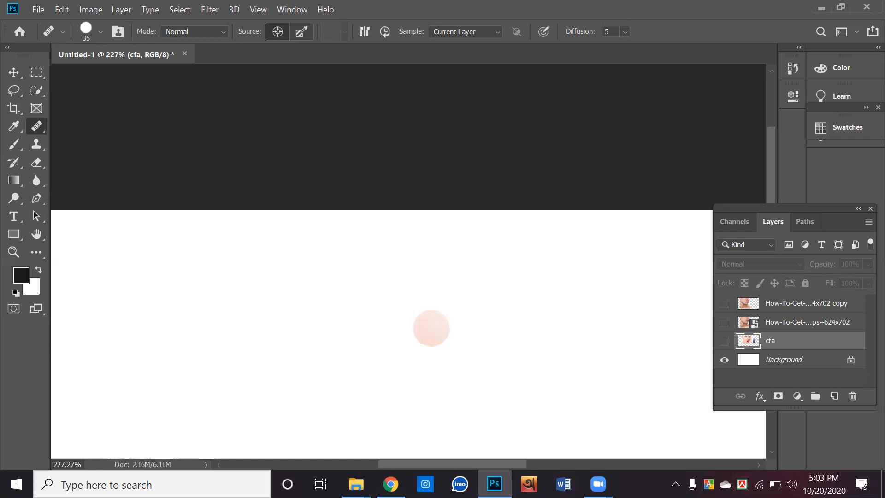
Show the copy layer of the cheek photo and make it the active layer for healing.
click(727, 305)
scroll(643, 382, down, 5)
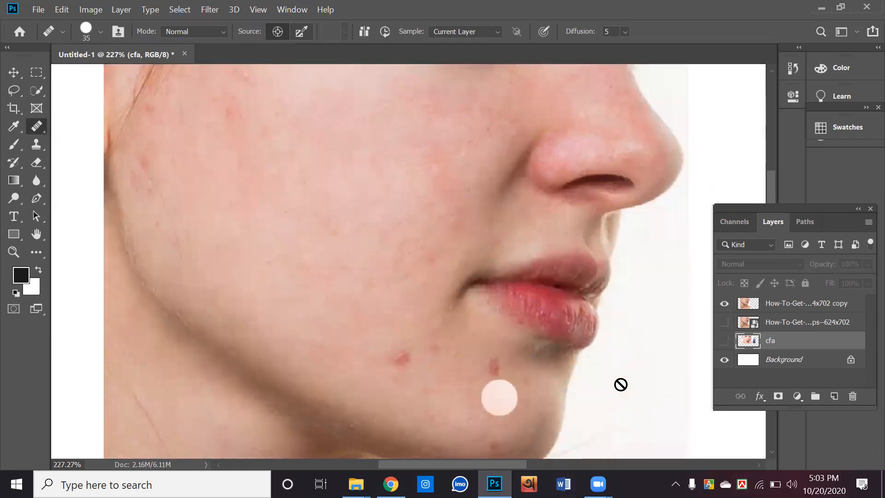
alt+click(460, 245)
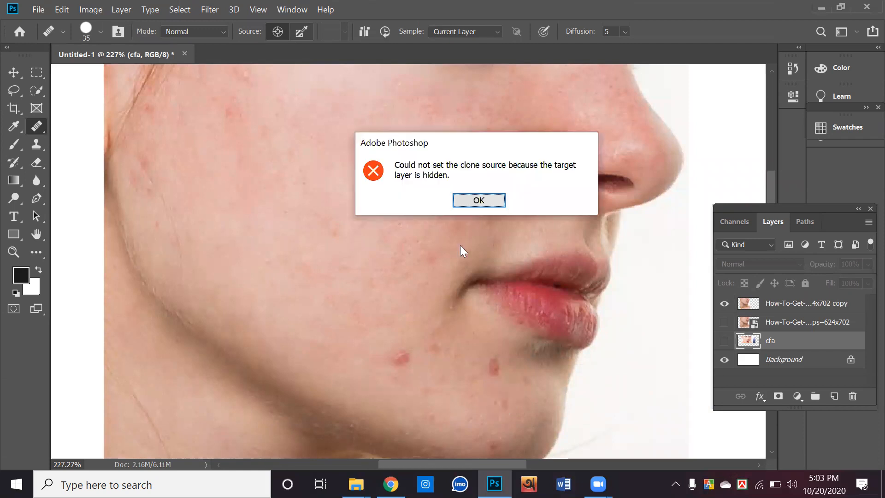
click(478, 197)
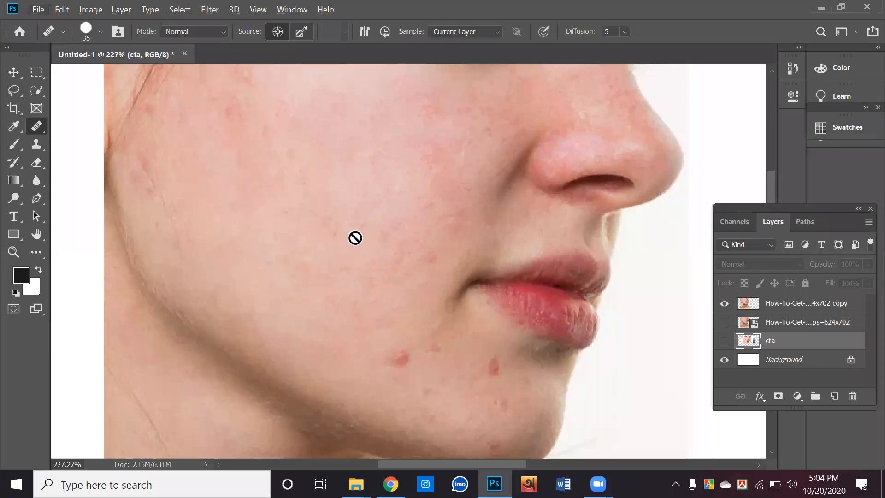
click(498, 220)
click(468, 200)
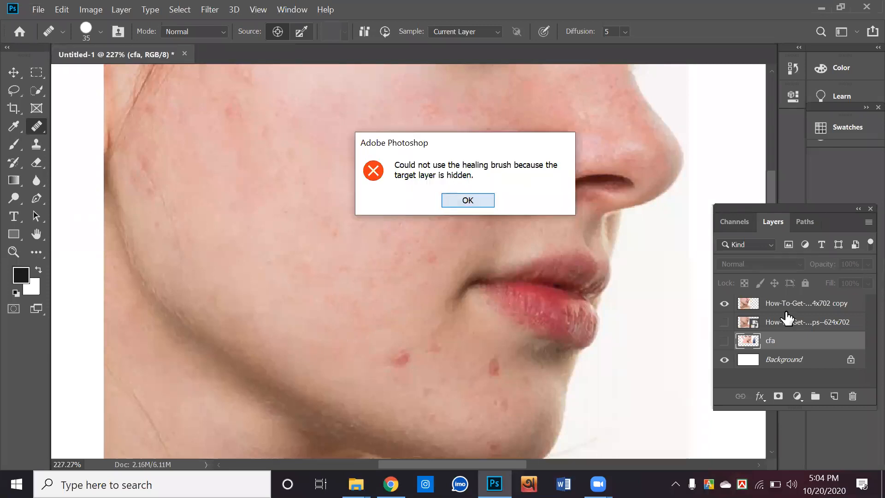
click(786, 303)
Sample clear skin from the middle of the cheek and heal the red spots below the mouth and on the lower cheek.
alt+click(304, 238)
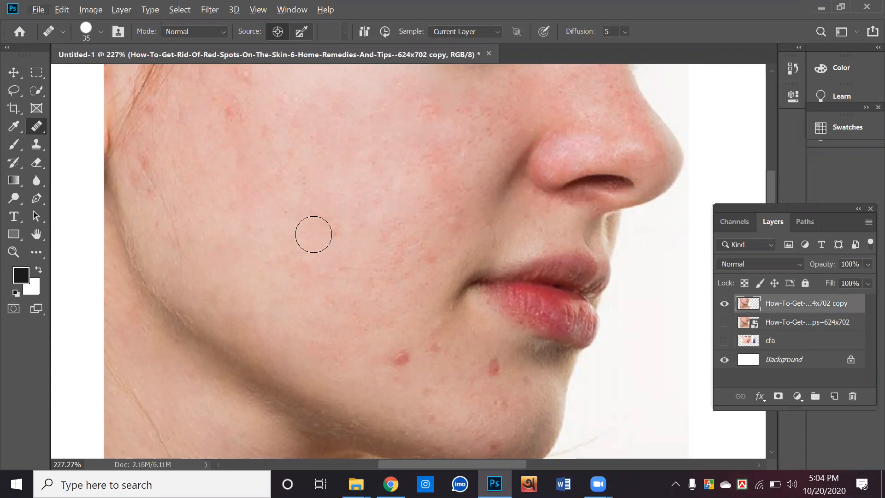
click(502, 337)
click(492, 365)
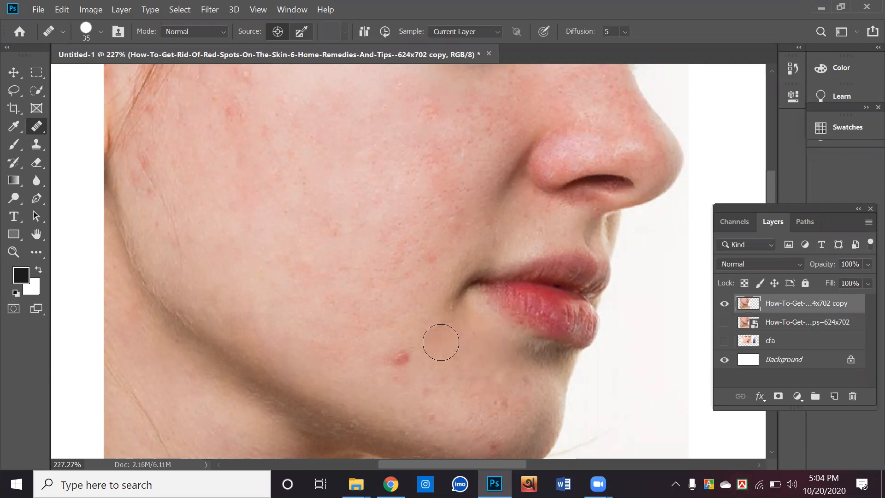
click(399, 357)
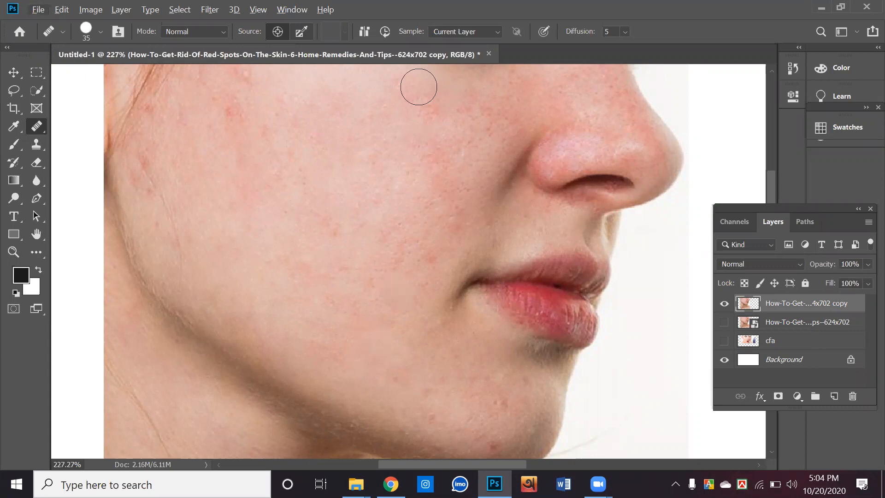
Try painting over the cheek with the nostril sampled as the healing source, and undo the strokes.
scroll(493, 247, up, 3)
drag(583, 264, 604, 259)
alt+click(604, 260)
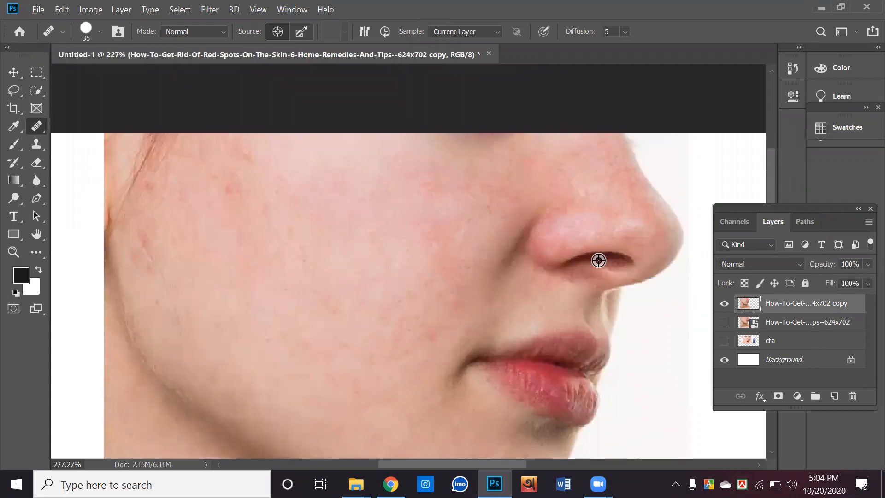
click(460, 284)
mouse_move(267, 281)
mouse_down()
mouse_move(227, 290)
mouse_move(266, 290)
mouse_move(216, 288)
mouse_move(262, 292)
mouse_move(205, 290)
mouse_move(238, 301)
mouse_move(263, 296)
mouse_move(255, 287)
mouse_move(264, 304)
mouse_move(217, 304)
mouse_move(203, 294)
mouse_move(263, 295)
mouse_up()
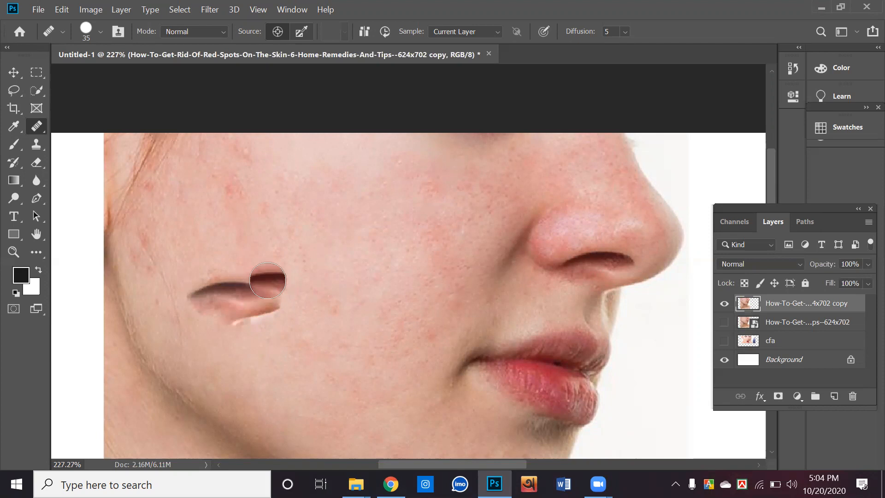
scroll(269, 272, down, 5)
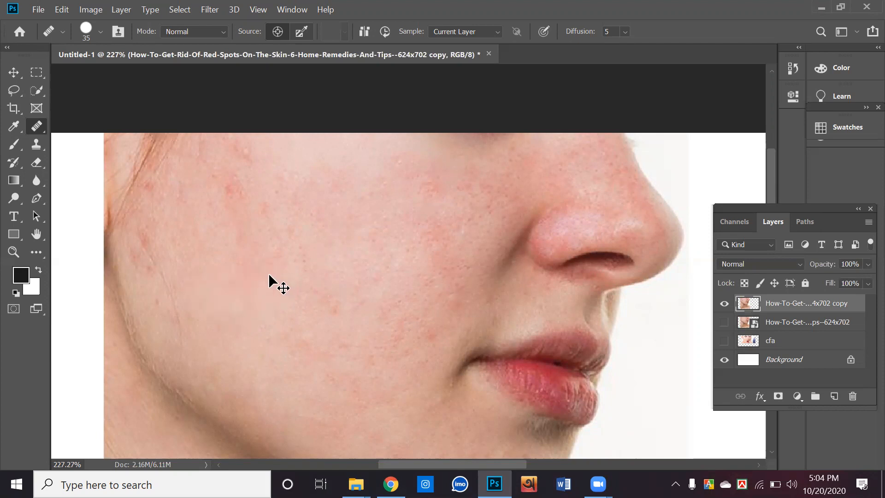
key(ctrl+z)
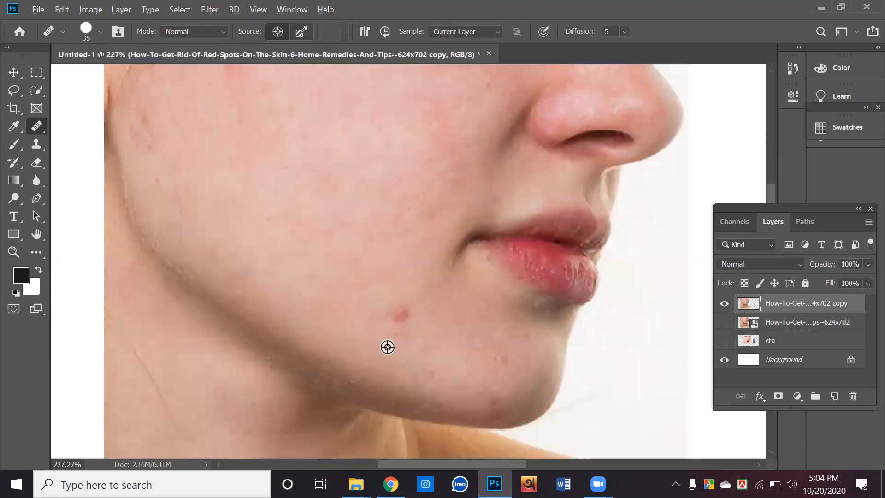
Heal the red spot on the lower cheek and the marks along the jaw with skin sampled beside them.
alt+click(368, 335)
click(395, 316)
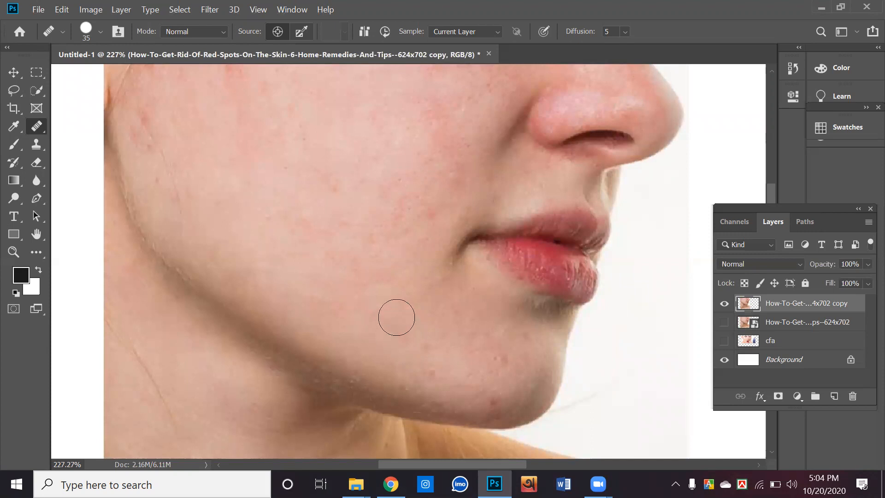
click(374, 317)
alt+click(364, 317)
click(397, 334)
click(395, 352)
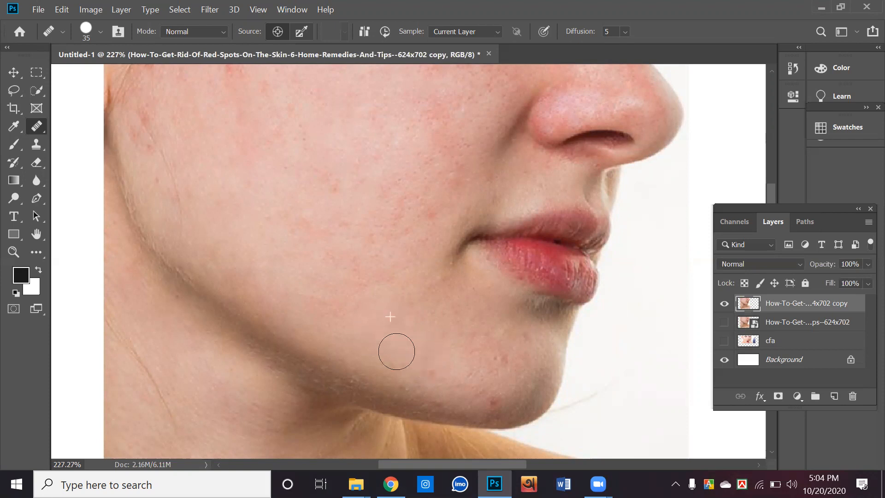
click(439, 380)
Heal the remaining blemishes on the chin and below the lip with skin sampled from the lower cheek and chin.
scroll(352, 268, down, 3)
scroll(353, 251, down, 1)
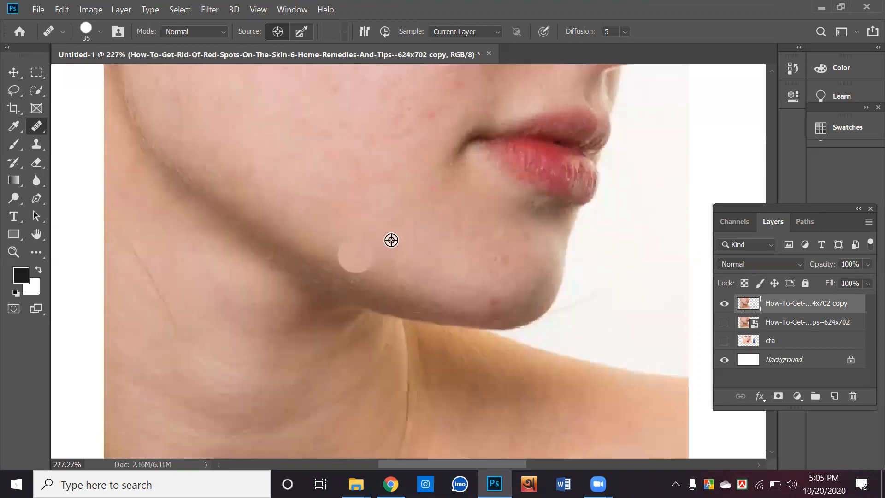
alt+click(391, 240)
click(498, 266)
click(414, 312)
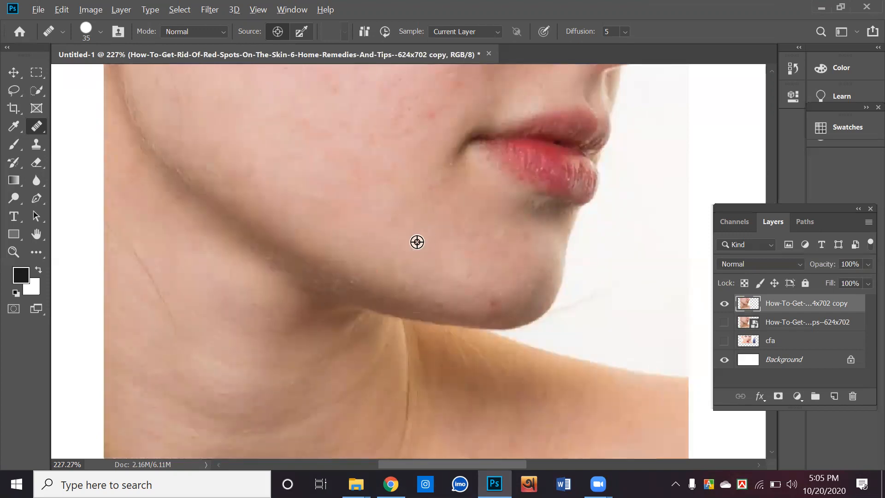
click(494, 295)
click(538, 266)
alt+click(440, 242)
click(498, 231)
click(513, 246)
Heal the outer lower cheek with a Healing Brush stroke using skin sampled near the jawline.
scroll(438, 239, up, 3)
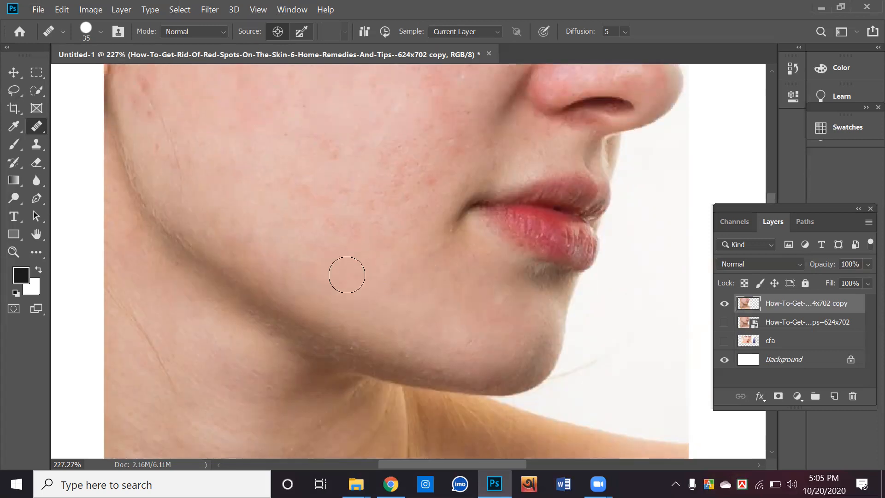
scroll(323, 263, up, 4)
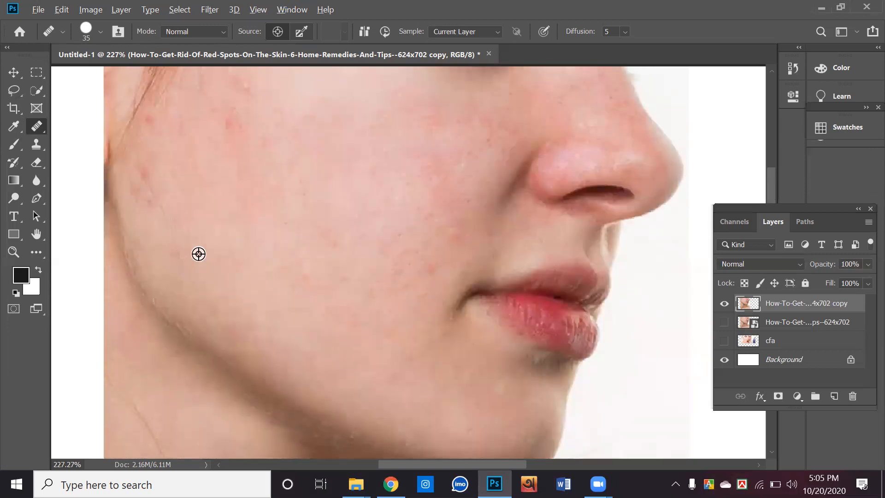
alt+click(182, 276)
drag(230, 281, 250, 298)
scroll(431, 259, up, 1)
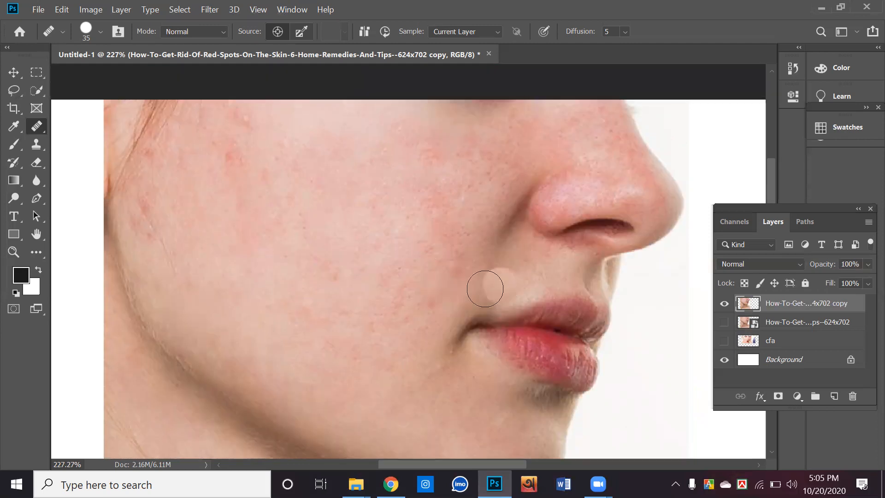
Switch to the Patch tool and outline the nostril opening as the patch area.
scroll(485, 289, up, 3)
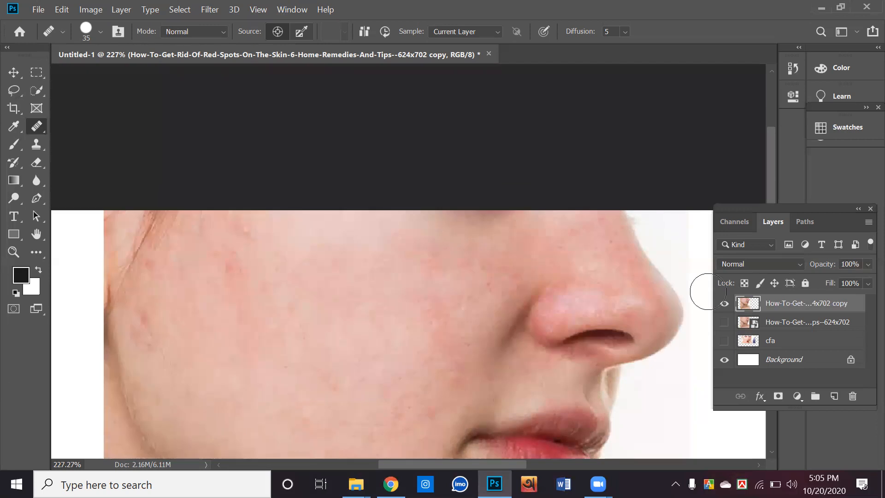
scroll(412, 245, down, 2)
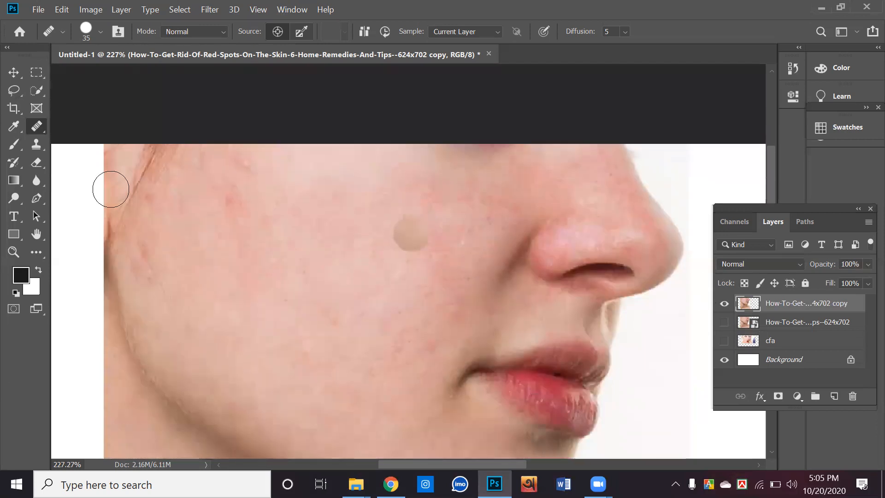
scroll(111, 189, down, 1)
right_click(37, 126)
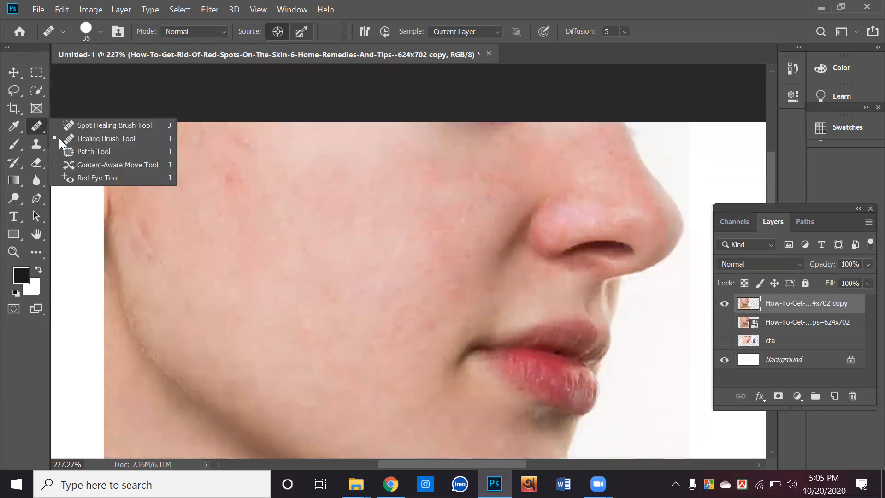
click(82, 152)
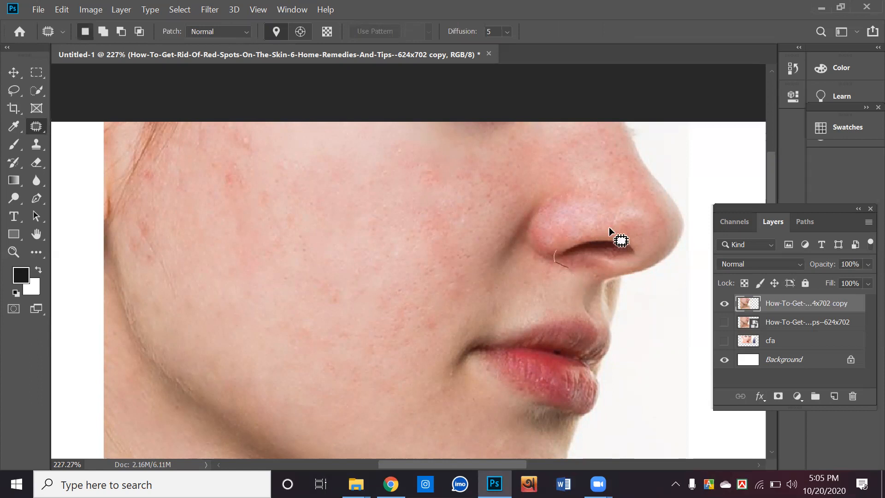
drag(652, 249, 548, 270)
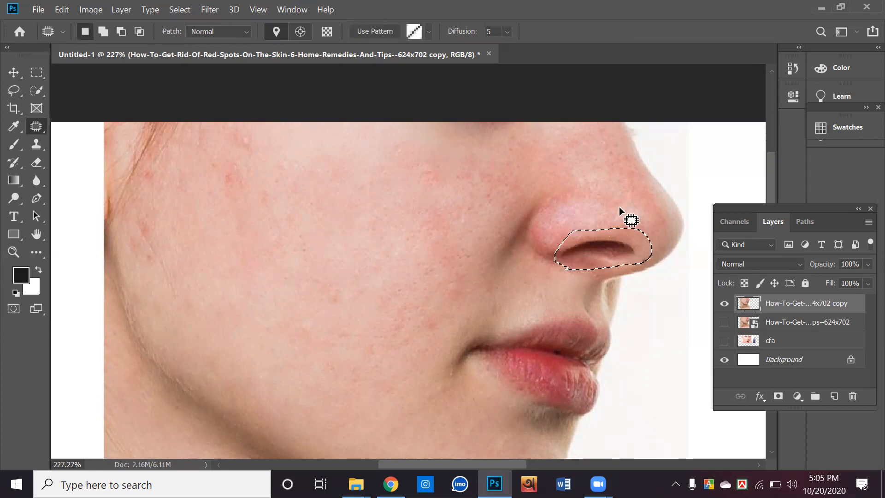
Try to patch the selected nostril with smooth cheek skin and clear the selection.
drag(599, 233, 256, 275)
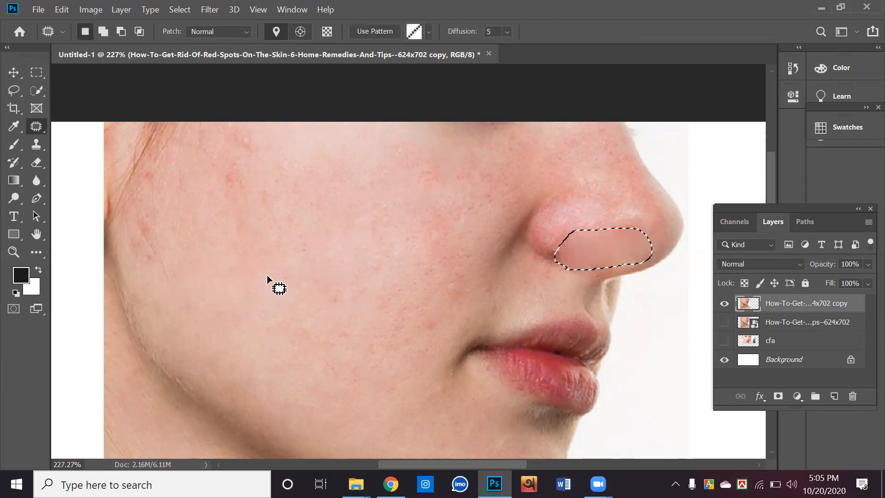
click(310, 254)
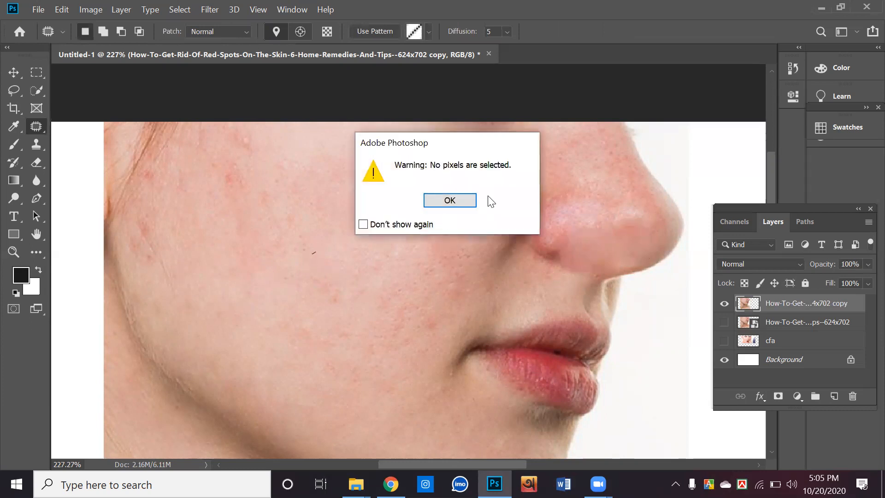
click(466, 199)
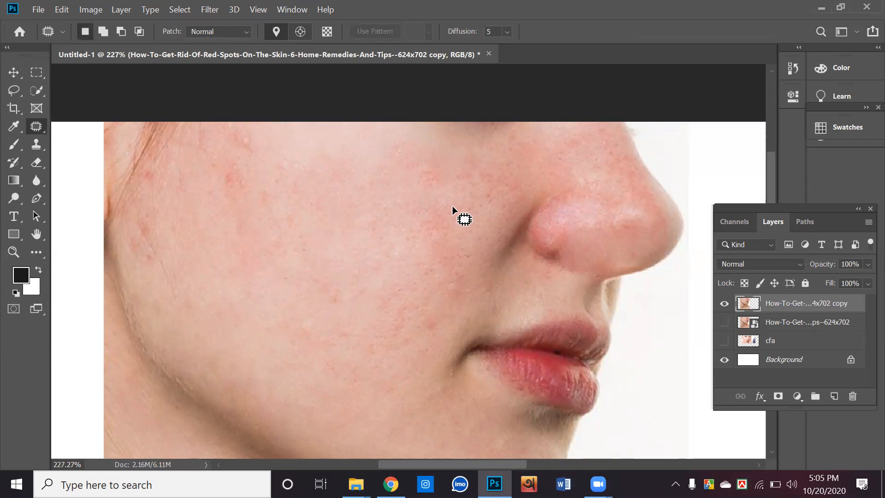
scroll(493, 271, up, 3)
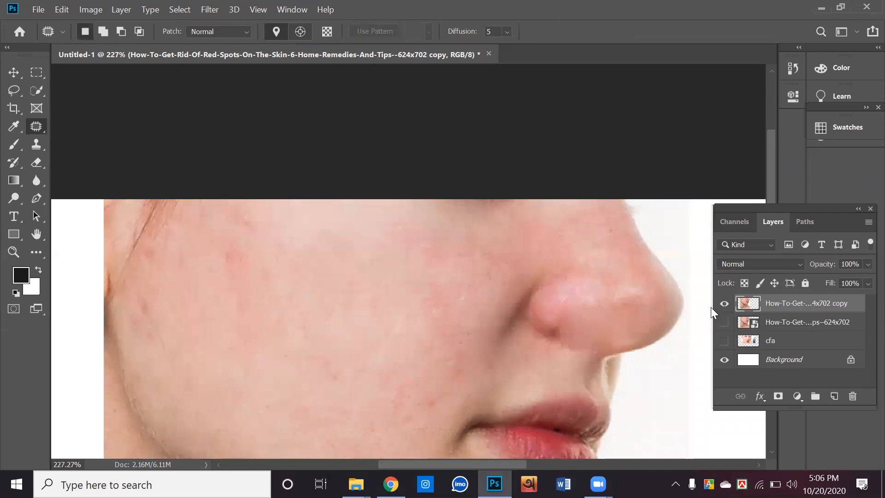
scroll(706, 314, down, 3)
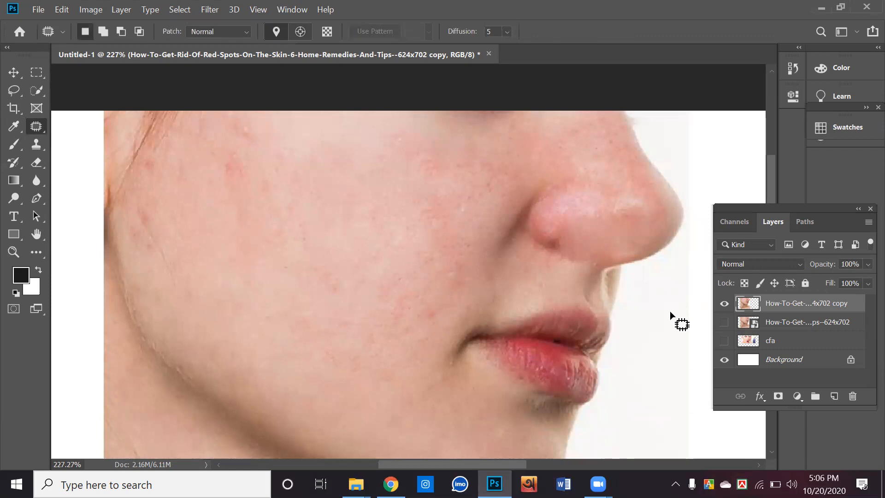
scroll(668, 275, down, 1)
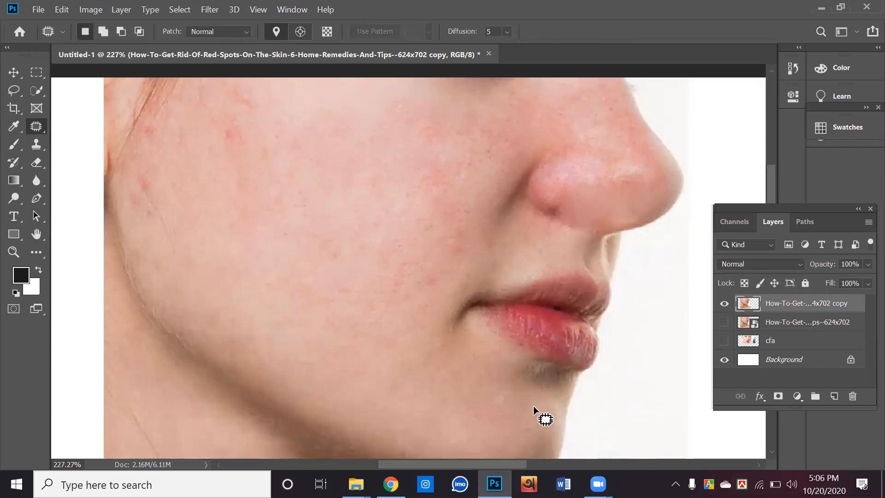
Undo the nostril patch along with its deselection and outline.
key(ctrl+z)
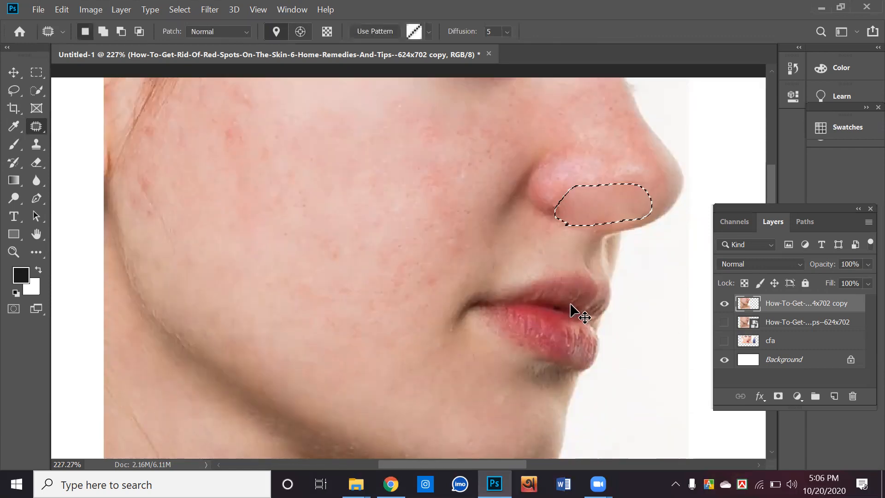
key(ctrl+z)
key(ctrl+z)
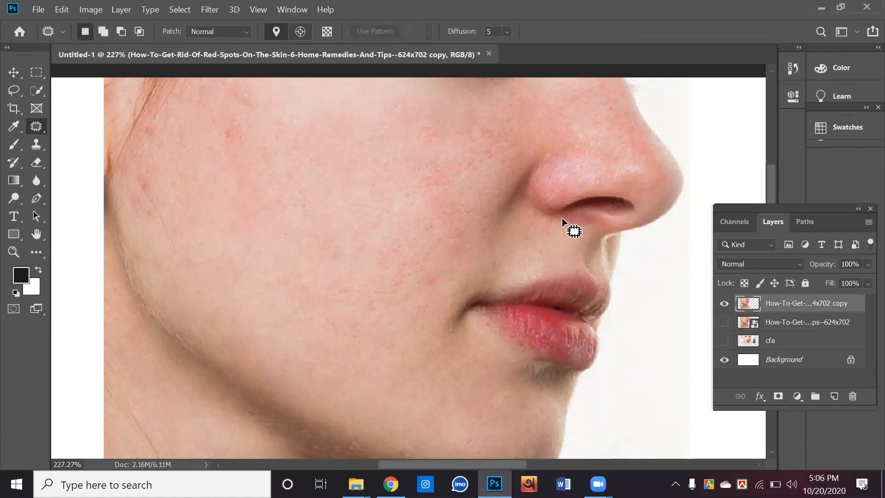
Outline the nostril with the Patch tool, replace it with smooth cheek skin, and deselect.
mouse_move(543, 206)
mouse_down()
mouse_move(613, 186)
mouse_move(652, 206)
mouse_move(572, 234)
mouse_move(585, 242)
mouse_move(603, 205)
mouse_move(557, 179)
mouse_move(595, 177)
mouse_move(576, 162)
mouse_move(443, 262)
mouse_move(496, 342)
mouse_move(541, 335)
mouse_up()
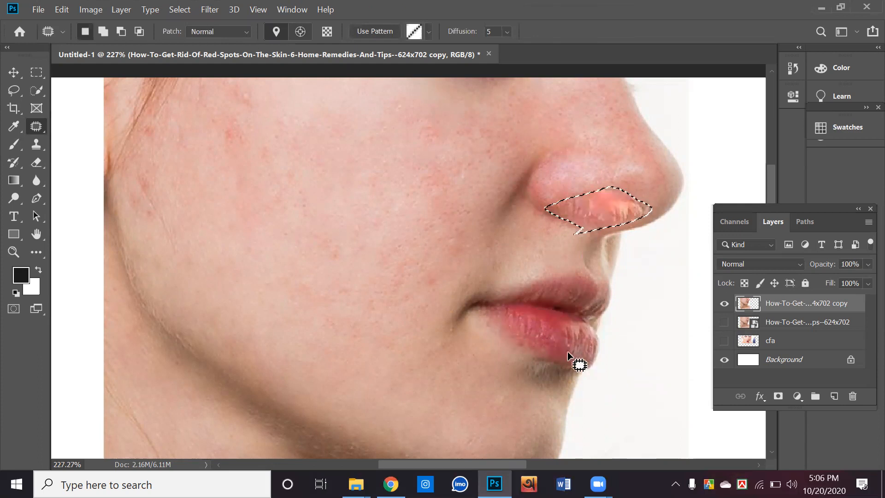
drag(599, 209, 277, 259)
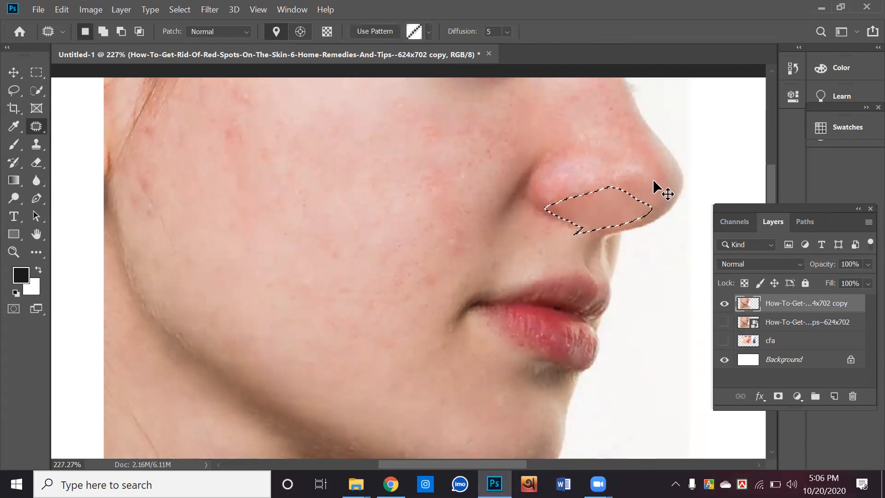
key(ctrl+d)
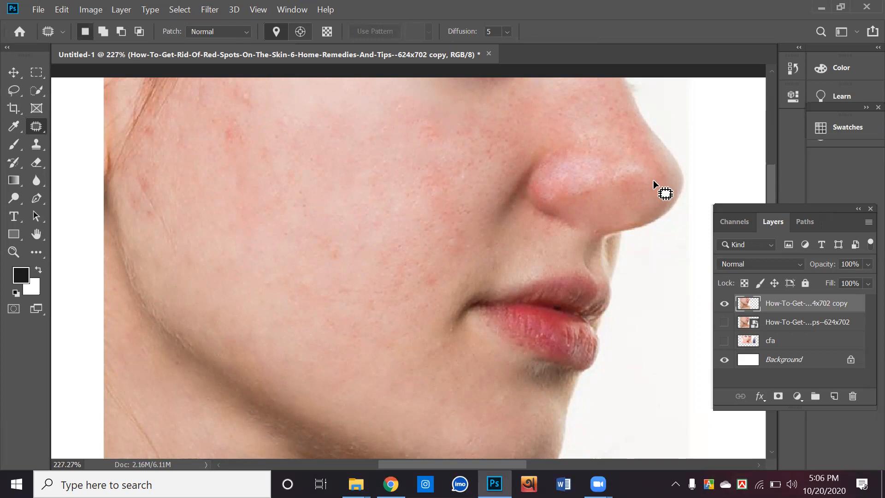
Hide the retouched face copy layer and place the downloaded cfa.jpg from the browser into the document.
click(725, 303)
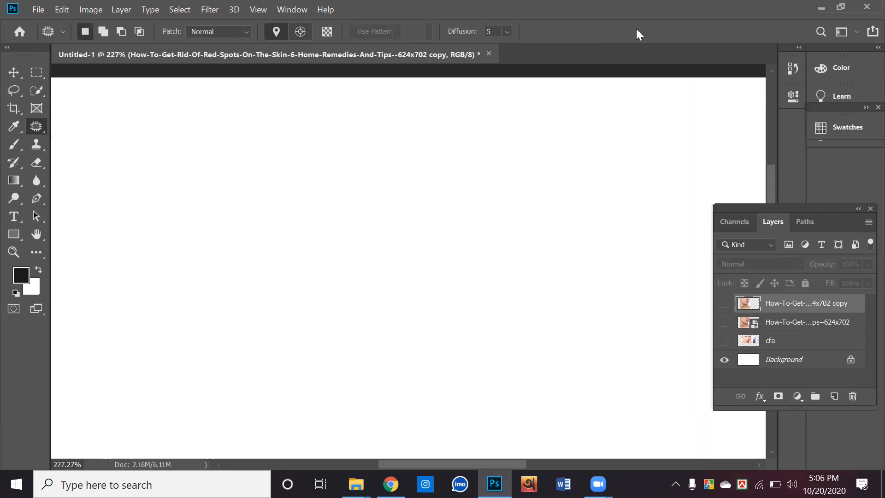
drag(636, 10, 545, 4)
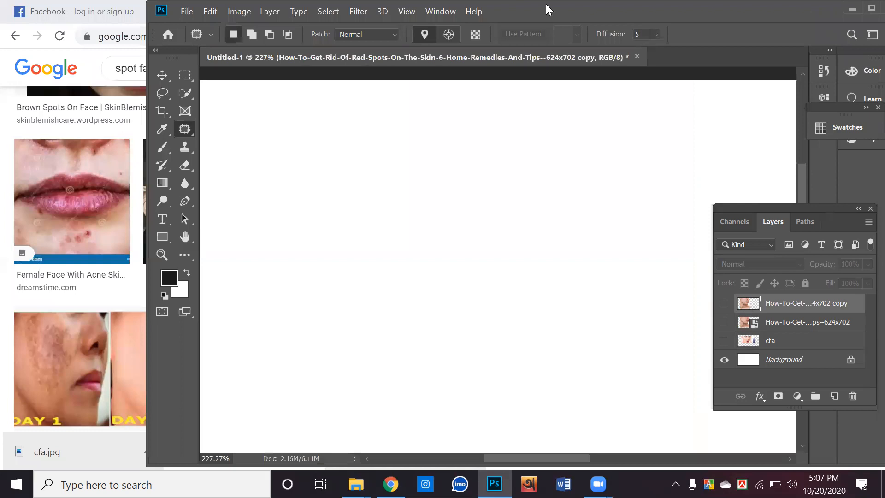
drag(46, 451, 455, 304)
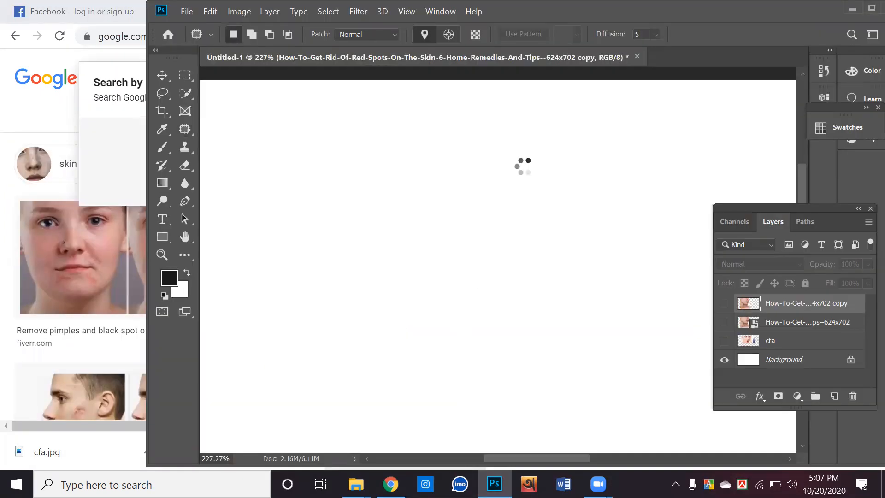
double_click(571, 10)
key(Return)
Rasterize the newly placed cfa layer.
right_click(814, 318)
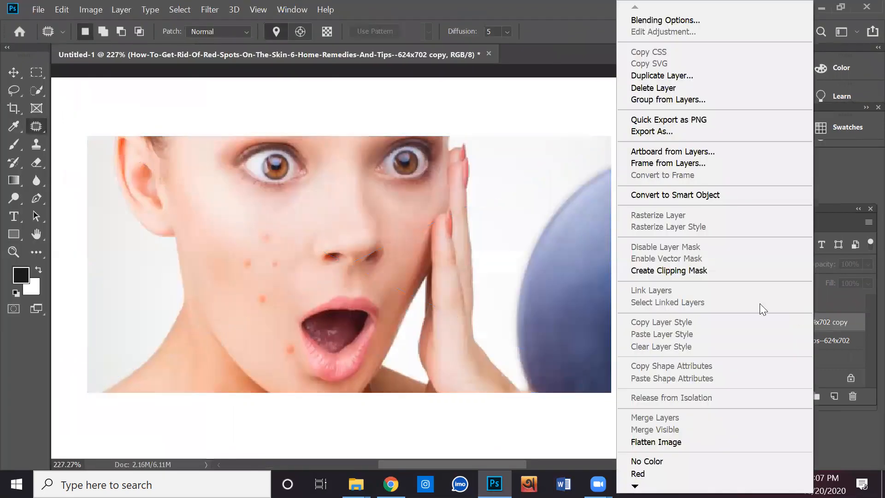
click(823, 305)
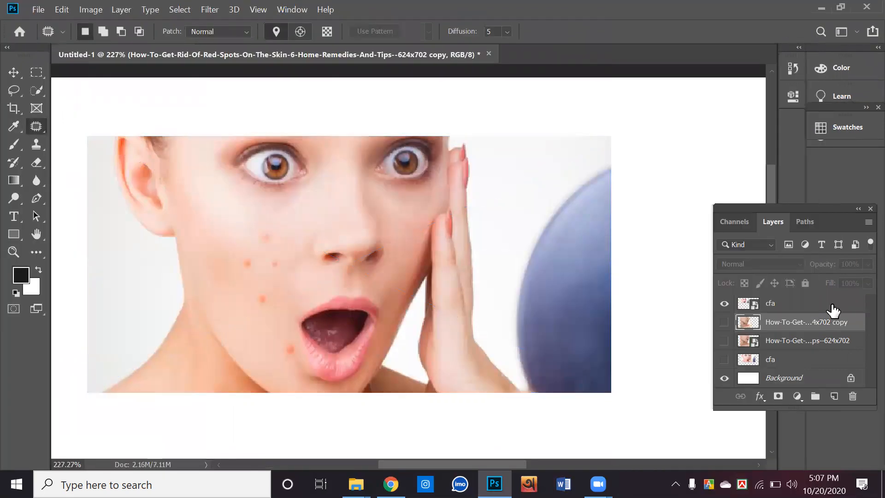
click(816, 308)
right_click(815, 310)
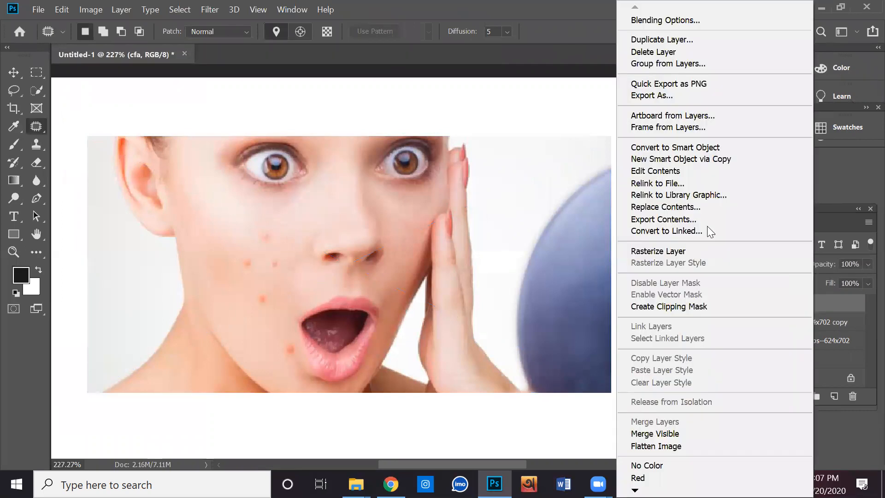
click(681, 248)
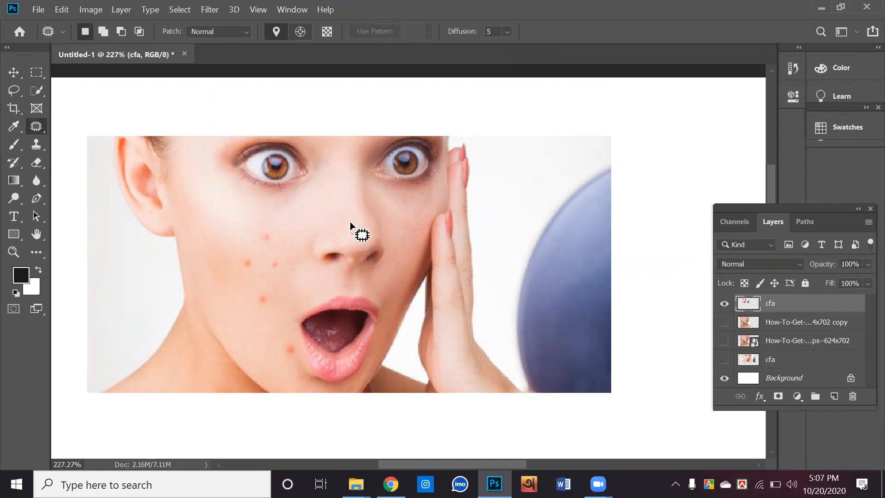
Use the Patch tool to copy cheek blemishes onto the nose and the clear cheek beside the hand, deselecting after each patch.
mouse_move(352, 237)
mouse_down()
mouse_move(317, 253)
mouse_move(265, 301)
mouse_up()
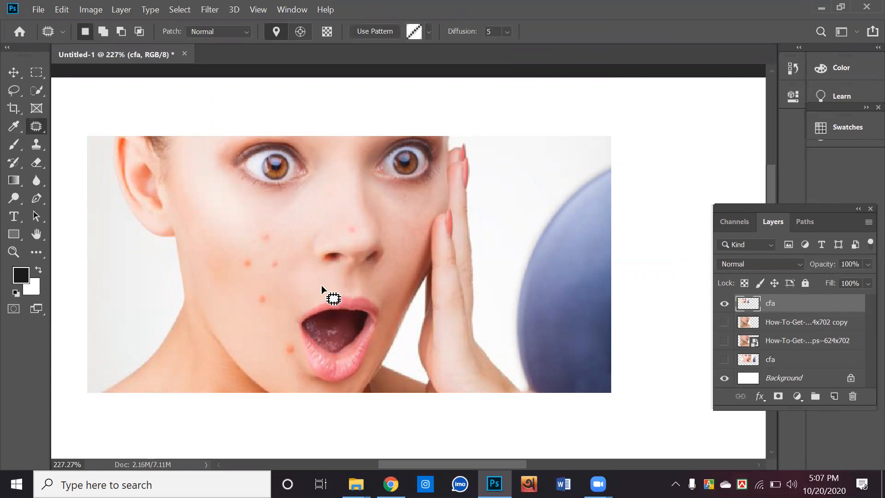
key(ctrl+d)
mouse_move(421, 197)
mouse_down()
mouse_move(397, 234)
mouse_move(417, 217)
mouse_move(416, 197)
mouse_move(362, 207)
mouse_move(257, 261)
mouse_up()
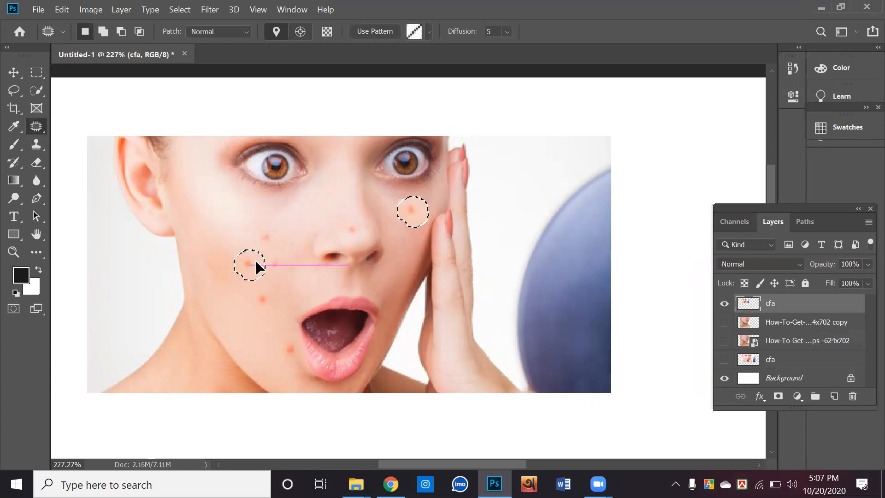
drag(255, 260, 256, 261)
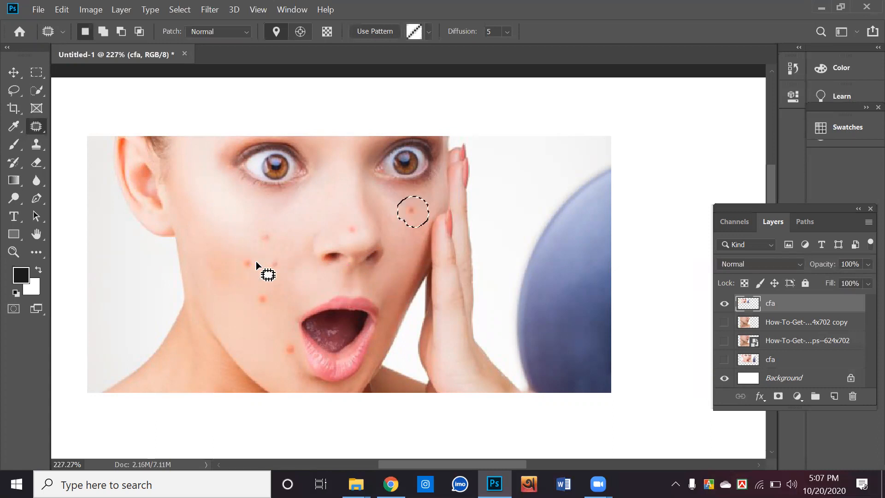
key(ctrl+d)
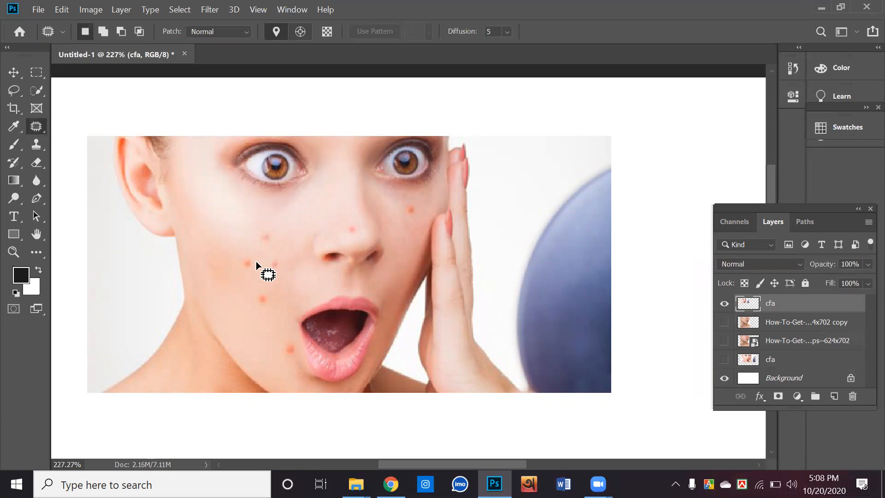
Remove the uppermost red spot on the blemished cheek with the Spot Healing Brush tool.
right_click(34, 125)
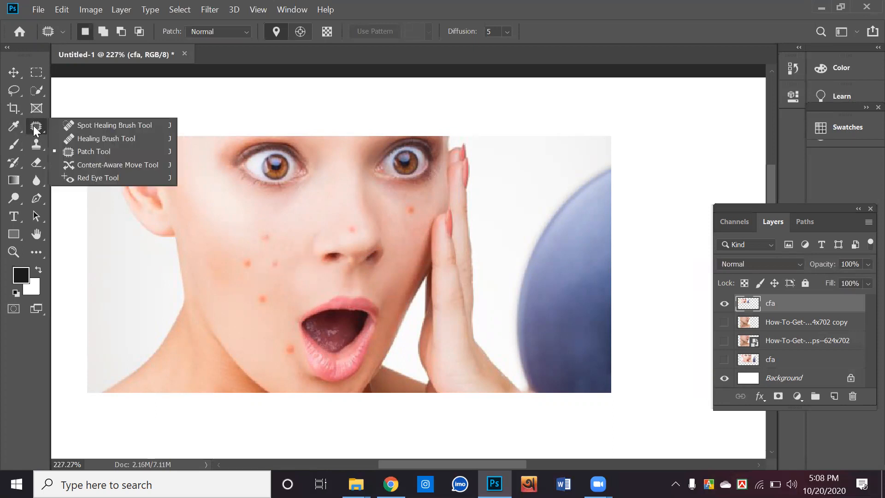
click(75, 124)
drag(266, 238, 286, 238)
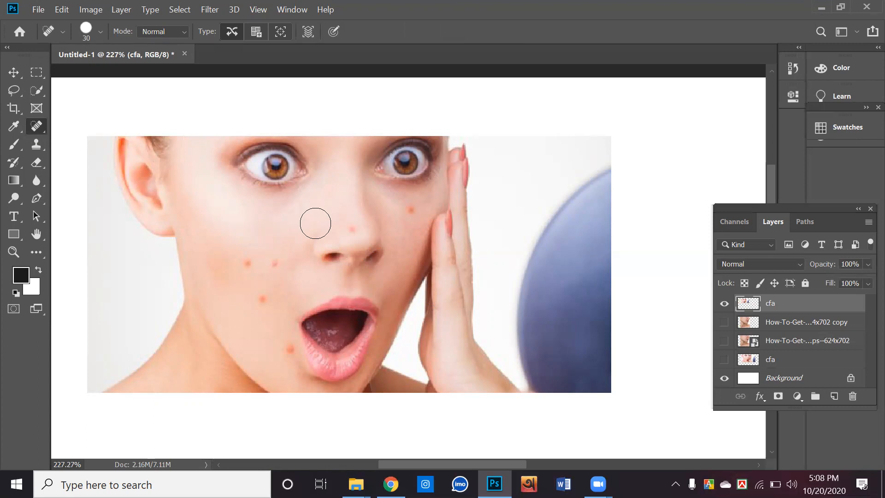
Remove the three remaining cheek spots with the Healing Brush tool, sampling clean skin near each one.
right_click(40, 129)
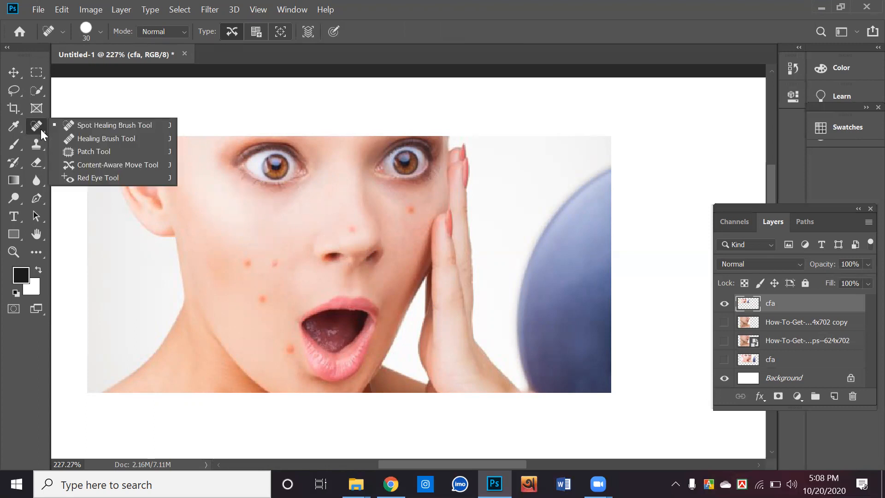
click(66, 138)
alt+click(286, 244)
click(276, 262)
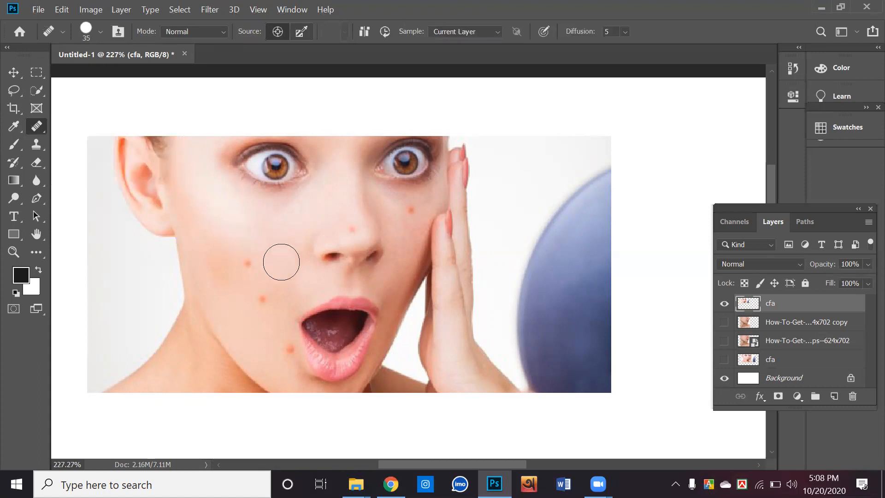
alt+click(222, 236)
click(247, 263)
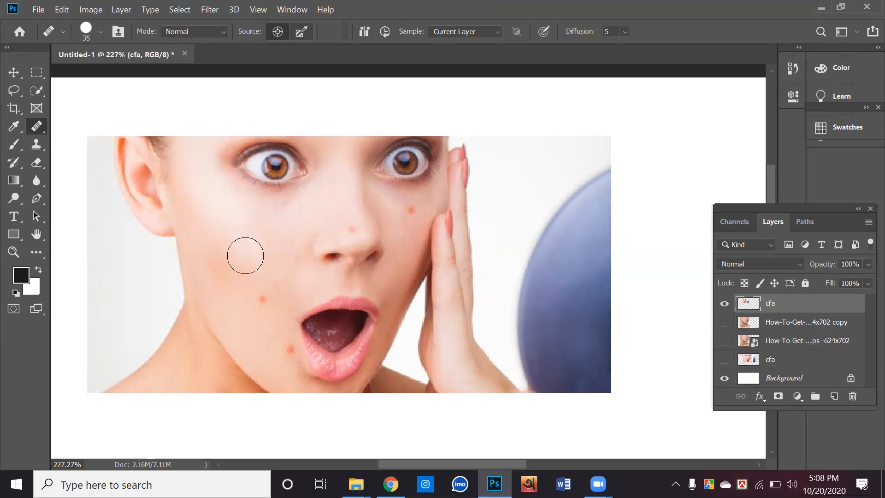
alt+click(255, 338)
click(264, 300)
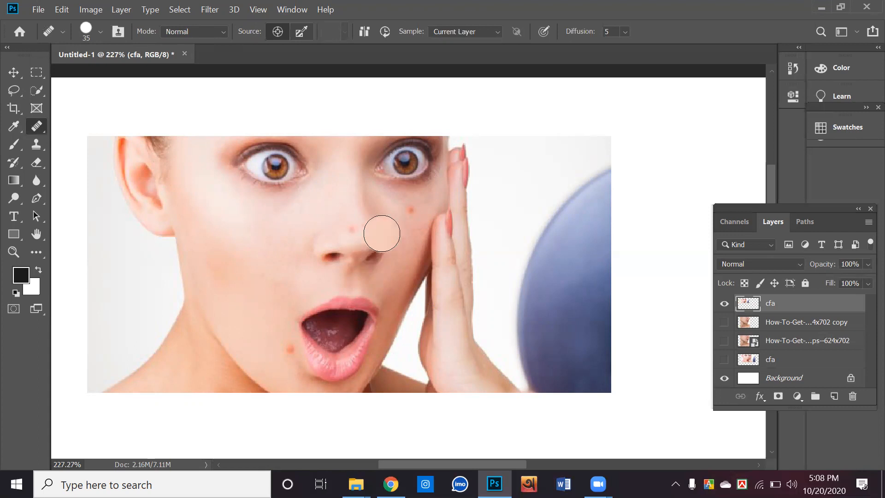
Patch the red spot beside the lower lip with clean cheek skin using the Patch tool, and deselect.
scroll(293, 316, down, 2)
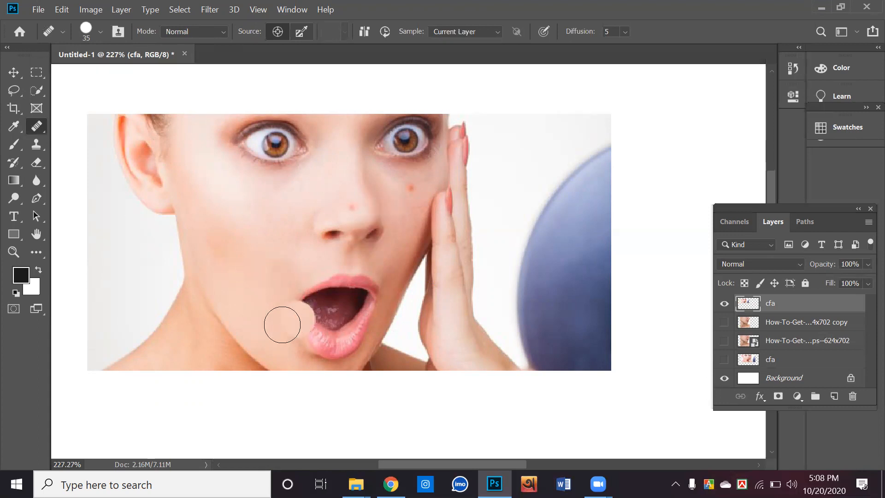
scroll(282, 325, down, 2)
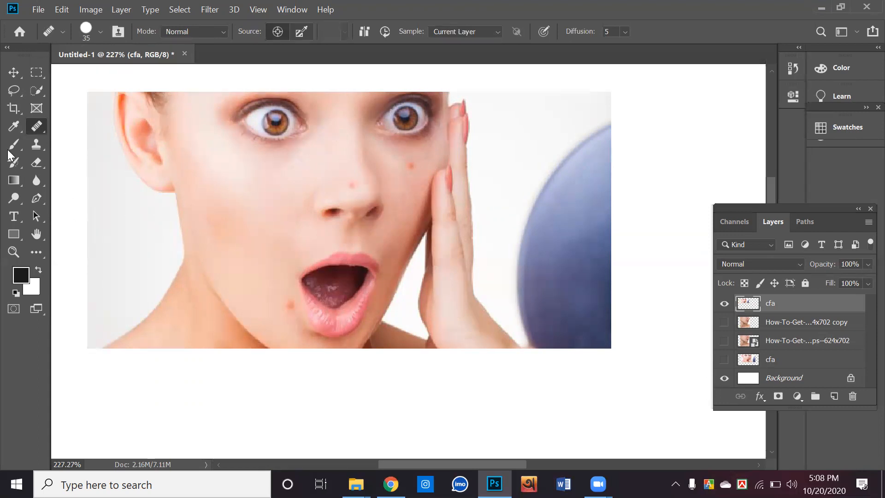
click(36, 122)
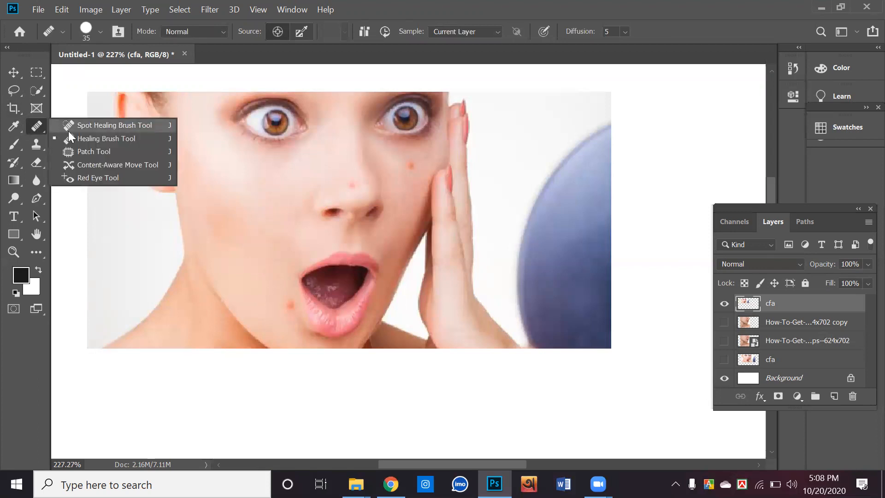
click(72, 151)
scroll(278, 218, down, 9)
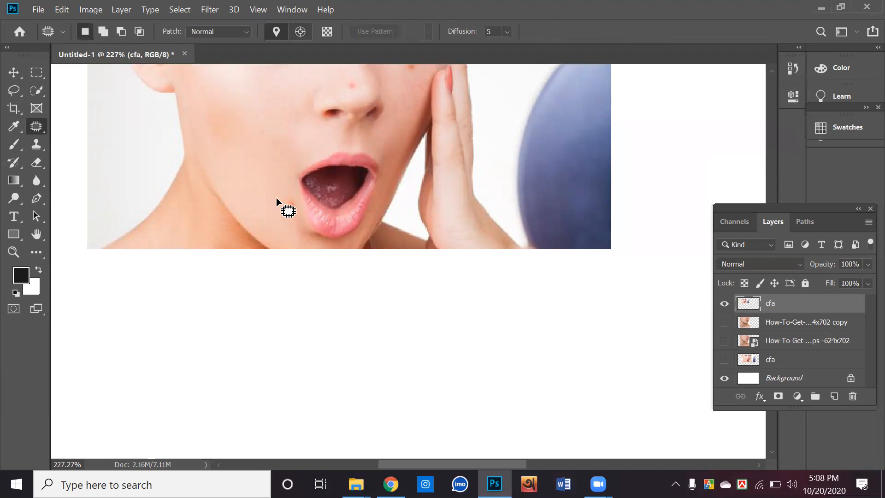
mouse_move(297, 206)
mouse_down()
mouse_move(287, 208)
mouse_move(272, 180)
mouse_up()
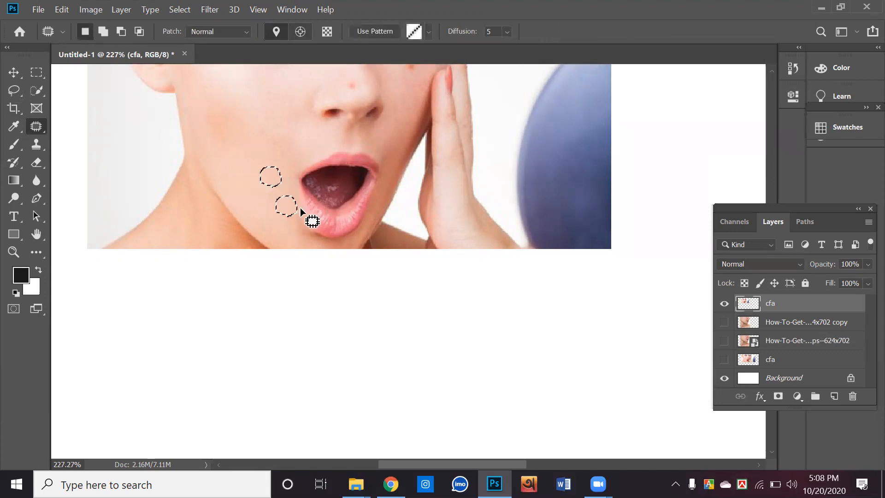
key(ctrl+d)
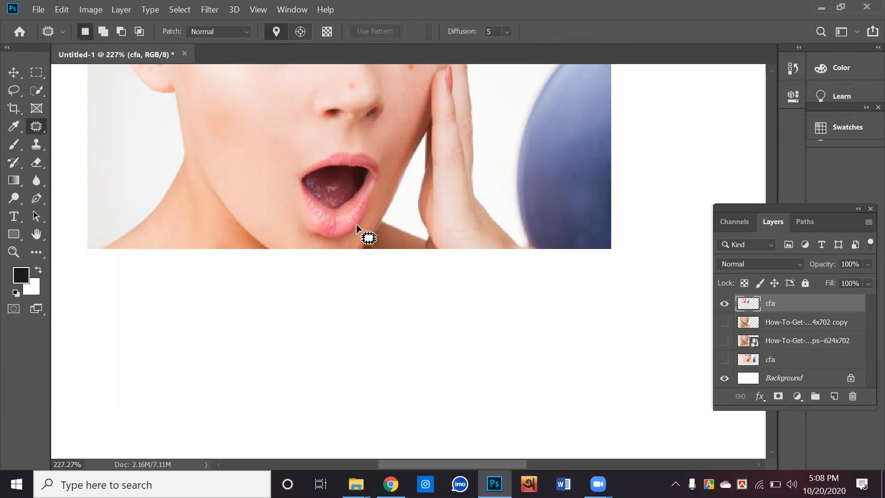
scroll(356, 224, up, 3)
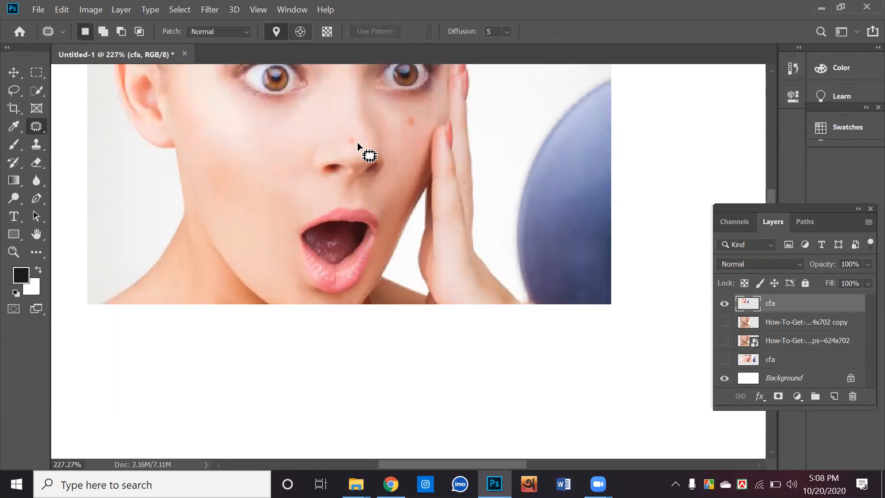
Patch the red spots on the nose and on the cheek beside the hand with clean skin, deselecting after each patch.
mouse_move(341, 135)
mouse_down()
mouse_move(365, 153)
mouse_move(344, 141)
mouse_up()
click(413, 136)
mouse_move(416, 133)
mouse_down()
mouse_move(422, 124)
mouse_move(397, 142)
mouse_up()
click(429, 157)
scroll(430, 187, up, 3)
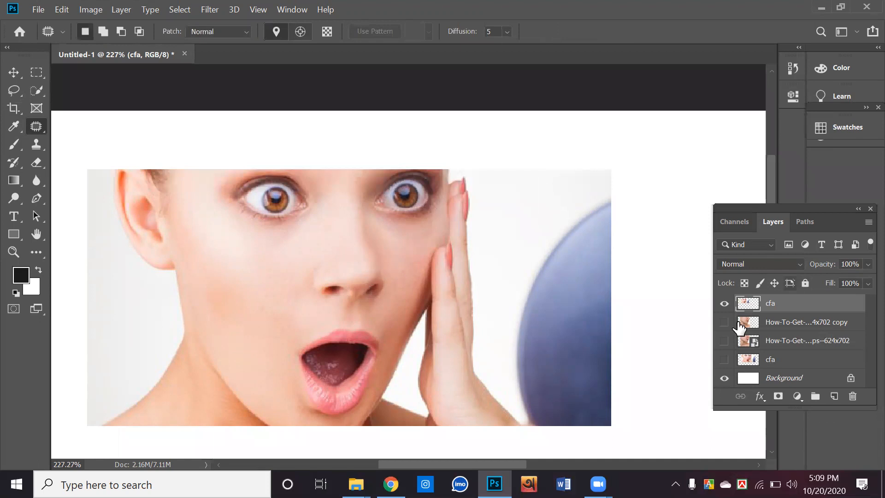
scroll(609, 362, down, 1)
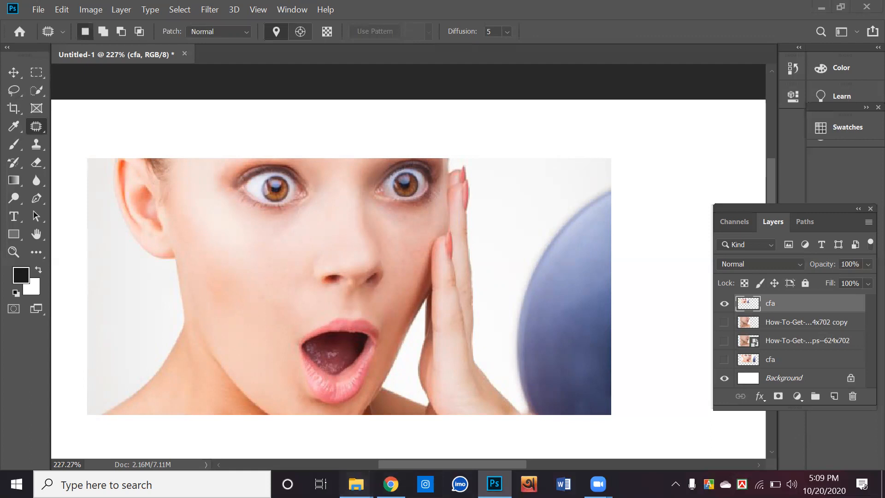
Switch to File Explorer and look through the Downloads folder for another face photo.
mouse_move(356, 484)
click(413, 449)
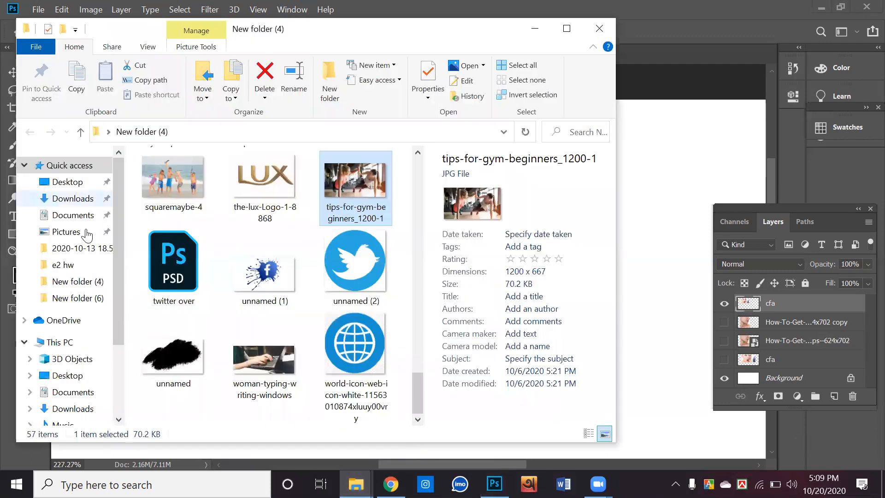
click(94, 199)
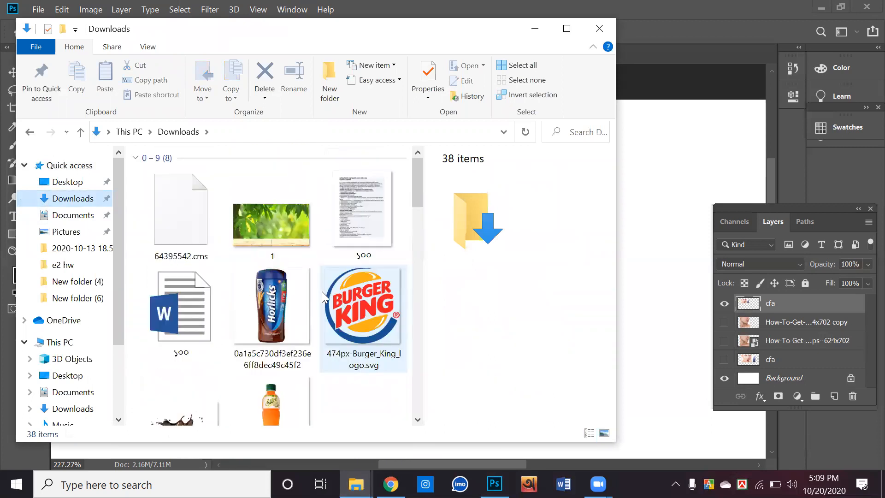
scroll(328, 295, down, 10)
scroll(333, 295, up, 6)
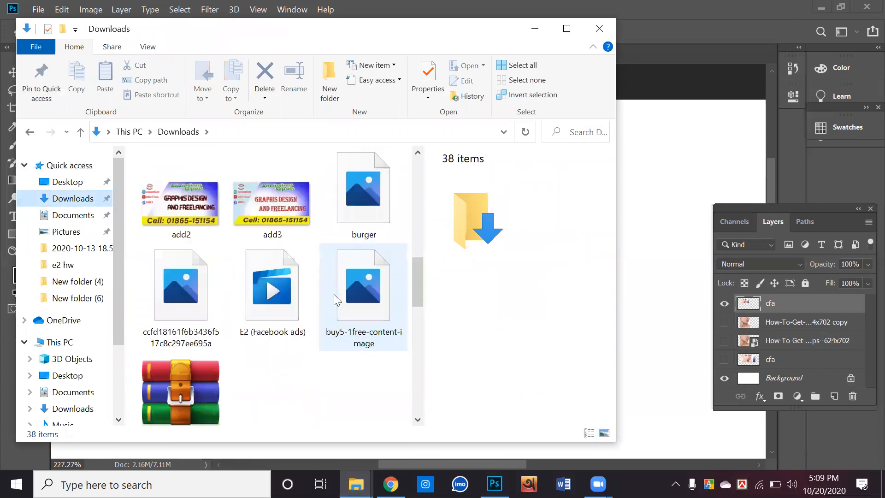
scroll(334, 295, up, 4)
click(90, 196)
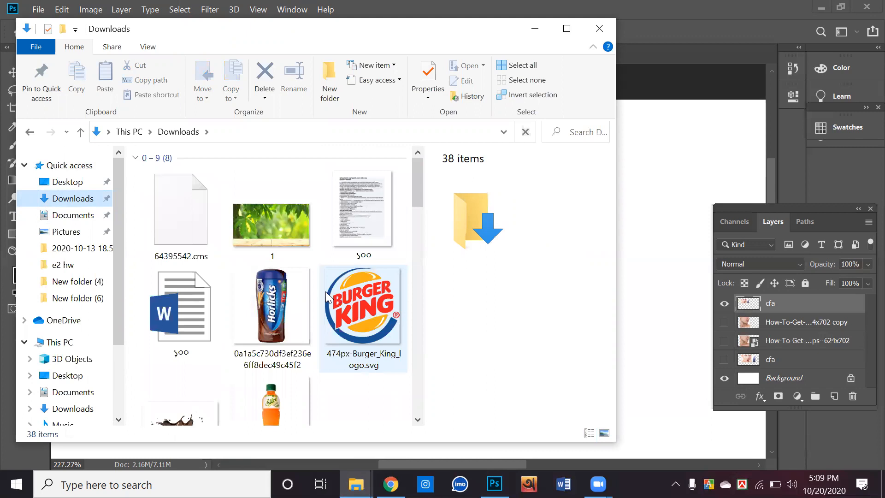
Open the acne-scarred face photo from the desktop's e2 hw folder as a separate document in Photoshop.
click(89, 182)
click(293, 208)
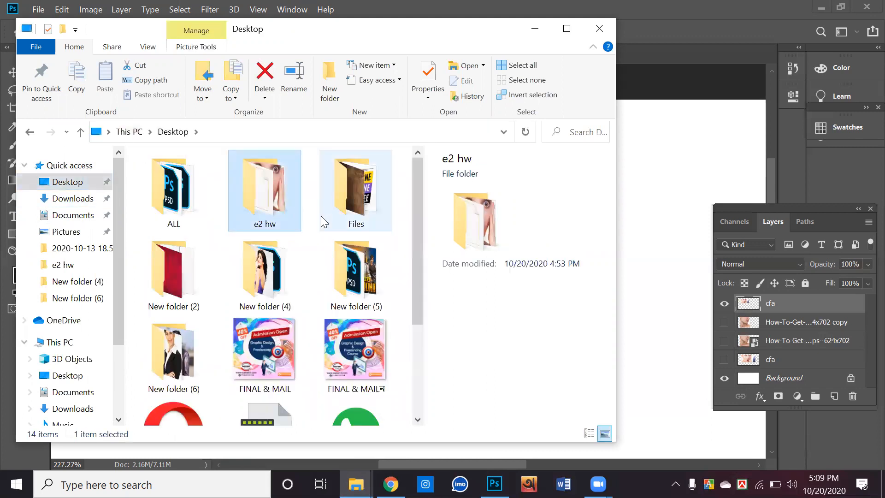
double_click(266, 219)
scroll(294, 330, down, 3)
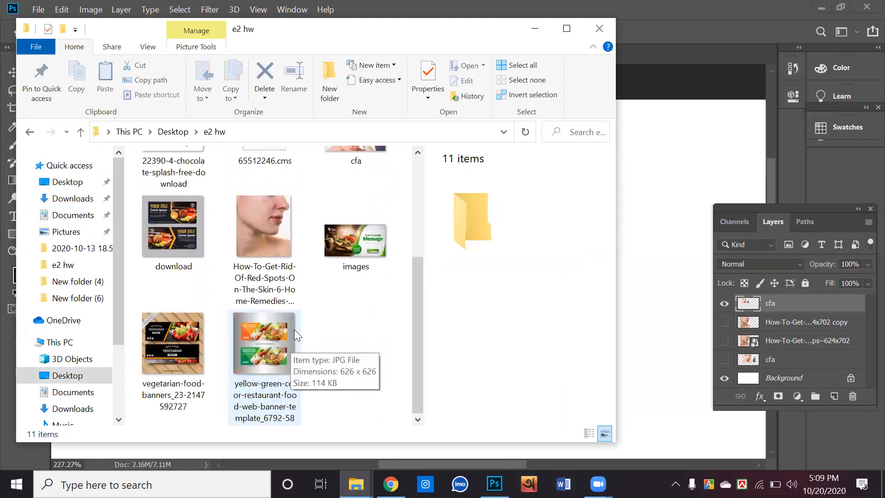
scroll(294, 329, up, 3)
click(167, 181)
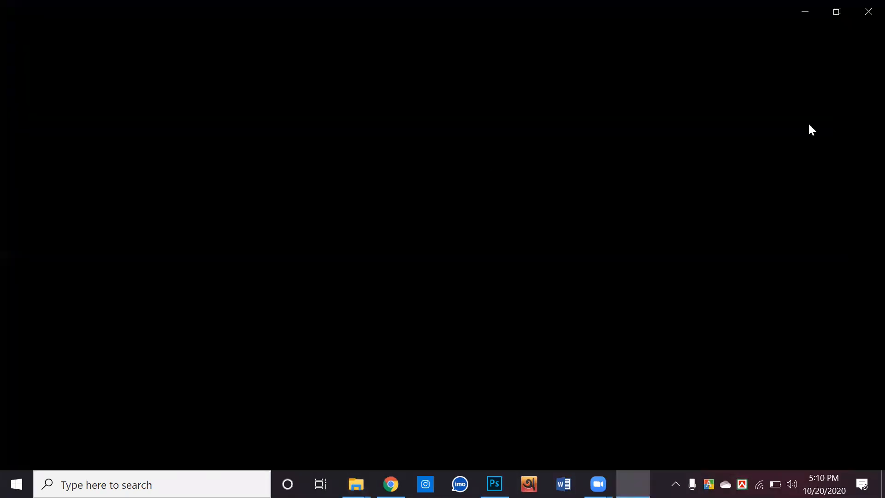
click(867, 10)
drag(173, 181, 838, 313)
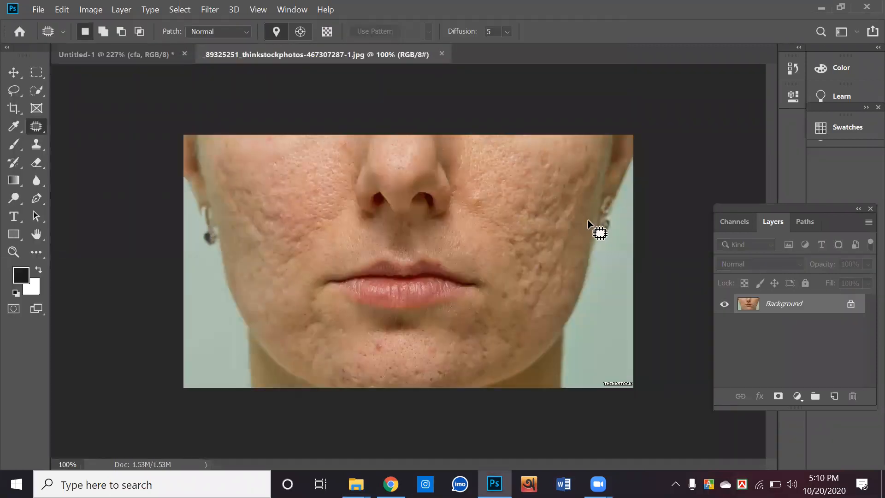
Unlock the photo's Background layer and duplicate it.
click(851, 304)
key(ctrl+j)
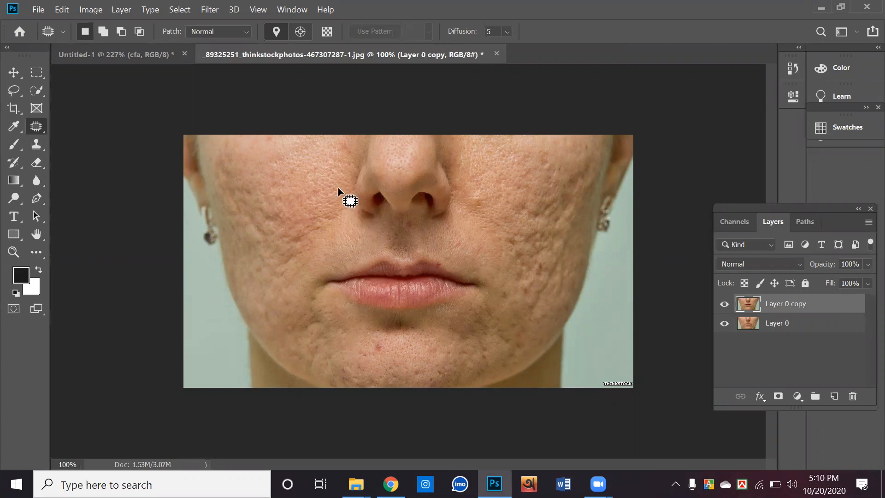
Outline the scarred cheek on the photo's left side with the Lasso tool and copy it to a new layer.
click(14, 90)
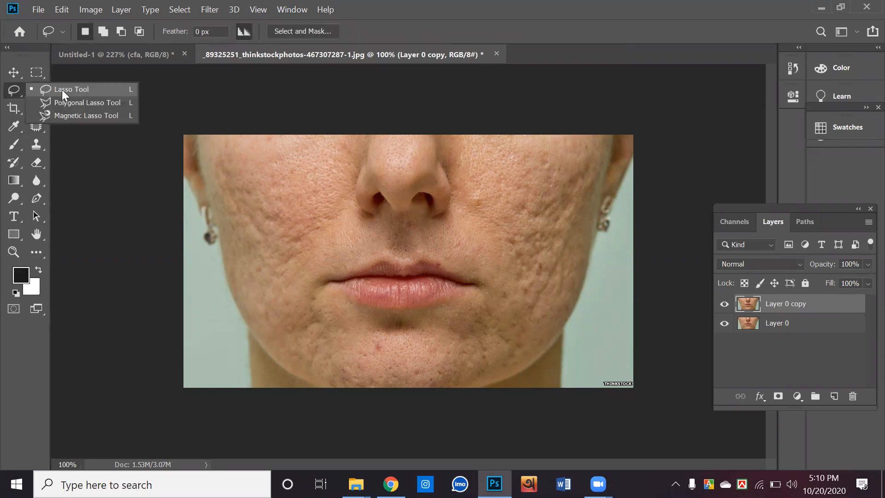
click(62, 89)
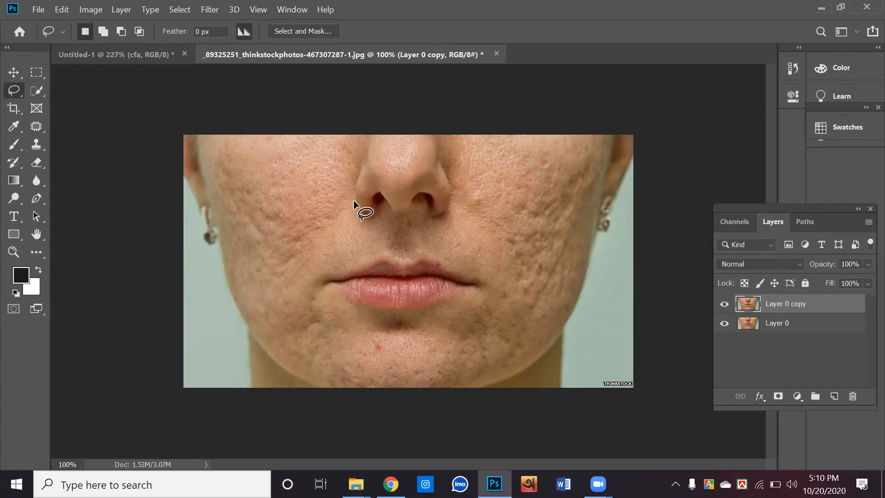
drag(320, 275, 357, 203)
drag(344, 367, 292, 374)
mouse_move(237, 337)
mouse_down()
mouse_move(191, 172)
mouse_move(228, 123)
mouse_move(359, 259)
mouse_move(381, 257)
mouse_up()
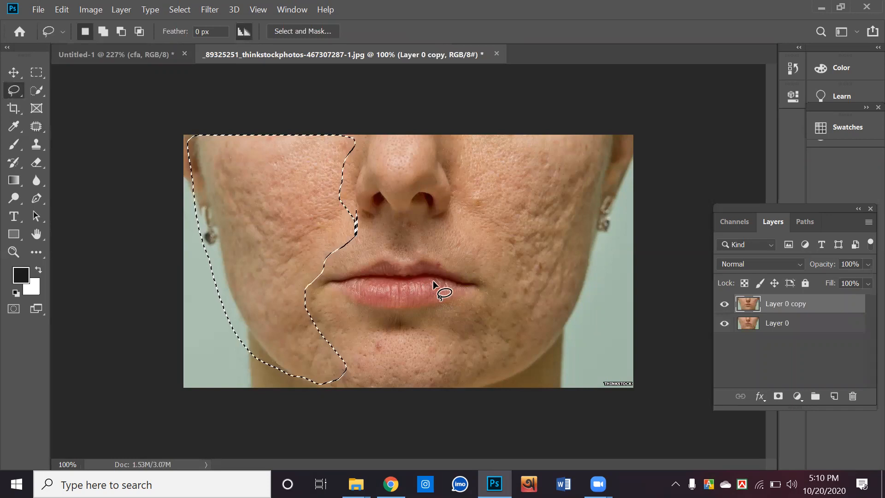
key(ctrl+j)
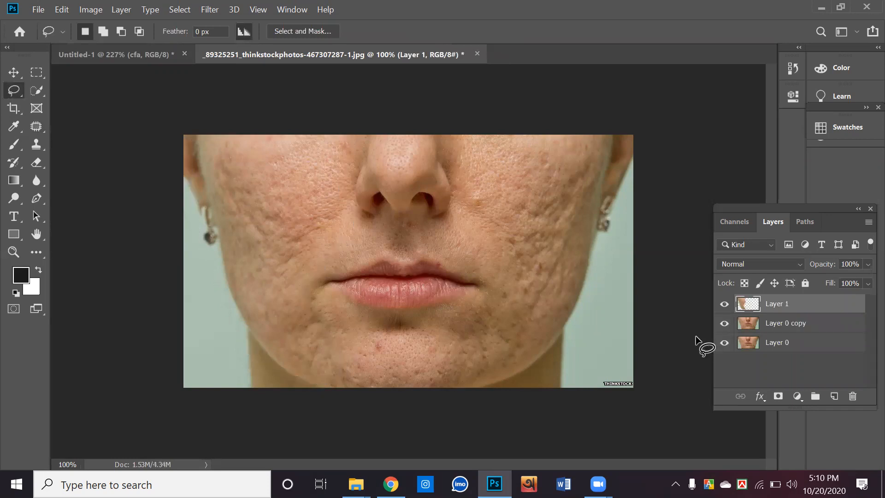
Try moving the copied cheek piece across the face, and undo the move.
click(13, 72)
drag(368, 231, 476, 247)
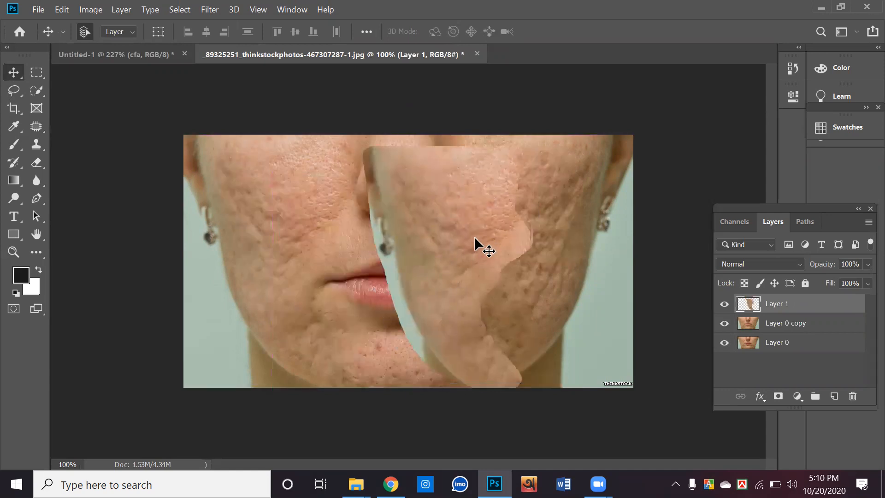
key(ctrl+z)
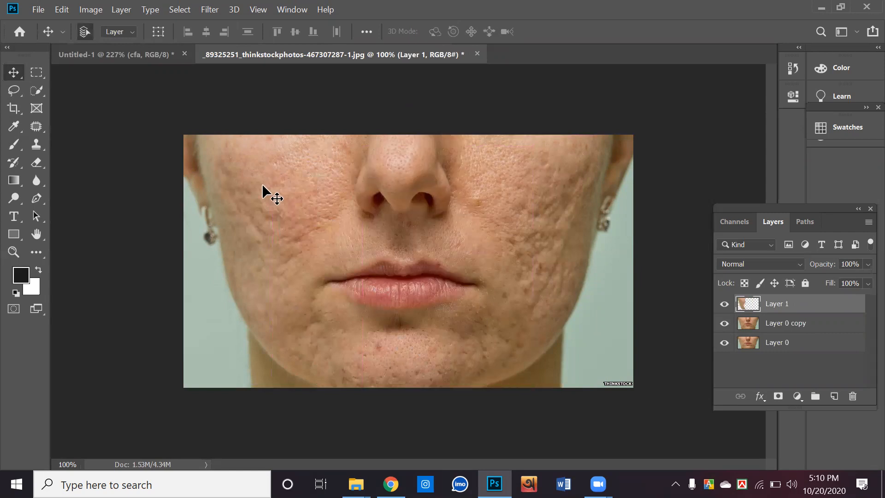
Apply a Gaussian Blur with a radius of 121.5 pixels to the copied cheek layer.
click(210, 11)
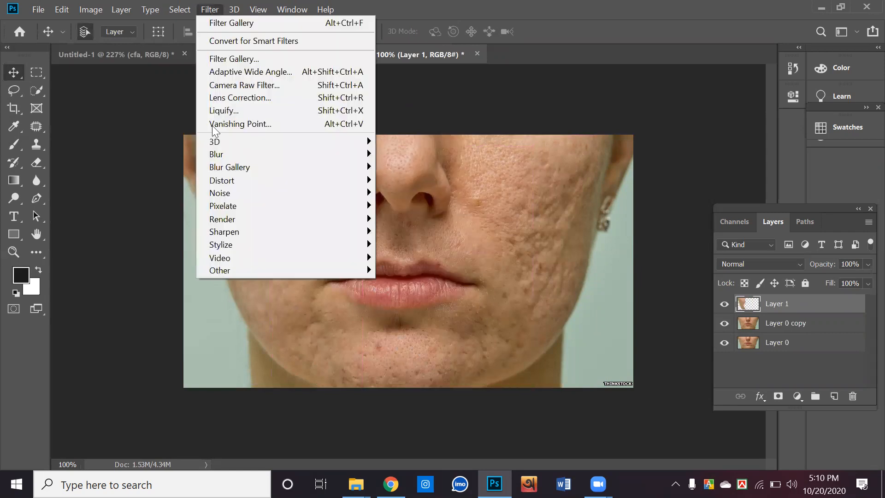
mouse_move(245, 167)
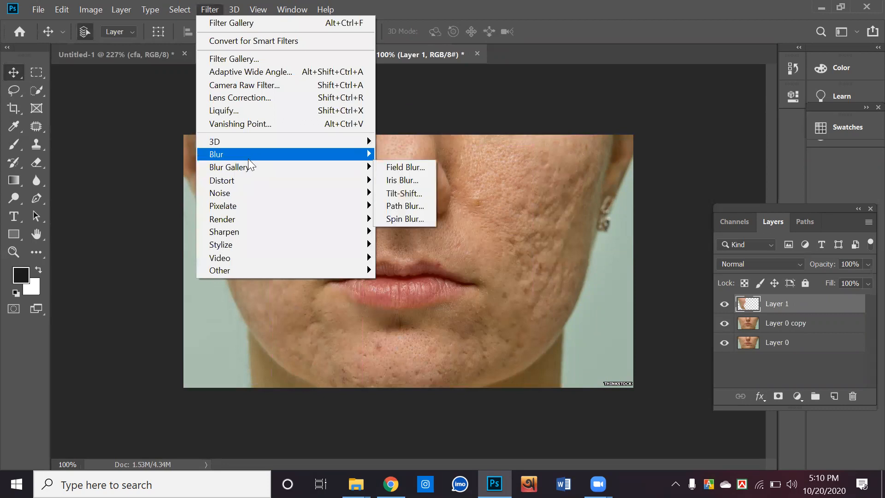
click(435, 209)
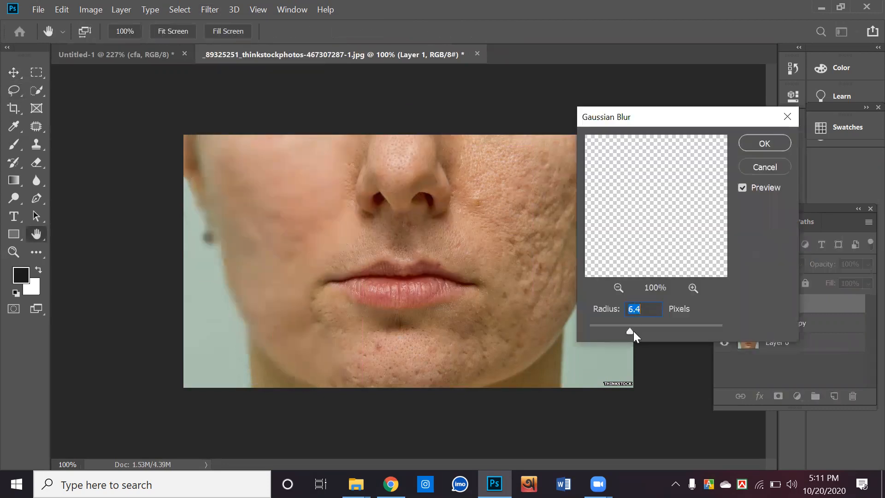
drag(646, 331, 656, 332)
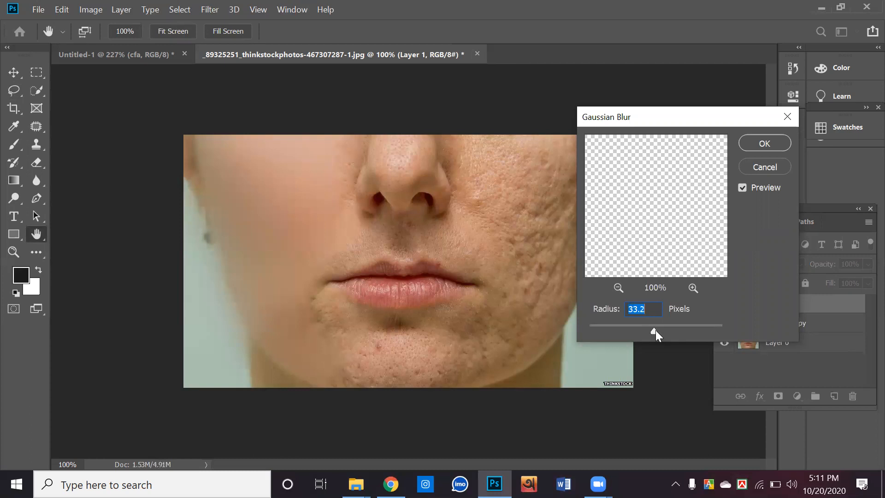
click(645, 330)
drag(635, 338, 637, 339)
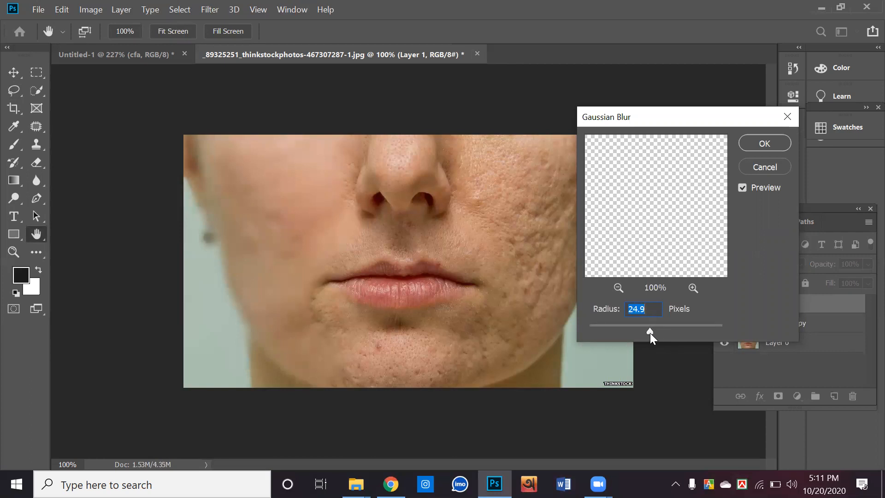
mouse_move(647, 333)
mouse_down()
mouse_move(671, 330)
mouse_move(640, 329)
mouse_up()
drag(640, 327, 680, 328)
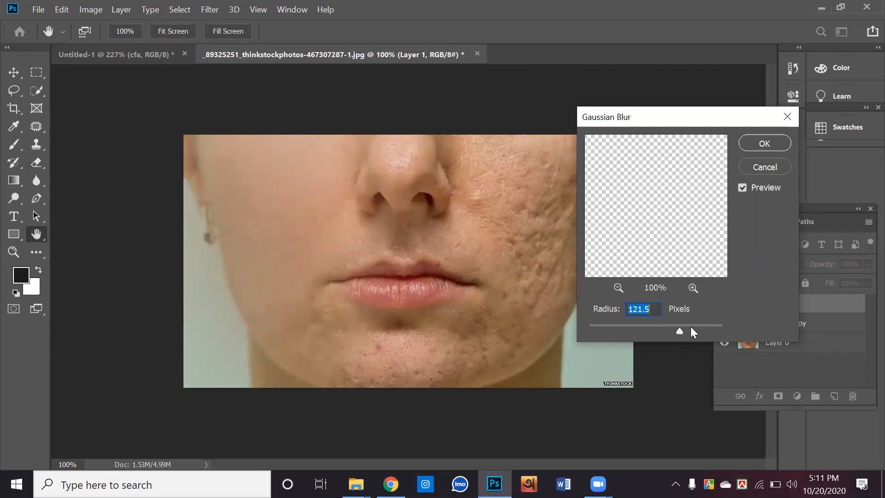
click(765, 143)
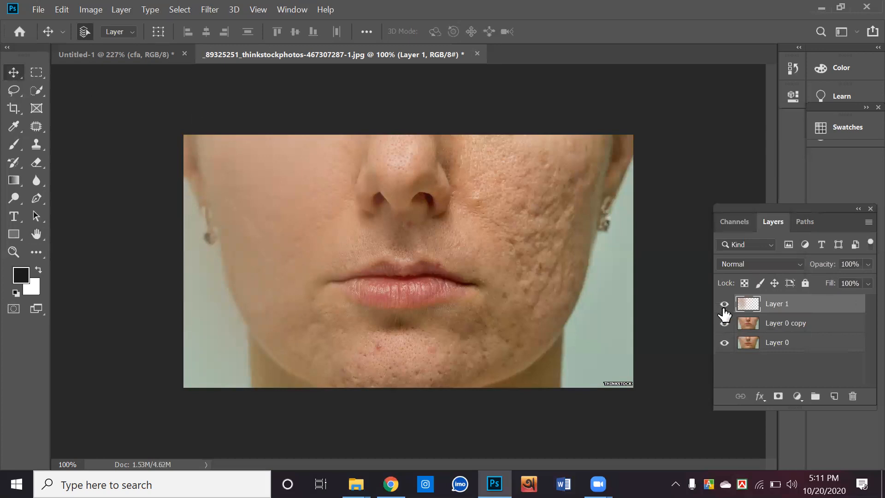
Toggle the blurred cheek layer's visibility to compare the skin before and after the blur.
click(725, 304)
click(725, 306)
click(724, 305)
click(725, 306)
click(725, 305)
click(725, 306)
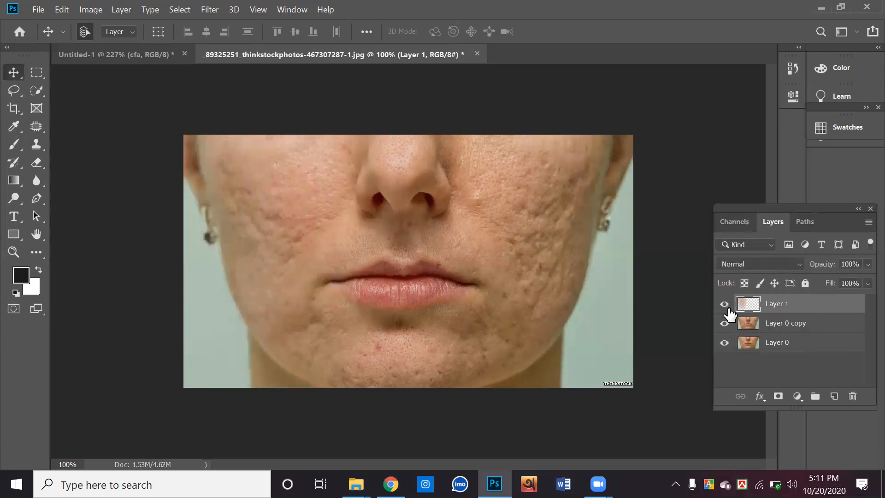
Add a mask to the blurred cheek layer and paint black over the background and earring beside the face with a 50 px brush.
click(779, 396)
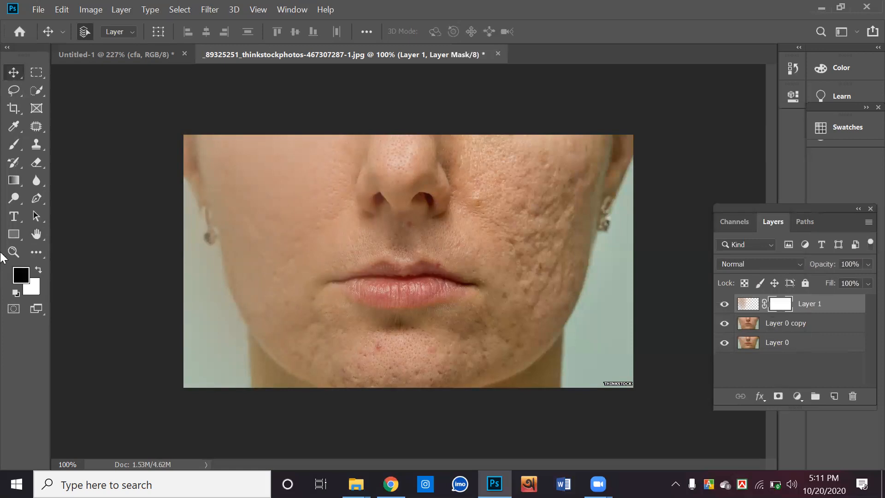
click(12, 146)
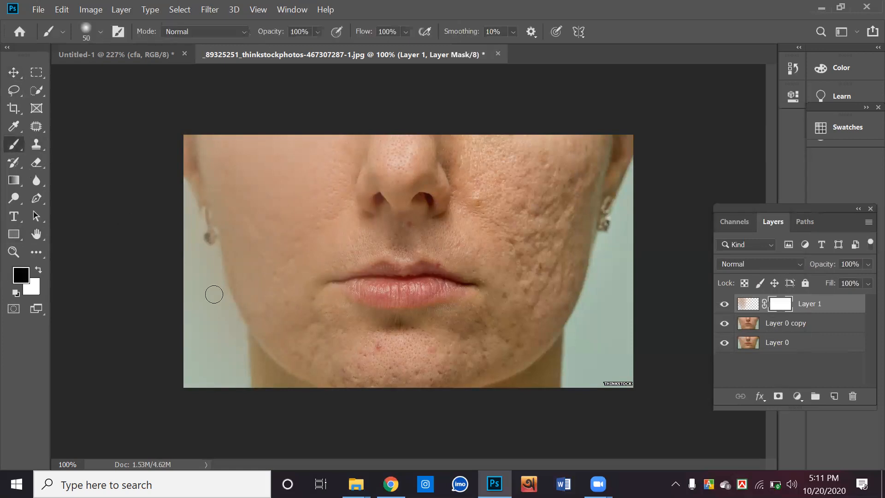
mouse_move(196, 185)
mouse_down()
mouse_move(189, 134)
mouse_move(196, 274)
mouse_move(213, 353)
mouse_move(213, 310)
mouse_move(237, 338)
mouse_move(211, 254)
mouse_move(229, 346)
mouse_move(241, 361)
mouse_move(194, 259)
mouse_move(193, 323)
mouse_move(195, 258)
mouse_up()
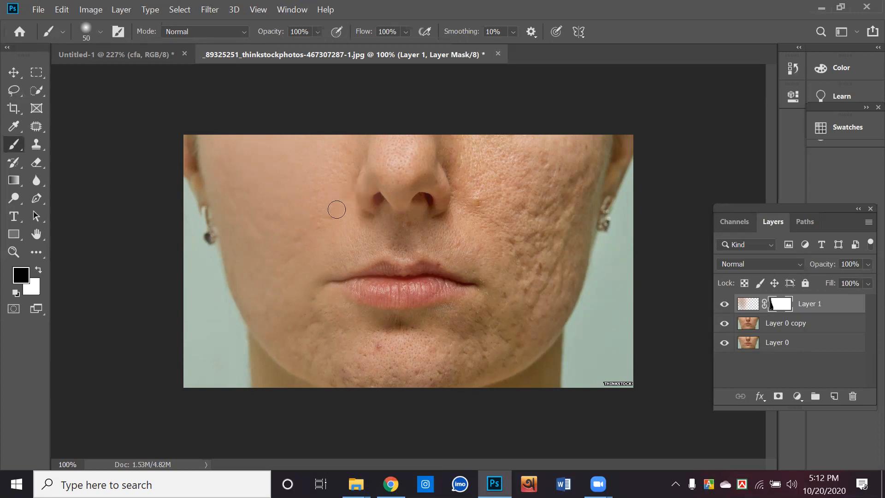
Shift the blurred cheek layer over the face to show its extent, and delete the layer.
click(14, 73)
mouse_move(330, 226)
mouse_down()
mouse_move(489, 278)
mouse_move(463, 182)
mouse_move(476, 292)
mouse_move(544, 246)
mouse_move(509, 194)
mouse_move(450, 206)
mouse_move(435, 320)
mouse_move(493, 299)
mouse_move(464, 193)
mouse_move(397, 180)
mouse_move(379, 237)
mouse_move(492, 243)
mouse_move(482, 194)
mouse_move(421, 173)
mouse_move(340, 214)
mouse_move(243, 190)
mouse_move(298, 180)
mouse_move(332, 253)
mouse_move(336, 193)
mouse_move(333, 212)
mouse_up()
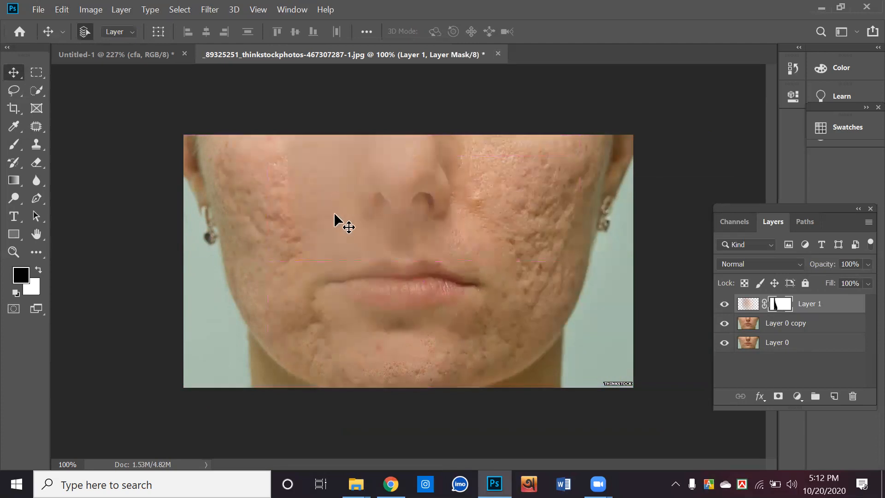
key(Delete)
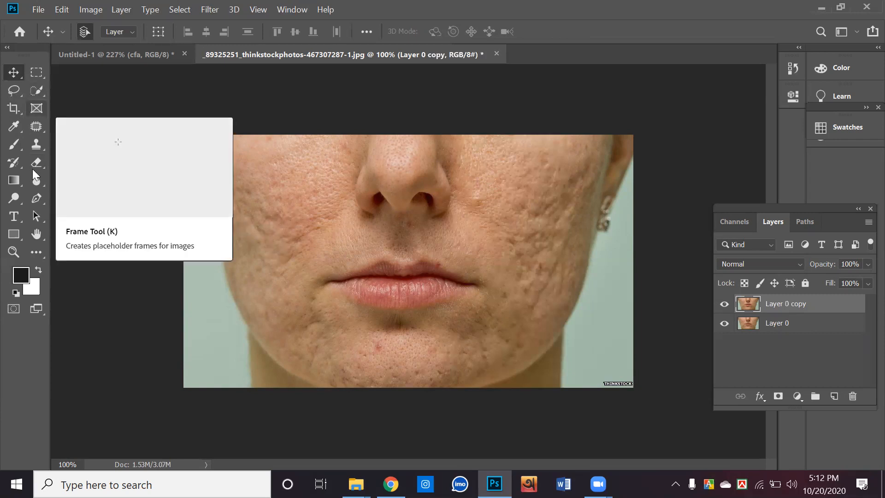
Heal the acne scars on the left cheek below the nose fold with a 70 px Healing Brush, sampling skin beside the upper lip.
click(31, 91)
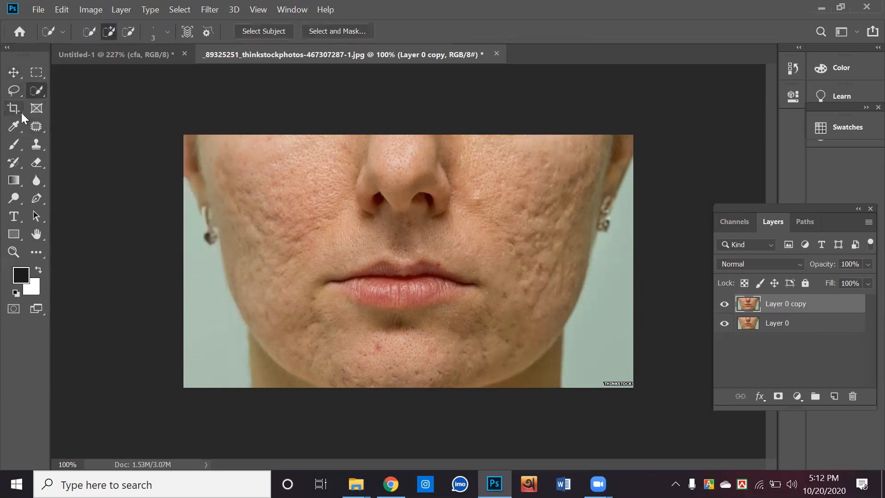
click(19, 138)
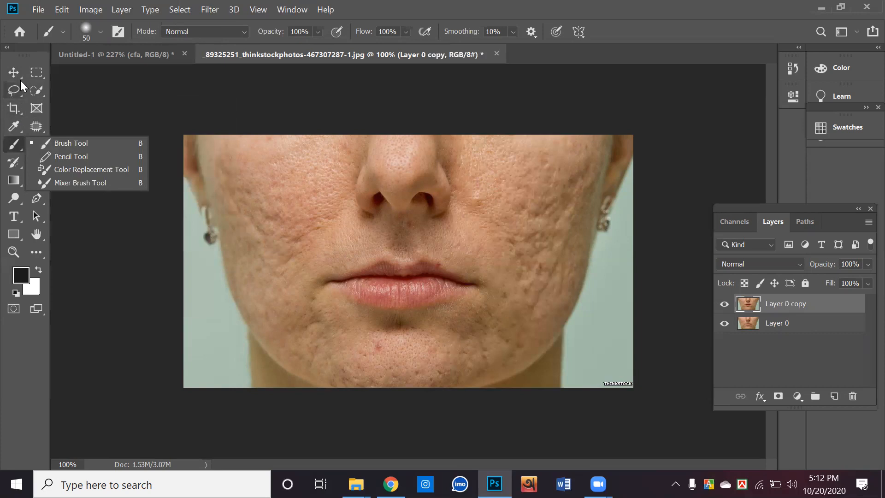
click(42, 129)
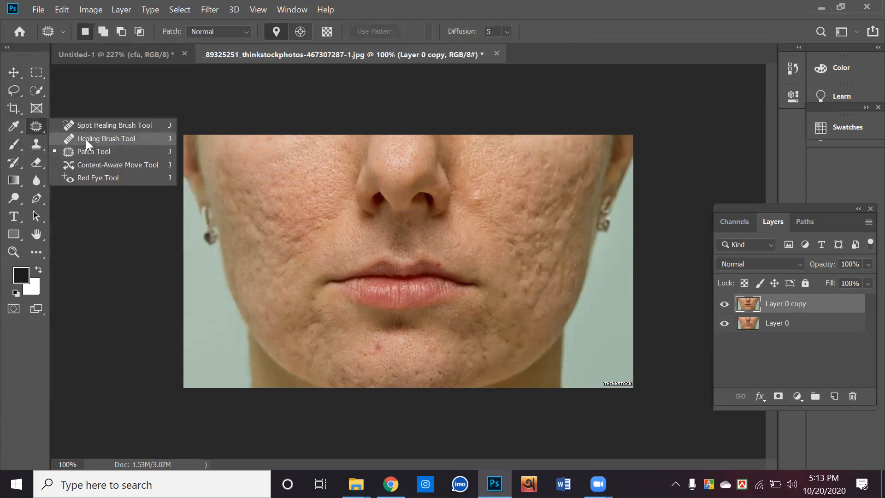
click(88, 138)
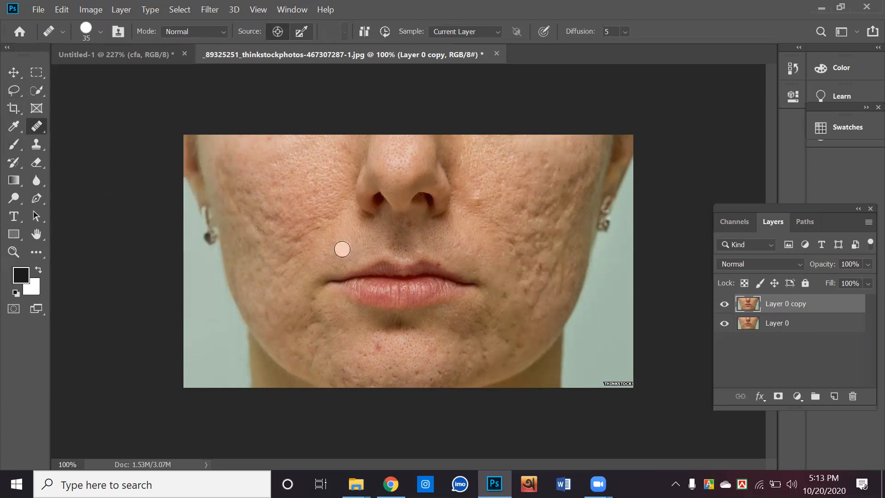
key(bracketright)
key(bracketright)
key(bracketright)
key(bracketright)
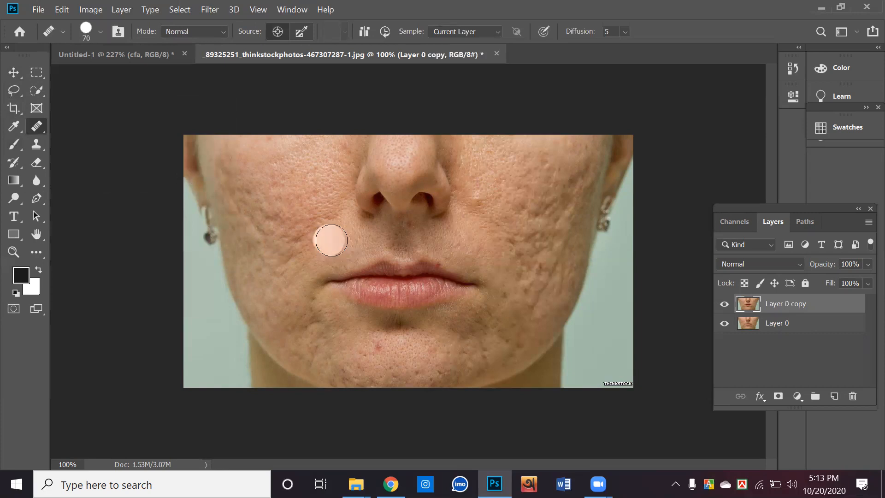
alt+click(339, 234)
click(295, 229)
alt+click(345, 235)
click(317, 230)
alt+click(339, 234)
click(293, 232)
click(279, 230)
alt+click(322, 232)
click(273, 222)
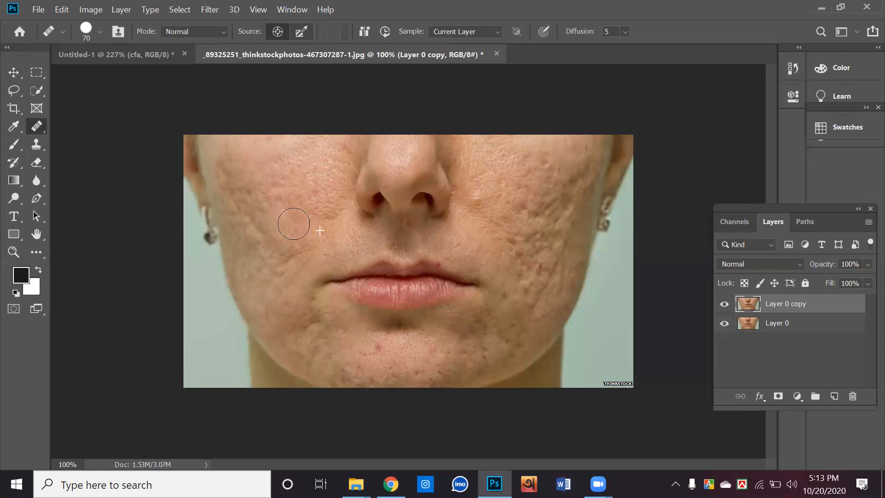
Heal the scars on the inner left cheek and the skin above the mouth corner, resampling from the healed cheek area.
click(291, 209)
alt+click(314, 216)
click(305, 224)
alt+click(301, 225)
click(321, 215)
alt+click(311, 222)
click(329, 215)
alt+click(298, 222)
click(305, 223)
click(350, 237)
click(361, 239)
Heal the scars on the outer and middle left cheek with the Healing Brush, sampling from the smoother mid-cheek skin.
alt+click(294, 214)
click(257, 224)
alt+click(283, 220)
click(256, 213)
click(255, 209)
alt+click(283, 216)
click(275, 201)
alt+click(290, 213)
click(296, 197)
alt+click(295, 208)
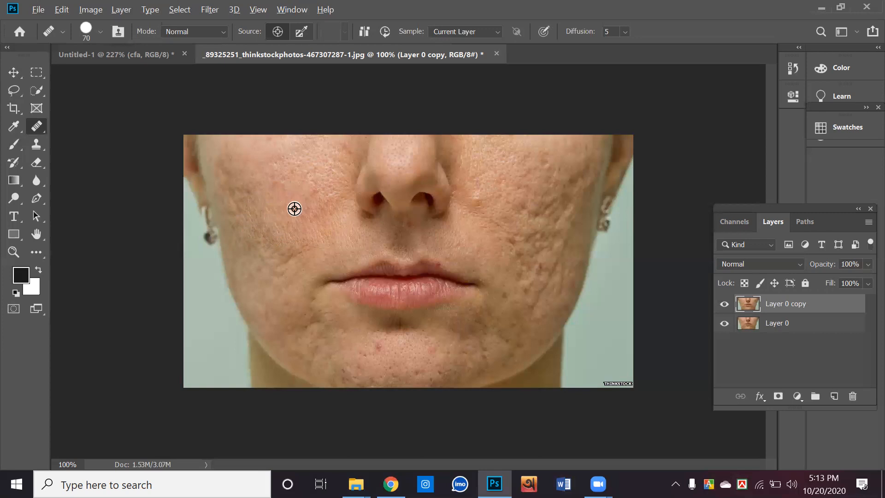
alt+click(303, 206)
click(267, 191)
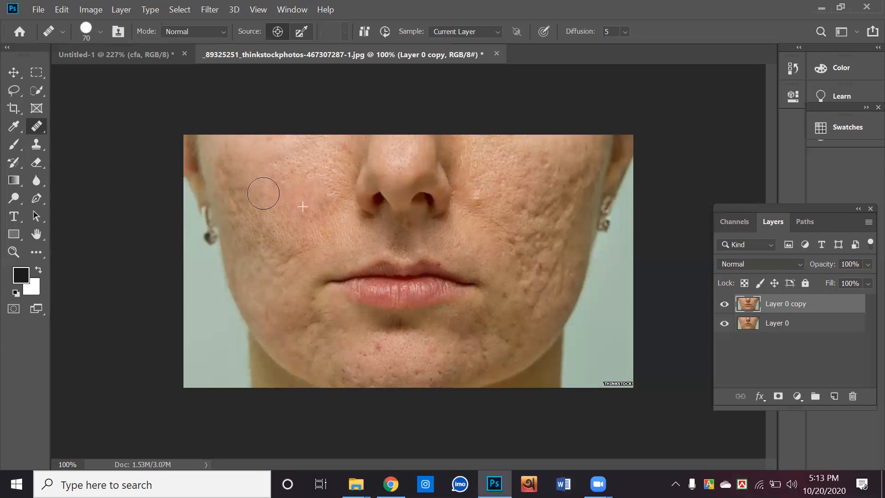
Heal the blemishes on the upper left cheek and toward the earring, sampling from the mid-cheek.
alt+click(284, 206)
click(284, 183)
alt+click(286, 200)
click(301, 177)
alt+click(289, 198)
click(273, 180)
click(282, 189)
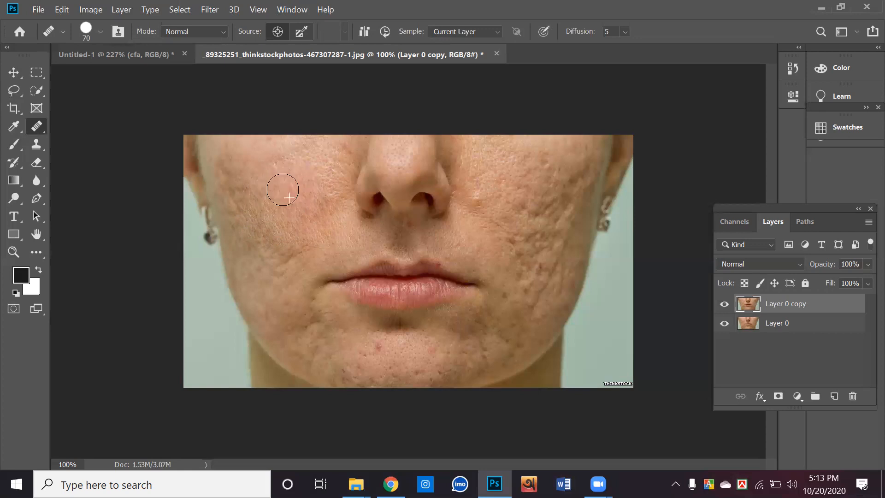
alt+click(292, 211)
click(242, 200)
Heal the scars on the lower left cheek above the mouth corner with samples from the mid-cheek.
alt+click(290, 208)
click(278, 243)
click(288, 244)
alt+click(292, 211)
click(298, 245)
click(292, 237)
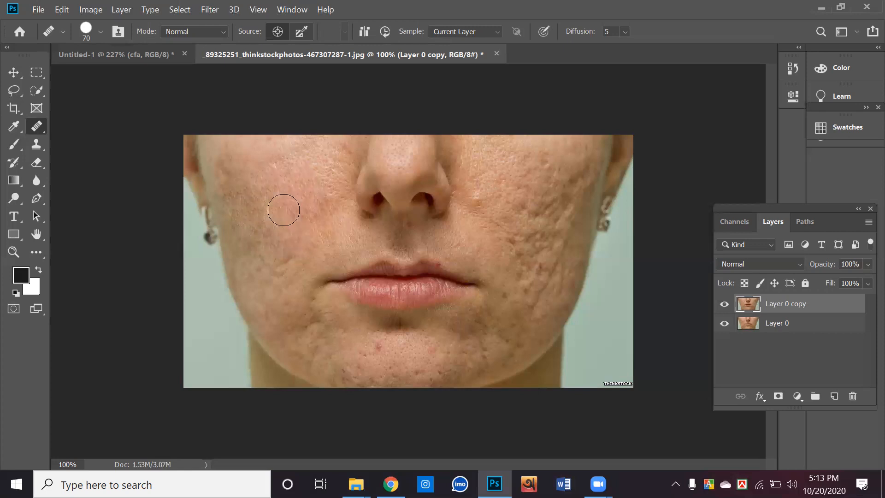
Enlarge the Healing Brush to 150 px, and undo a trial stroke across the lips.
key(bracketright)
key(bracketright)
key(bracketright)
key(bracketright)
key(bracketright)
drag(304, 284, 443, 282)
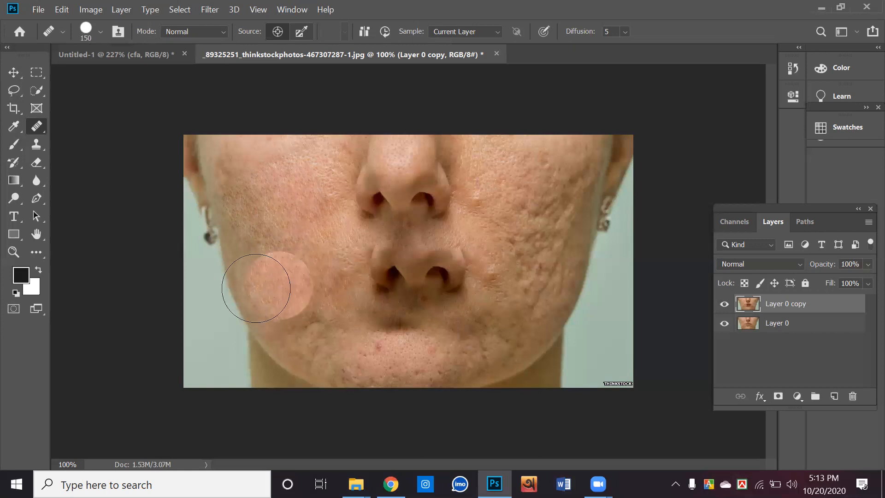
key(ctrl+z)
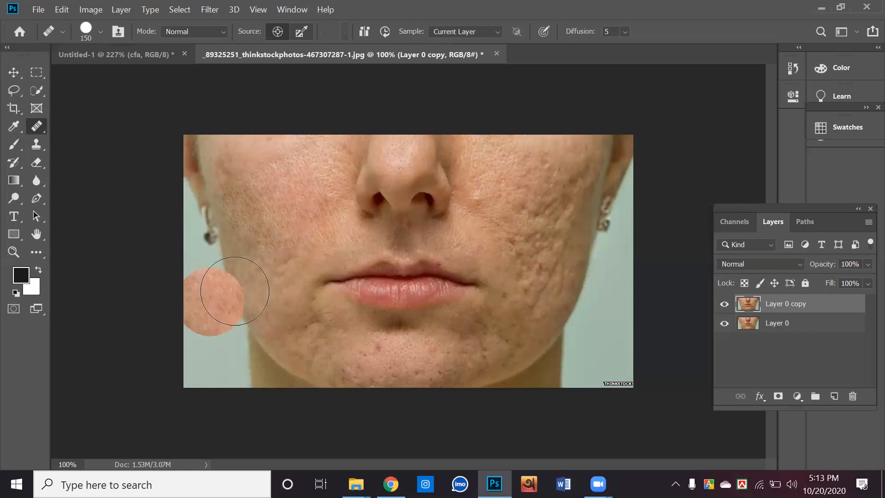
Heal the lower left cheek, jaw and outer cheek with the 150 px Healing Brush, sampling from the smooth mid-cheek skin.
alt+click(291, 212)
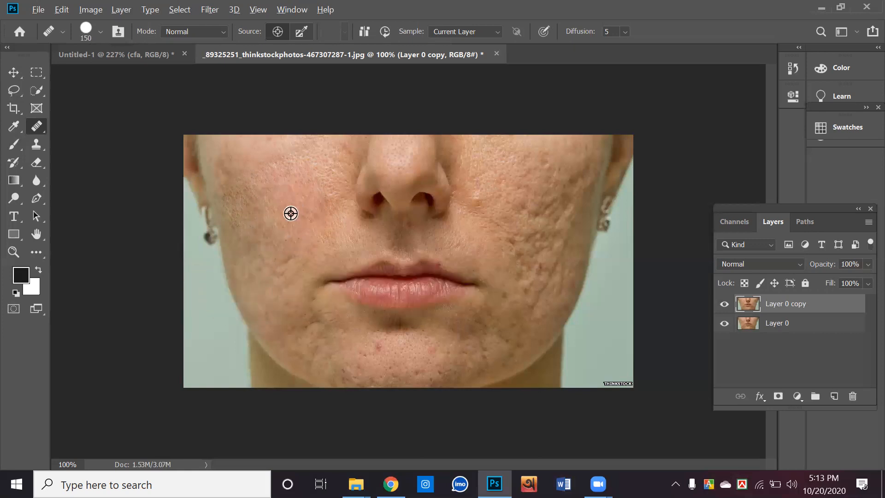
drag(283, 258, 282, 241)
alt+click(283, 199)
click(262, 252)
alt+click(267, 217)
click(267, 289)
alt+click(271, 208)
click(296, 317)
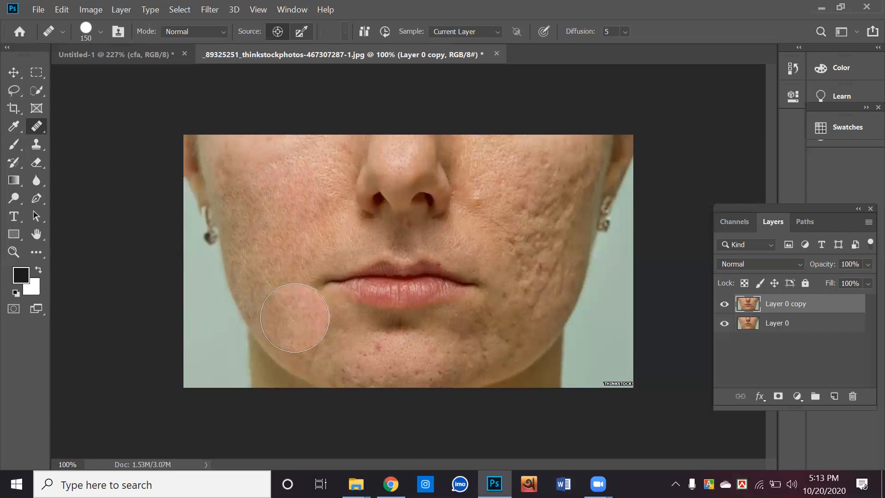
click(266, 168)
click(238, 220)
click(239, 249)
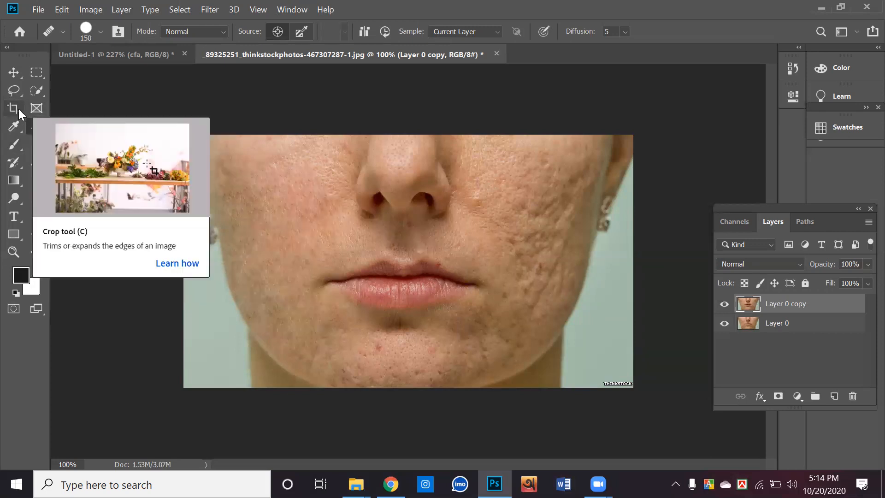
Outline the left cheek from beside the nose down to the jaw with the Lasso tool and copy it to a new layer.
drag(13, 88, 57, 90)
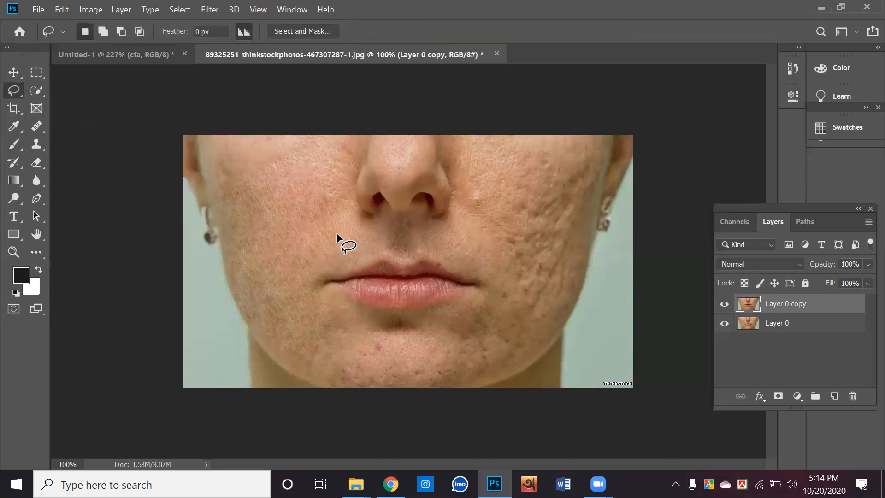
drag(348, 164, 317, 280)
click(337, 171)
mouse_move(337, 170)
mouse_down()
mouse_move(355, 316)
mouse_move(341, 275)
mouse_move(338, 155)
mouse_move(325, 240)
mouse_up()
mouse_move(317, 295)
mouse_down()
mouse_move(324, 364)
mouse_move(311, 368)
mouse_move(252, 344)
mouse_move(225, 290)
mouse_up()
mouse_move(218, 241)
mouse_down()
mouse_move(209, 148)
mouse_move(350, 157)
mouse_up()
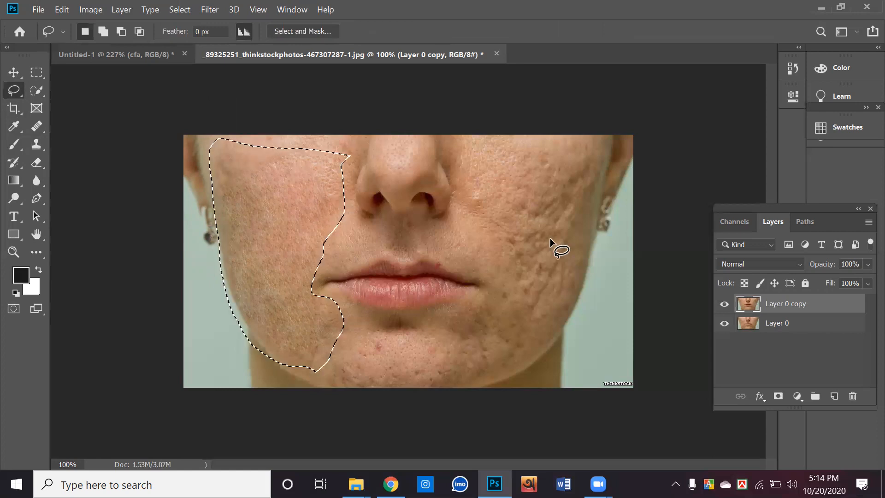
key(ctrl+j)
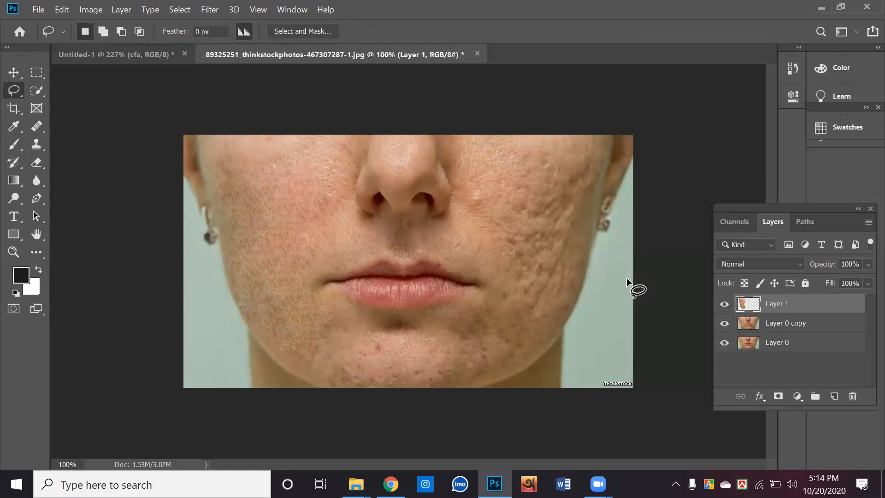
click(211, 5)
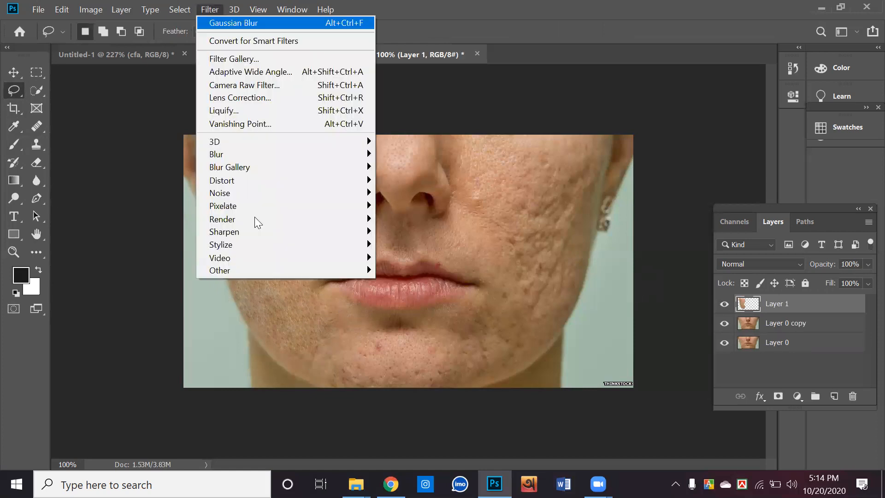
mouse_move(300, 156)
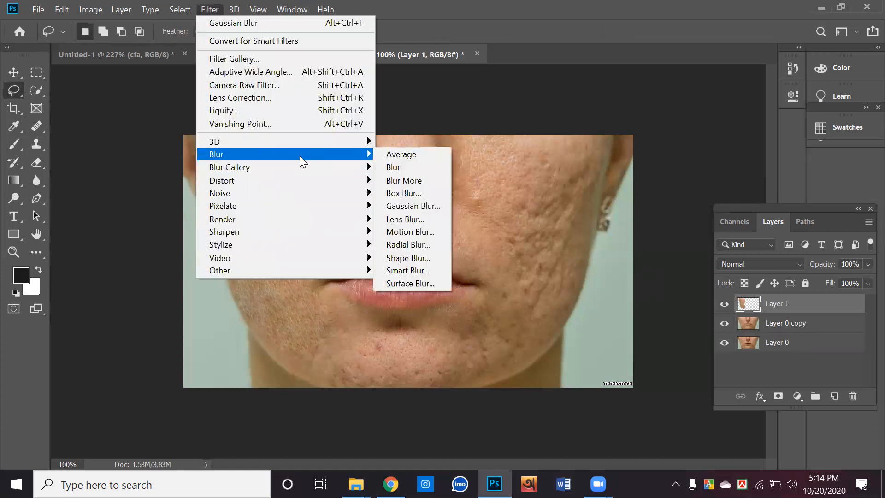
click(414, 206)
mouse_move(649, 335)
mouse_down()
mouse_move(596, 328)
mouse_move(693, 329)
mouse_move(680, 322)
mouse_move(658, 323)
mouse_move(720, 330)
mouse_move(661, 328)
mouse_up()
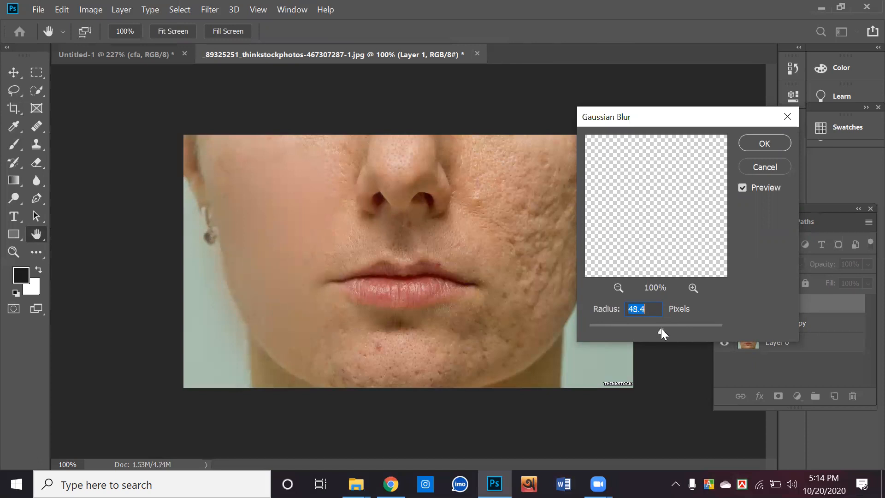
click(759, 166)
key(l)
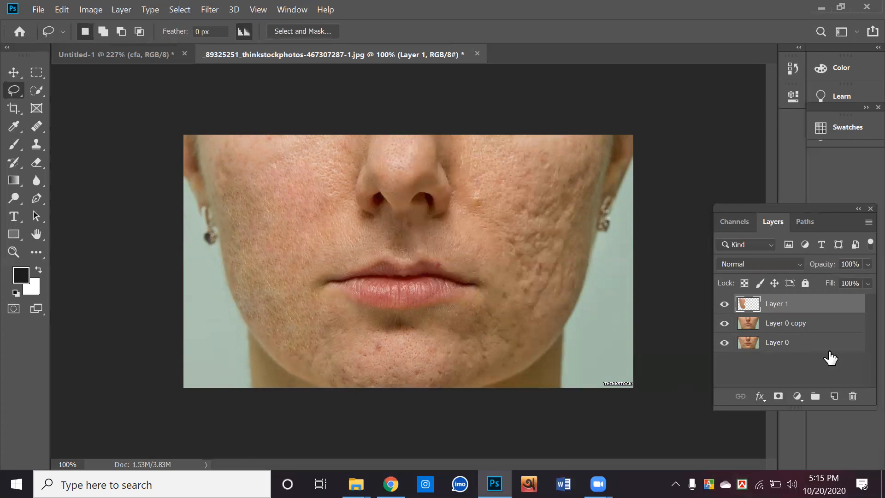
Shift the copied cheek layer over the cheek and apply a Gaussian Blur with a radius of 69.7 pixels.
click(13, 73)
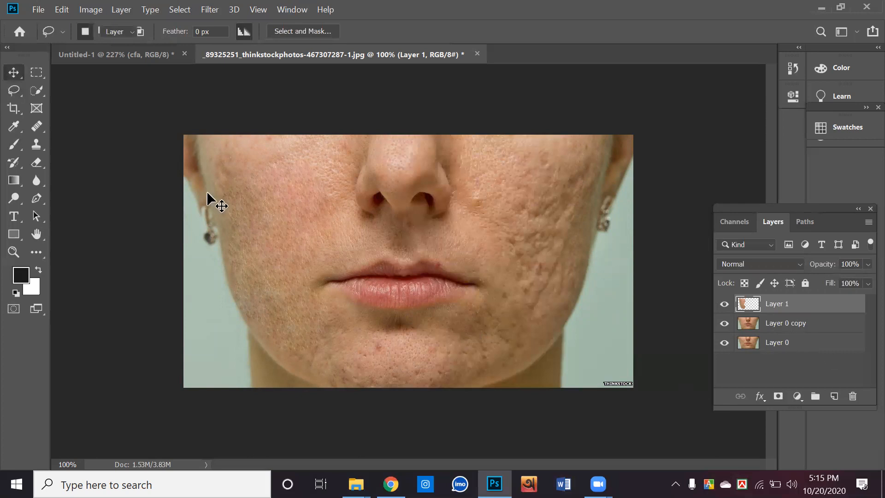
drag(307, 173, 252, 216)
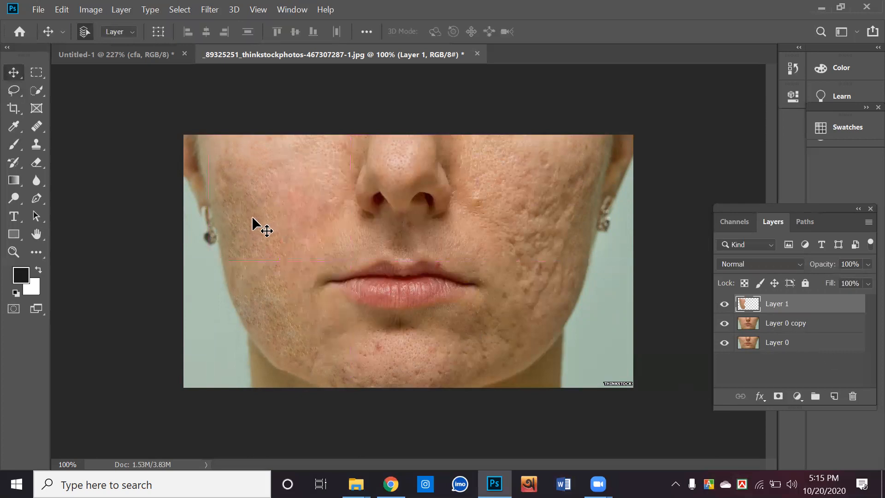
click(207, 8)
mouse_move(230, 153)
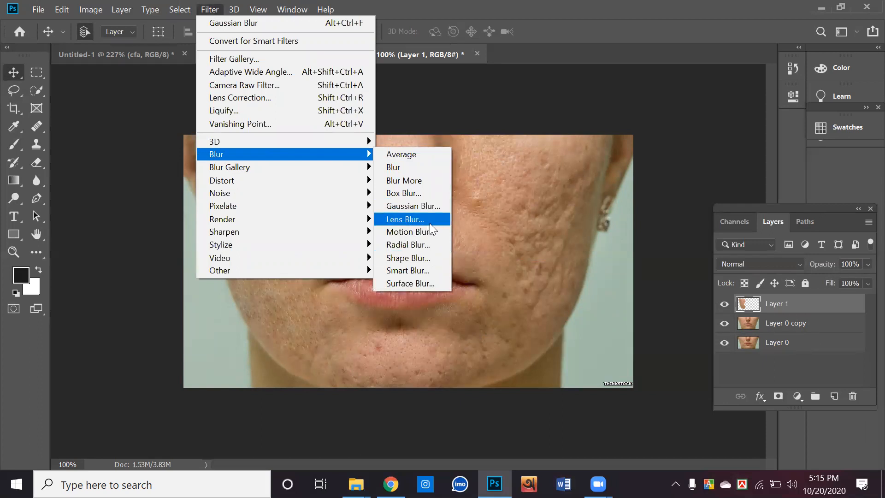
click(437, 211)
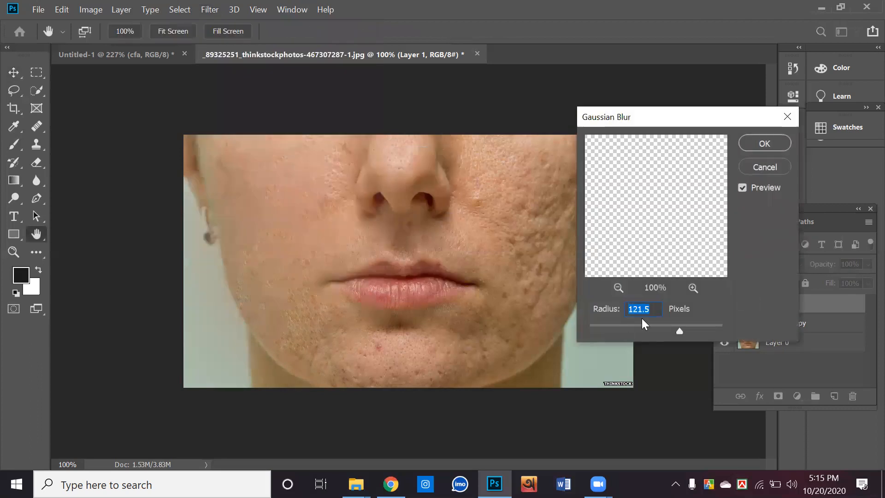
click(664, 326)
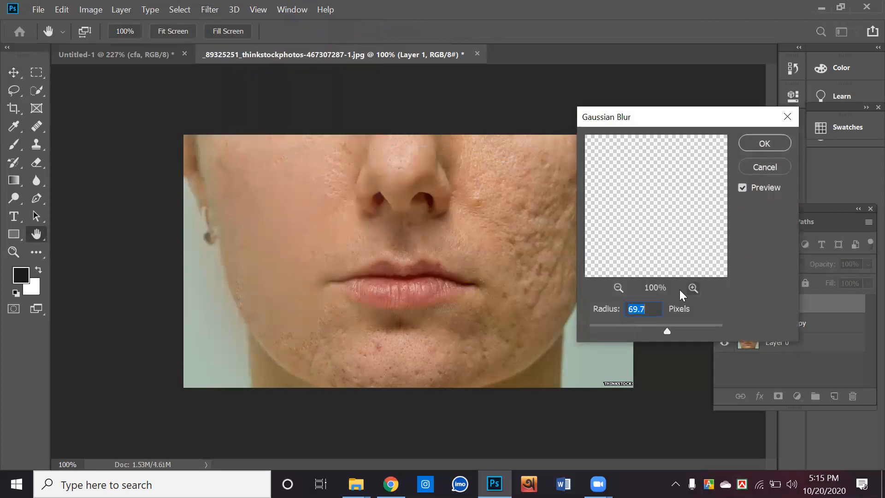
click(745, 146)
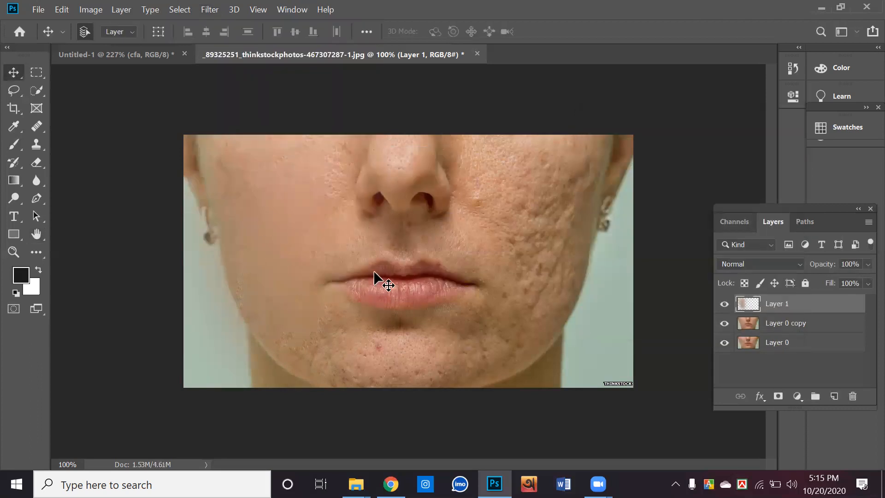
Reposition the blurred cheek layer over the lower cheek and add a layer mask to it.
drag(286, 231, 278, 234)
click(779, 398)
click(13, 146)
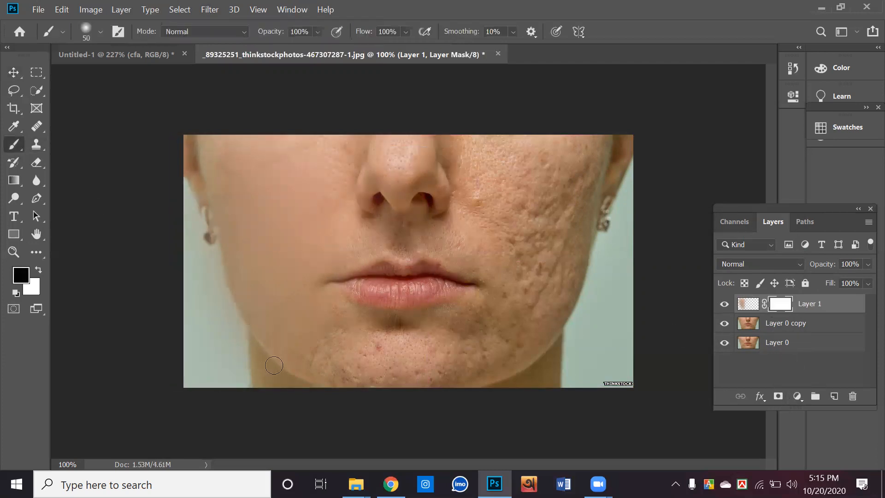
Try masking the blur off the background beside the jaw and shifting the blurred layer, and undo both changes.
mouse_move(260, 361)
mouse_down()
mouse_move(205, 226)
mouse_move(199, 163)
mouse_move(225, 369)
mouse_move(213, 285)
mouse_up()
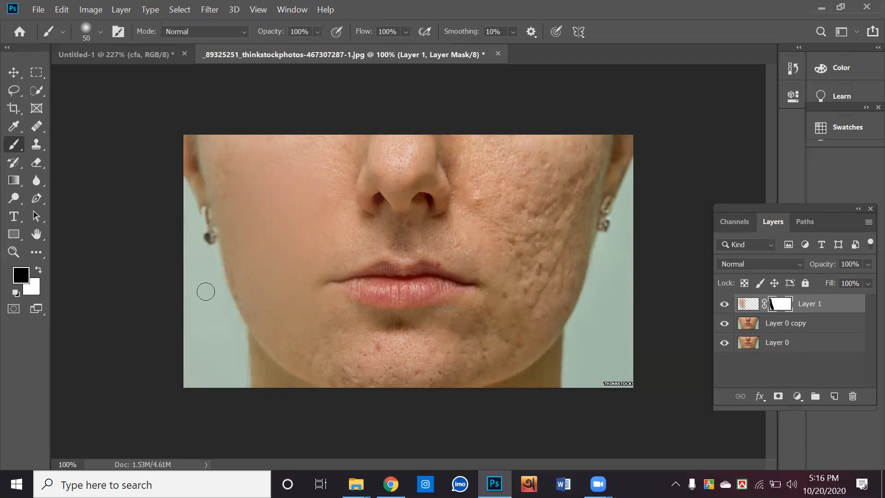
click(13, 73)
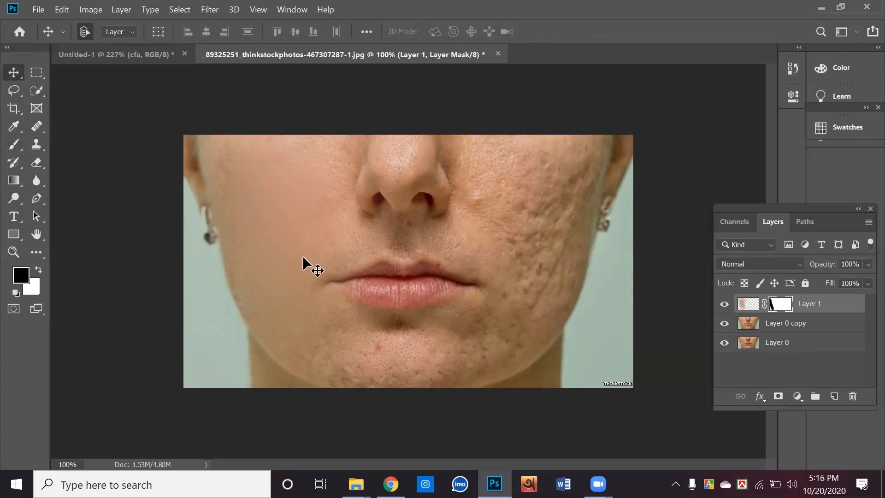
drag(338, 241, 347, 238)
key(ctrl+z)
key(ctrl+z)
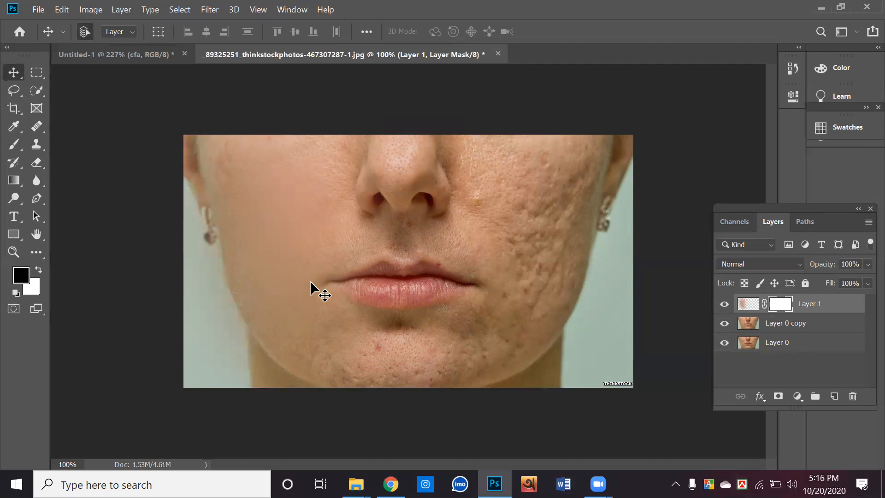
Paint black on the blurred layer's mask over the left mouth corner and beside the jaw with a 50 px brush.
click(14, 145)
mouse_move(344, 283)
mouse_down()
mouse_move(337, 288)
mouse_move(355, 290)
mouse_move(342, 291)
mouse_up()
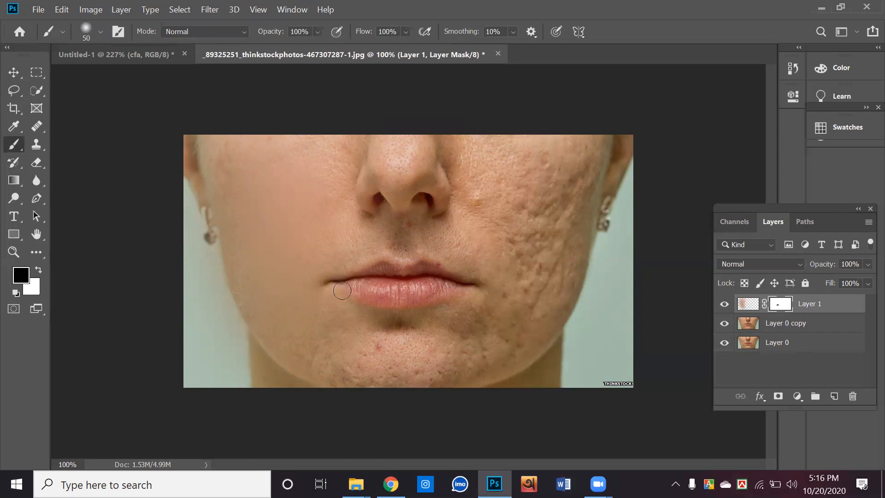
drag(237, 337, 218, 289)
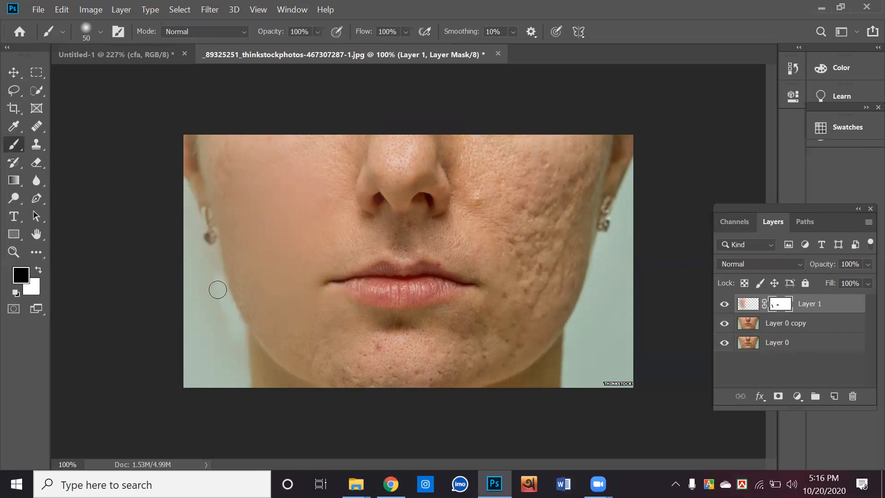
Enlarge the brush to 150 px and mask the blur off the earring and background along the left edge of the face.
key(bracketright)
key(bracketright)
key(bracketright)
key(bracketright)
key(bracketright)
key(bracketright)
key(bracketright)
mouse_move(178, 190)
mouse_down()
mouse_move(195, 303)
mouse_move(189, 254)
mouse_move(234, 375)
mouse_move(227, 359)
mouse_move(266, 391)
mouse_up()
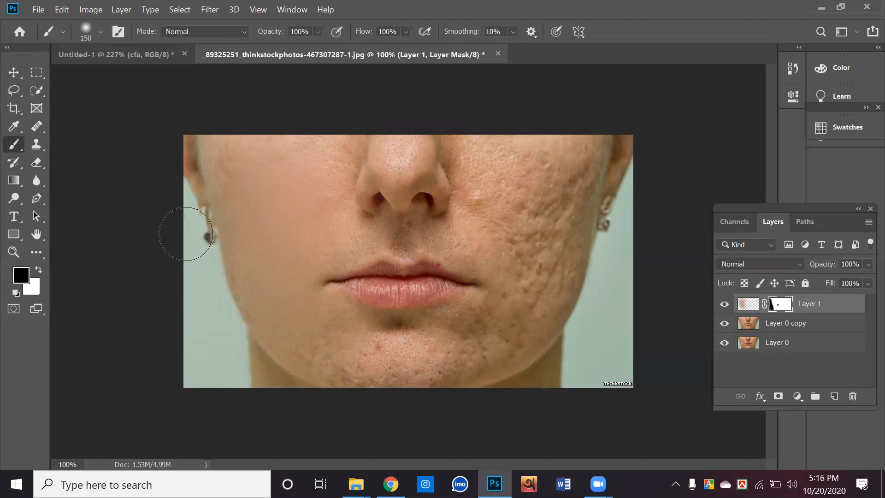
Merge the masked blur layer with the Layer 0 copy, then undo a trial move of the merged layer.
click(13, 72)
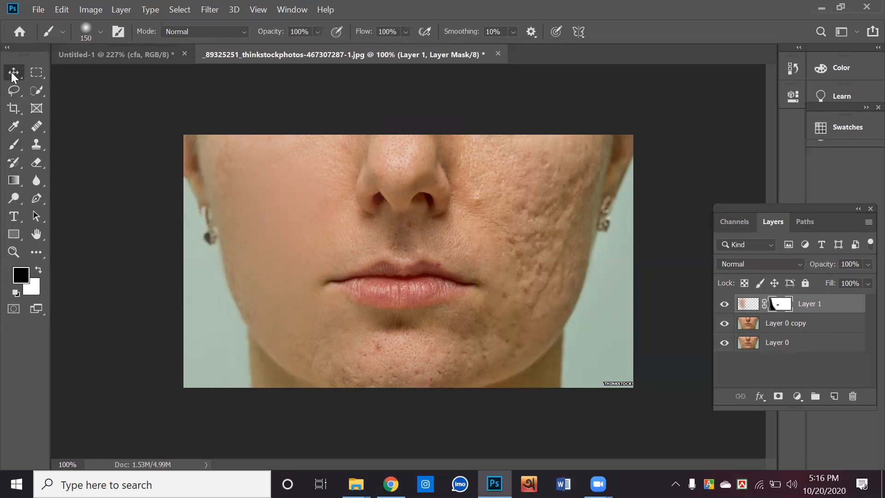
click(751, 304)
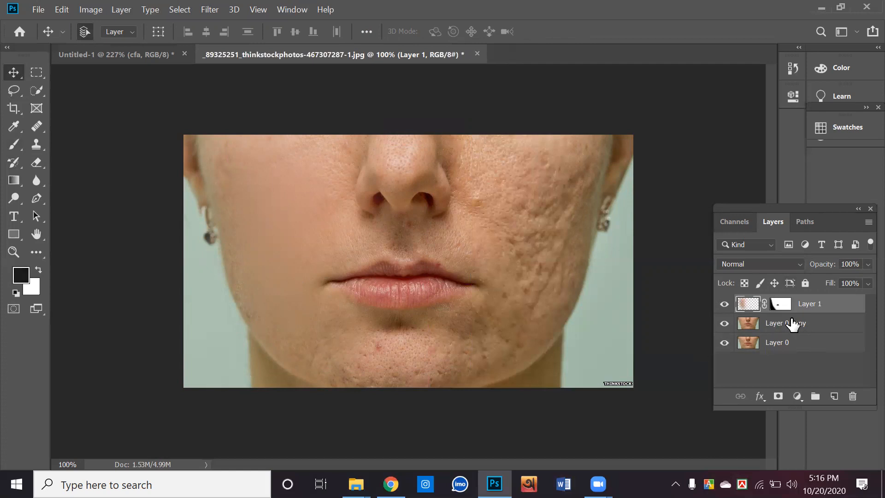
ctrl+click(793, 324)
right_click(793, 324)
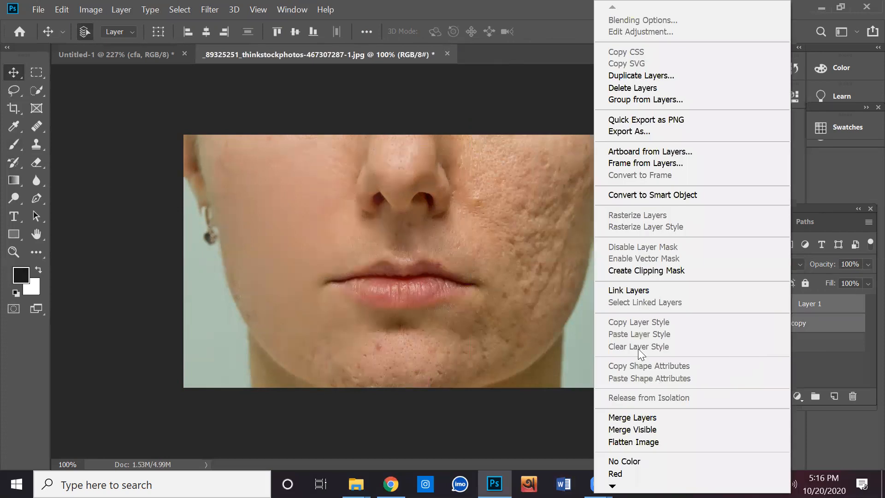
click(632, 417)
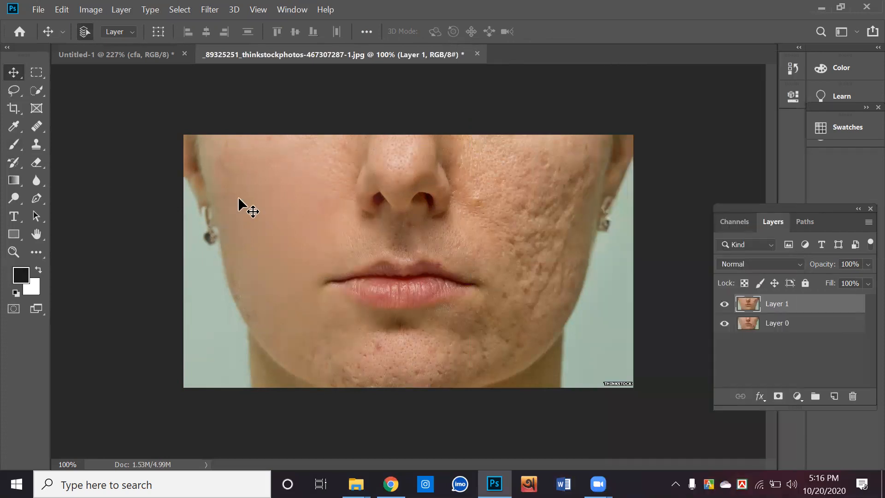
drag(272, 265, 448, 290)
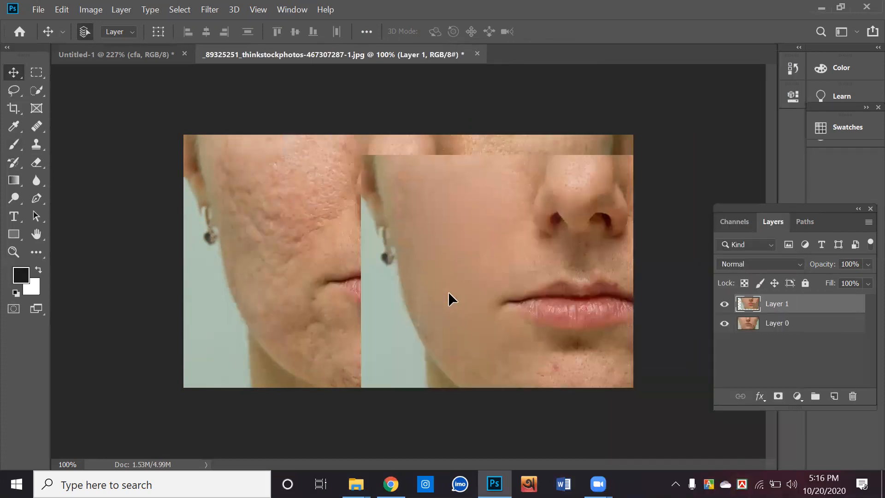
key(ctrl+z)
Toggle the merged layer's visibility repeatedly to compare the smoothed cheek with the original skin.
click(725, 304)
click(724, 304)
click(725, 303)
click(724, 303)
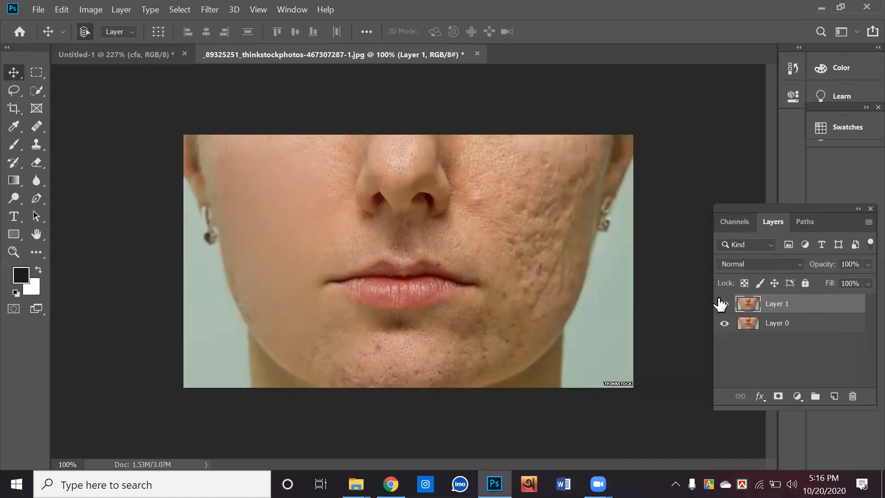
click(723, 304)
click(723, 304)
click(723, 304)
click(723, 304)
click(723, 304)
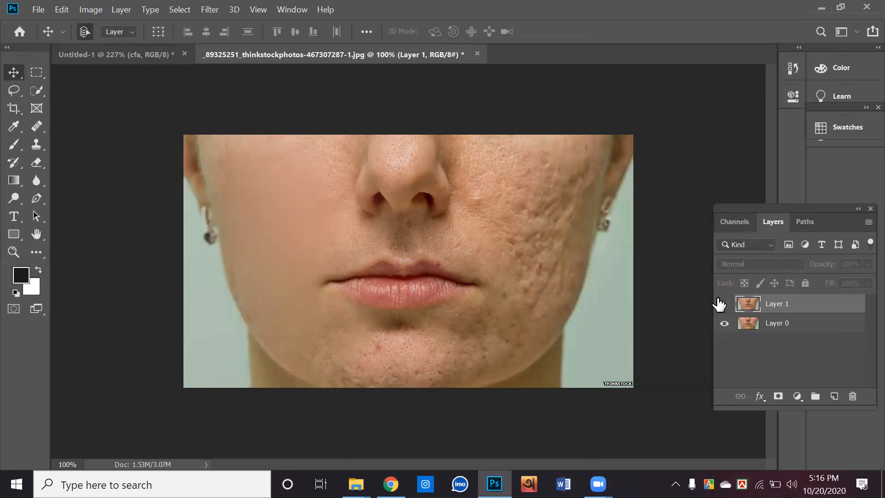
click(723, 304)
click(722, 304)
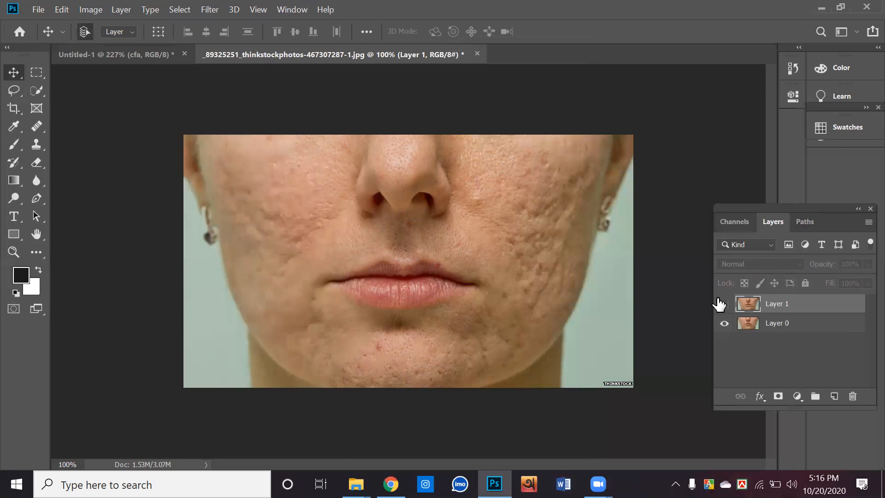
click(722, 304)
click(722, 304)
click(722, 304)
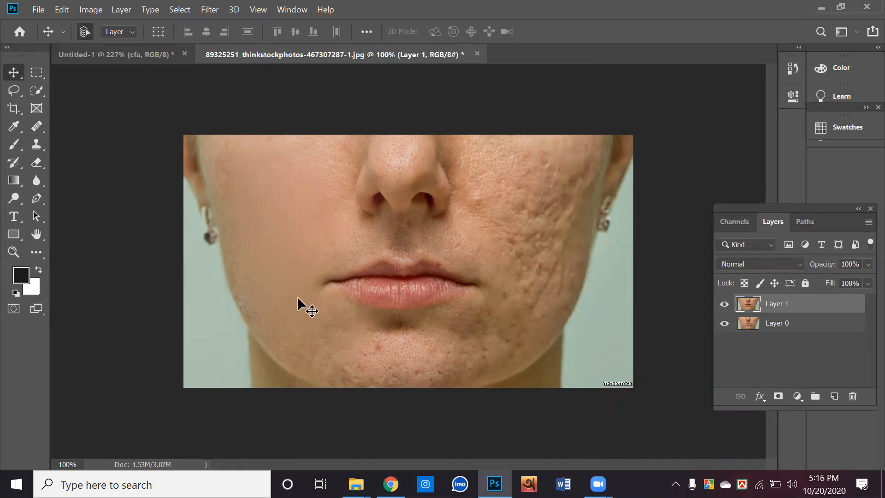
Examine the smoothed cheek's skin texture and its edges near the earring, nose and mouth at close range.
click(318, 240)
scroll(271, 193, up, 3)
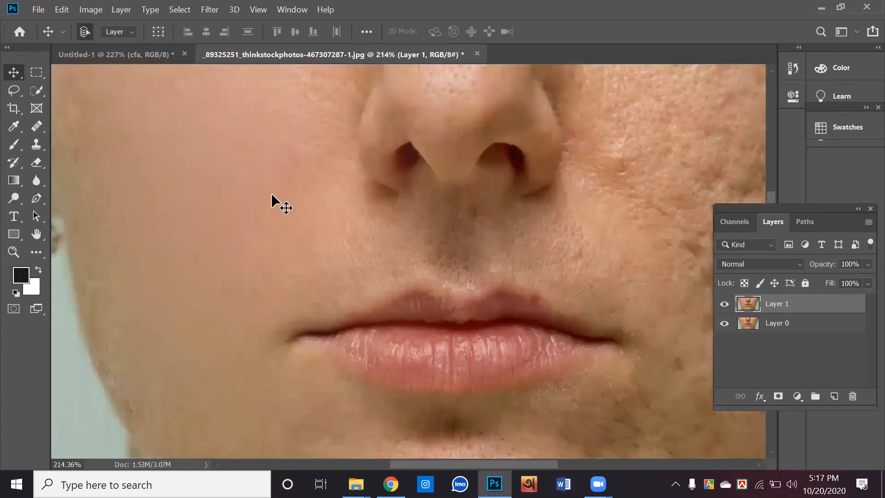
scroll(305, 211, up, 2)
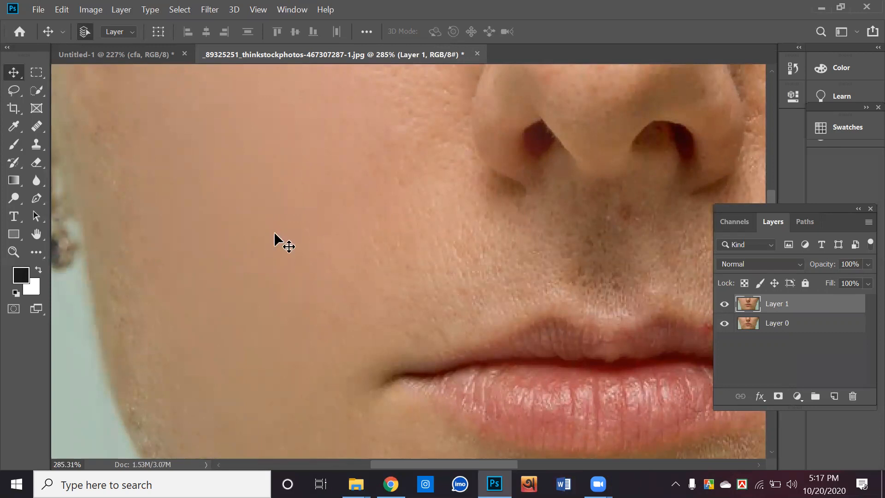
scroll(300, 212, up, 2)
drag(350, 225, 427, 306)
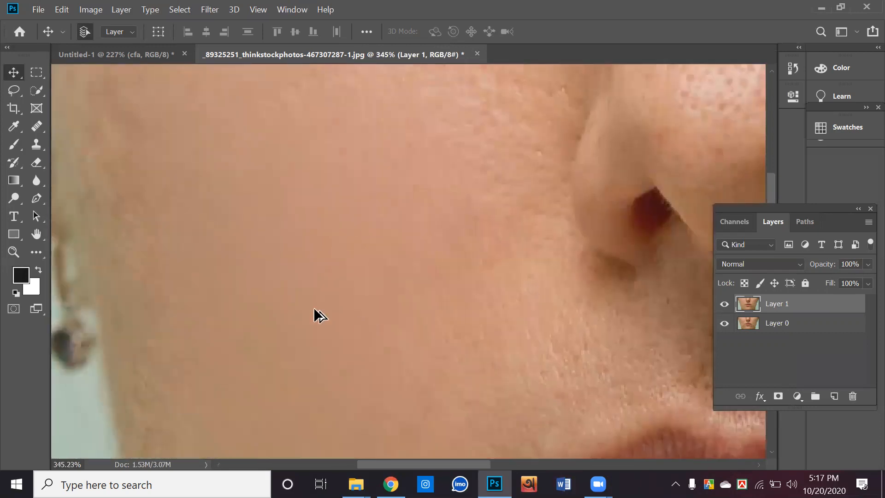
scroll(317, 313, up, 2)
scroll(526, 270, down, 6)
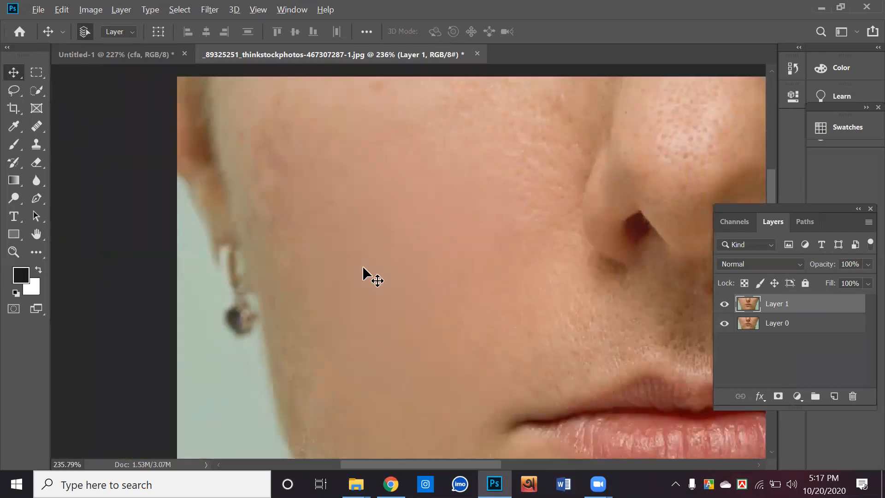
scroll(416, 221, down, 4)
scroll(416, 220, down, 2)
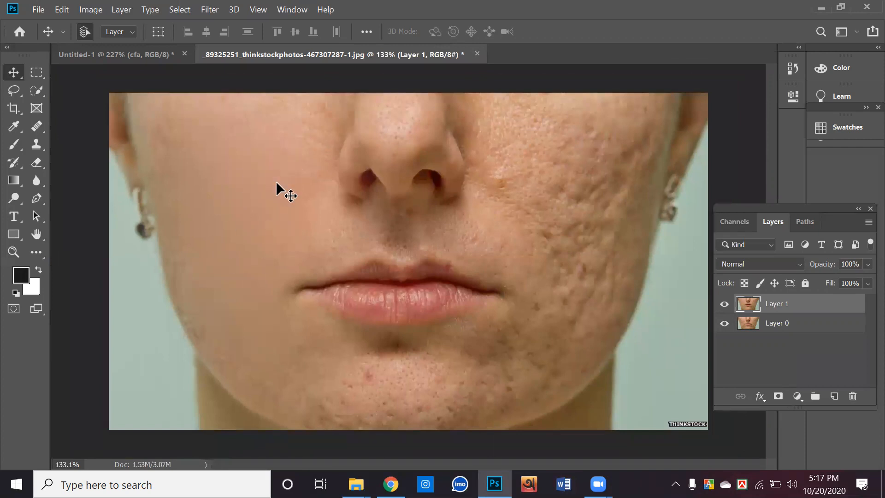
Try to heal the chin with the Healing Brush, sampling the smoothed cheek and reducing the brush to 50 px.
click(40, 120)
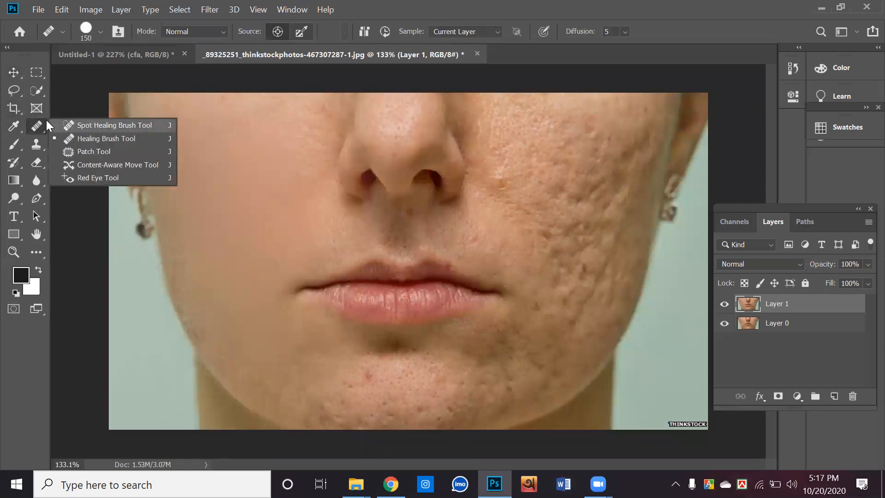
click(76, 138)
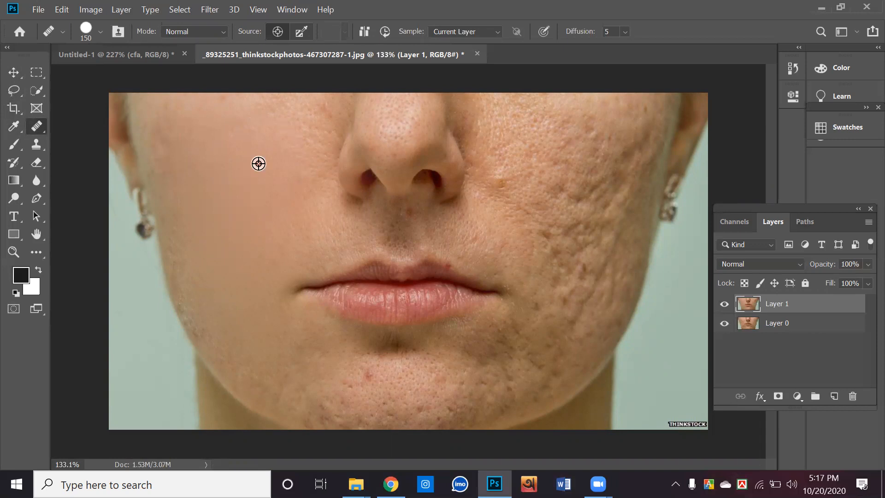
mouse_move(290, 319)
mouse_down()
mouse_move(296, 362)
mouse_move(292, 352)
mouse_up()
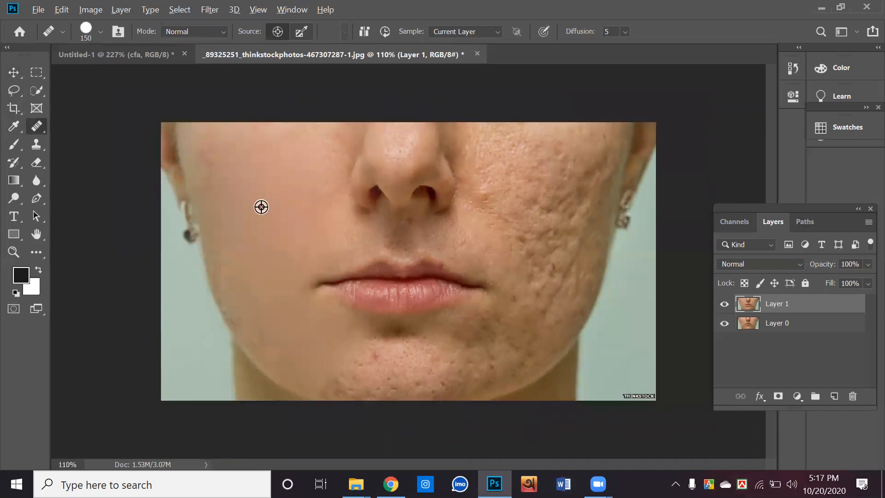
key(ctrl+minus)
alt+click(278, 240)
drag(435, 296, 417, 312)
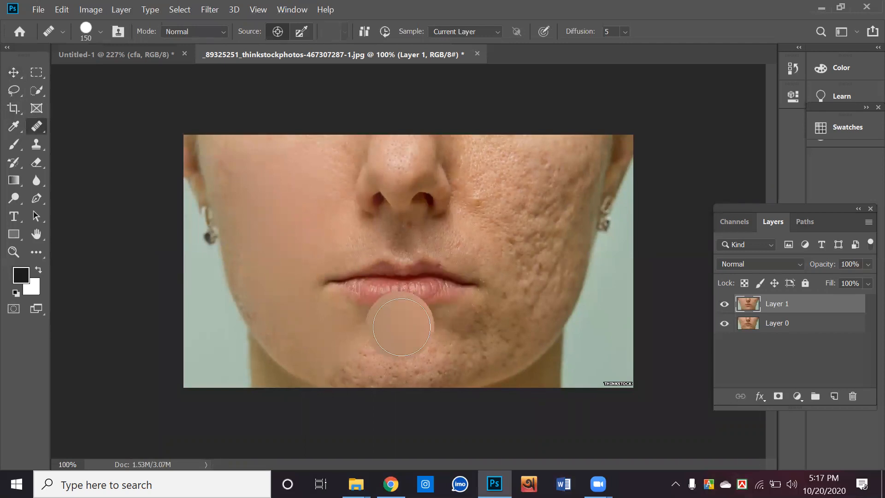
key(bracketleft)
key(bracketleft)
key(bracketleft)
key(bracketleft)
key(bracketleft)
key(bracketleft)
key(bracketleft)
key(bracketleft)
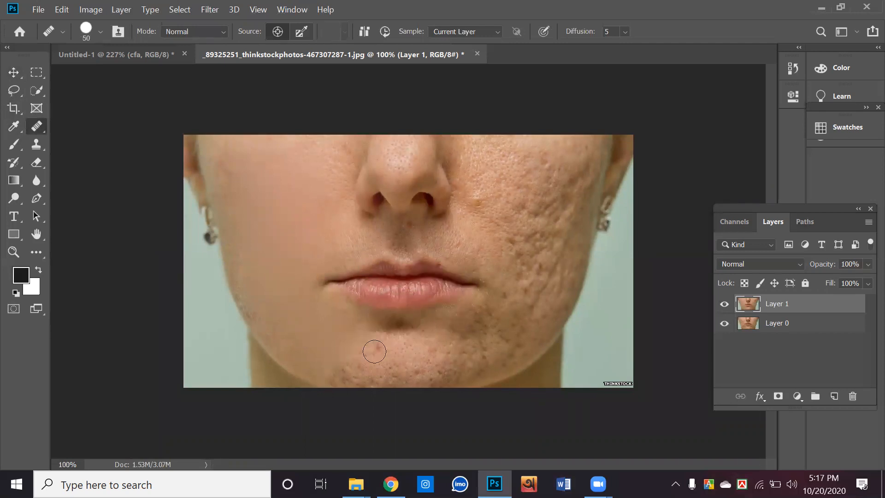
mouse_move(392, 342)
mouse_down()
mouse_move(358, 349)
mouse_move(371, 356)
mouse_move(358, 362)
mouse_move(398, 373)
mouse_move(384, 370)
mouse_move(405, 346)
mouse_move(316, 361)
mouse_move(311, 389)
mouse_move(302, 381)
mouse_up()
key(ctrl+comma)
key(ctrl+comma)
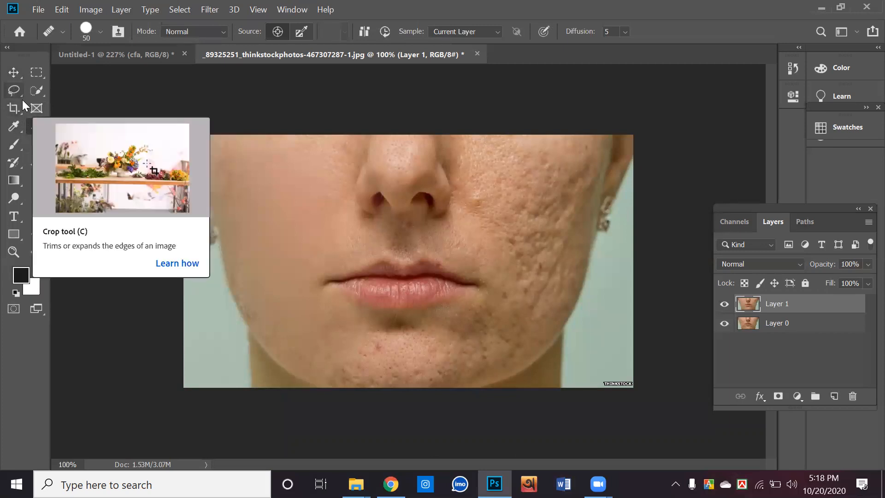
Outline the blemished chin area with the Patch tool, replace it with smooth cheek skin, and deselect.
right_click(29, 127)
click(96, 153)
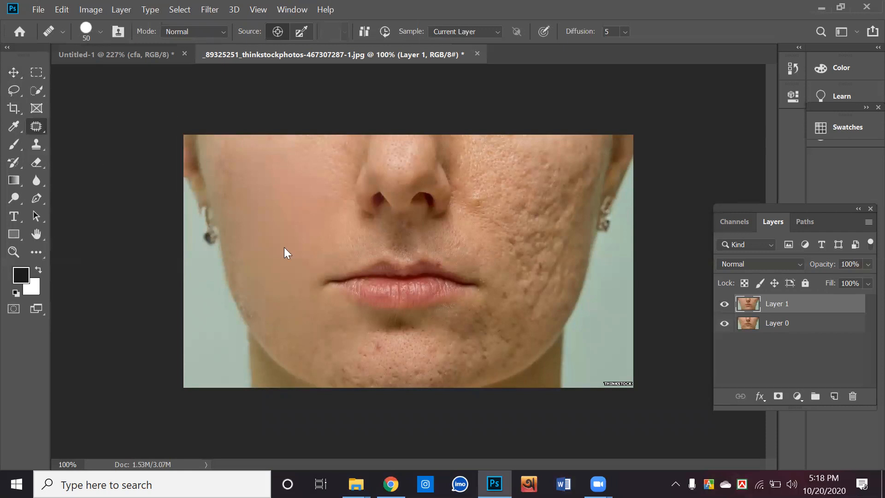
mouse_move(352, 342)
mouse_down()
mouse_move(395, 336)
mouse_move(435, 373)
mouse_move(404, 382)
mouse_move(354, 345)
mouse_up()
mouse_move(395, 366)
mouse_down()
mouse_move(274, 245)
mouse_move(270, 224)
mouse_move(251, 216)
mouse_up()
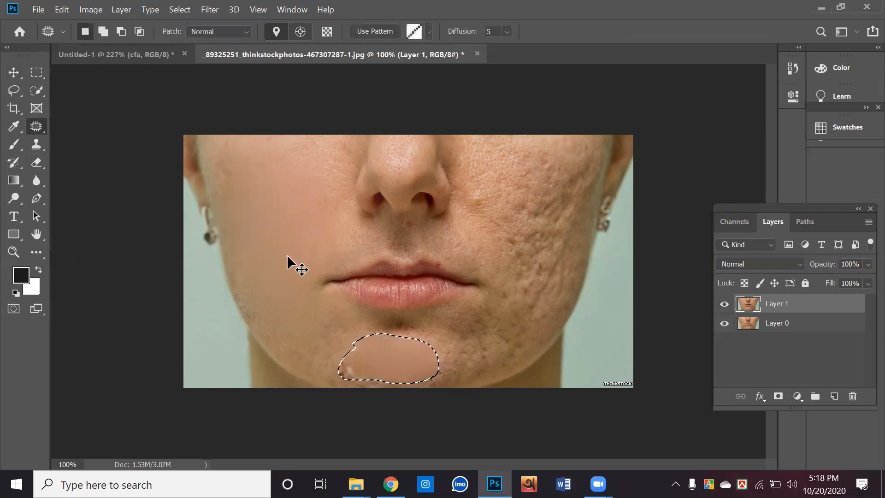
drag(379, 354, 287, 236)
key(ctrl+d)
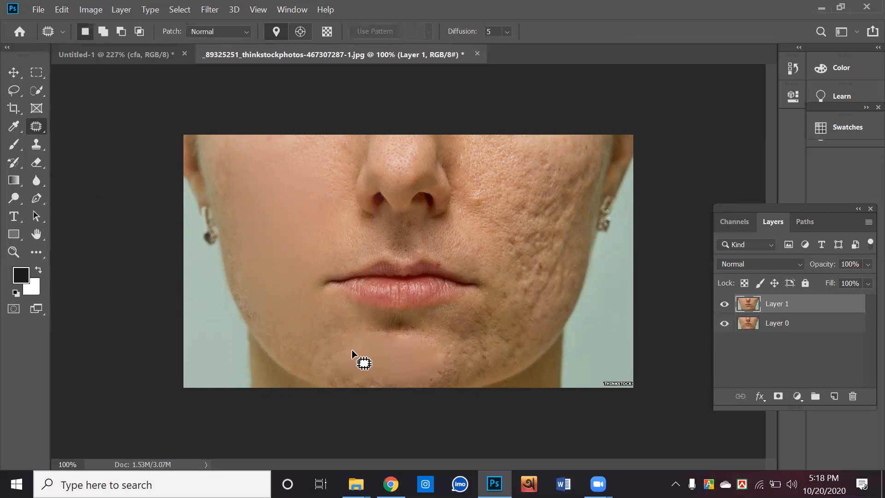
Copy the skin area below the mouth corner to a new layer and try a Gaussian Blur on it, cancelling the filter.
mouse_move(350, 353)
mouse_down()
mouse_move(300, 351)
mouse_move(317, 303)
mouse_move(370, 313)
mouse_move(355, 352)
mouse_up()
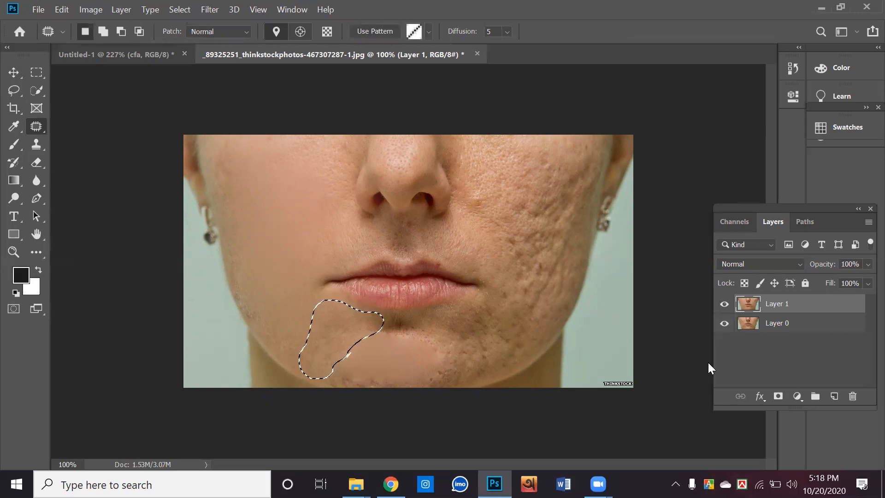
key(ctrl+j)
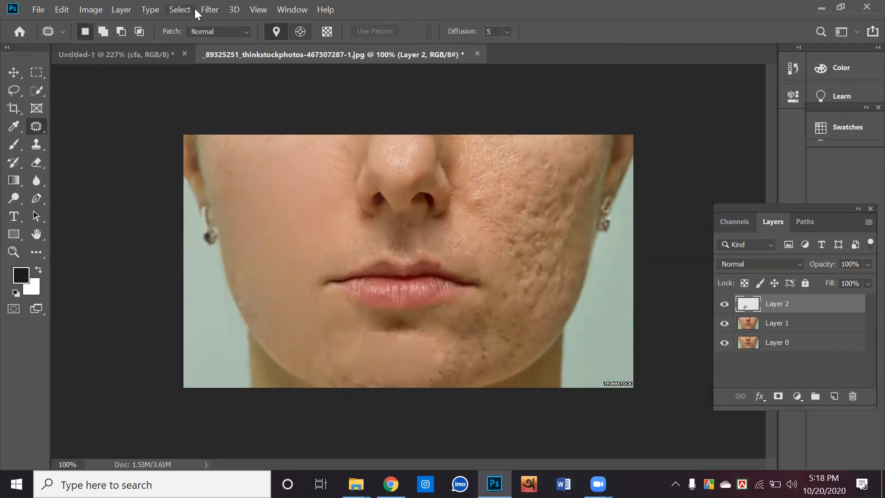
click(214, 10)
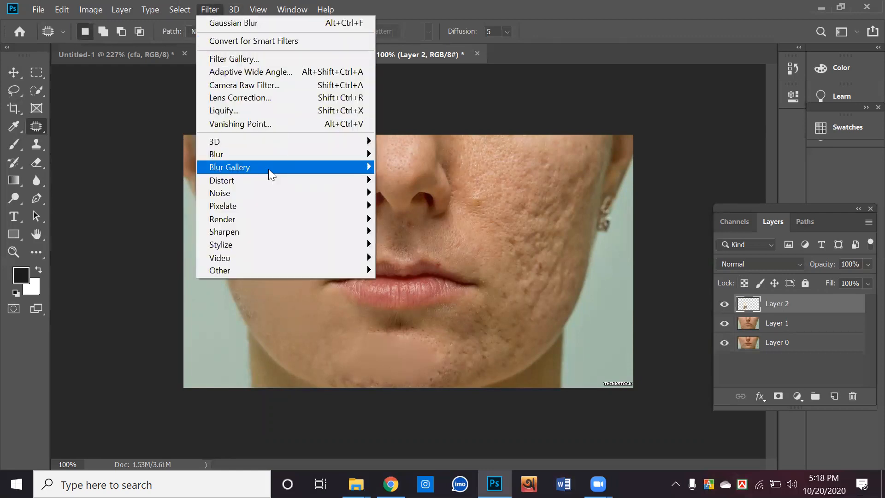
mouse_move(292, 155)
click(403, 207)
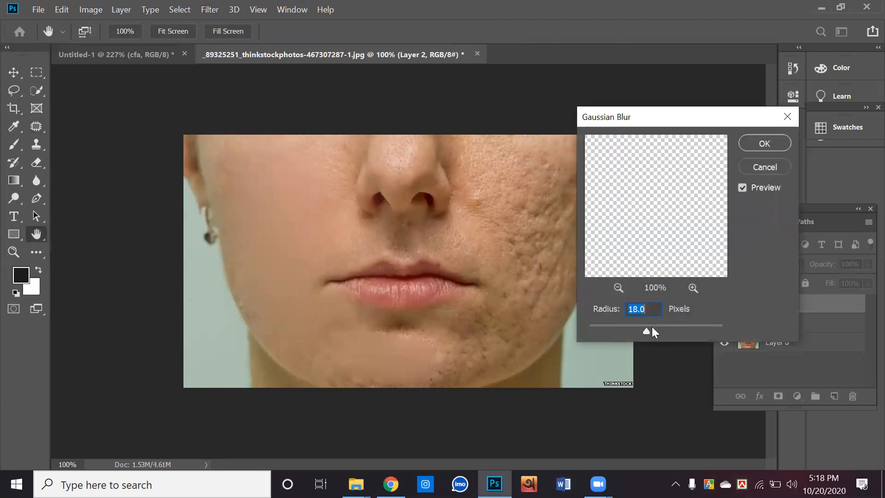
mouse_move(667, 327)
mouse_down()
mouse_move(691, 327)
mouse_move(672, 327)
mouse_up()
click(769, 167)
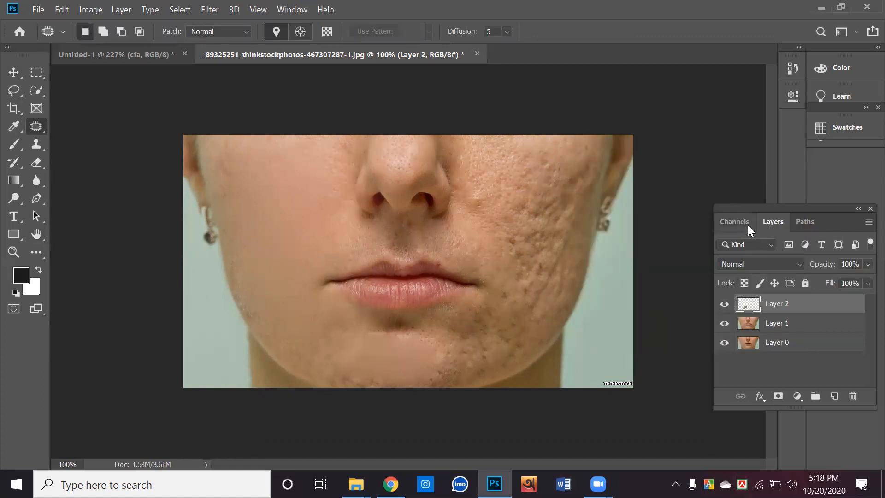
Undo the copied skin layer, the chin patch and its selection.
key(ctrl+z)
key(ctrl+z)
key(ctrl+z)
key(ctrl+z)
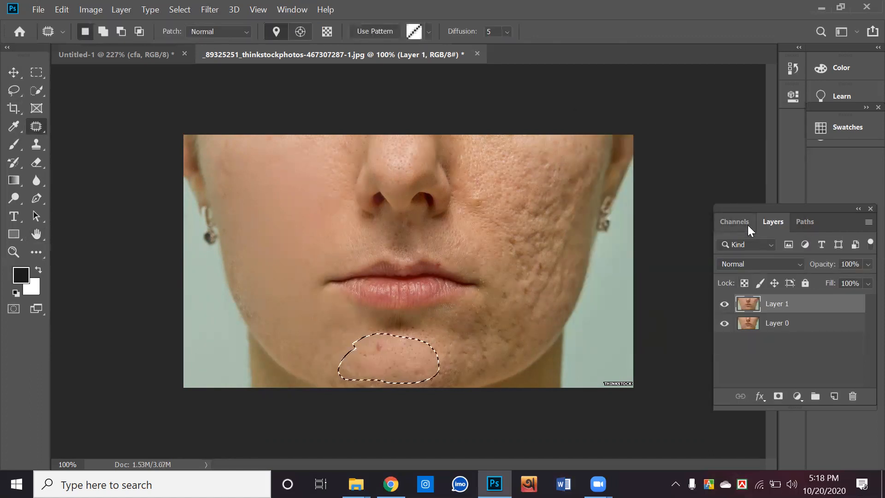
key(ctrl+z)
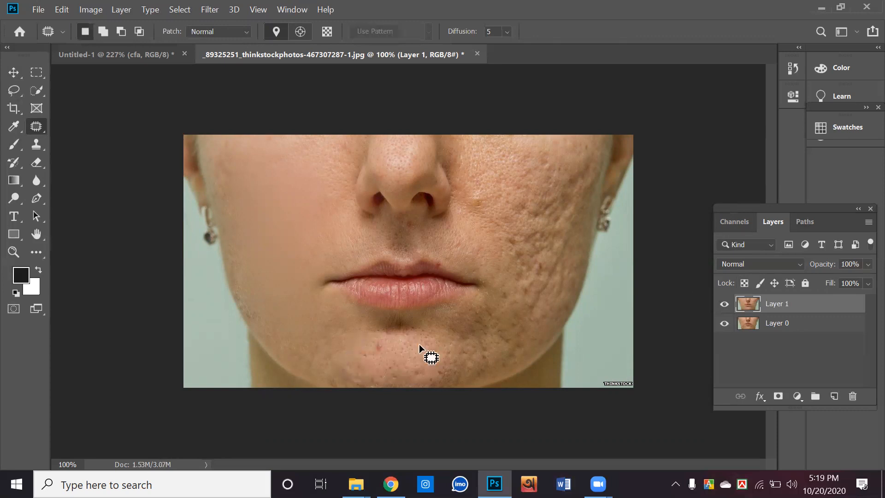
Outline the blemished chin with the Lasso tool down to the image's lower edge and copy it to a new layer.
drag(14, 98, 57, 92)
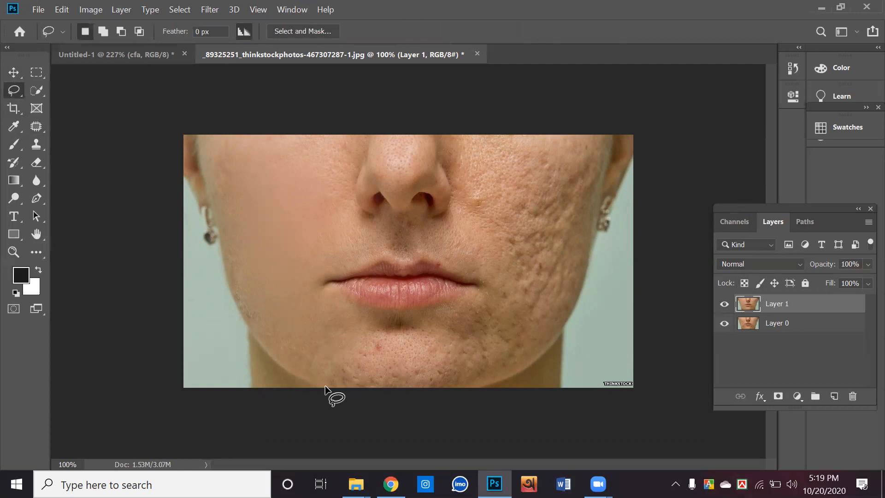
drag(384, 331, 325, 386)
drag(445, 388, 328, 388)
key(ctrl+j)
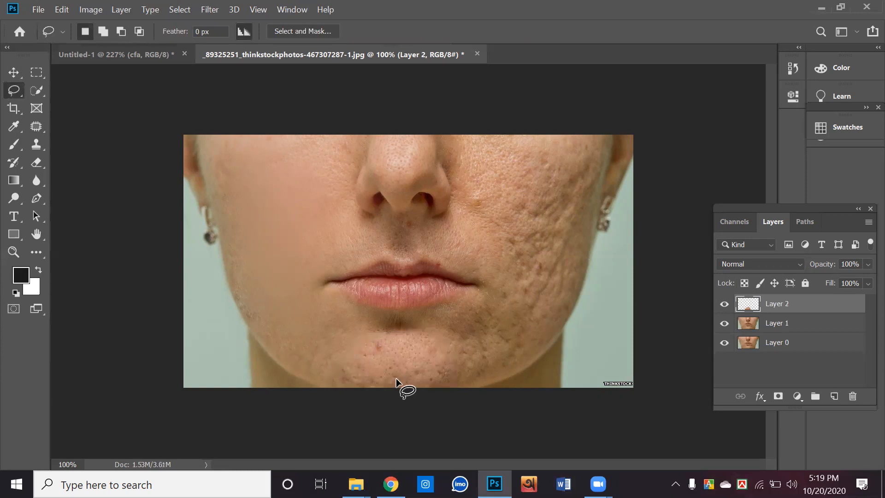
Apply a Gaussian Blur with a radius of 69.7 pixels to the copied chin layer and lock the layer completely.
click(203, 9)
mouse_move(322, 154)
click(423, 208)
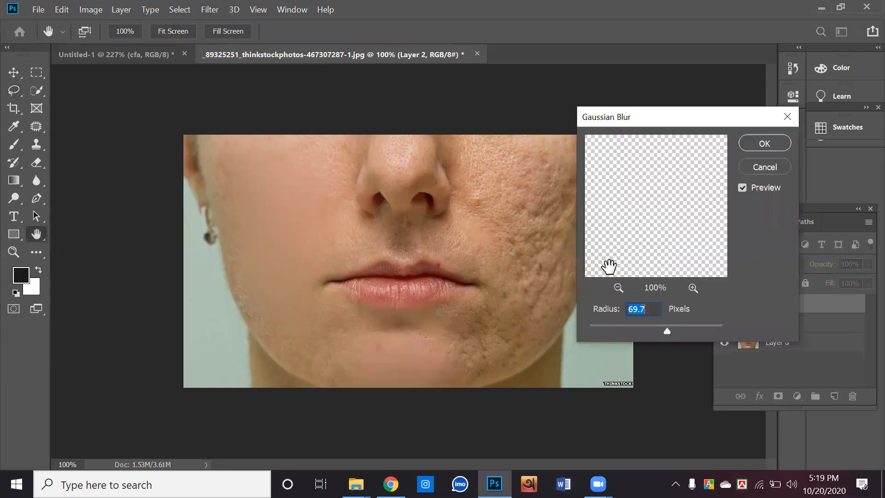
click(746, 147)
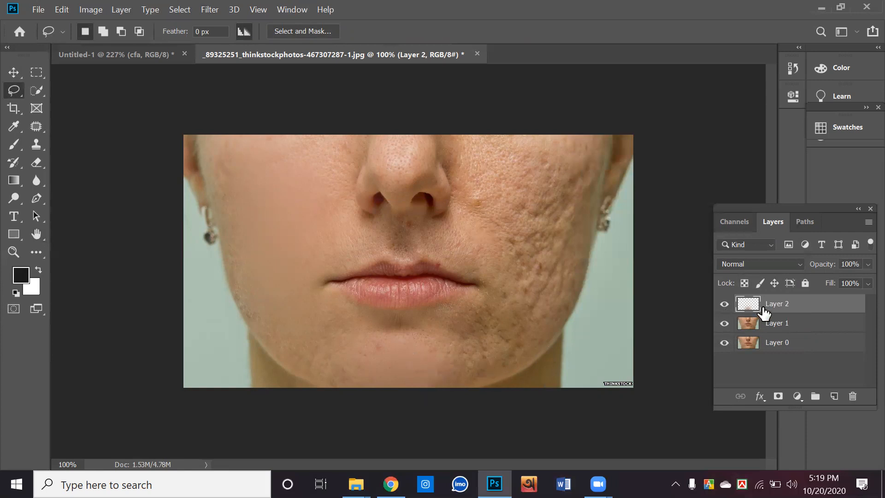
click(807, 283)
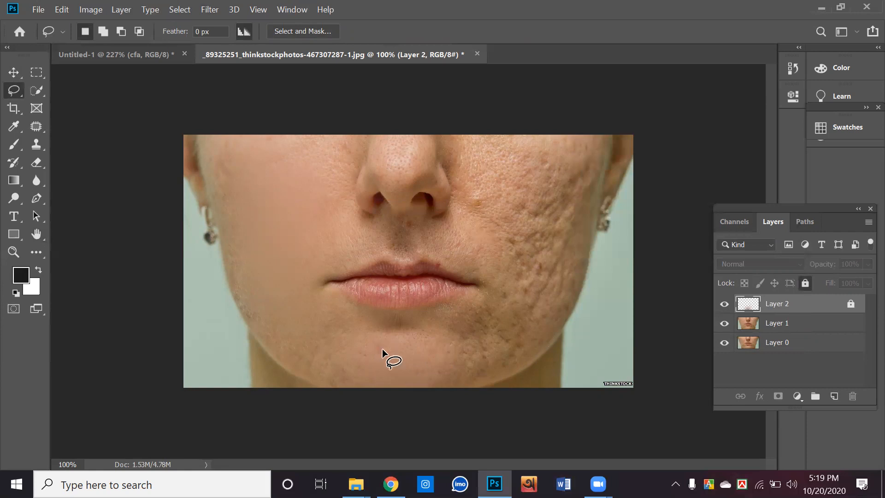
Outline the jaw area below the image-left mouth corner with the Lasso tool and copy it from Layer 1 to a new layer.
drag(358, 364, 293, 369)
drag(347, 314, 382, 345)
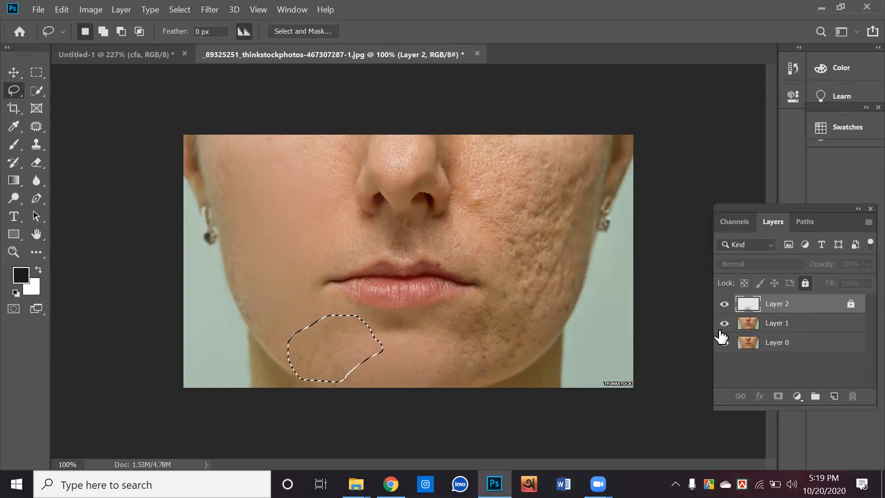
click(772, 325)
key(ctrl+j)
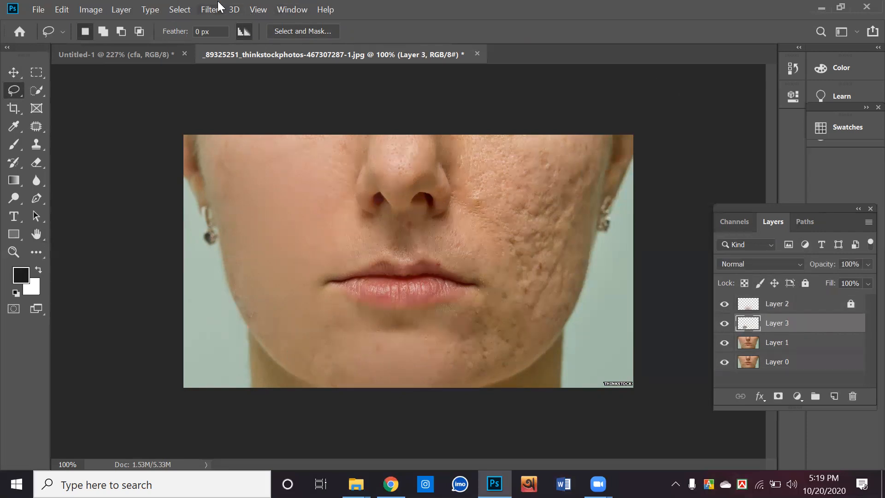
Apply a Gaussian Blur with a radius of 69.7 pixels to the copied jaw layer.
click(215, 9)
mouse_move(258, 154)
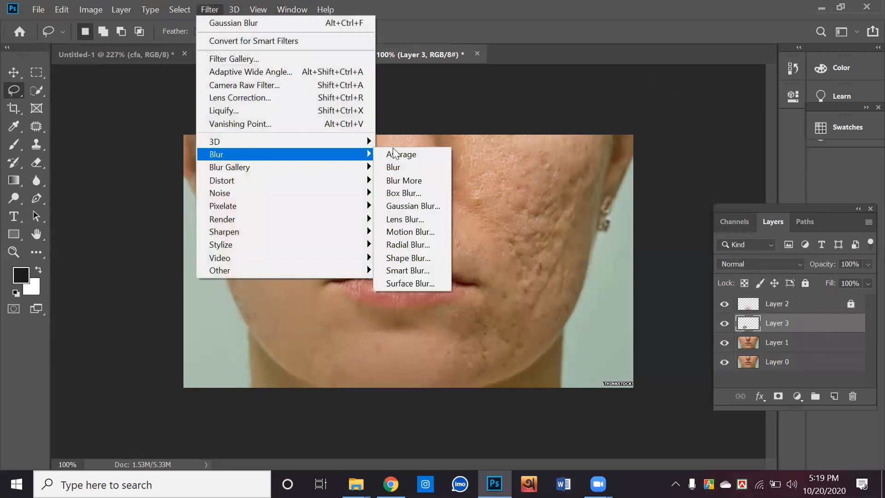
click(418, 211)
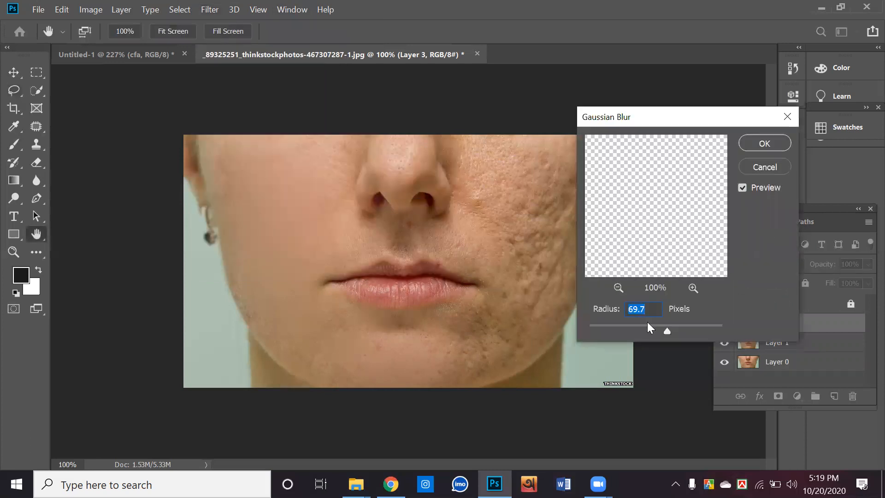
click(765, 143)
Outline the skin between the image-left nostril and the upper lip with the Lasso tool and copy it from Layer 1 to a new layer.
key(l)
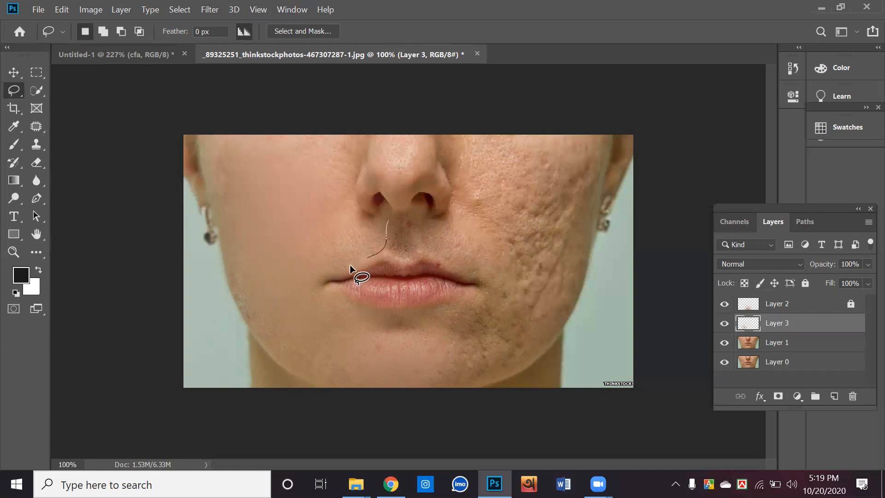
mouse_move(341, 214)
mouse_down()
mouse_move(385, 217)
mouse_move(385, 237)
mouse_up()
click(805, 346)
key(ctrl+j)
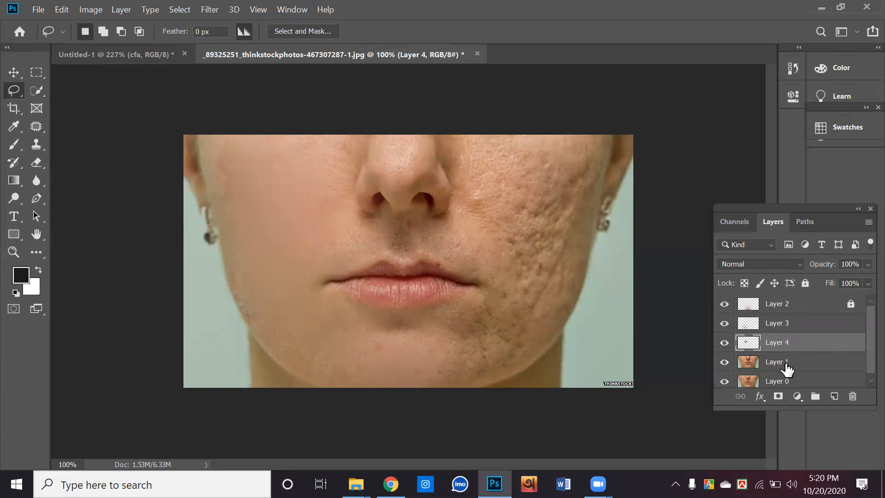
Apply a Gaussian Blur with a radius of 81.2 pixels to the copied upper-lip skin layer.
click(210, 9)
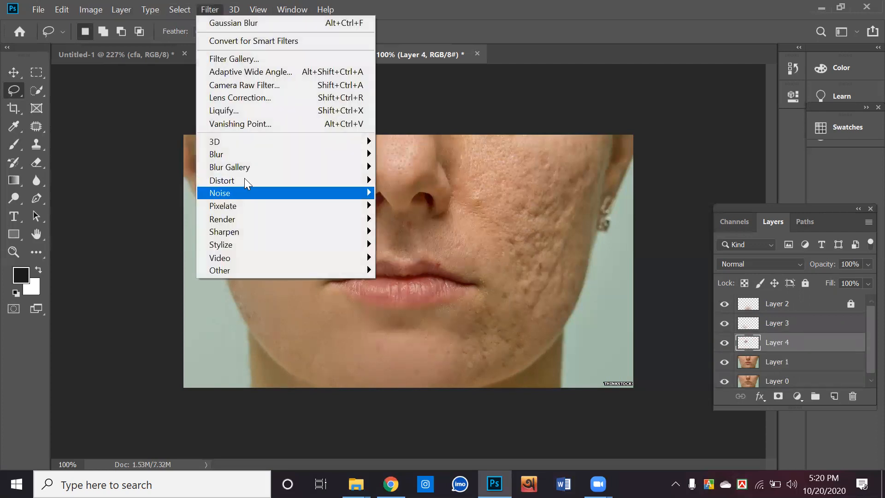
mouse_move(267, 156)
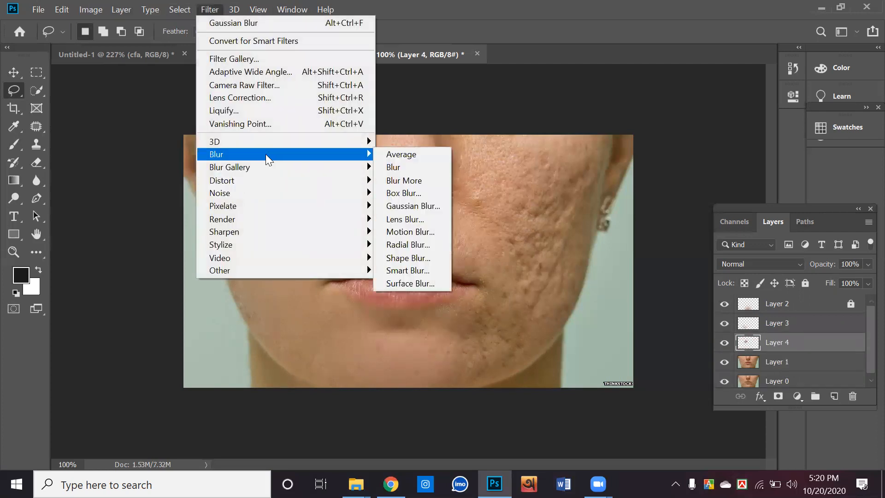
click(437, 206)
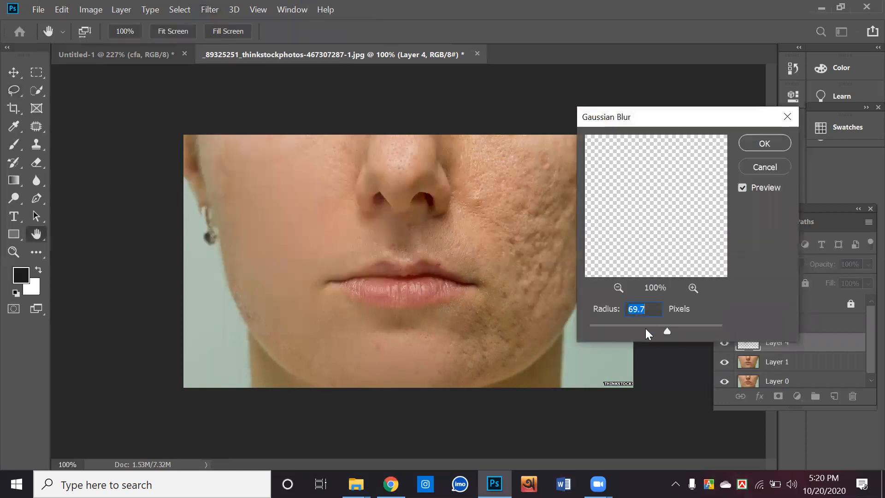
click(650, 330)
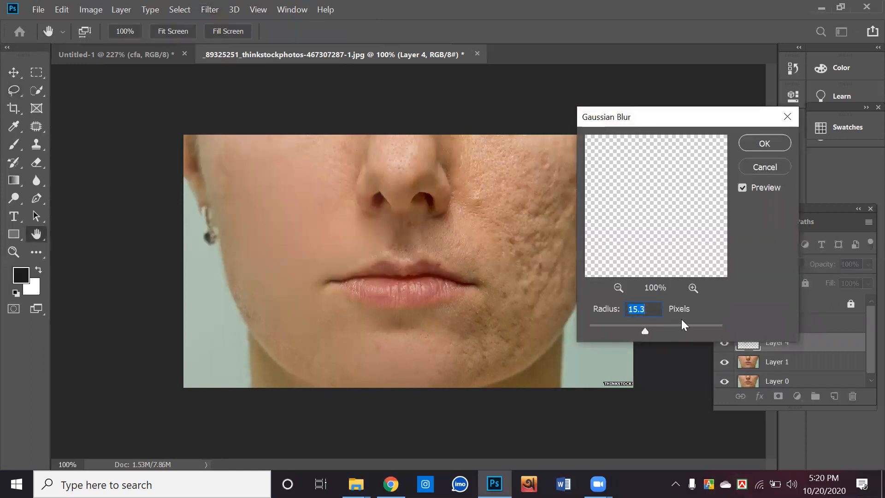
click(675, 327)
drag(673, 328, 669, 328)
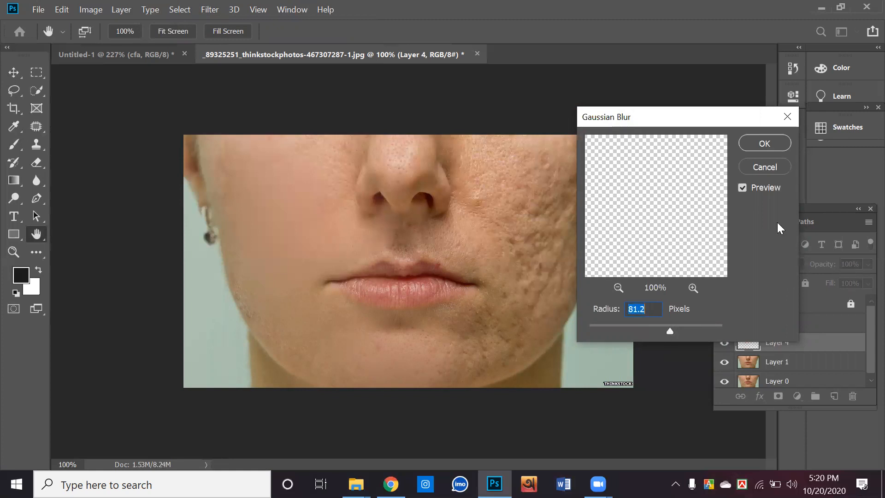
click(764, 142)
Outline the groove between the nose and the middle of the upper lip with the Lasso tool and copy it from Layer 1 to a new layer.
key(l)
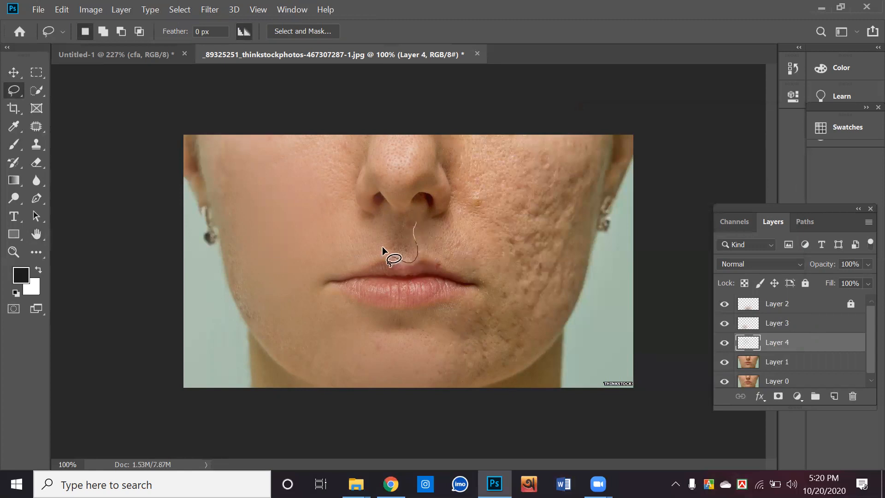
drag(391, 226, 409, 216)
click(779, 363)
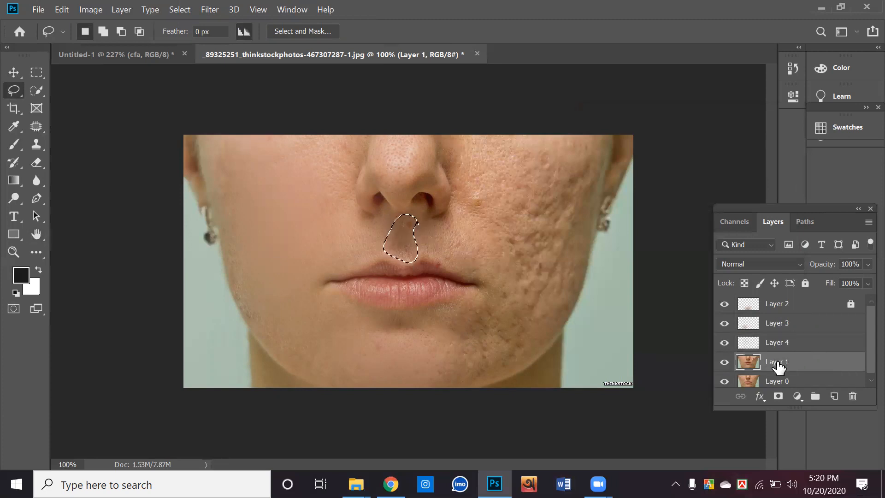
key(ctrl+j)
Apply a Gaussian Blur with a radius of 29.1 pixels to the copied layer of the groove under the nose.
click(210, 9)
mouse_move(241, 155)
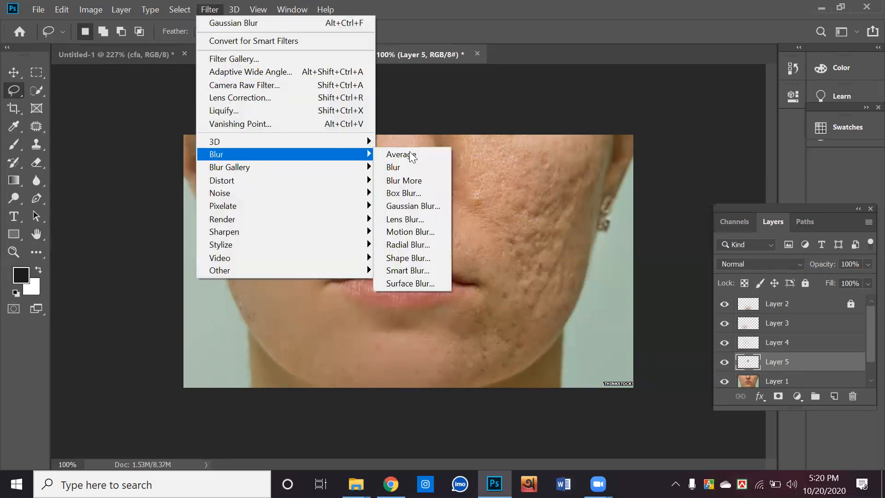
click(413, 211)
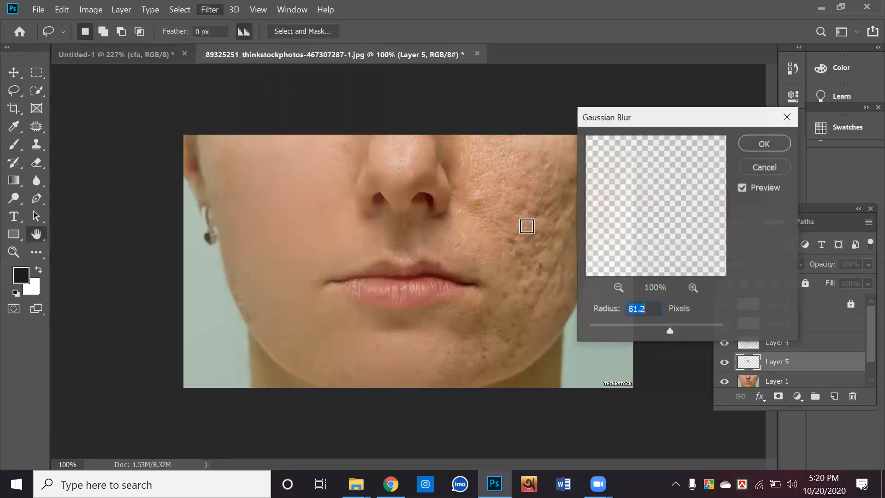
drag(680, 326, 663, 325)
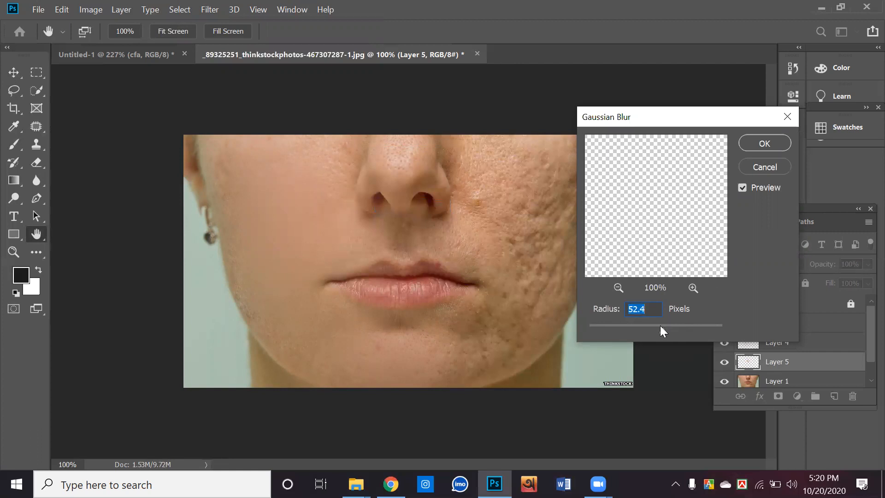
click(649, 328)
drag(652, 332, 654, 332)
click(761, 150)
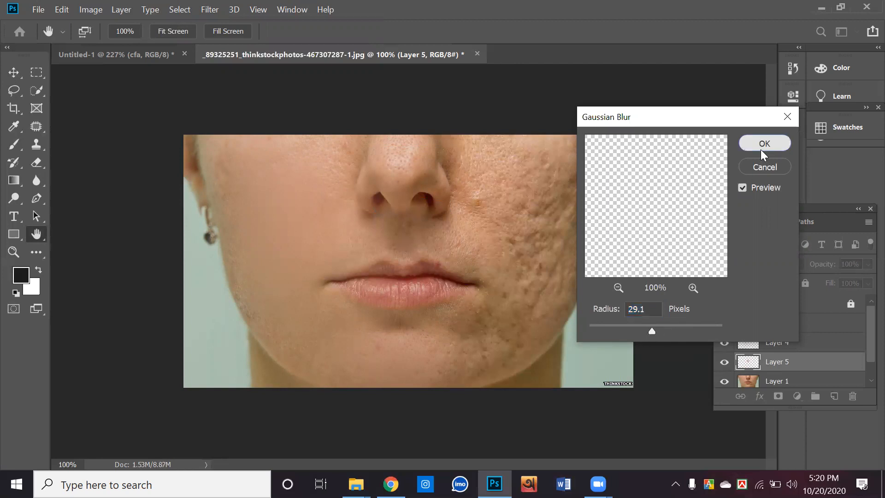
Add a layer mask to Layer 5 and paint black over both nostrils with a 150-pixel brush to remove the blur there.
key(l)
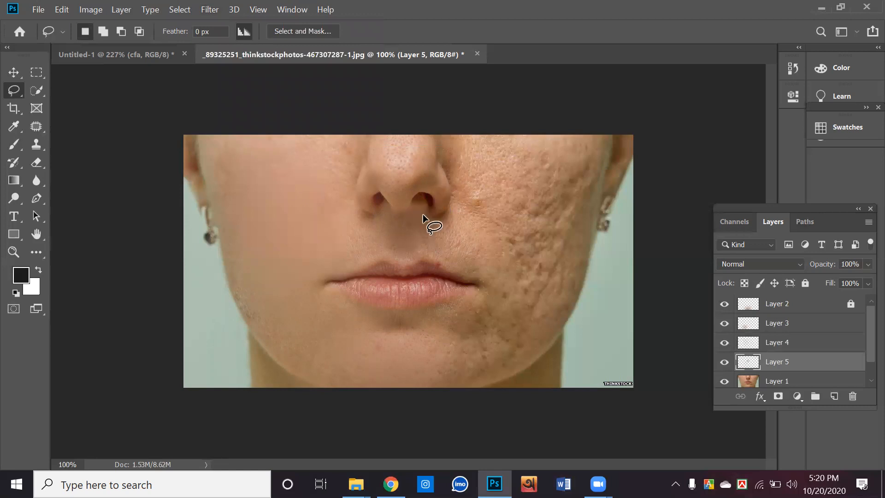
click(778, 396)
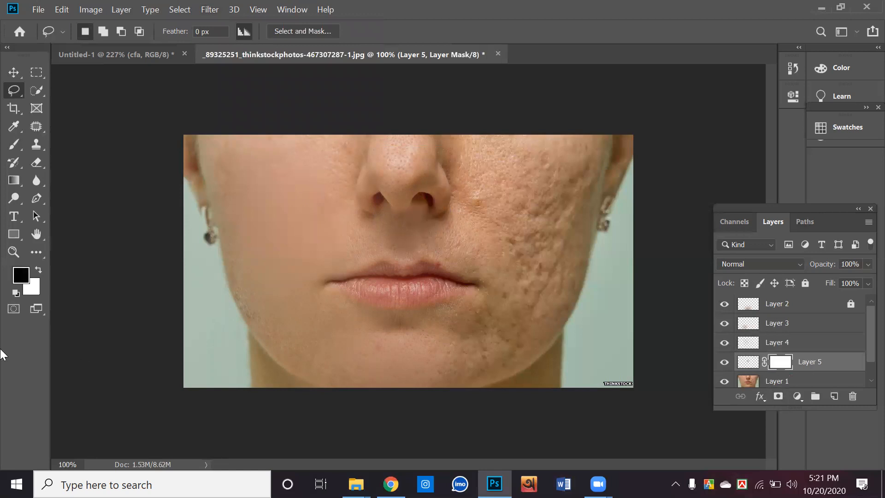
click(14, 146)
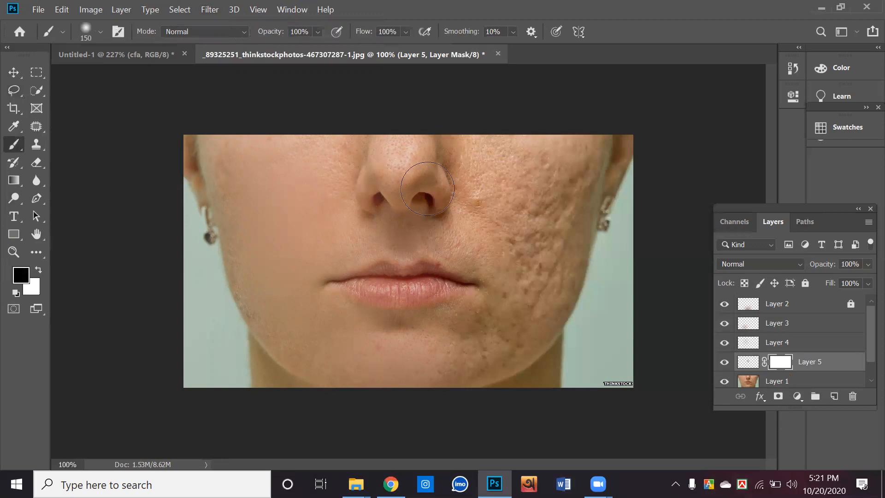
click(428, 192)
click(376, 192)
click(10, 74)
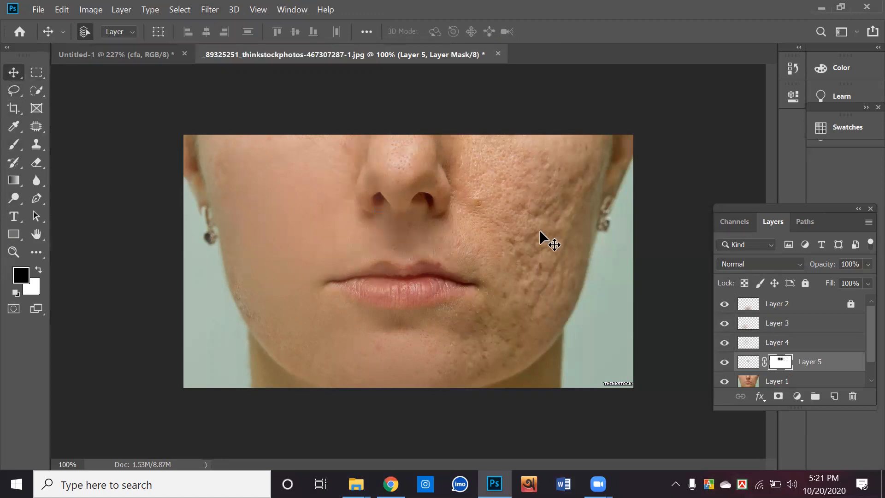
Hide and show Layer 1 to compare the retouched cheek with the original photo.
scroll(754, 378, down, 1)
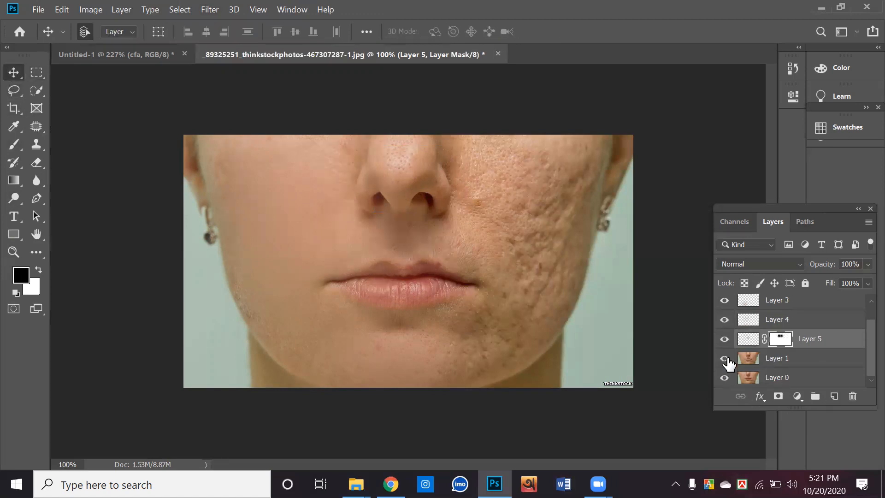
click(725, 358)
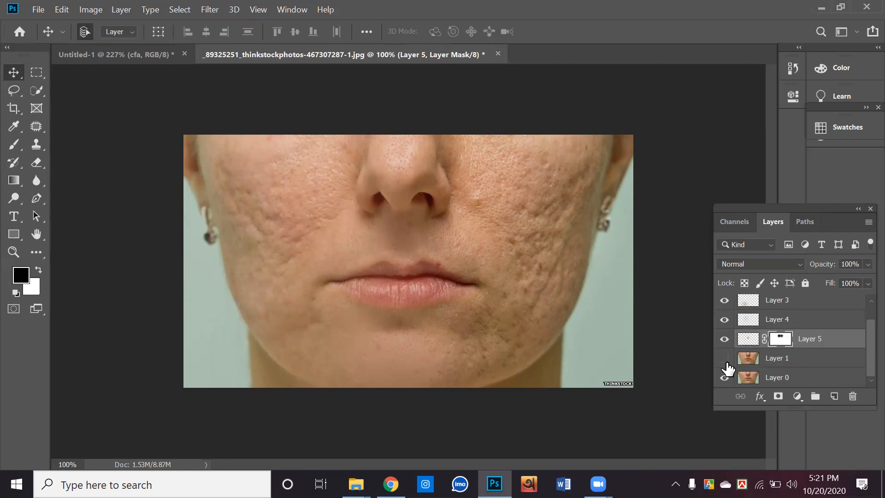
scroll(739, 350, up, 1)
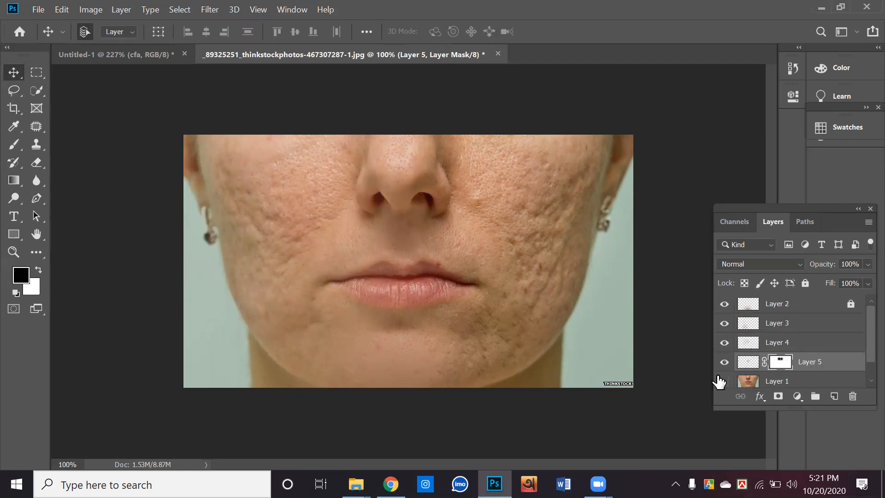
click(725, 381)
Unlock Layer 2 and merge all layers from Layer 2 down to Layer 1, keeping Layer 0 separate.
click(852, 304)
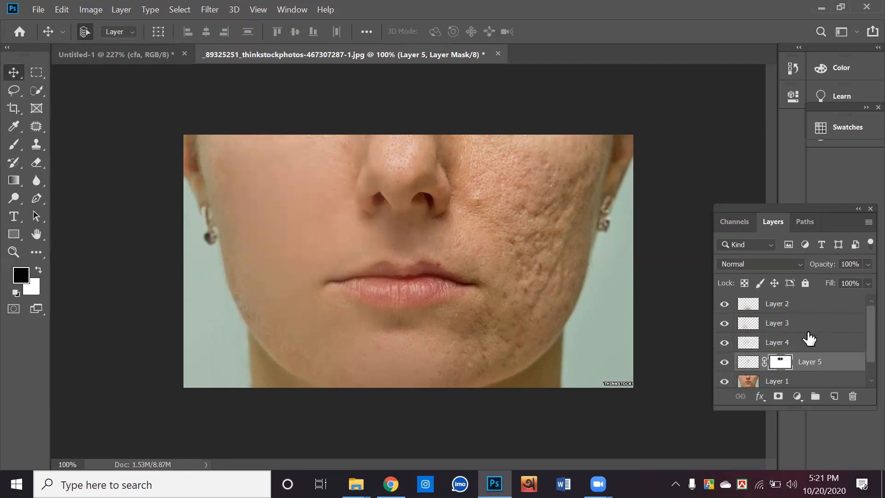
click(821, 304)
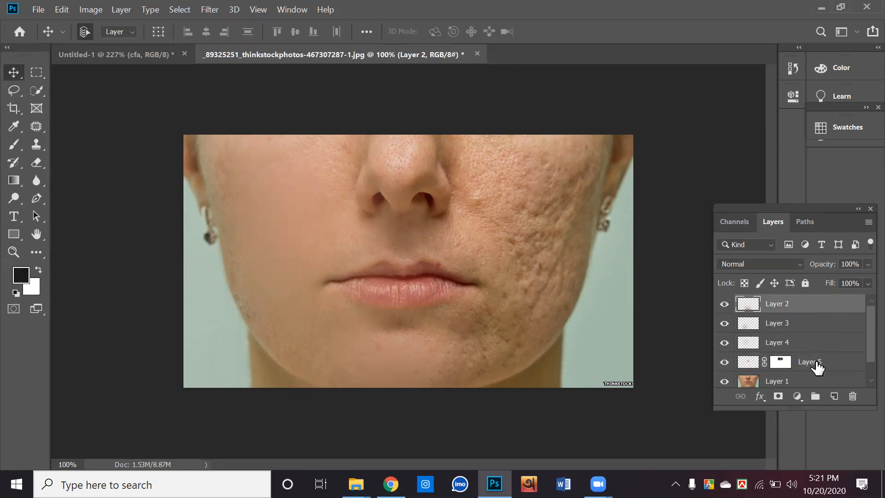
scroll(821, 369, down, 1)
shift+click(822, 366)
scroll(820, 365, up, 1)
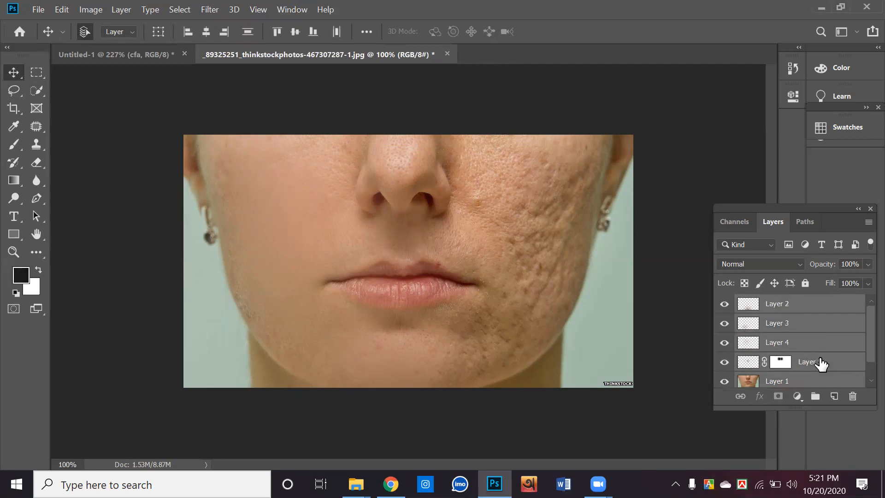
right_click(809, 340)
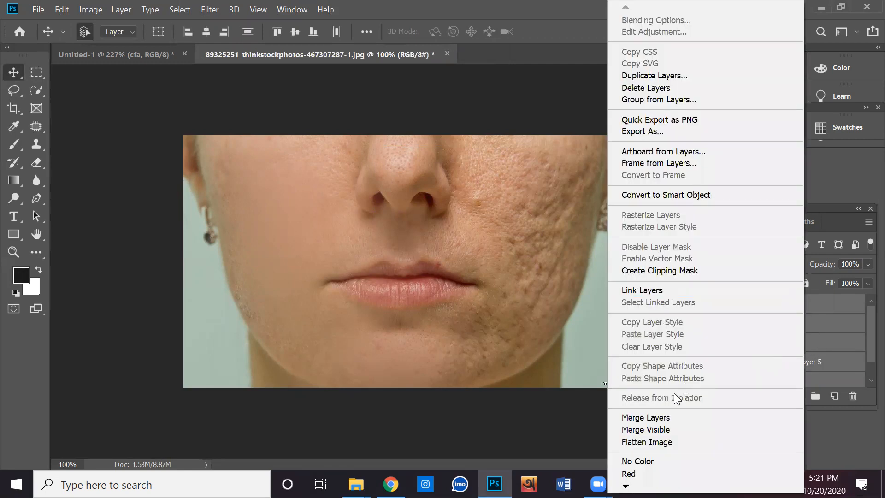
click(667, 418)
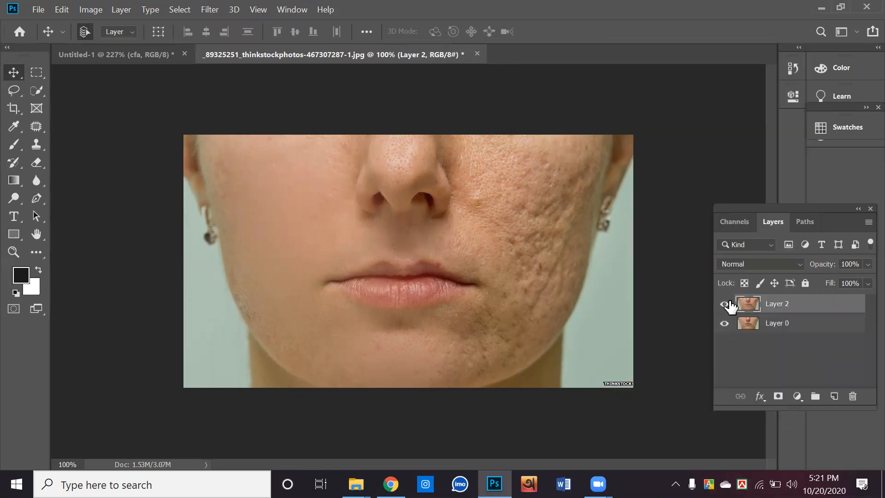
Toggle the merged layer's visibility repeatedly to compare the retouched face with the original.
click(722, 306)
click(722, 305)
click(722, 305)
click(722, 305)
click(722, 305)
click(722, 305)
click(722, 305)
Apply Auto Contrast to the merged Layer 2 and toggle its visibility to compare it with the original.
click(90, 9)
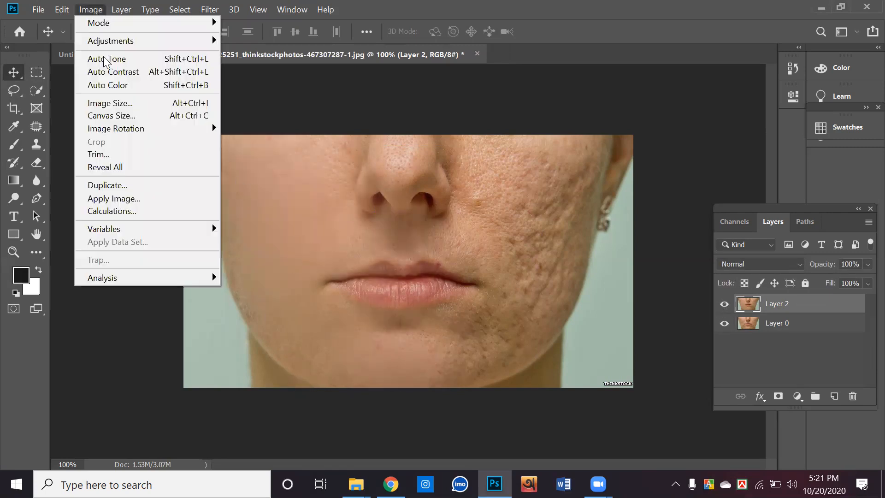
click(133, 72)
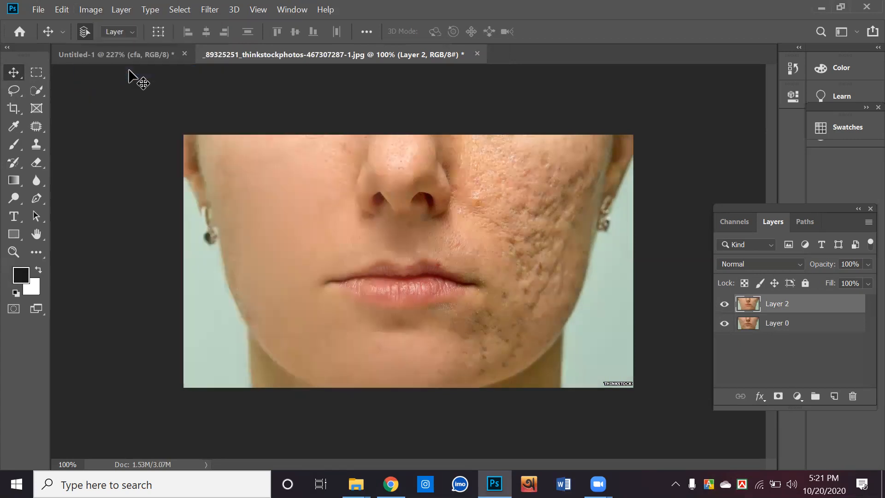
click(723, 305)
click(724, 305)
click(723, 305)
click(724, 305)
click(723, 305)
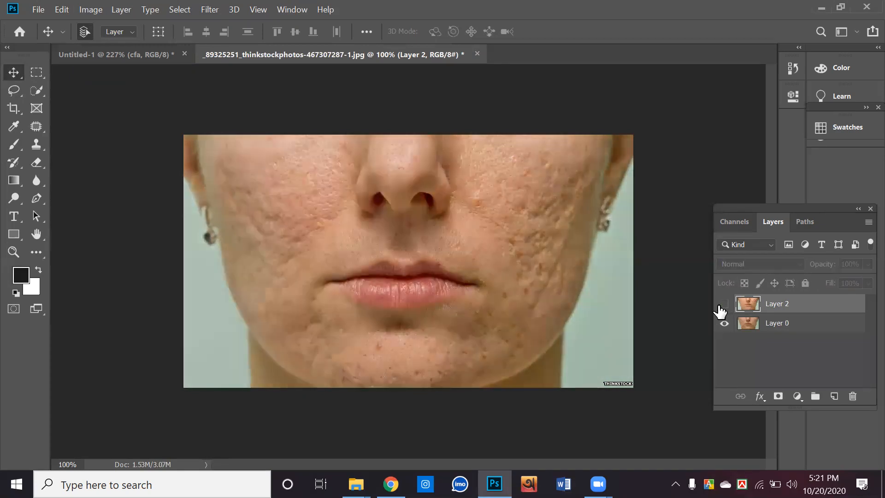
click(723, 306)
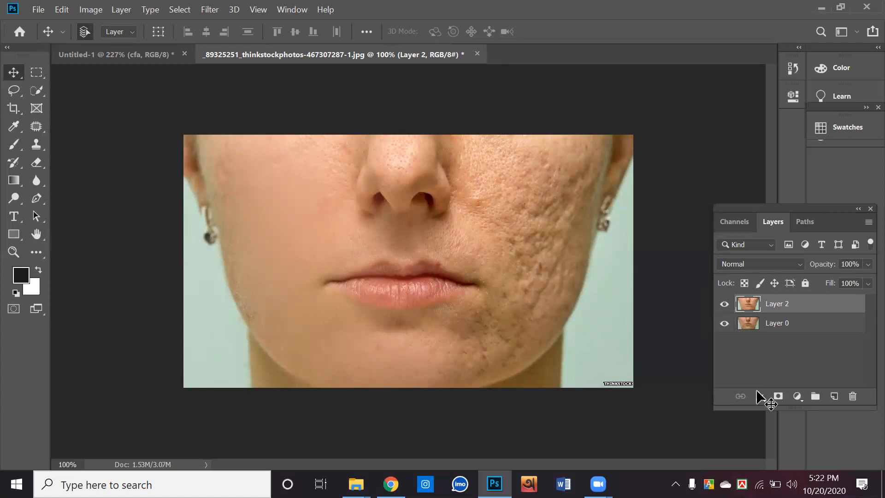
Hide Layer 2 and apply Auto Contrast to the original photo on Layer 0.
click(725, 304)
click(783, 324)
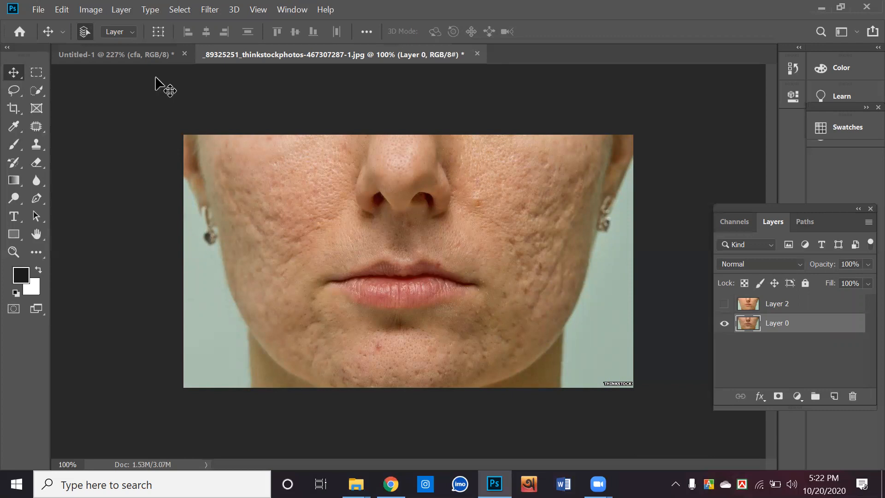
click(97, 12)
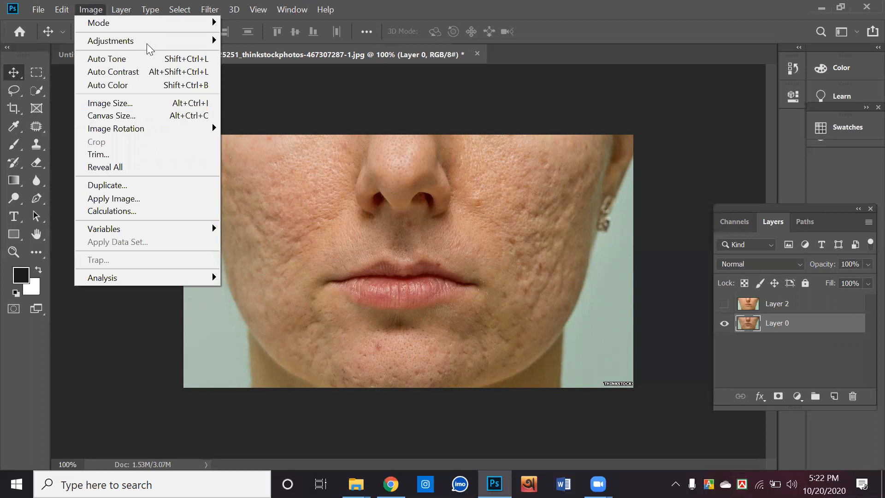
mouse_move(147, 43)
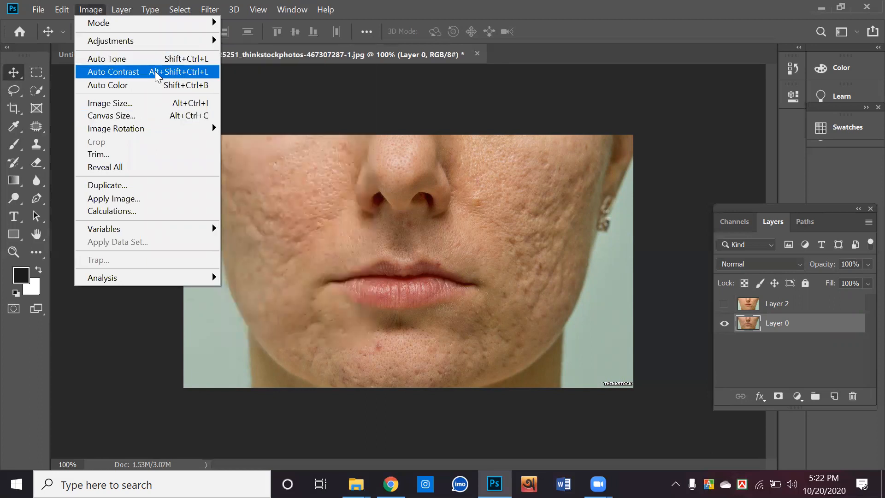
click(158, 77)
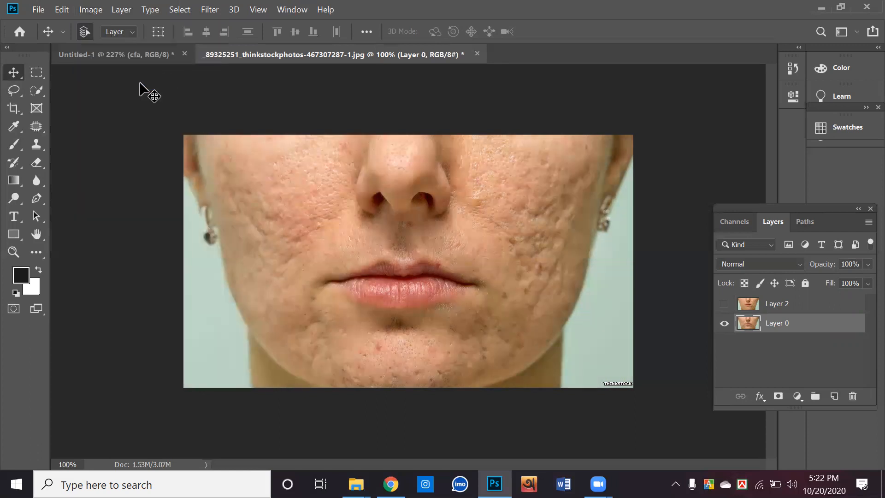
Undo and redo the Auto Contrast on Layer 0 to compare the photo with and without it.
key(ctrl+z)
key(ctrl+shift+z)
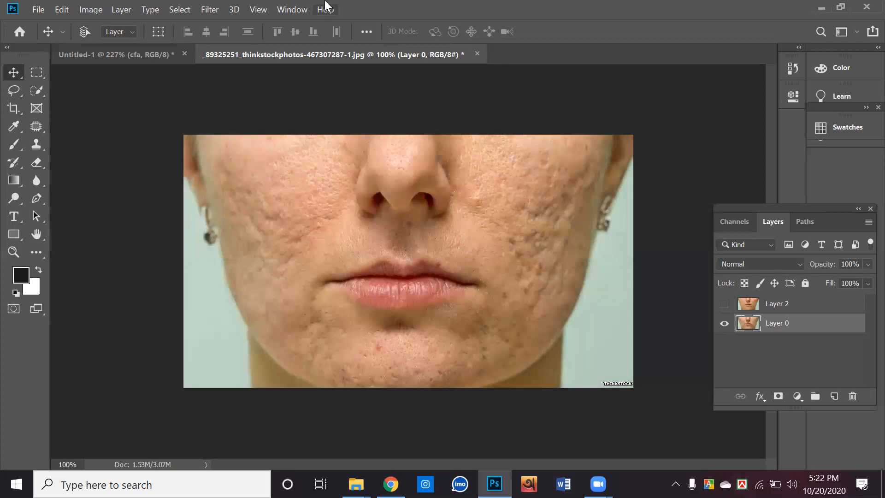
key(ctrl+z)
key(ctrl+shift+z)
click(325, 9)
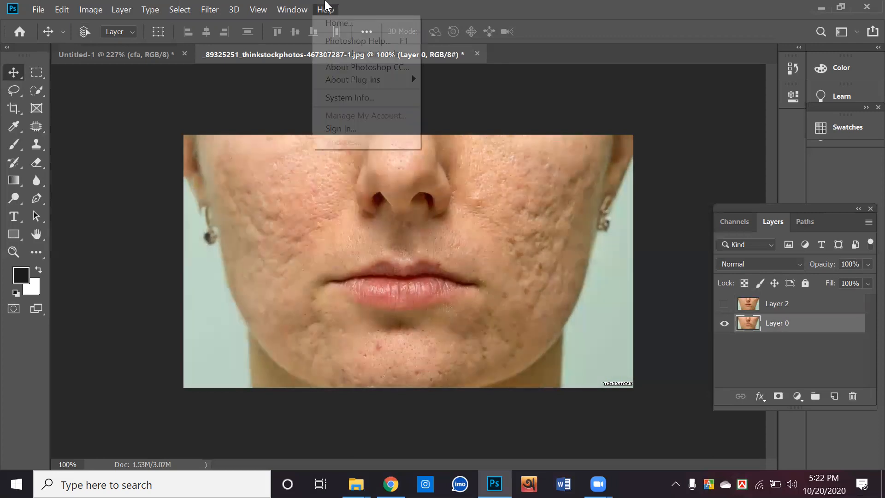
click(206, 73)
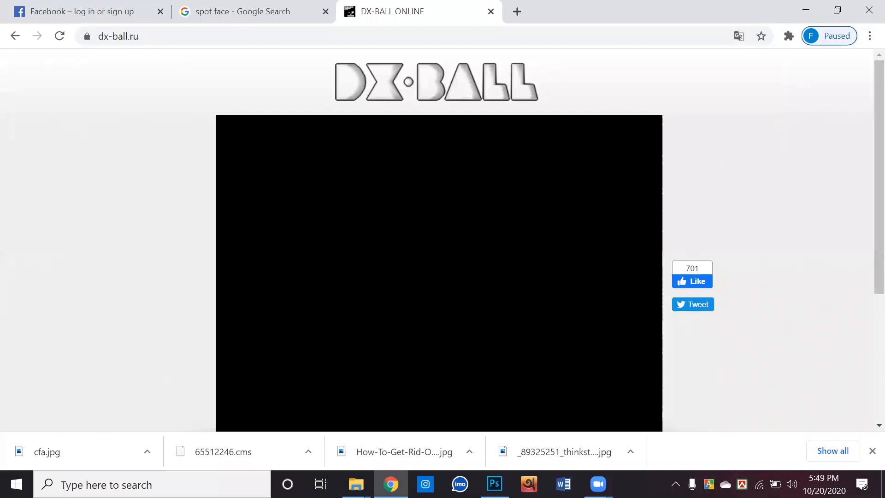
Set the system speaker volume to 34 while the DX-Ball game page is open in Chrome.
scroll(513, 298, down, 4)
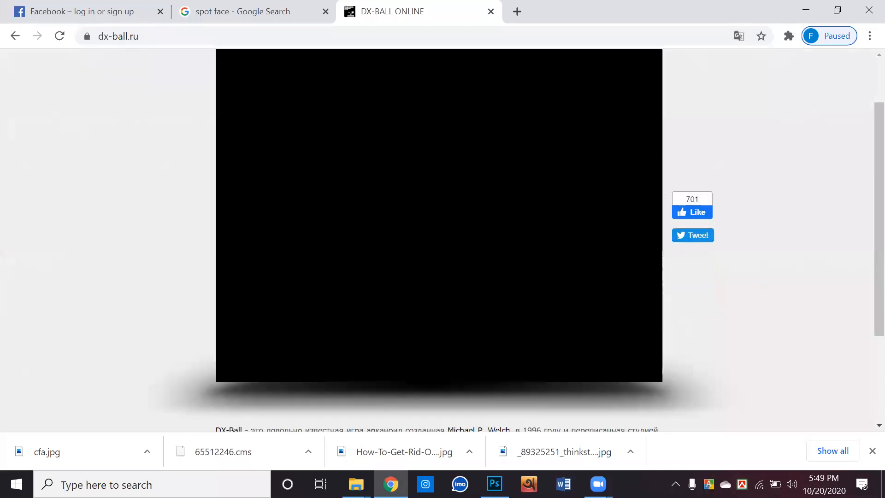
scroll(512, 297, up, 4)
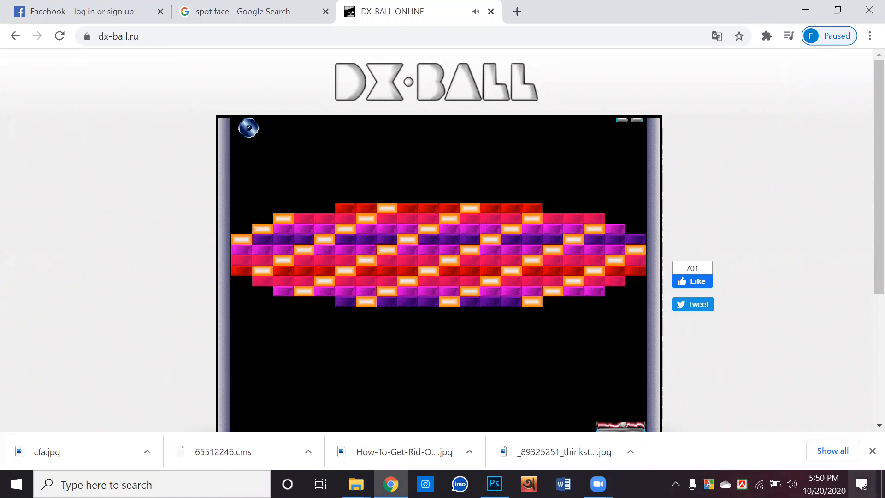
click(792, 484)
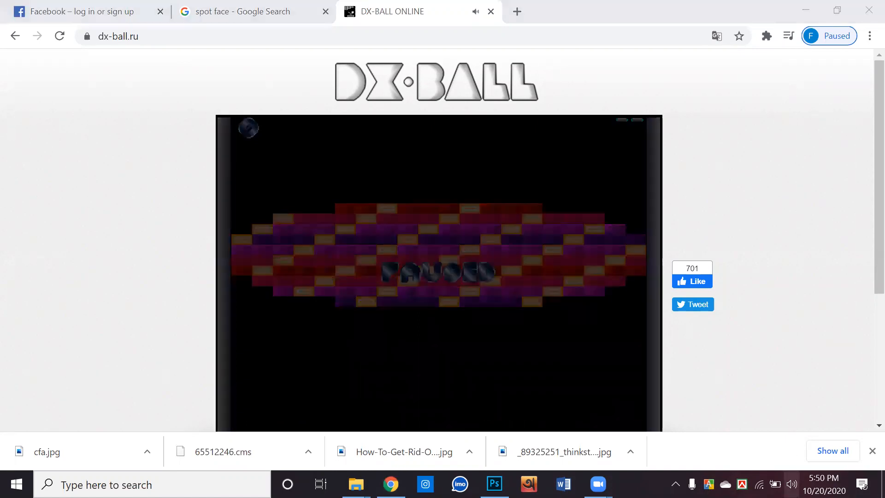
drag(748, 450, 738, 452)
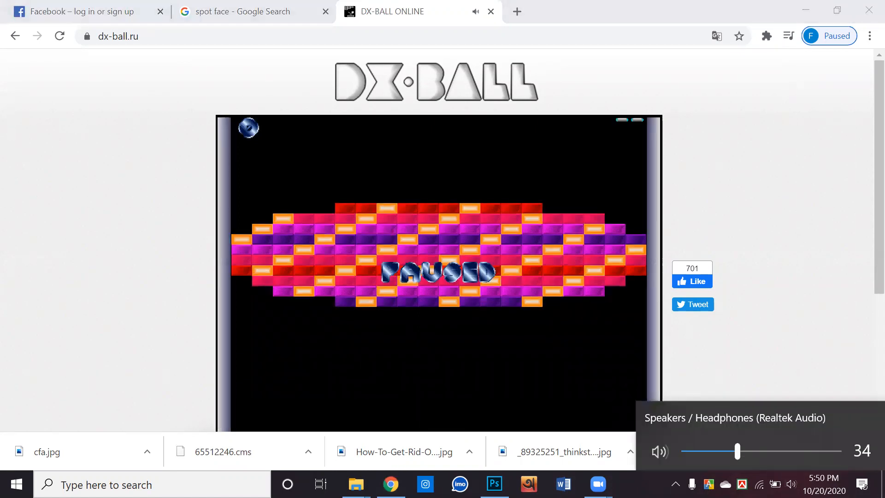
click(475, 341)
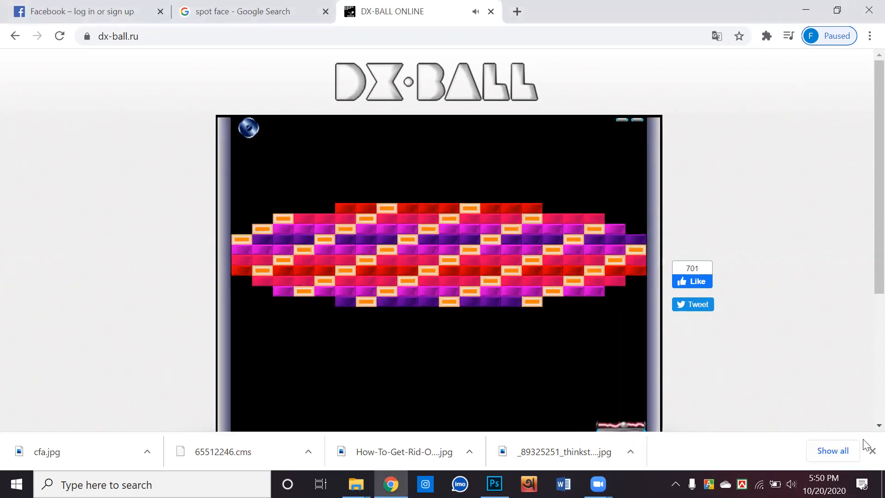
Play the DX-Ball round with the downloads bar dismissed until the game ends, and close its browser tab.
click(873, 451)
click(258, 428)
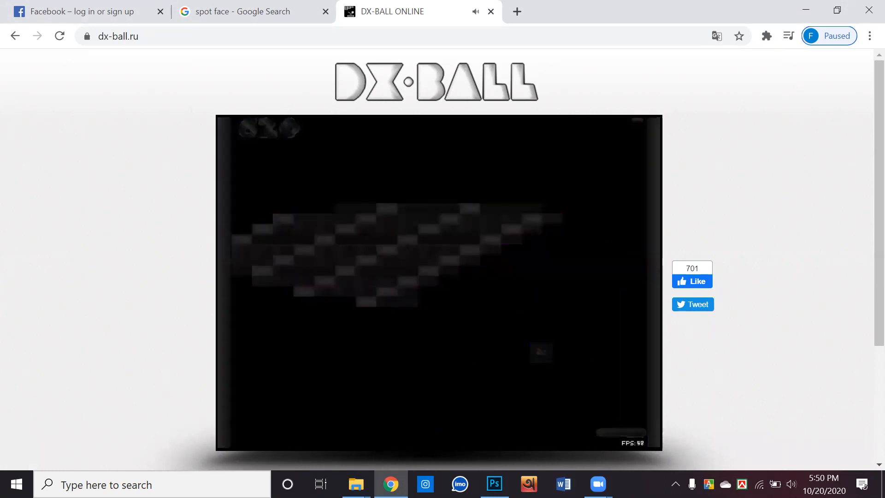
click(492, 432)
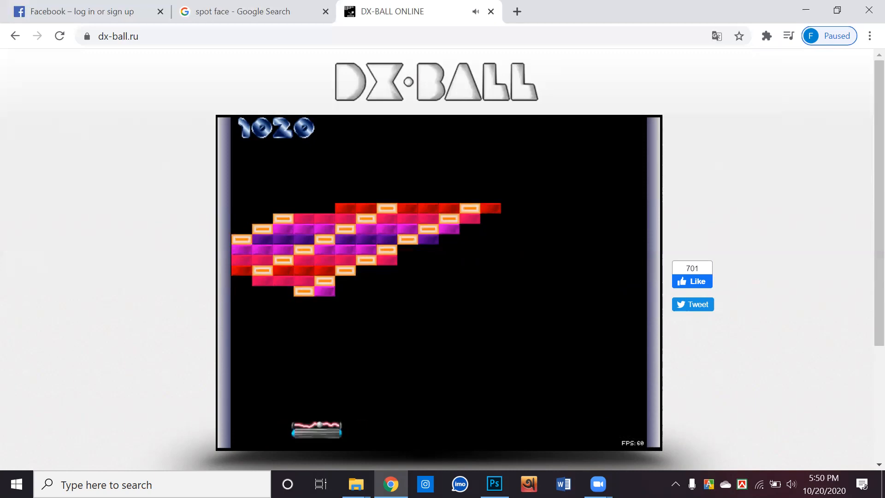
click(351, 432)
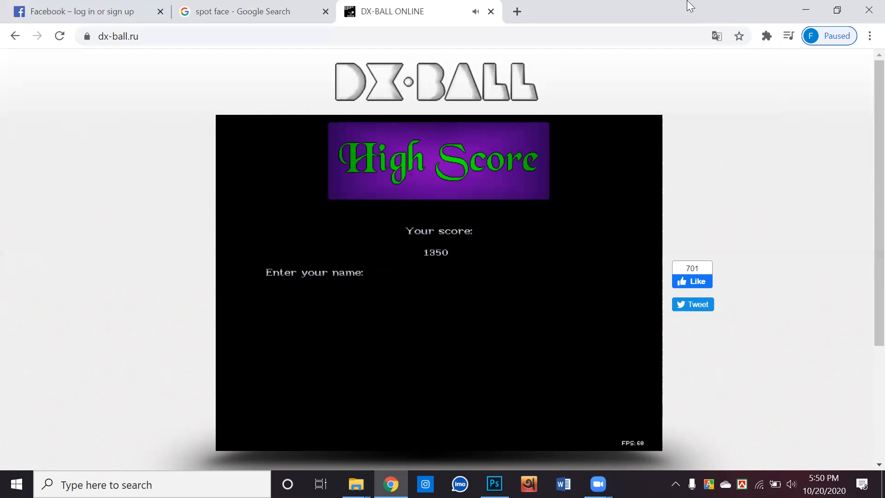
click(491, 13)
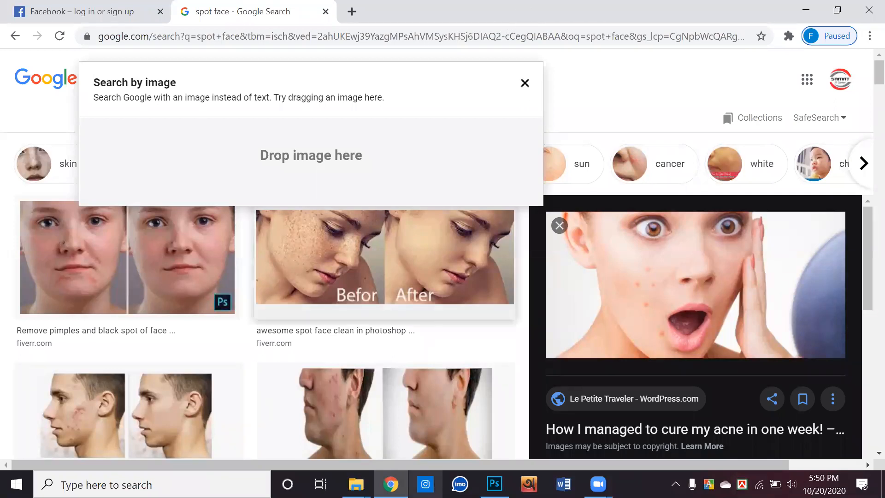
Switch to the retouched photo in Photoshop and hide both Layer 2 and Layer 0.
mouse_move(495, 484)
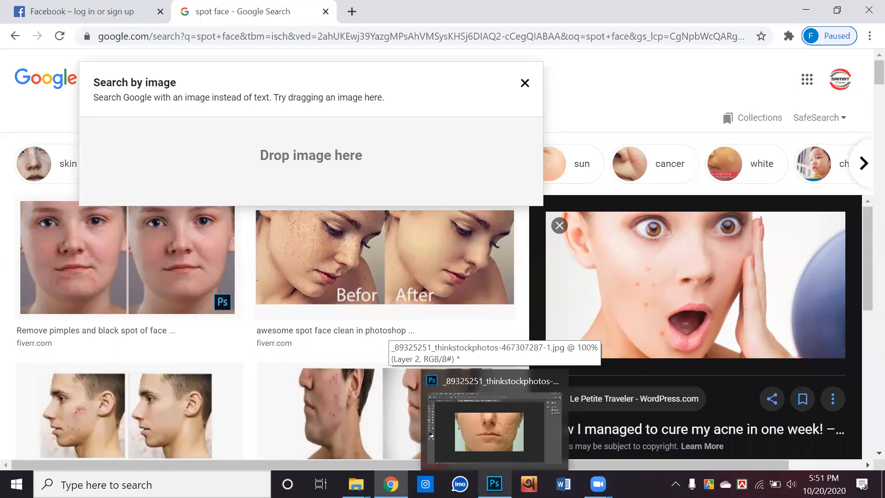
click(494, 427)
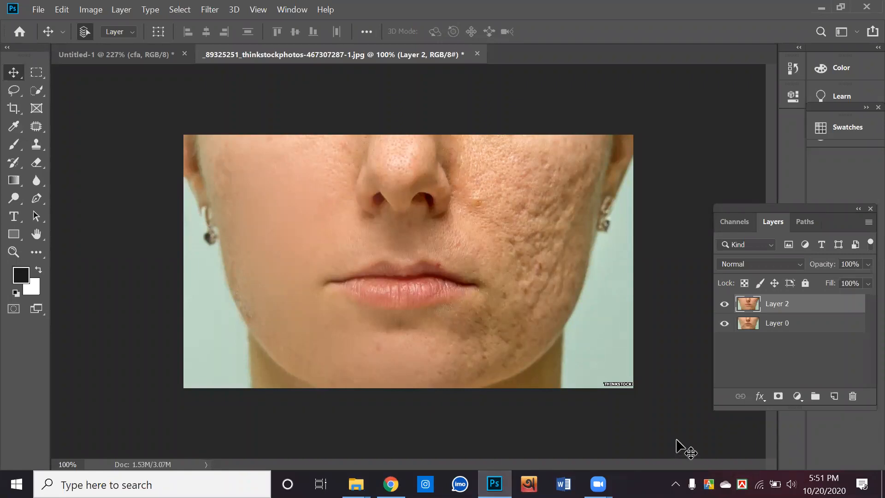
click(480, 444)
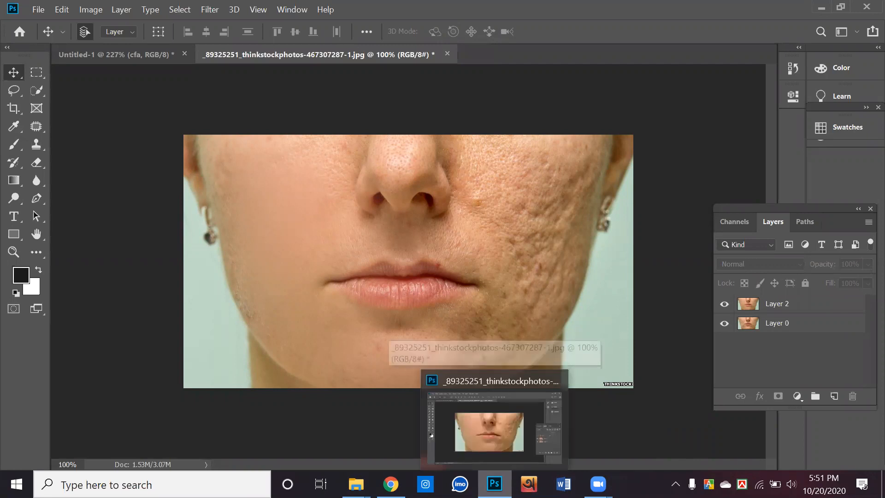
click(390, 484)
key(alt+Tab)
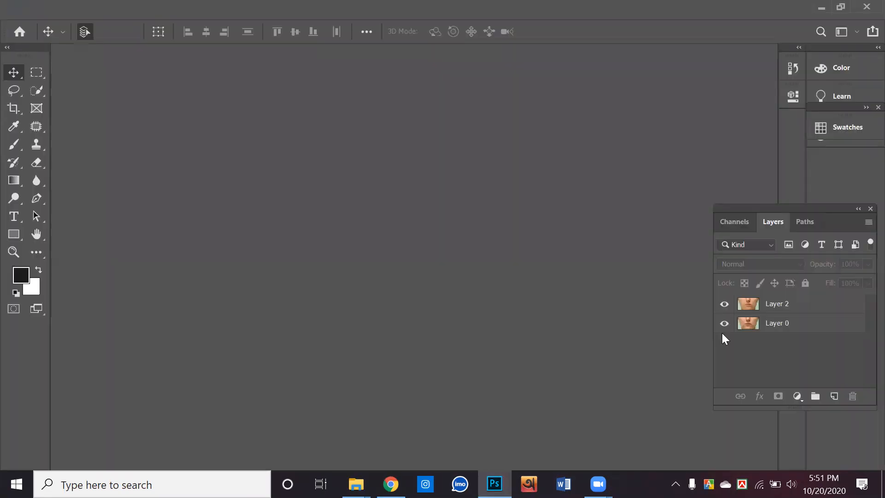
click(724, 304)
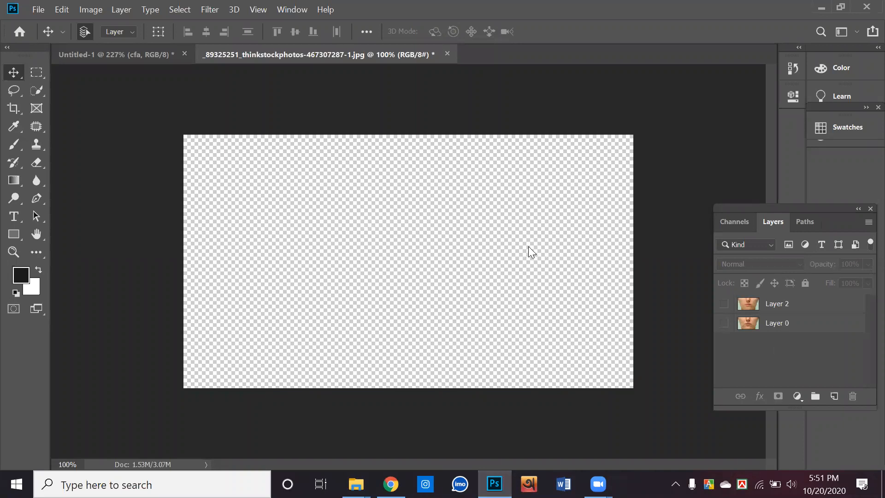
Add a new layer above the hidden photo layers, fill it with white and lock it.
click(834, 399)
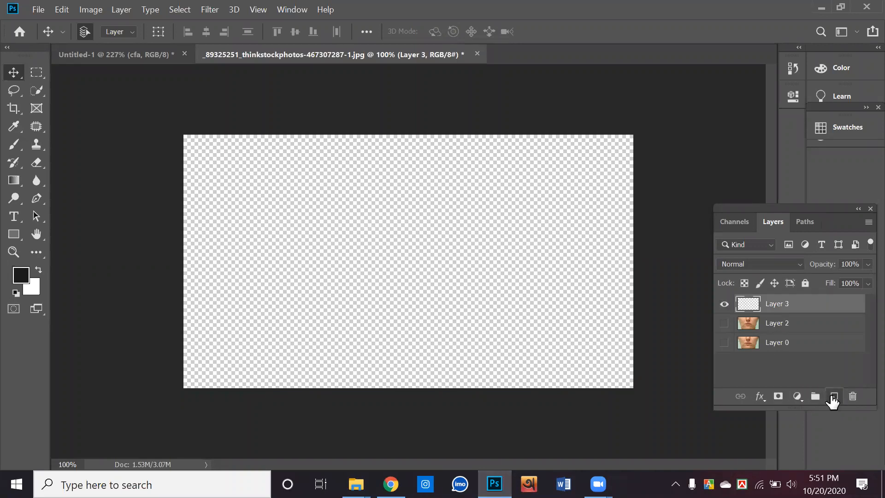
key(ctrl+BackSpace)
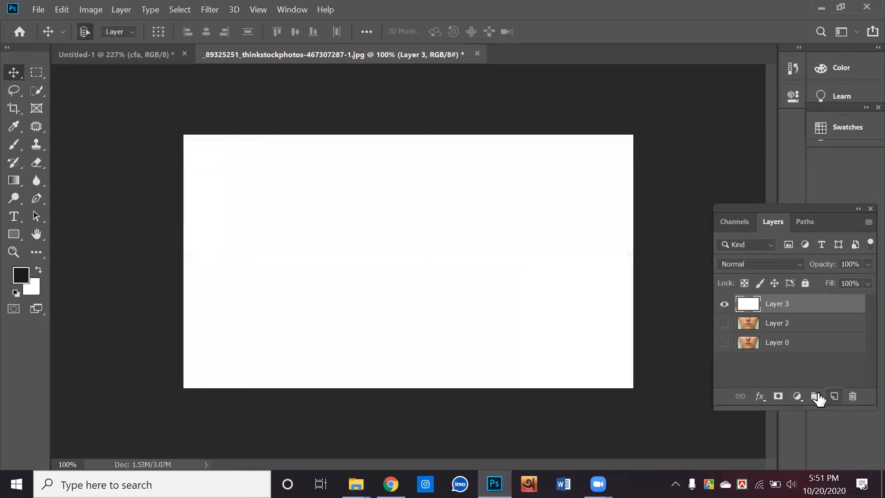
click(807, 282)
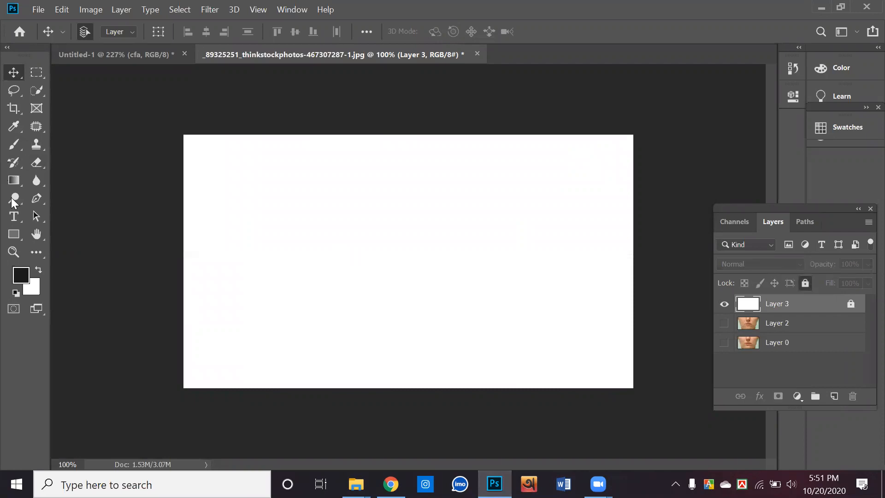
Add a text layer with the single lowercase letter "a" near the middle of the white canvas.
click(20, 220)
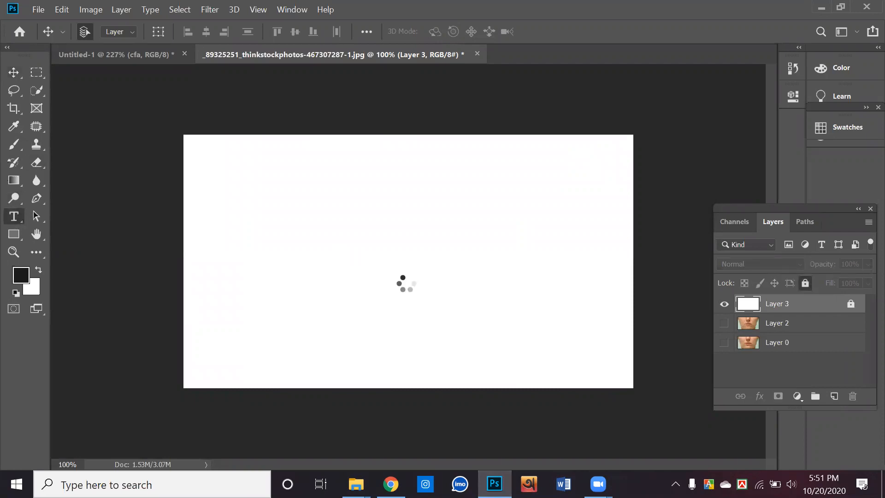
click(395, 270)
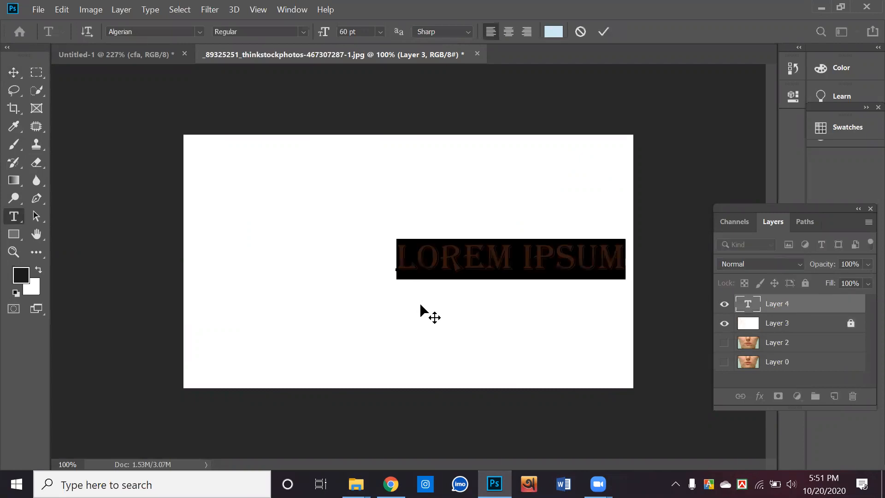
text(A)
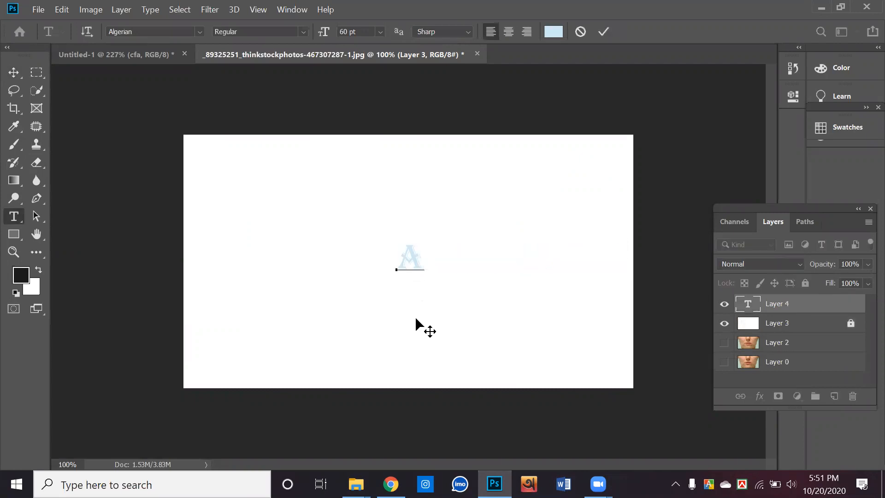
key(BackSpace)
text(A)
key(ctrl)
key(BackSpace)
text(A)
key(ctrl)
Set the letter's font to Bauhaus 93 and its color to black (000000), and commit the text.
key(ctrl+a)
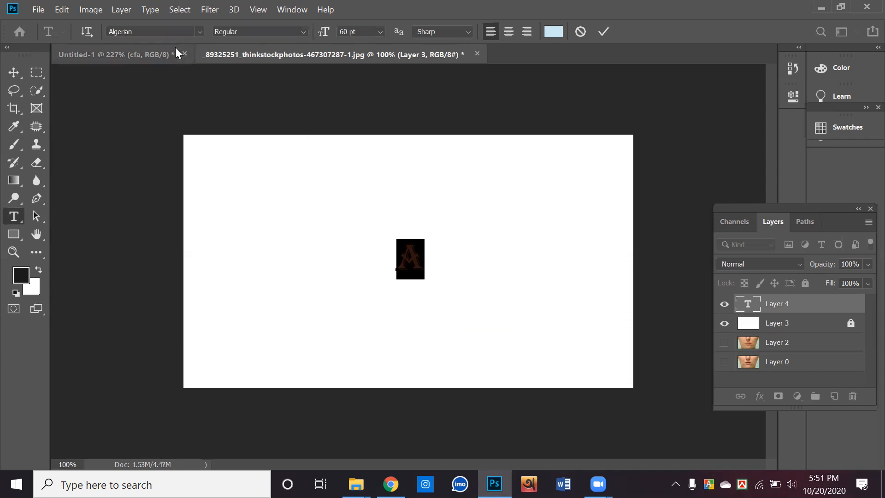
click(173, 36)
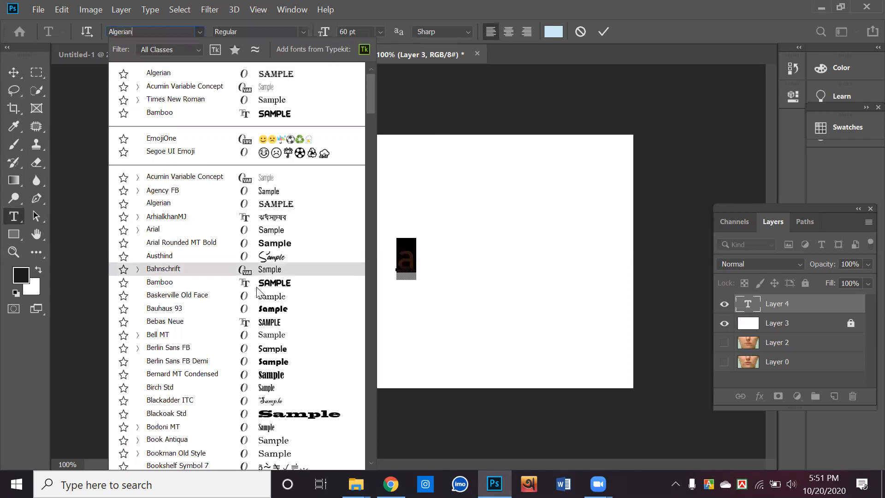
click(260, 315)
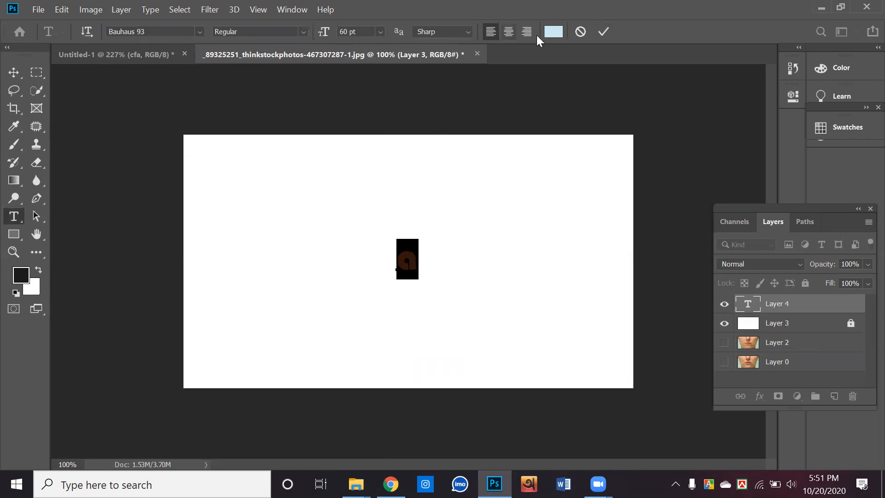
click(554, 32)
text(000000)
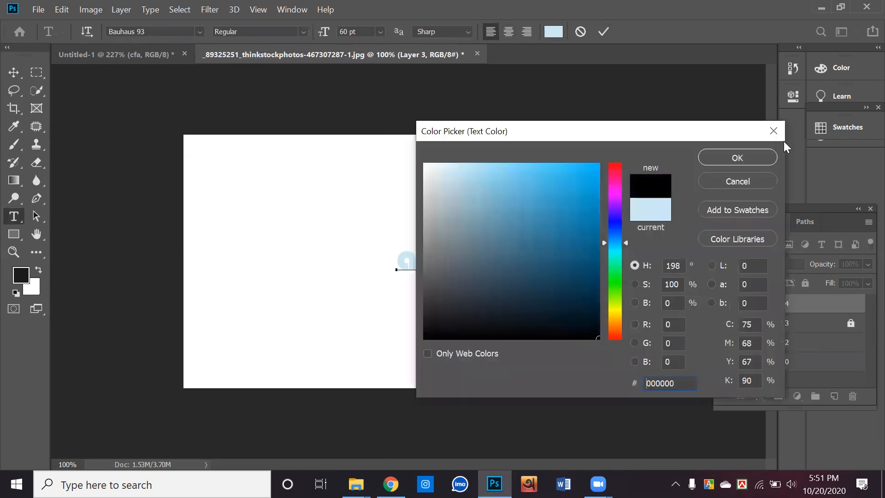
click(751, 151)
click(604, 31)
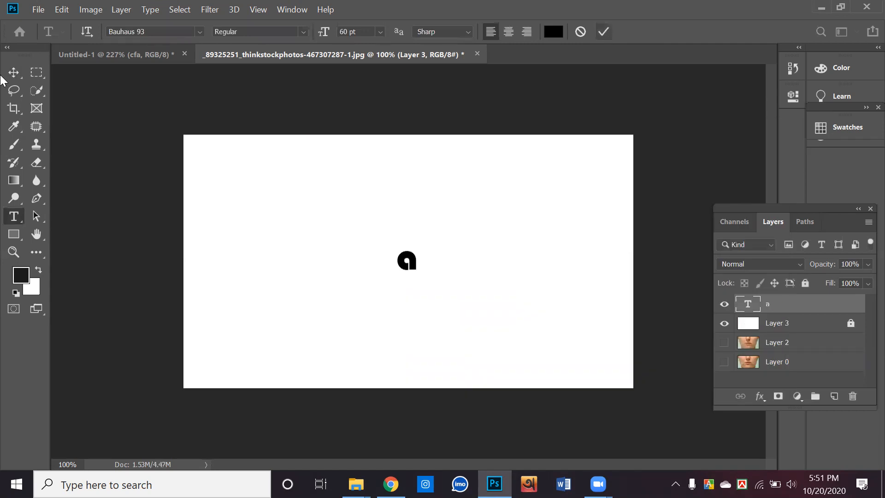
Enlarge the letter "a" with Free Transform and position it as a large shape in the middle of the canvas.
key(v)
drag(413, 272, 574, 163)
key(ctrl+t)
drag(376, 261, 312, 330)
drag(427, 356, 514, 398)
drag(406, 310, 428, 249)
key(Return)
scroll(411, 273, up, 4)
scroll(411, 277, up, 5)
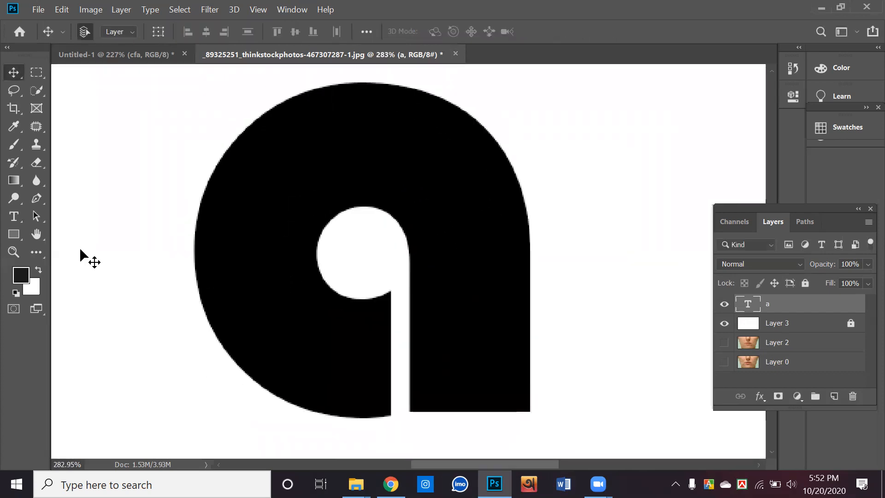
Start a Pen tool path at the corner where the letter's round counter meets the vertical gap, and enable the Rubber Band path option.
drag(40, 203, 78, 198)
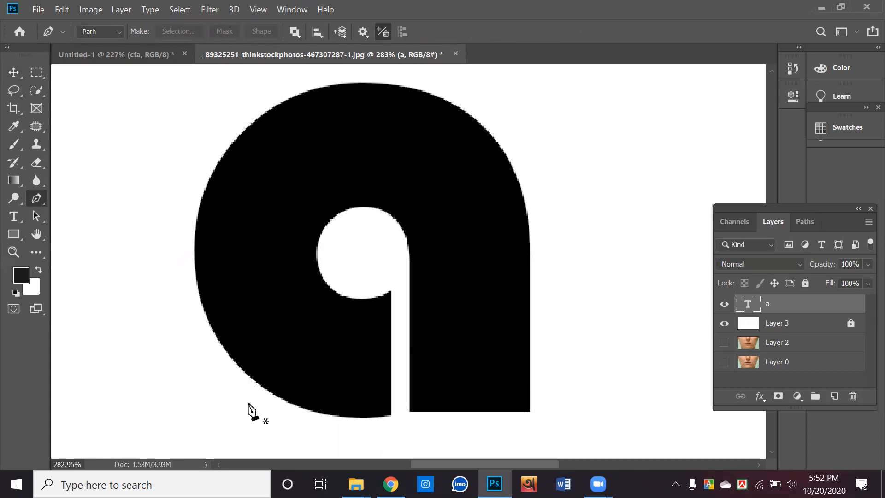
click(391, 290)
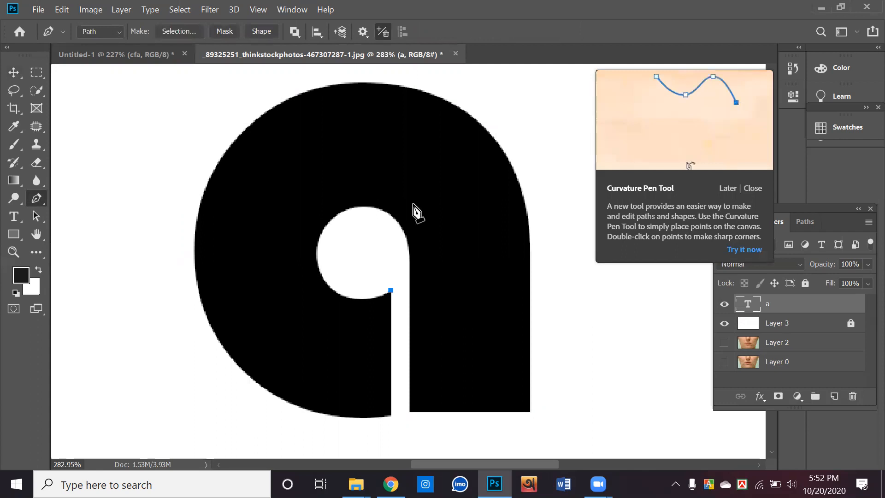
click(367, 33)
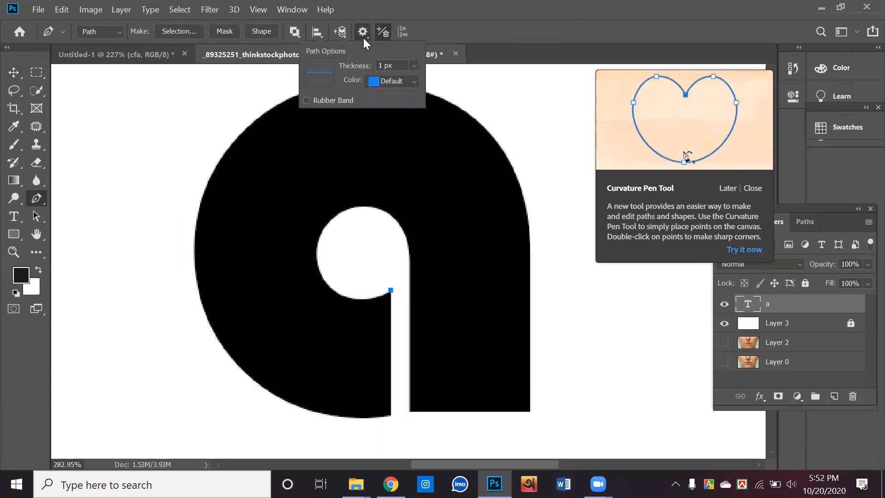
click(328, 102)
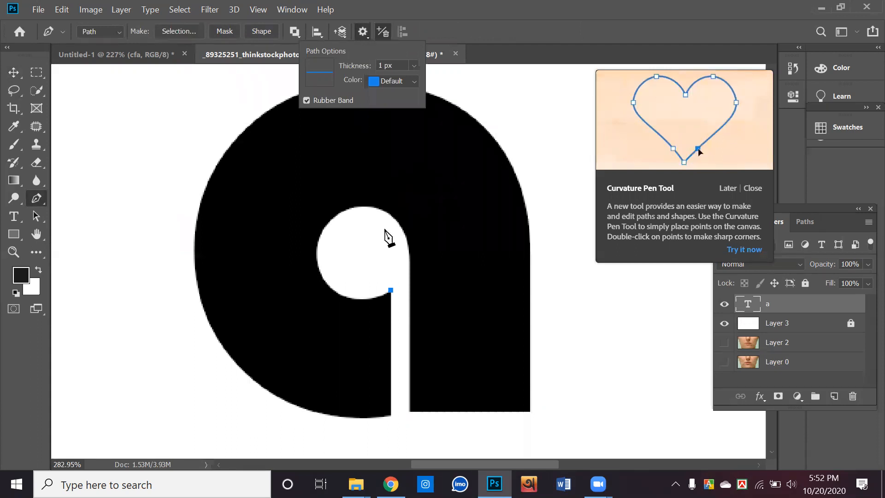
click(341, 101)
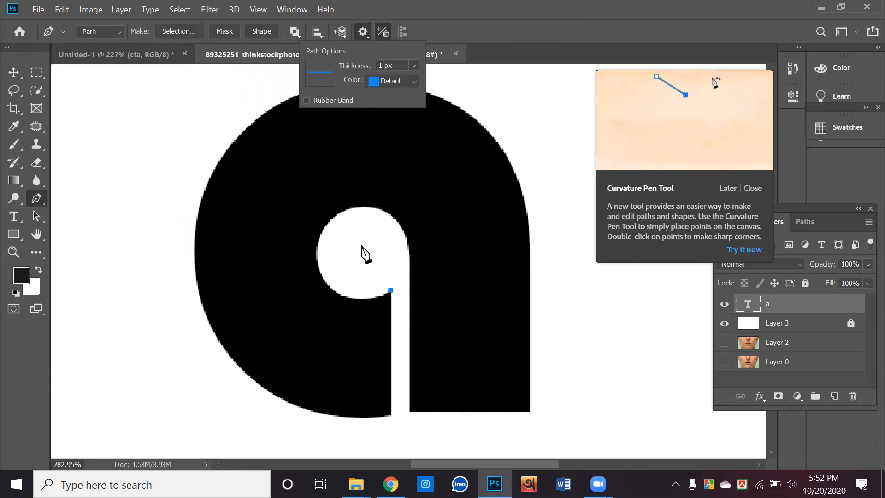
click(332, 104)
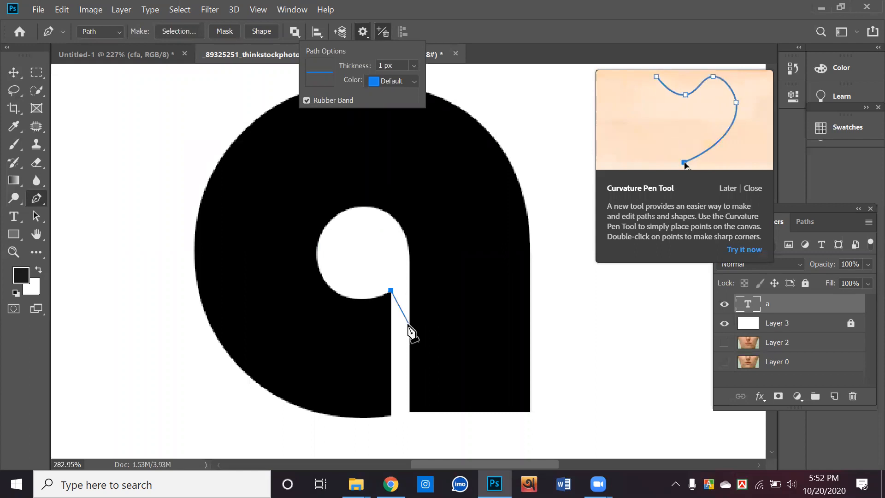
Trace straight down the gap's left edge, and curve the path around the letter's lower-left outline to a smooth anchor point on its left side.
click(391, 415)
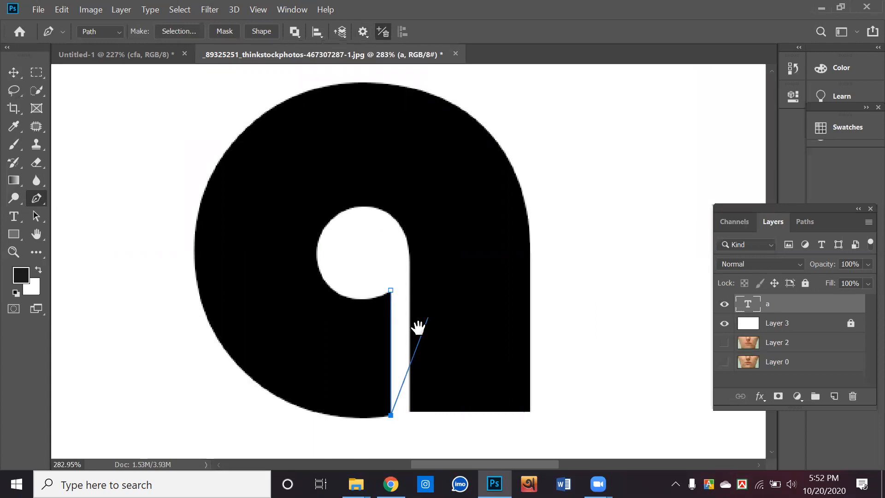
drag(418, 327, 458, 319)
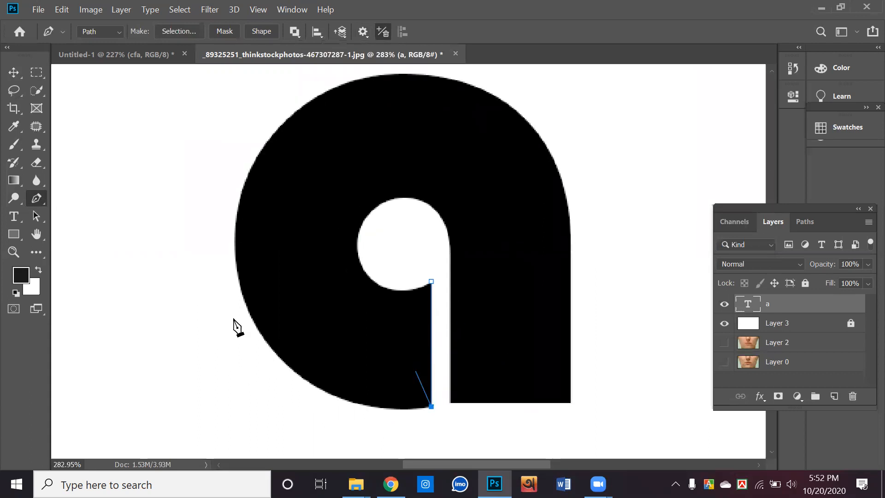
click(241, 295)
drag(241, 295, 209, 222)
drag(208, 171, 191, 158)
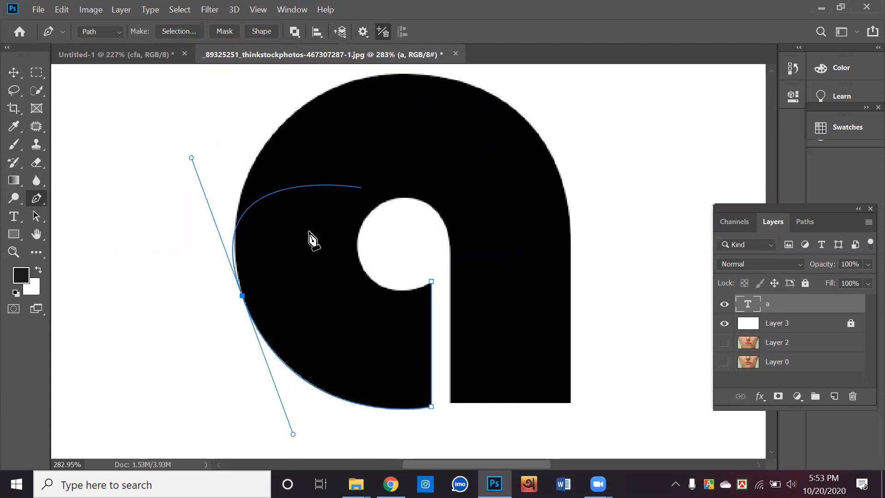
scroll(236, 339, up, 2)
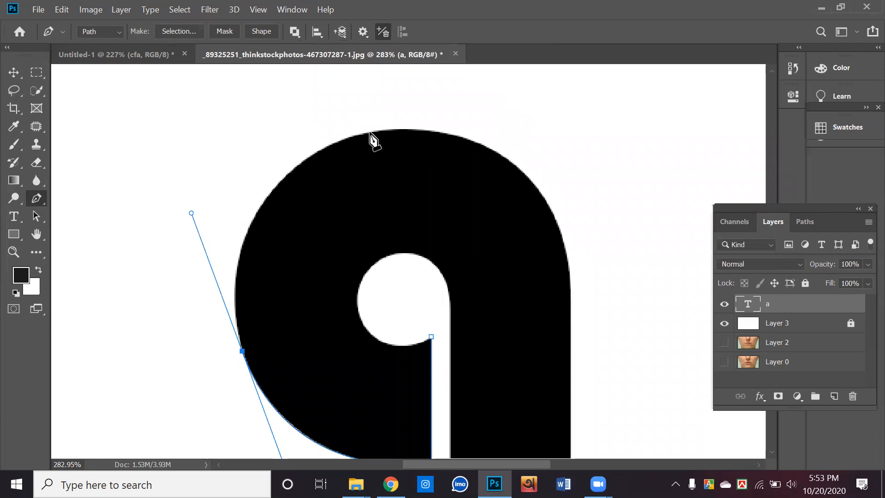
drag(379, 132, 435, 137)
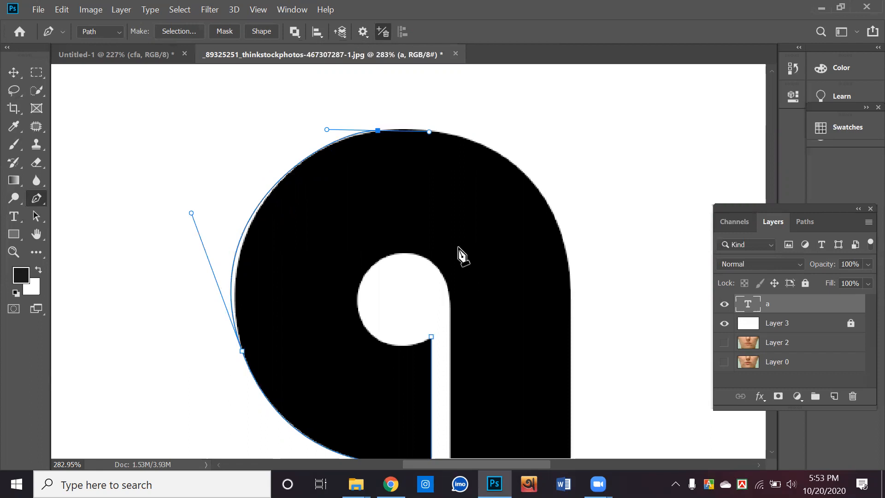
key(ctrl+z)
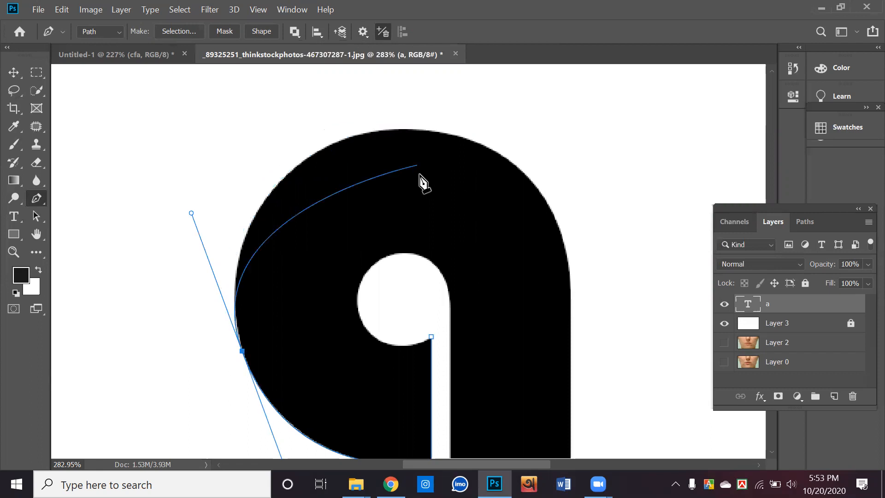
scroll(421, 178, down, 1)
scroll(270, 336, down, 1)
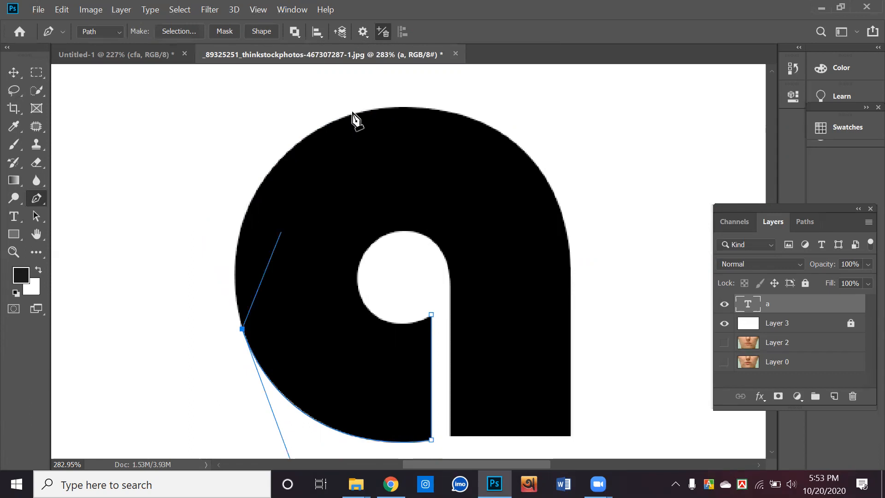
scroll(352, 121, up, 1)
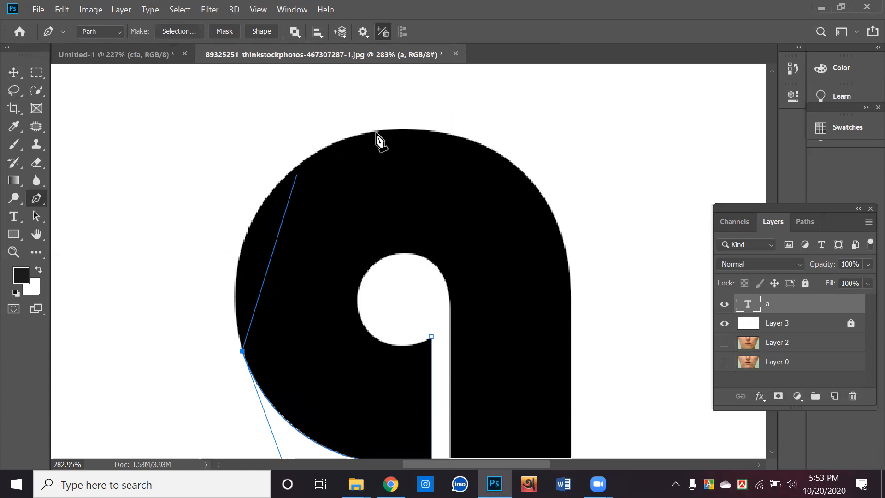
click(369, 132)
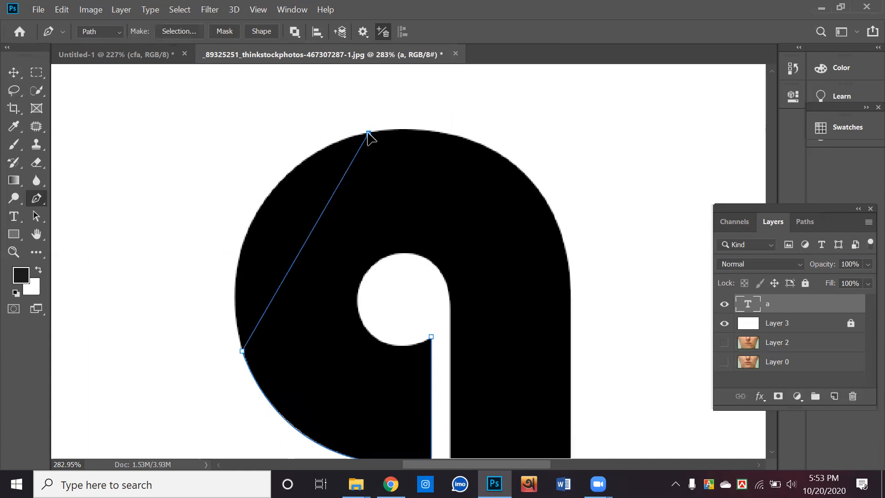
drag(387, 131, 495, 106)
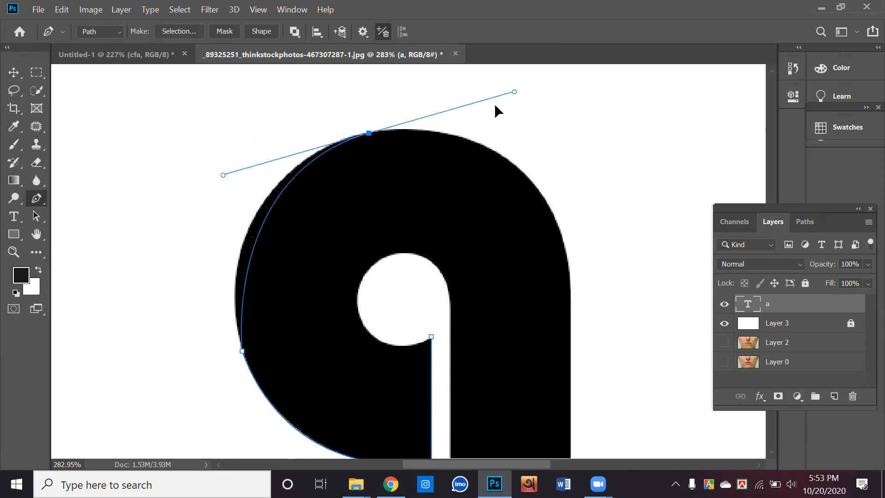
mouse_move(534, 74)
mouse_down()
mouse_move(553, 76)
mouse_move(527, 98)
mouse_move(543, 94)
mouse_move(533, 76)
mouse_up()
key(ctrl+z)
drag(516, 167, 660, 235)
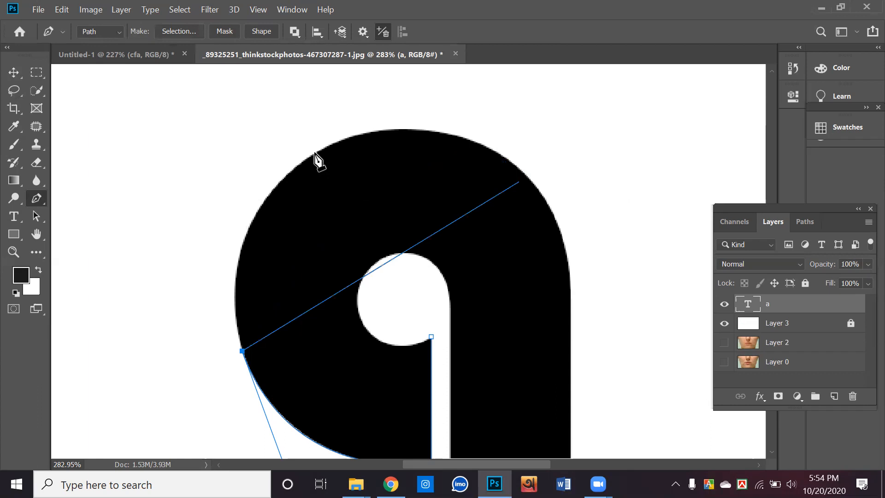
Curve the path from the left-side anchor to a smooth anchor point on the letter's upper-left outer edge.
drag(315, 152, 369, 134)
drag(427, 95, 428, 80)
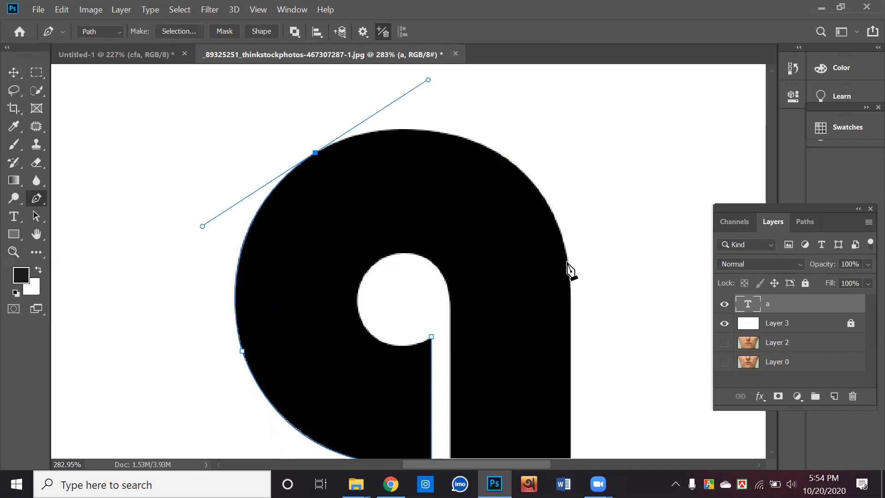
click(568, 262)
mouse_move(583, 369)
mouse_down()
mouse_move(582, 354)
mouse_move(580, 369)
mouse_up()
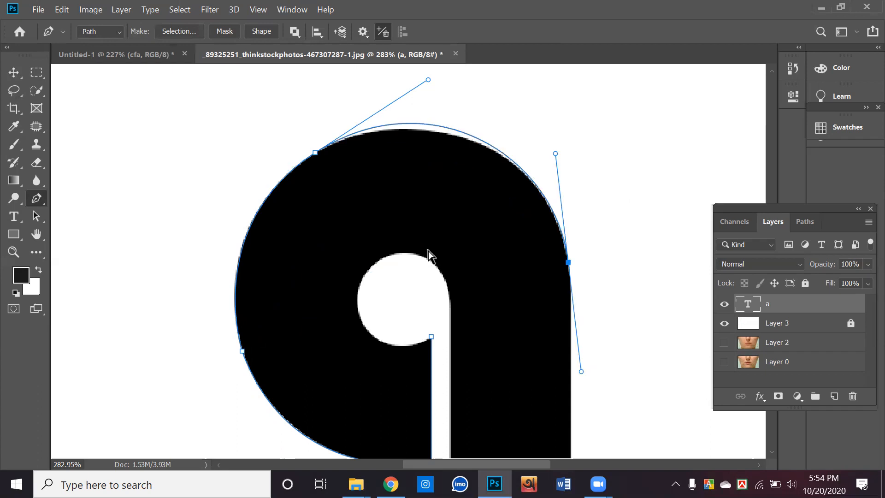
key(ctrl+z)
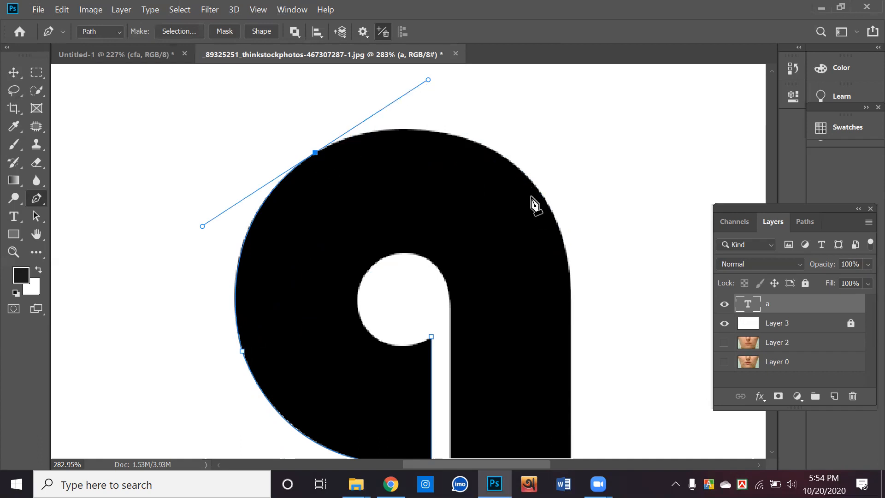
click(342, 138)
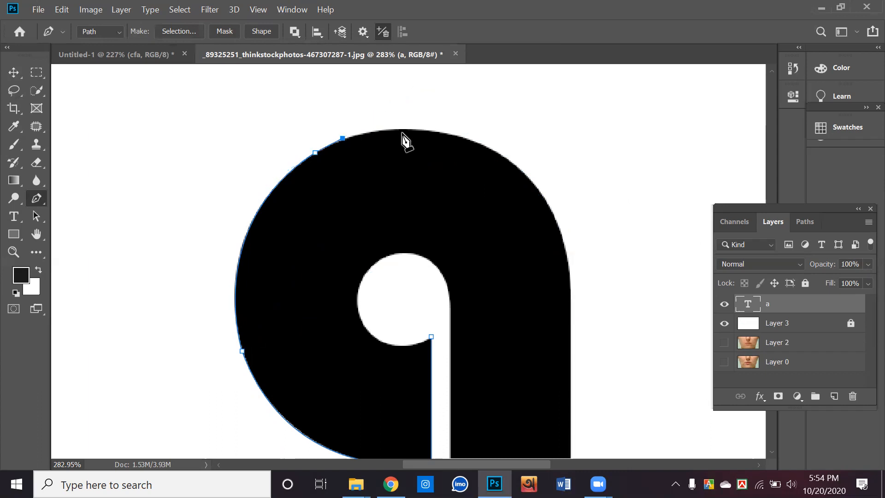
click(427, 132)
key(ctrl+z)
key(ctrl+z)
key(ctrl+z)
key(ctrl+z)
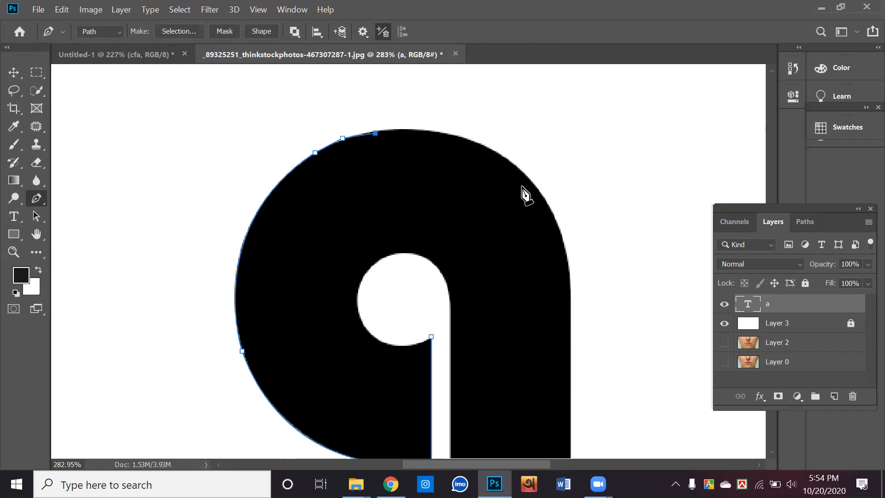
Curve the path over the letter's top to an anchor point on the upper-right edge, and remove that anchor's outgoing handle.
click(542, 194)
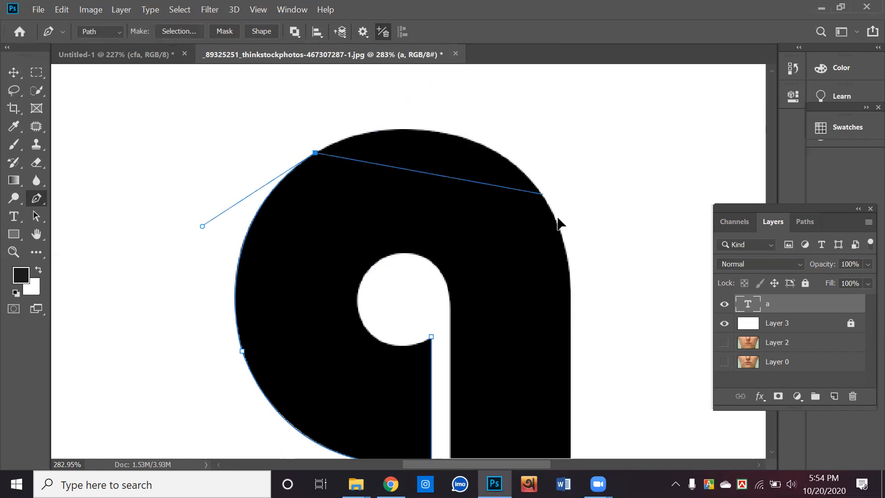
drag(558, 223, 651, 314)
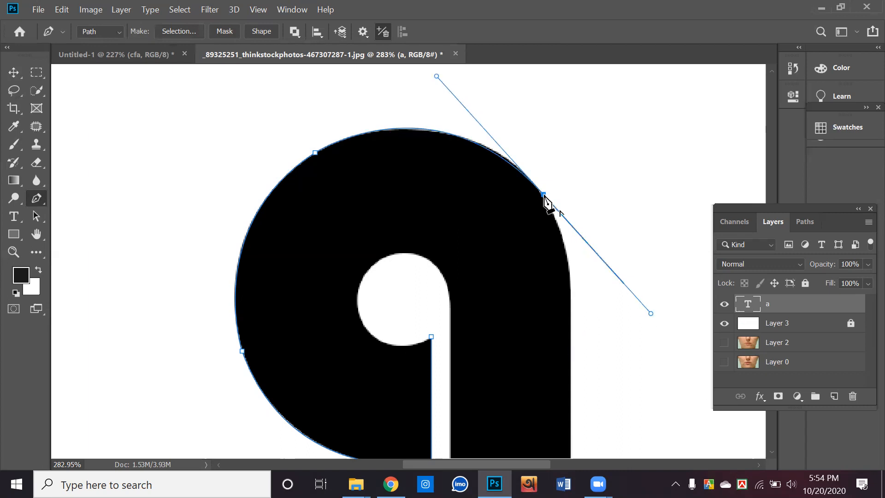
drag(589, 201, 563, 129)
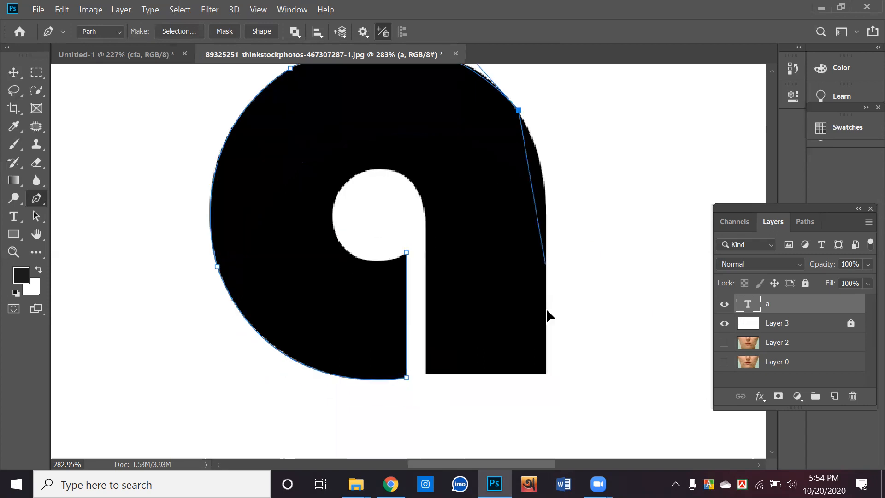
drag(546, 264, 538, 374)
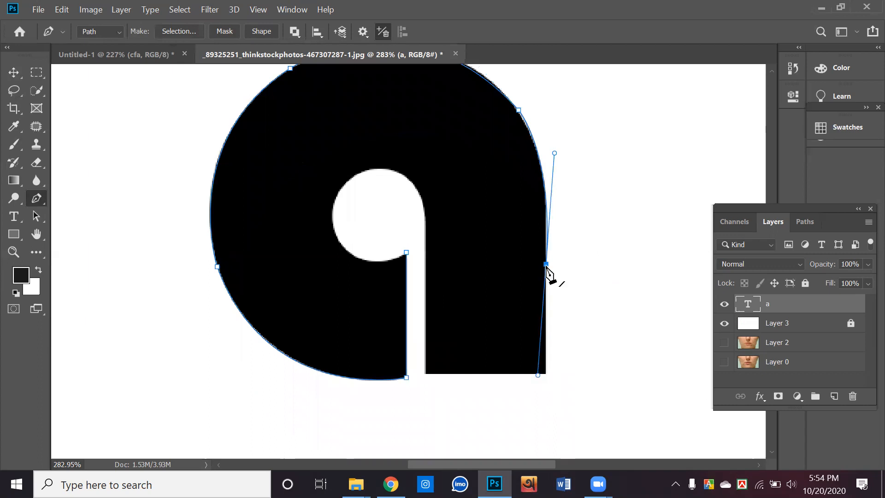
click(546, 374)
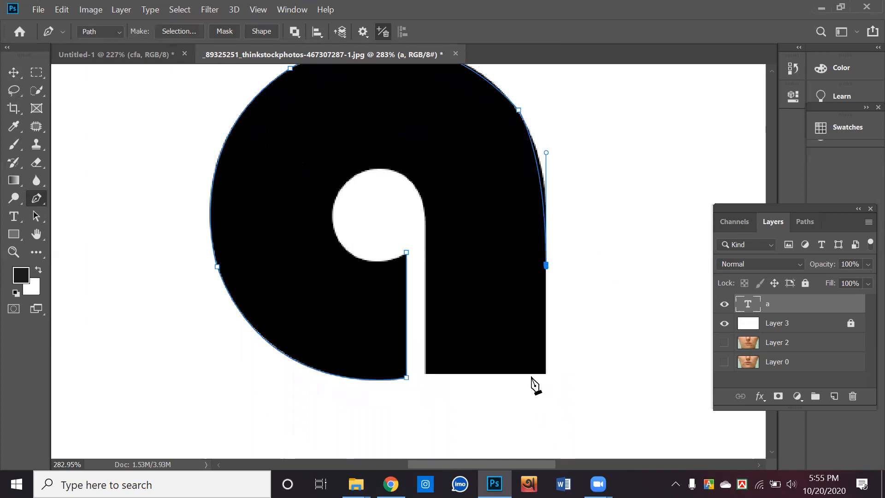
click(425, 374)
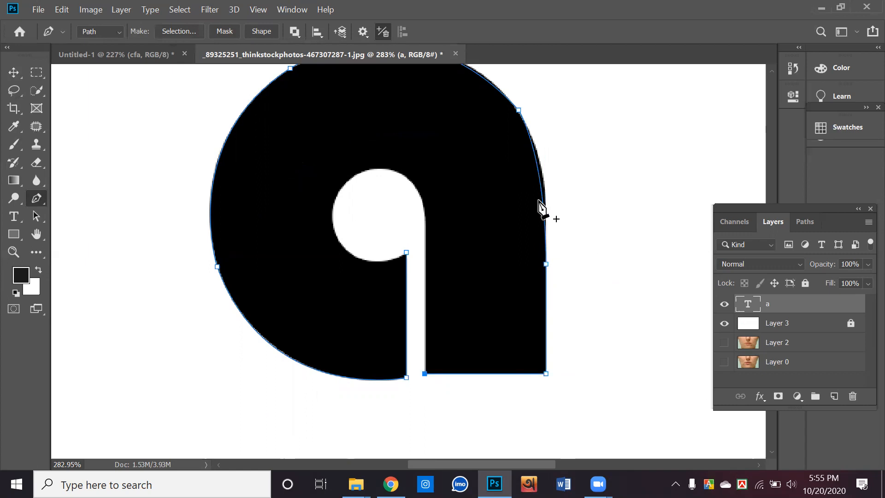
key(ctrl+z)
key(ctrl+z)
key(ctrl+z)
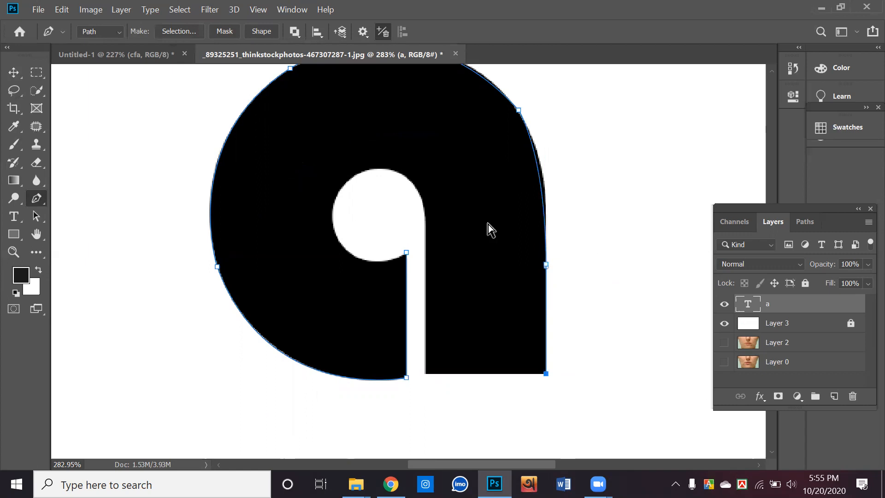
key(ctrl+z)
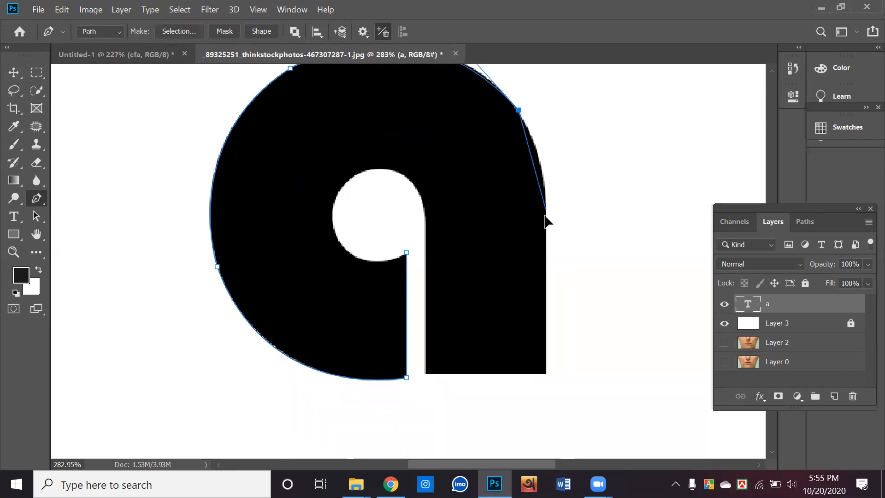
Curve the path onto the stem's right edge, and continue with straight segments around the stem's two bottom corners.
drag(546, 210, 544, 265)
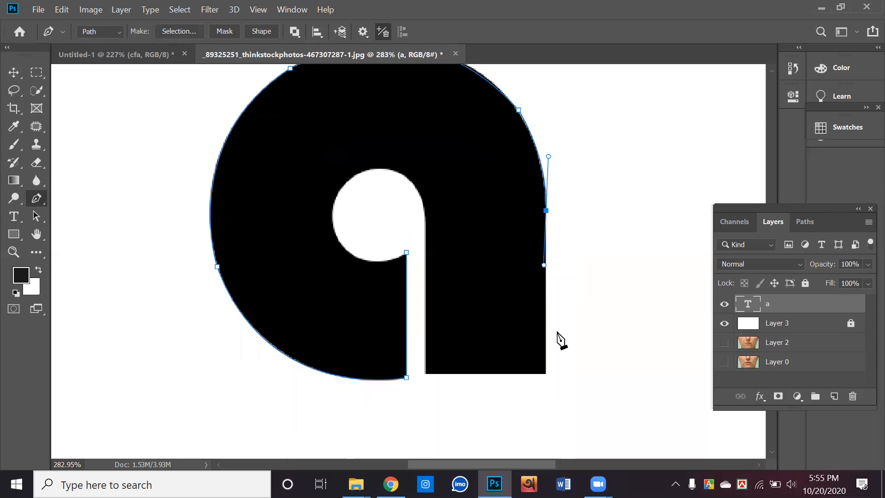
click(546, 374)
click(424, 372)
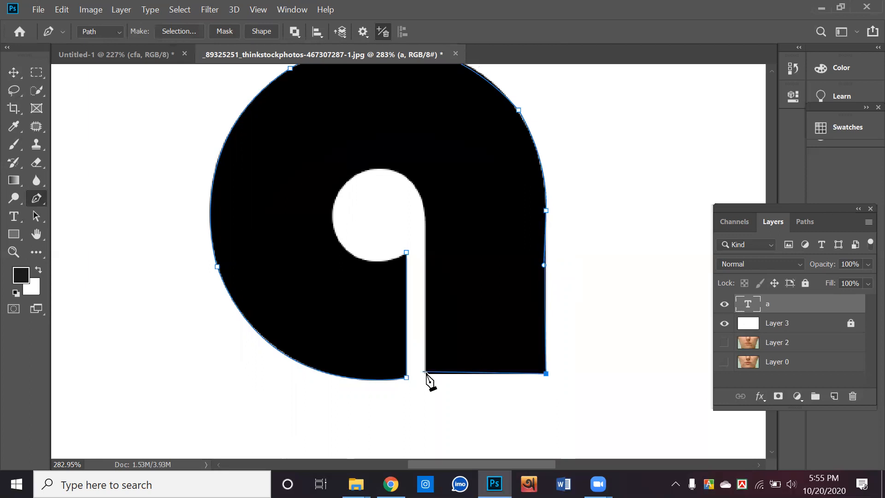
click(425, 372)
Trace up the stem's inner edge, curve the path to the top of the round counter, and remove that anchor's outgoing handle.
click(426, 226)
click(358, 199)
key(ctrl+z)
click(366, 171)
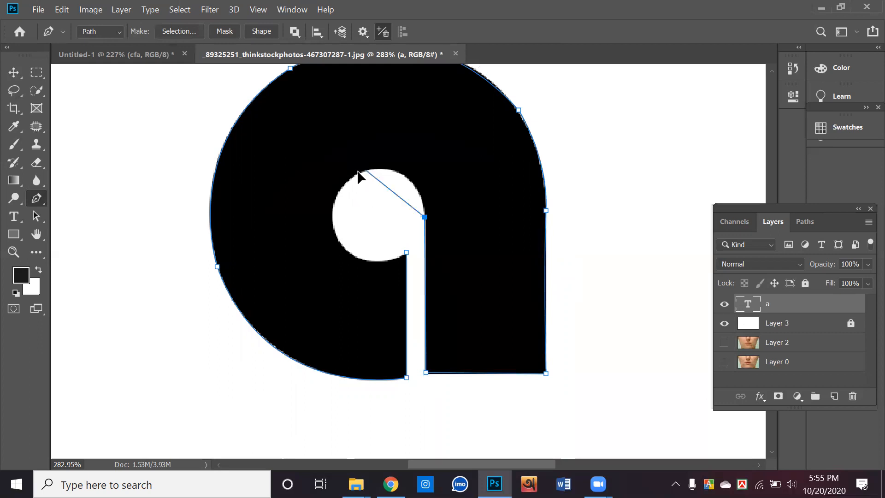
drag(319, 177, 311, 181)
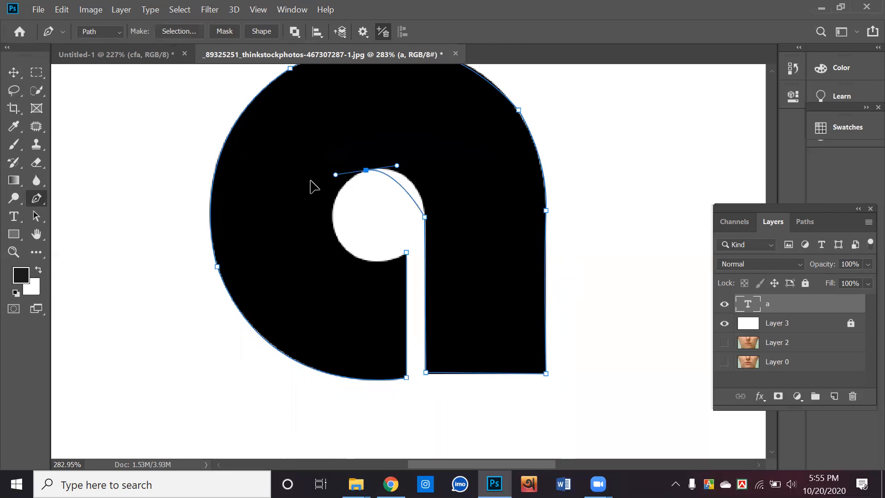
click(366, 172)
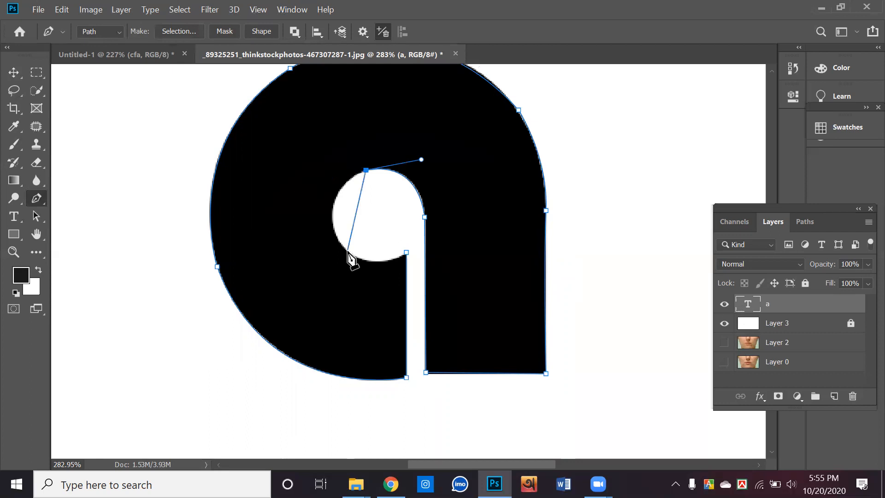
Curve the path around the counter's upper-left side to a smooth anchor point on its left edge, and remove that anchor's outgoing handle.
drag(348, 249, 389, 299)
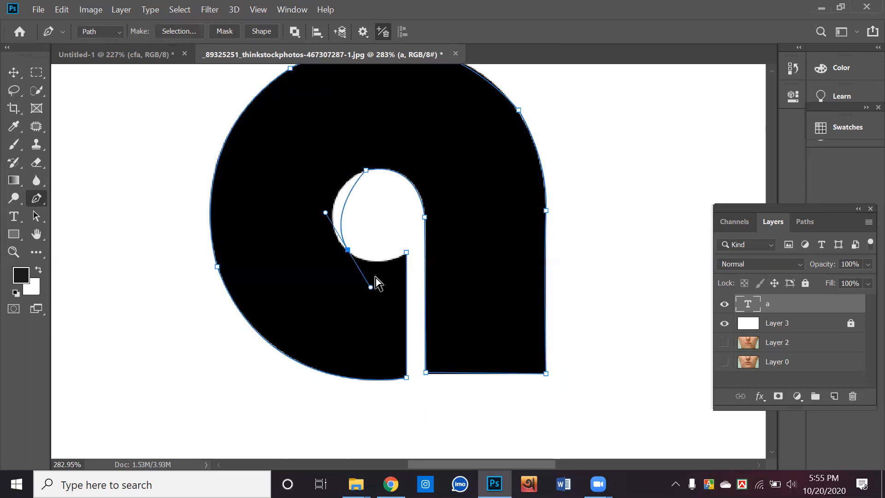
key(ctrl+z)
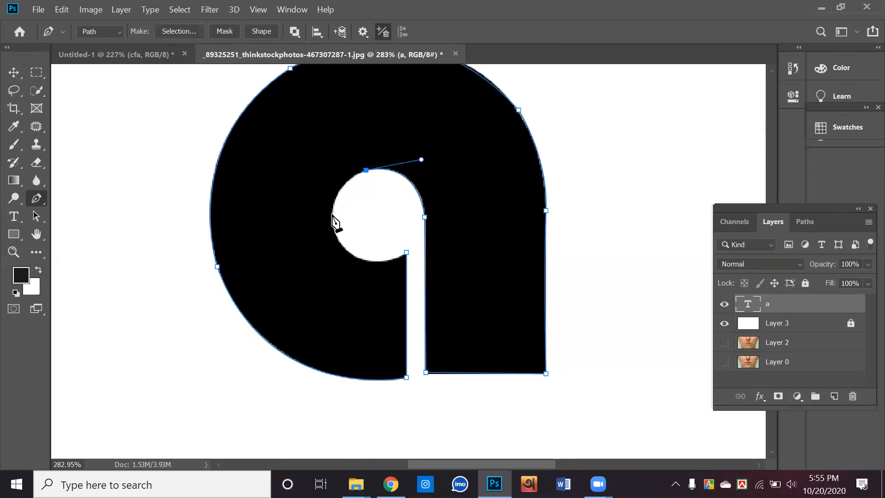
drag(332, 215, 334, 243)
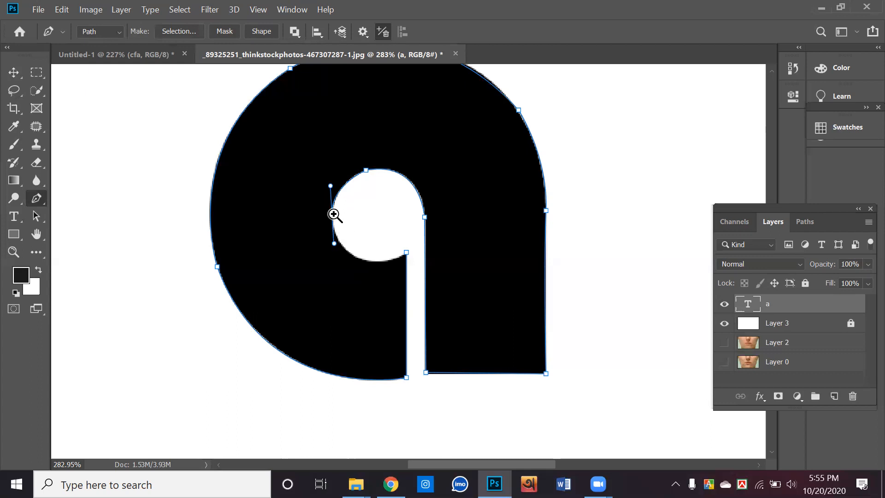
key(z)
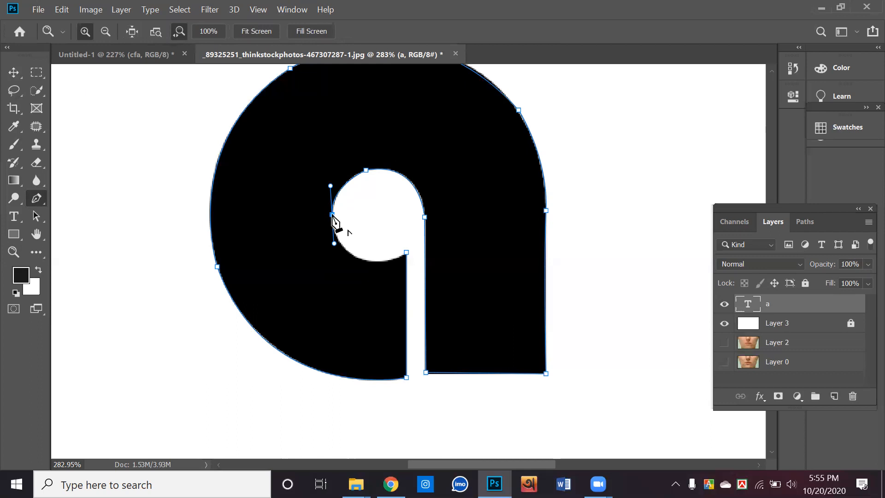
key(p)
click(406, 253)
drag(406, 253, 476, 226)
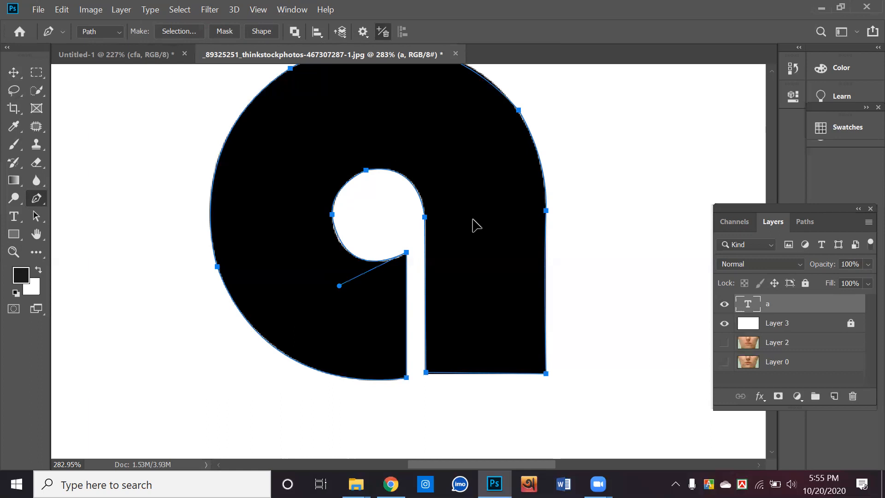
drag(477, 234, 458, 227)
key(ctrl+z)
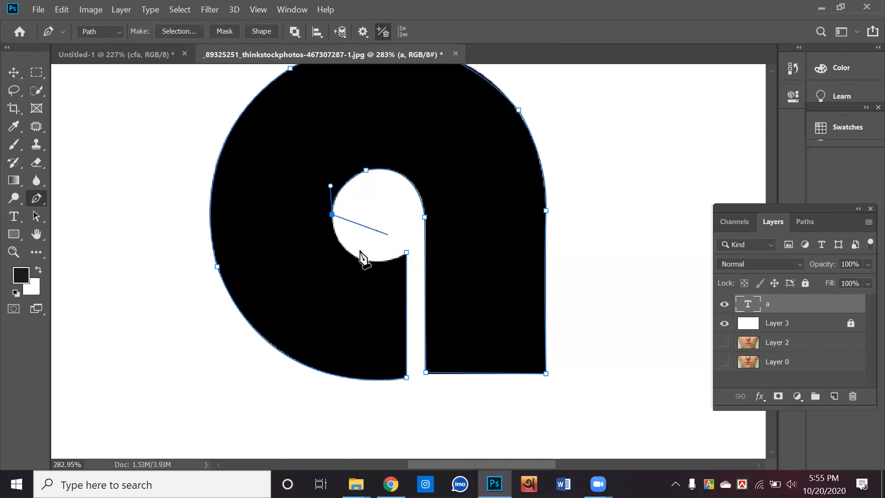
Add an anchor point on the counter's lower-left edge, and close the path with a curve at the corner above the gap.
click(361, 260)
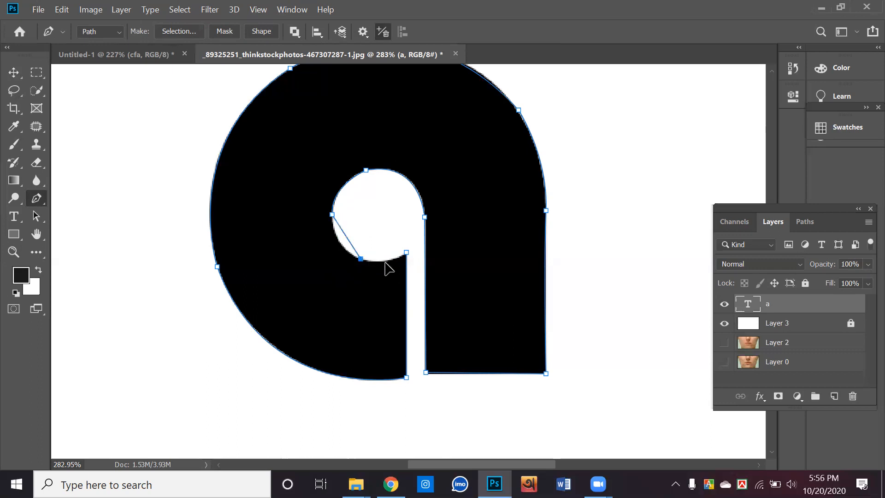
drag(385, 263, 388, 264)
click(406, 253)
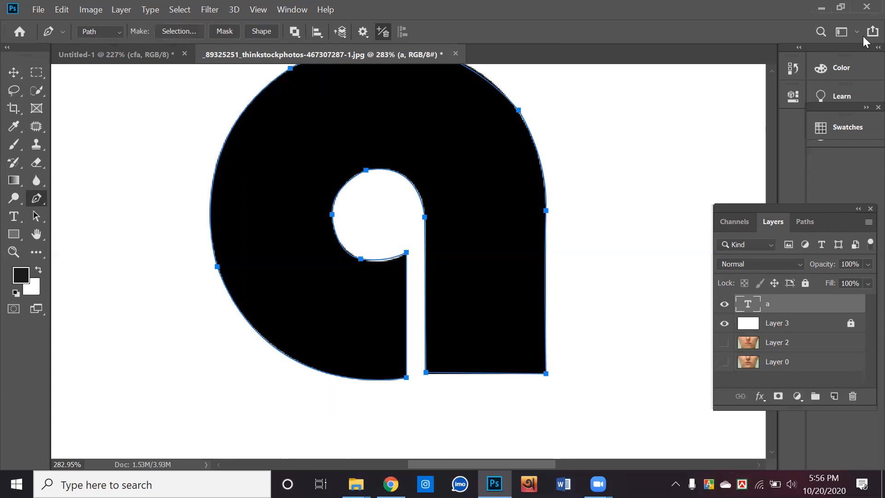
Convert the closed path into a selection and add a new layer above the letter "a".
key(Escape)
key(ctrl+Return)
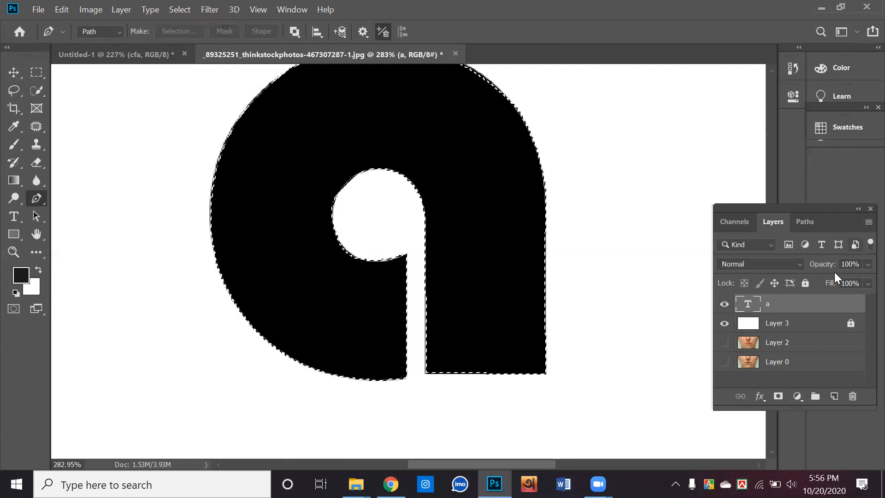
click(835, 398)
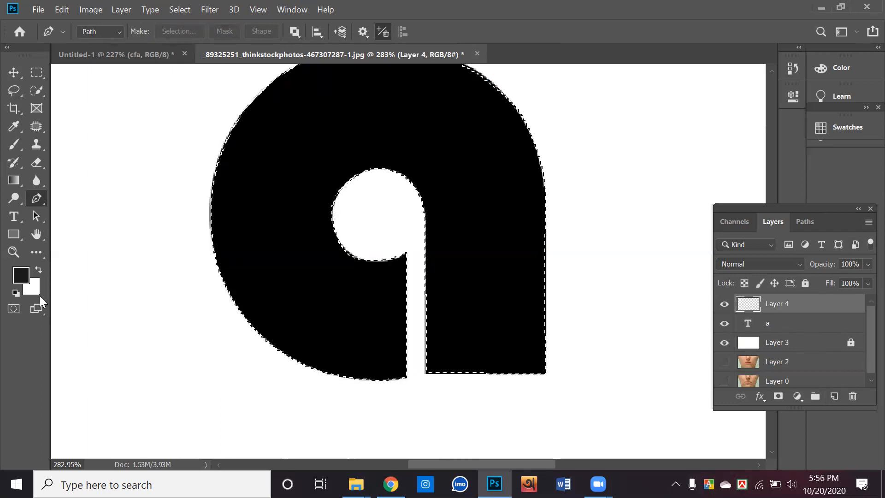
Set the foreground color to red ff0000, fill the letter-shaped selection with it on the new layer, and deselect.
click(20, 275)
click(586, 169)
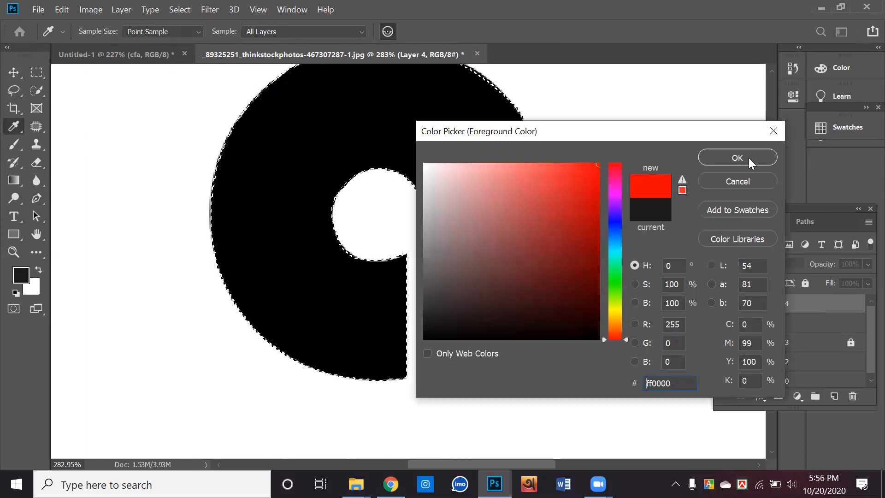
key(p)
click(741, 157)
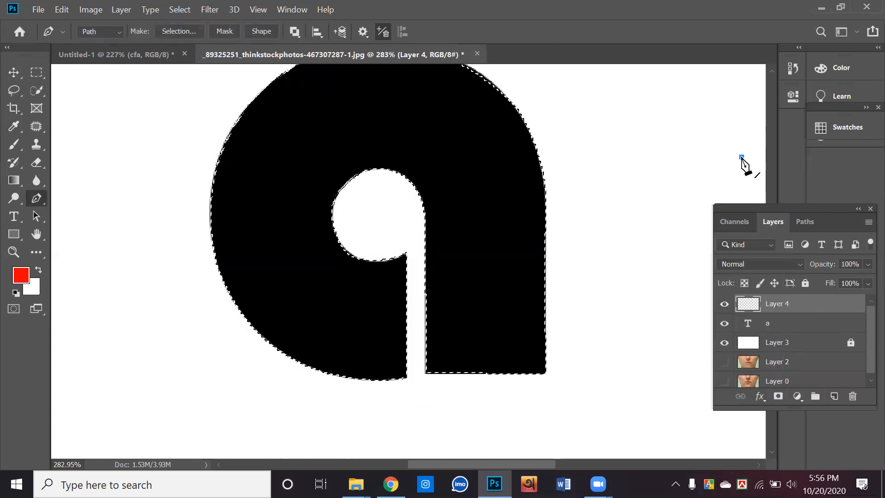
key(alt+BackSpace)
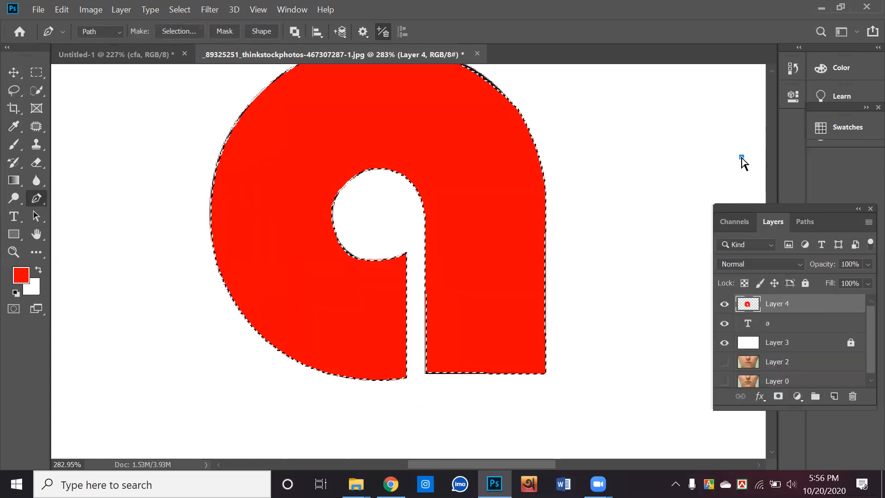
key(ctrl+d)
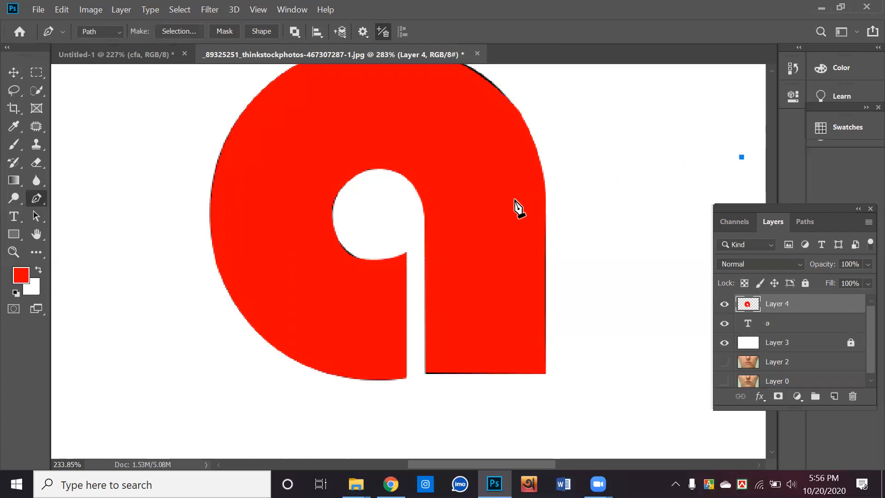
Move the red traced shape off the black letter so it sits to the letter's left.
scroll(515, 200, down, 3)
key(v)
drag(457, 193, 235, 261)
scroll(510, 186, left, 3)
drag(333, 249, 286, 256)
drag(386, 217, 418, 207)
scroll(412, 214, down, 1)
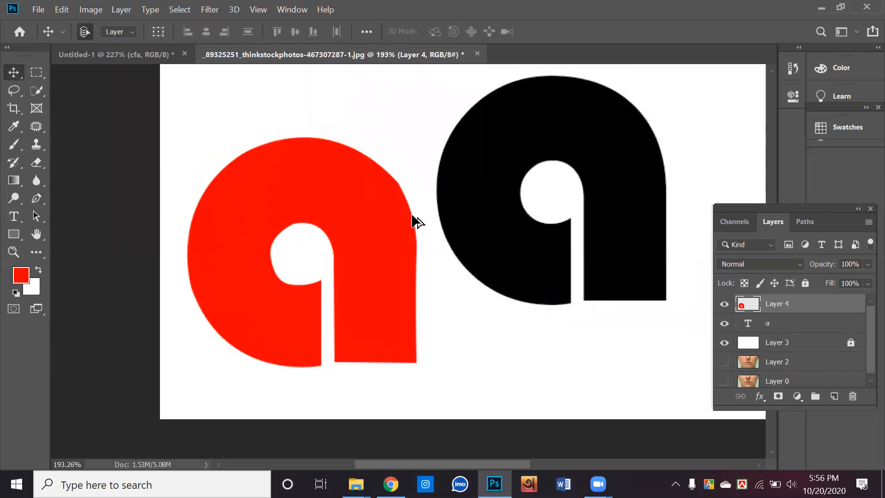
Arrange the red shape and the black letter side by side at the same height near the middle of the canvas.
scroll(413, 220, down, 2)
scroll(402, 236, down, 3)
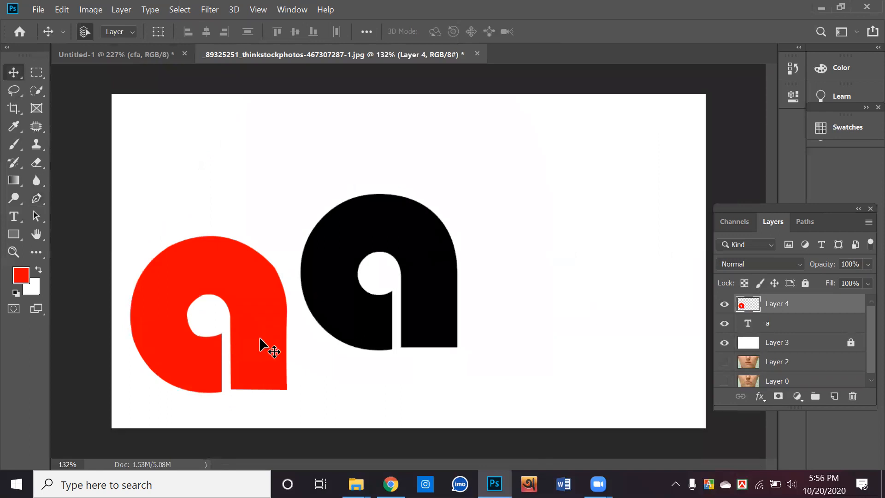
drag(264, 283, 268, 308)
drag(354, 314, 408, 313)
drag(317, 271, 322, 296)
Select the red shape and the black letter together and delete both layers.
drag(248, 172, 474, 350)
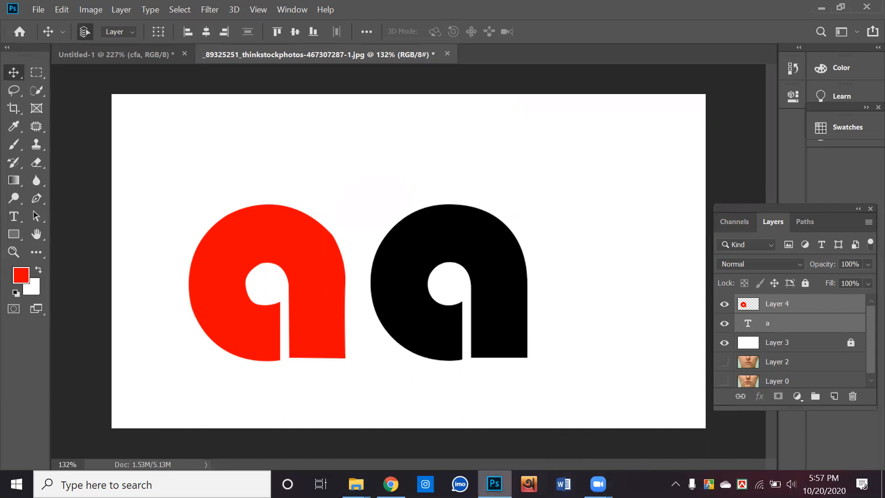
mouse_move(494, 484)
drag(480, 289, 491, 274)
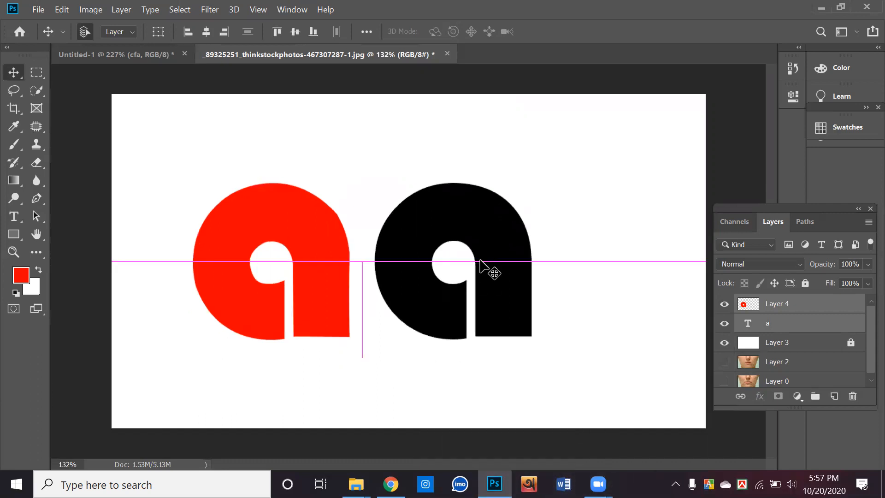
key(Delete)
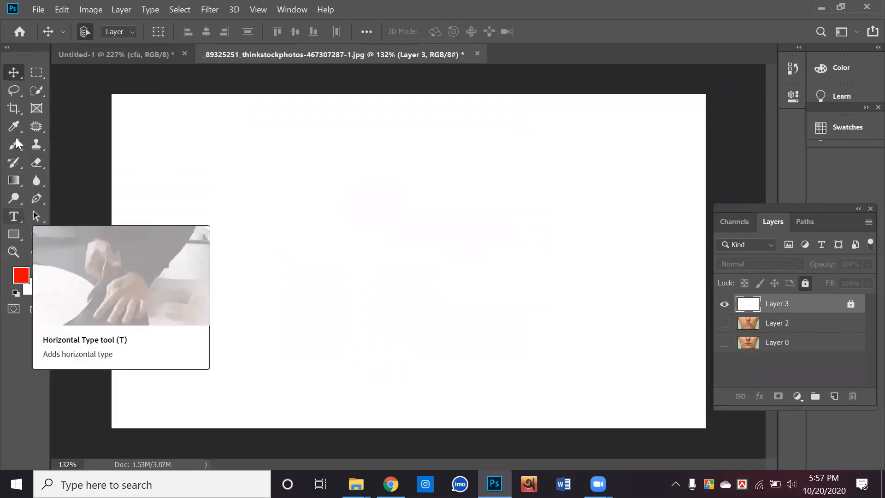
Draw a freehand wavy Pen path with several smooth anchor points across the empty white canvas.
click(39, 197)
drag(257, 271, 291, 202)
mouse_move(420, 230)
mouse_down()
mouse_move(521, 260)
mouse_move(591, 214)
mouse_up()
drag(629, 214, 678, 267)
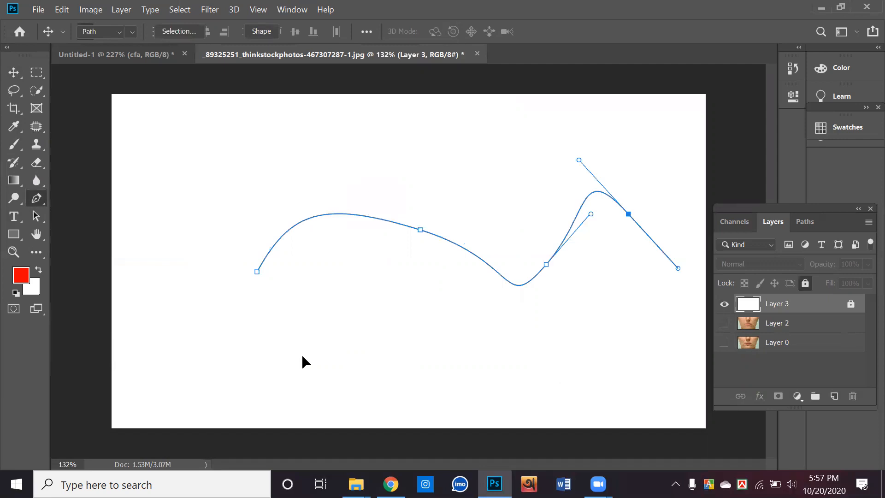
drag(652, 350, 556, 384)
click(15, 73)
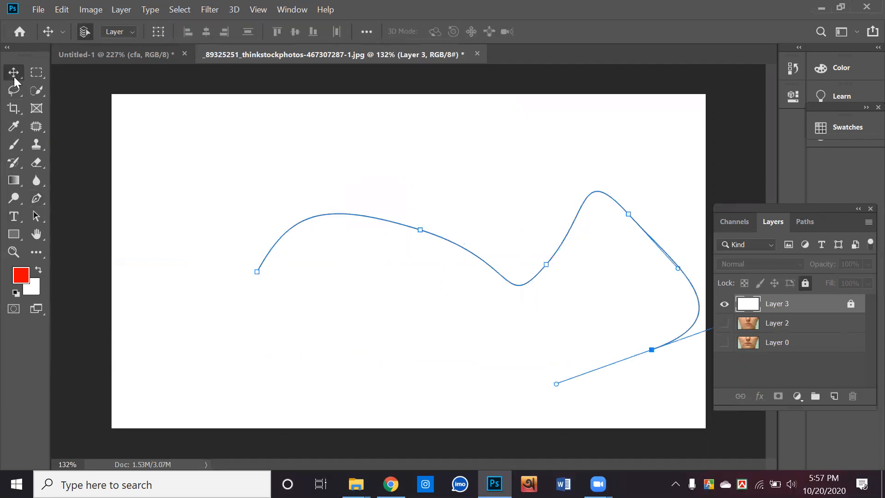
Add a horizontal text layer containing the single letter "q" on the upper half of the canvas.
click(15, 217)
click(282, 236)
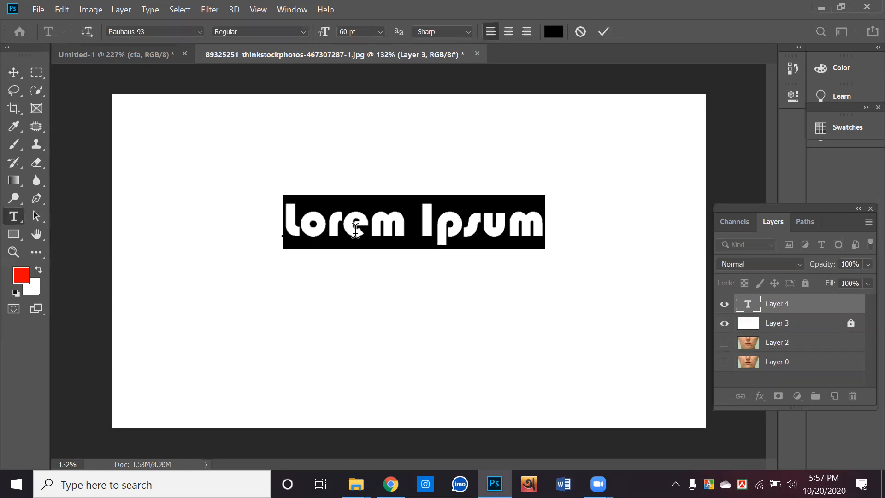
text(a)
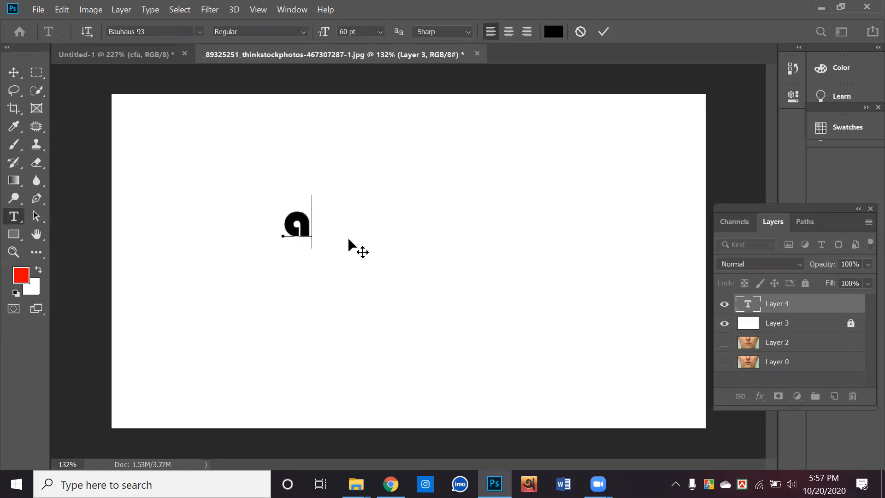
key(Left)
key(Delete)
text(q)
Set the font of the letter "q" to Times New Roman and commit the text.
key(ctrl+a)
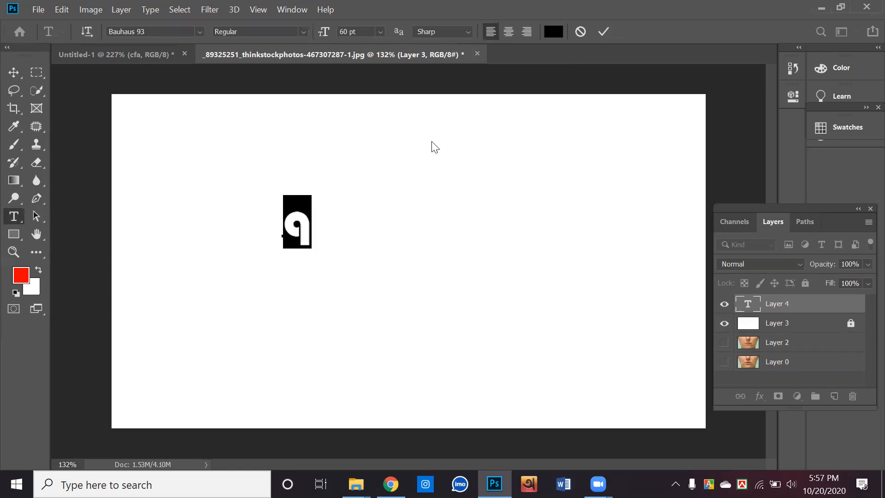
click(148, 30)
text(Times New Roman)
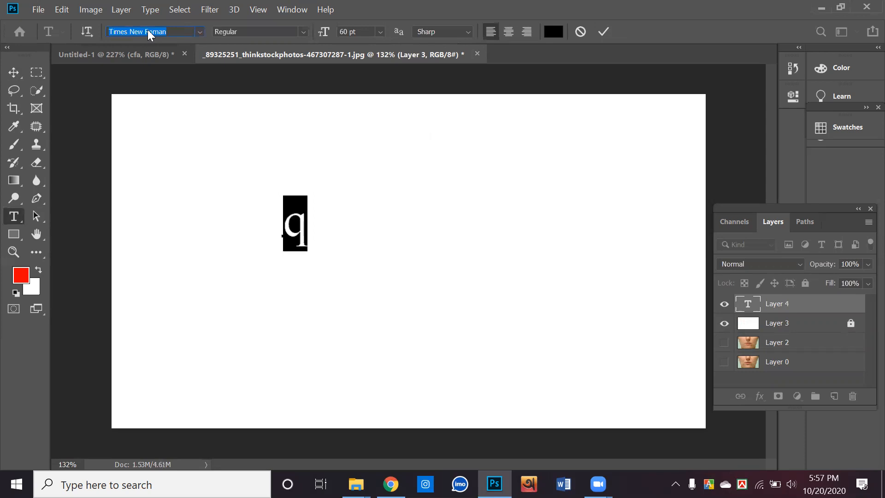
click(604, 31)
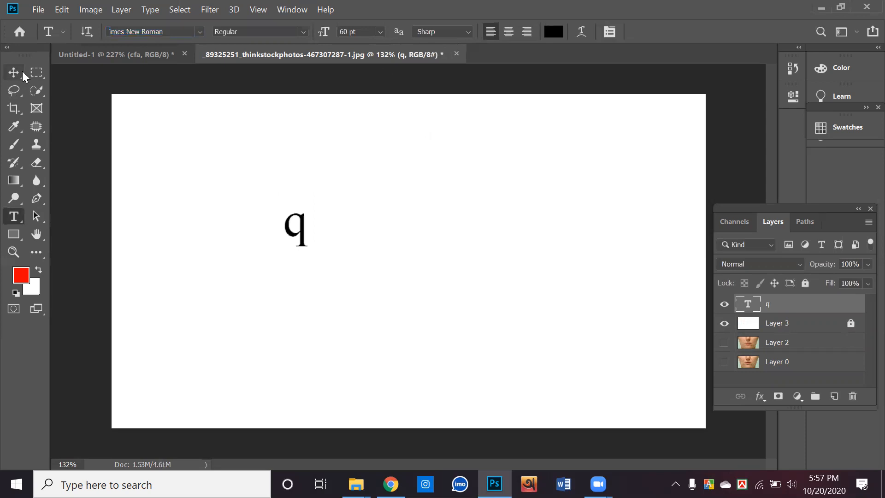
Move the letter "q" toward the canvas center and scale it up until it fills most of the canvas height.
click(13, 72)
scroll(302, 260, up, 8)
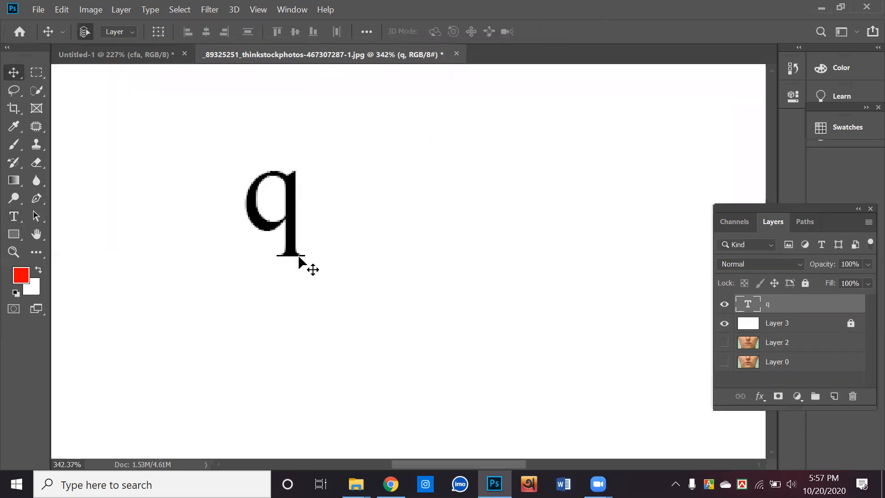
drag(285, 220, 357, 253)
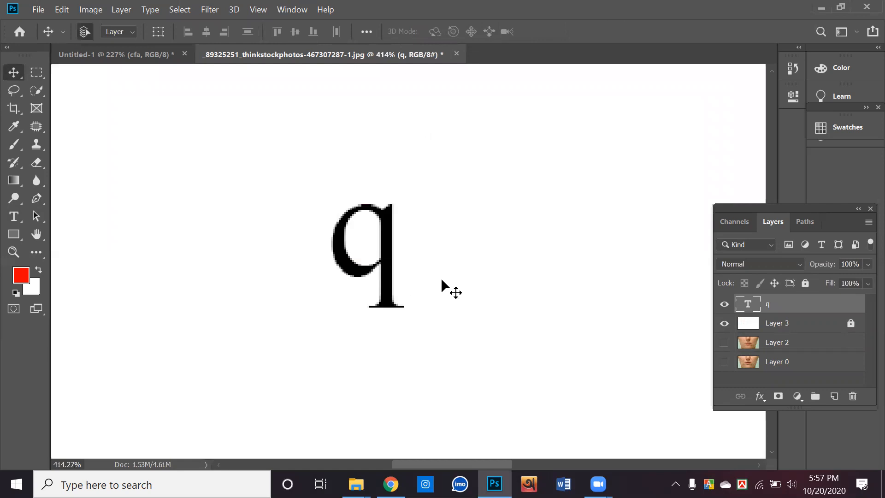
scroll(391, 291, down, 5)
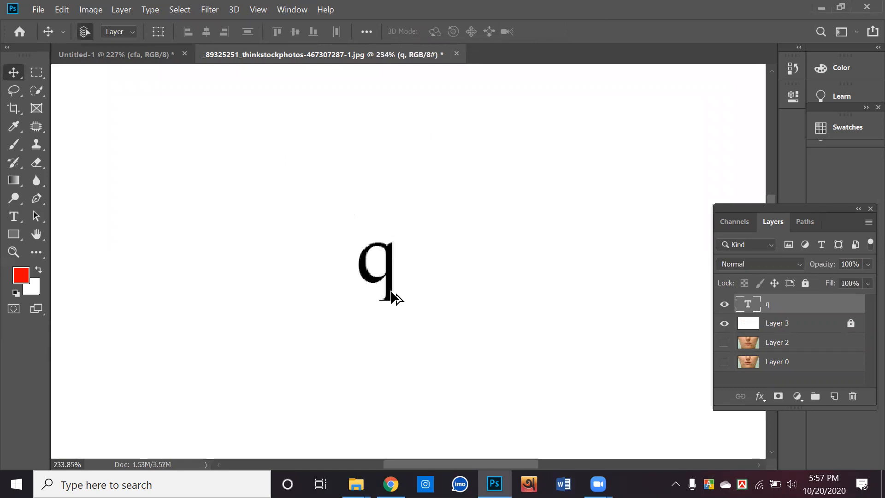
key(ctrl+t)
drag(401, 303, 540, 374)
key(Return)
drag(436, 242, 448, 257)
scroll(434, 223, up, 1)
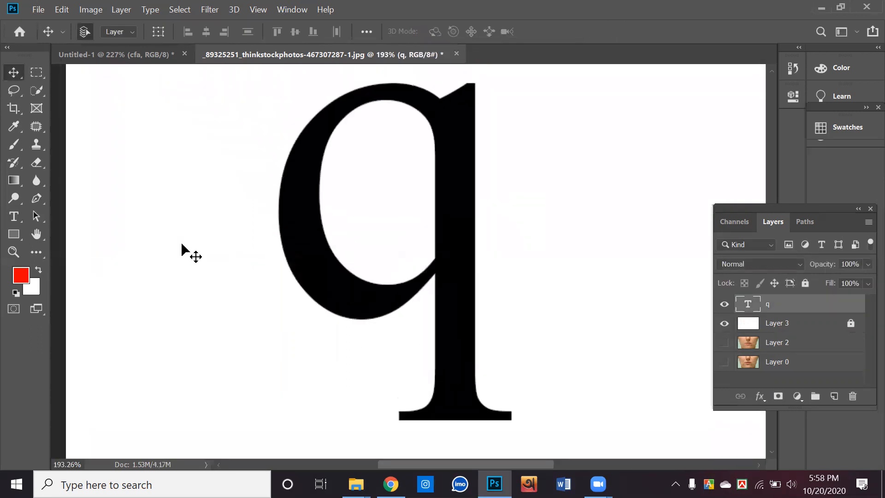
Start a Pen path where the lower edge of the q's bowl meets the stem's left edge.
click(37, 198)
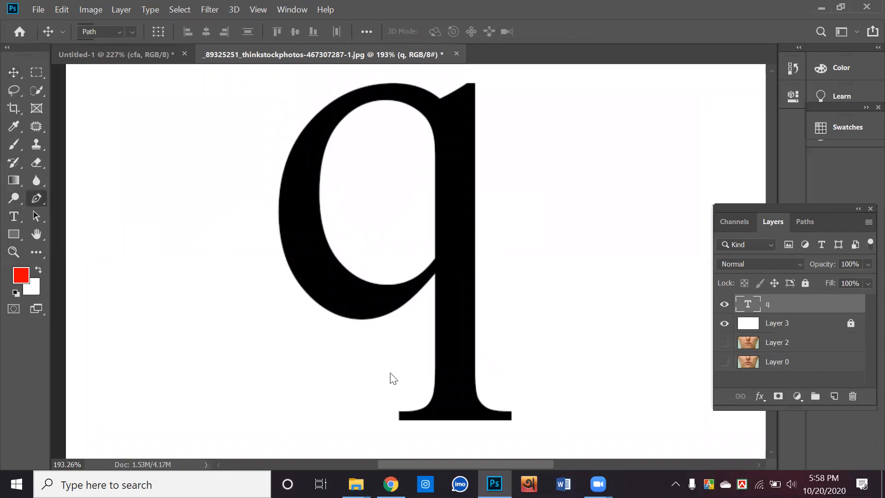
scroll(406, 424, up, 1)
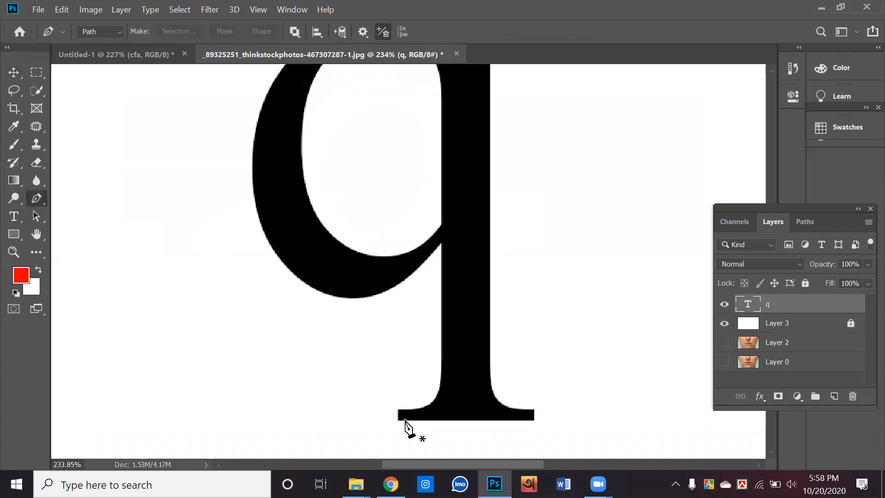
scroll(438, 263, up, 1)
scroll(437, 249, up, 2)
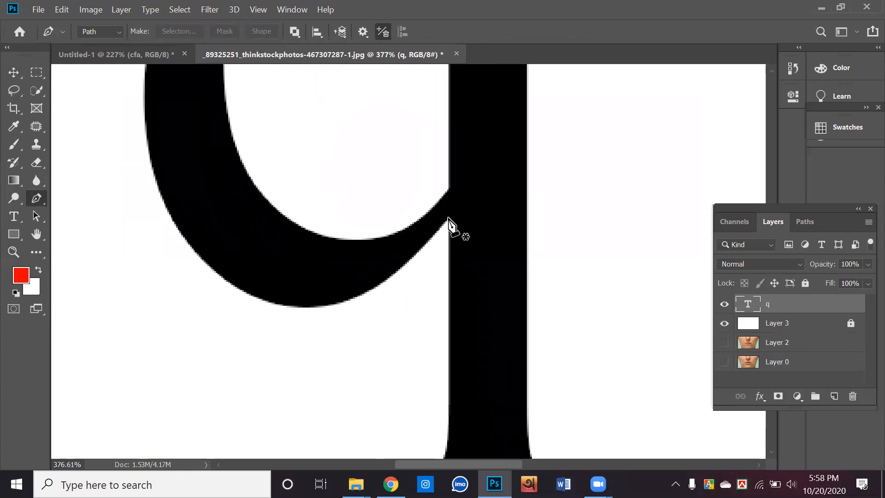
click(448, 219)
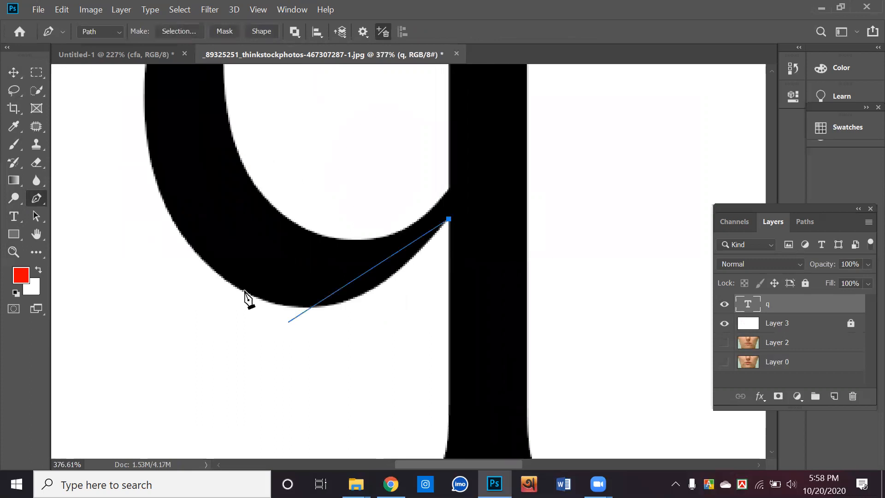
Extend the path to a smooth anchor point with short handles at the lowest point of the q's bowl.
click(279, 304)
drag(278, 304, 184, 287)
key(ctrl+z)
drag(307, 307, 284, 308)
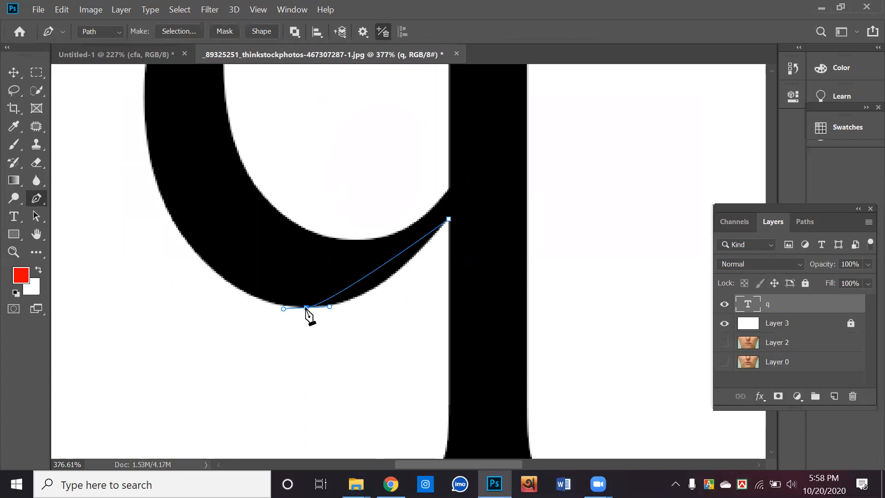
drag(229, 308, 224, 307)
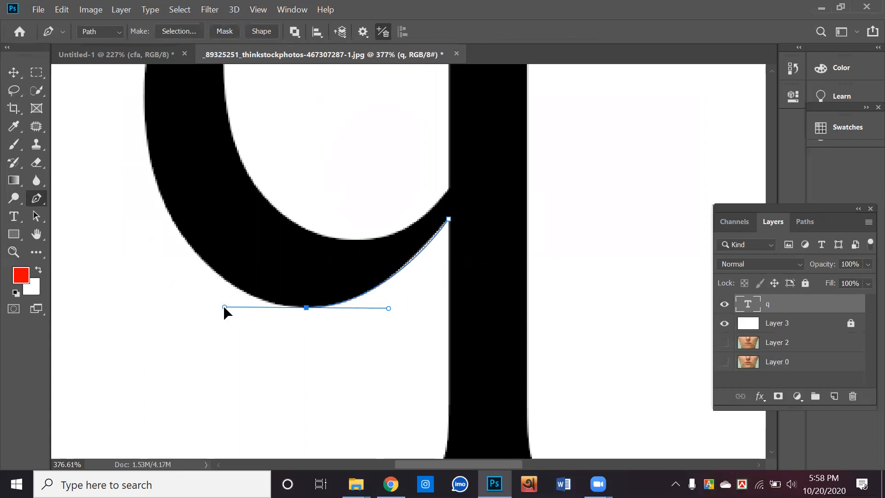
key(ctrl+z)
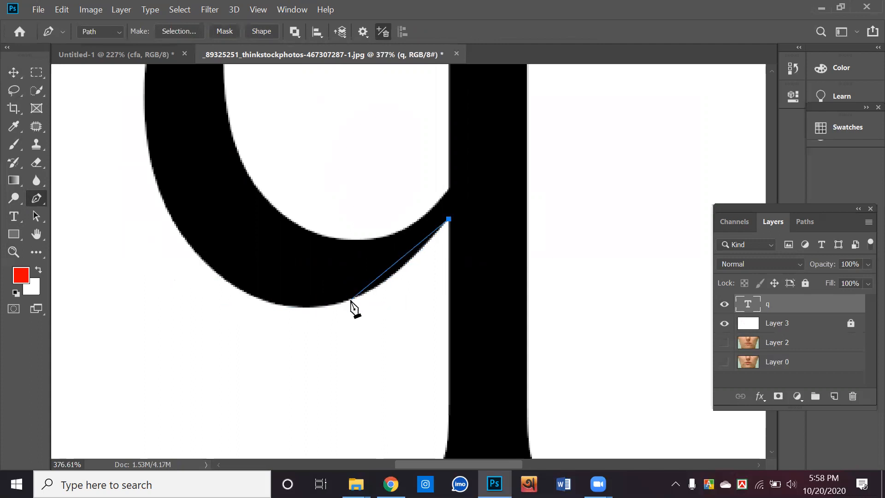
click(351, 301)
drag(351, 301, 292, 322)
key(ctrl+z)
key(ctrl+z)
Restart the Pen path at the lower bowl-stem junction and curve it to a smooth anchor near the bowl's lowest point.
click(446, 218)
click(291, 305)
drag(292, 305, 202, 294)
Add a smooth anchor at the bowl's leftmost edge and adjust its handles so the segment follows the outer contour.
key(space)
drag(304, 286, 347, 346)
drag(188, 158, 219, 103)
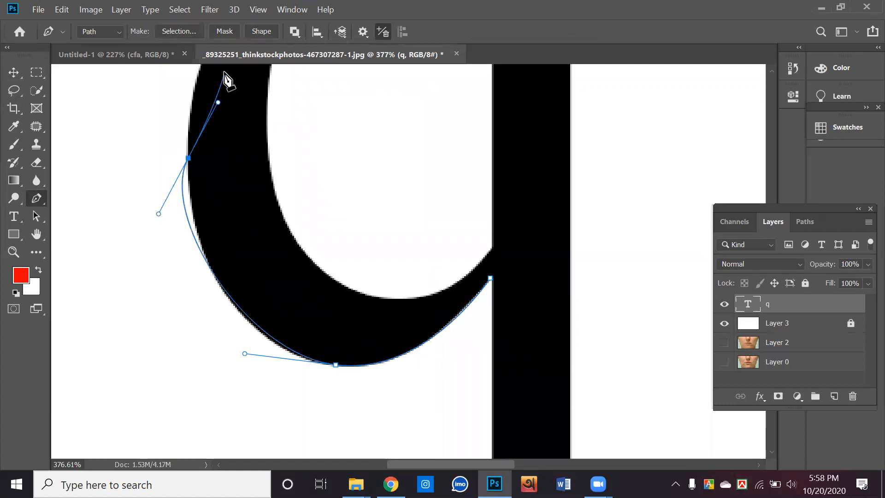
ctrl+click(158, 216)
drag(159, 216, 171, 262)
drag(175, 213, 187, 263)
drag(264, 141, 283, 262)
key(z)
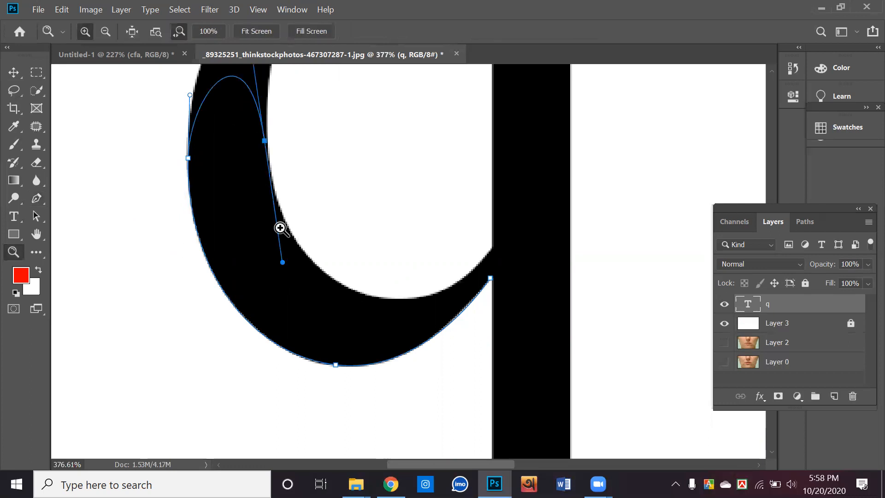
key(ctrl+z)
Remove the leftmost anchor's outgoing handle with the Pen tool and curve the path to an anchor on the bowl's upper-left shoulder.
drag(292, 176, 396, 270)
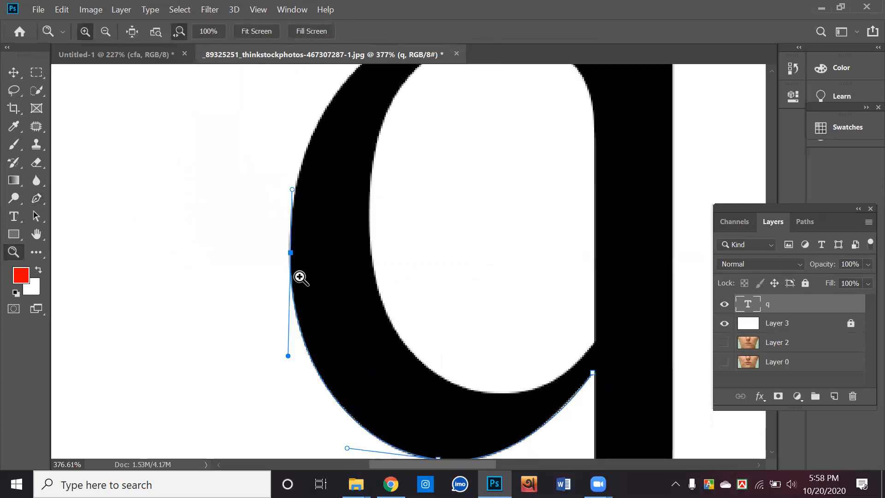
drag(309, 186, 265, 236)
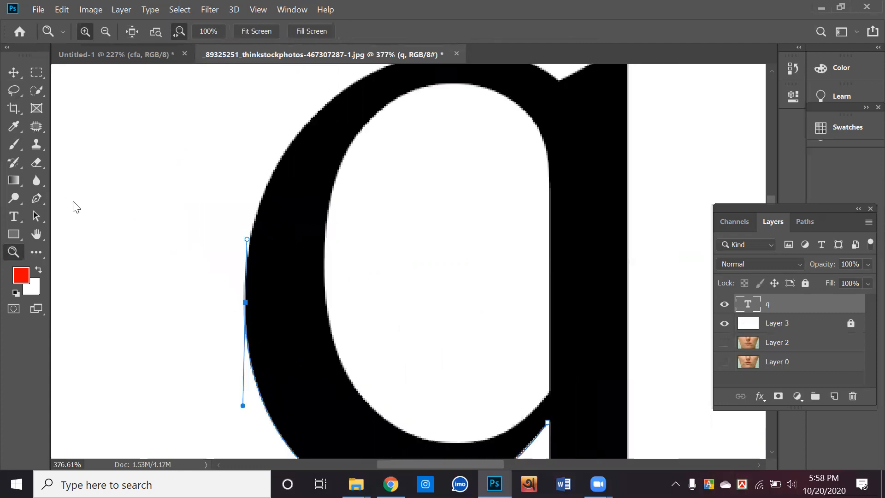
click(37, 198)
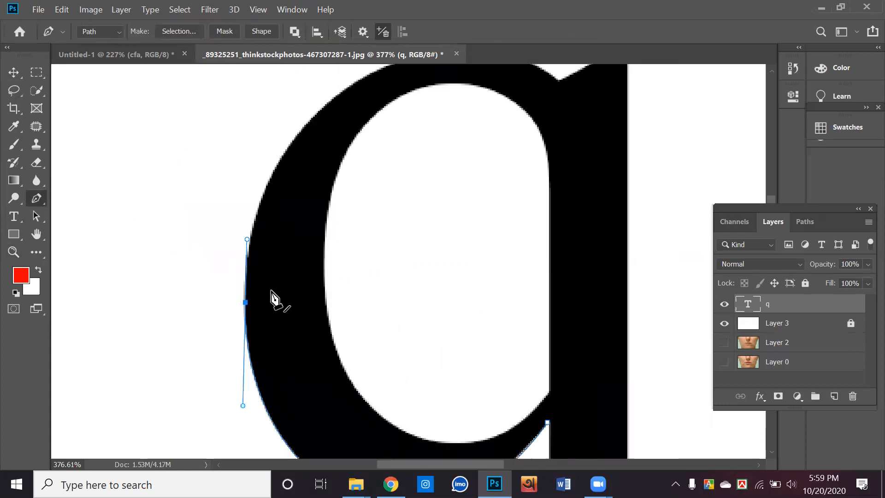
alt+click(246, 303)
drag(345, 214, 276, 320)
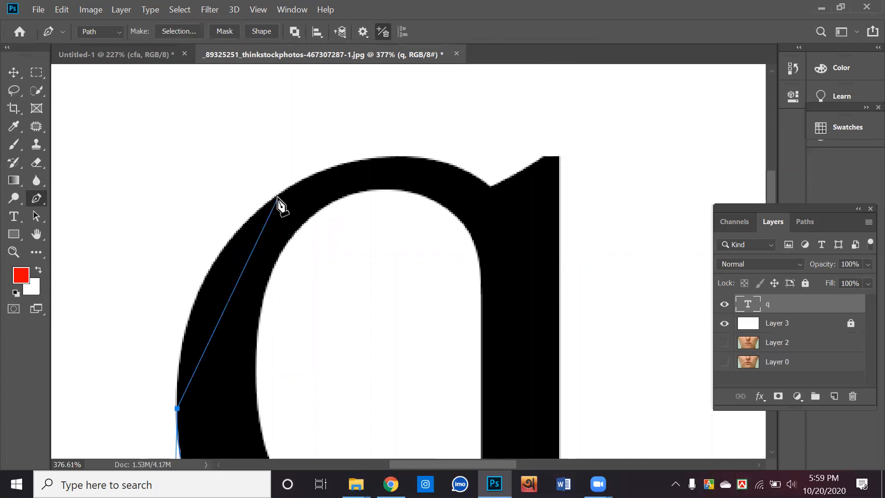
drag(283, 191, 353, 165)
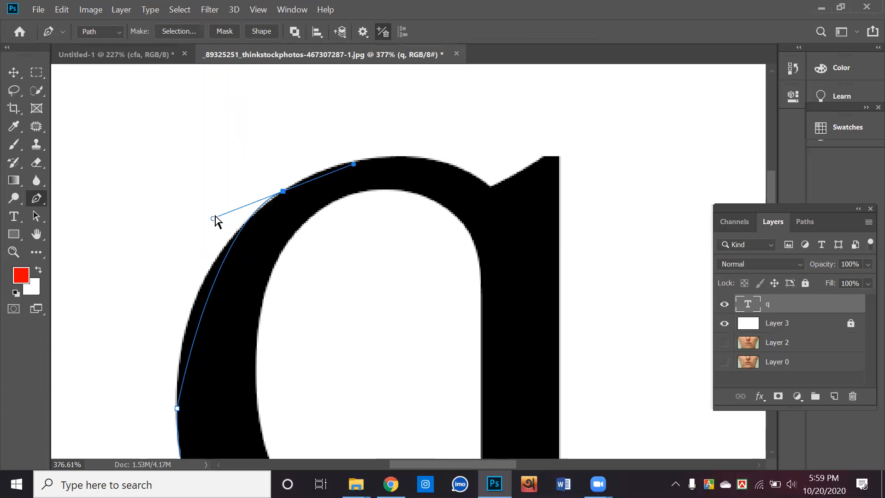
drag(215, 217, 214, 216)
drag(175, 245, 164, 270)
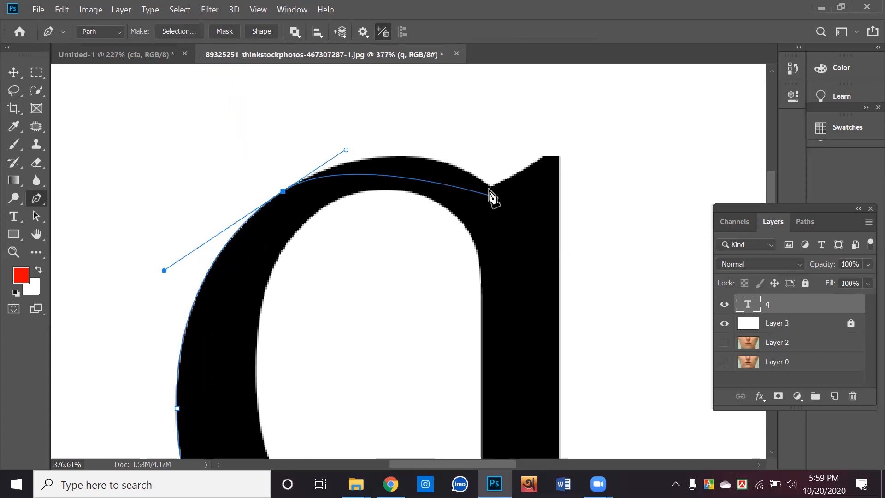
Curve the path over the bowl to a corner point at the notch and trace the stem's top spur with straight segments.
drag(490, 188, 539, 234)
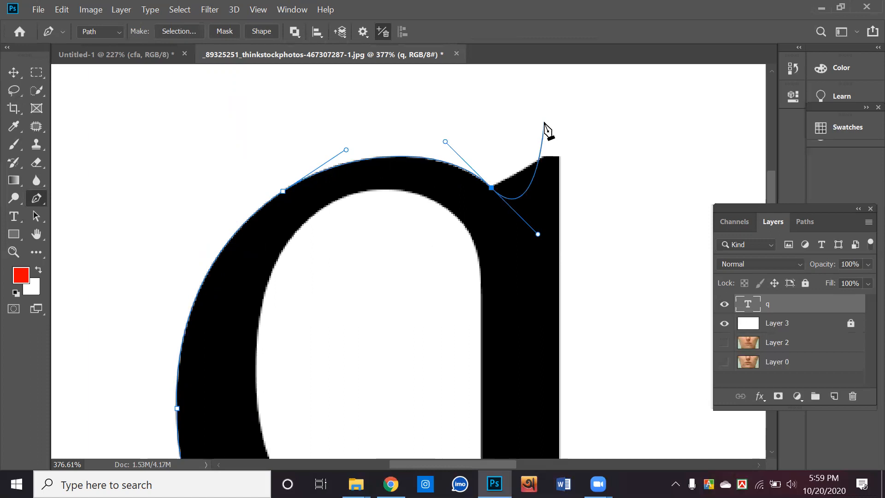
click(492, 188)
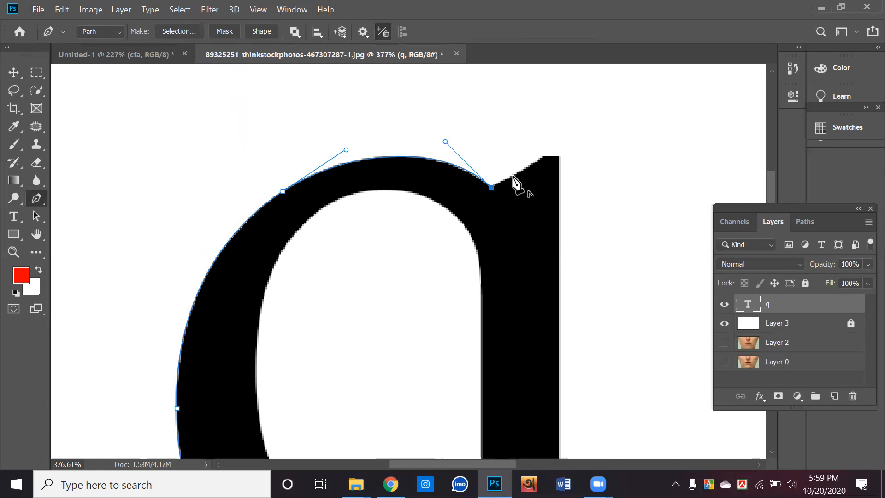
click(544, 158)
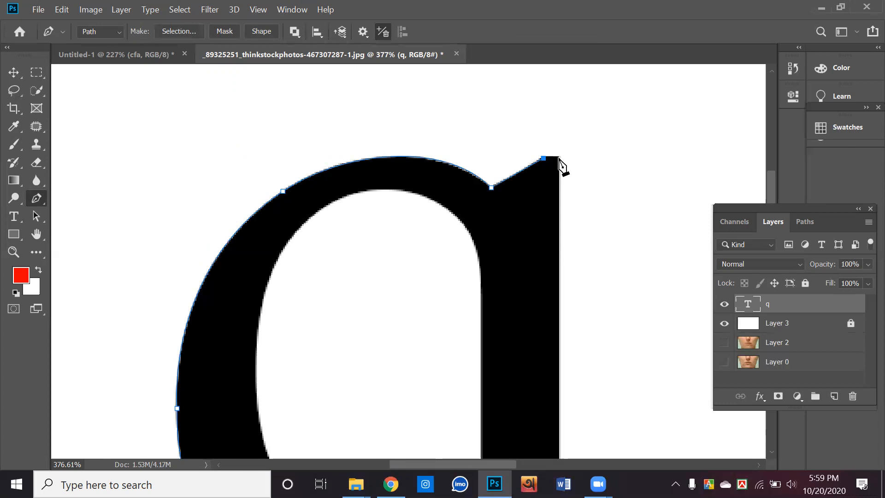
click(559, 158)
Trace the stem's right edge straight down to where the foot serif starts to curve.
drag(588, 172, 559, 174)
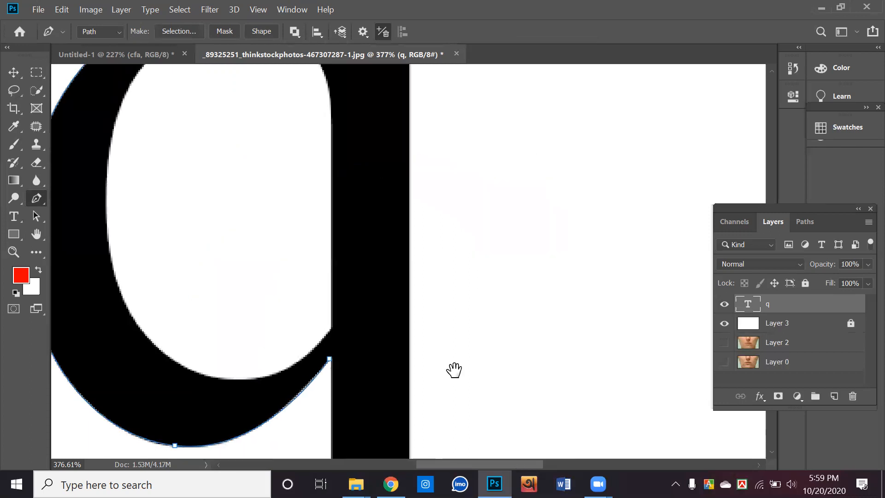
drag(454, 370, 467, 249)
click(441, 195)
click(511, 266)
drag(591, 257, 589, 261)
key(ctrl+z)
drag(512, 265, 512, 265)
mouse_move(582, 253)
mouse_down()
mouse_move(600, 253)
mouse_move(579, 255)
mouse_move(589, 250)
mouse_up()
key(ctrl+z)
Curve the path into the right foot serif, then trace the serif's right end and its flat bottom edge.
drag(468, 261, 499, 266)
click(510, 266)
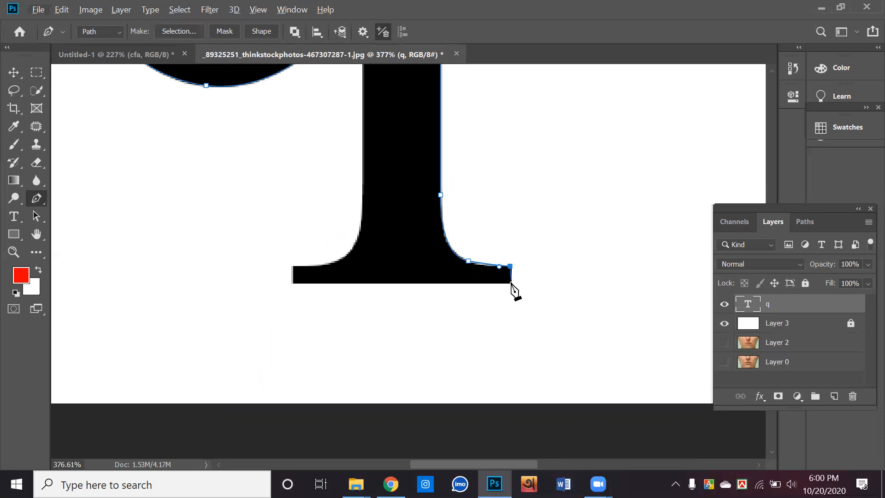
click(291, 283)
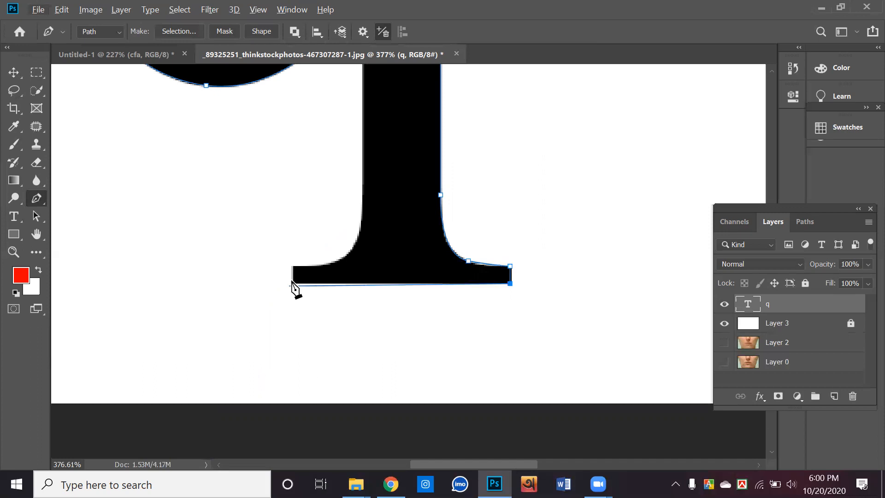
click(324, 268)
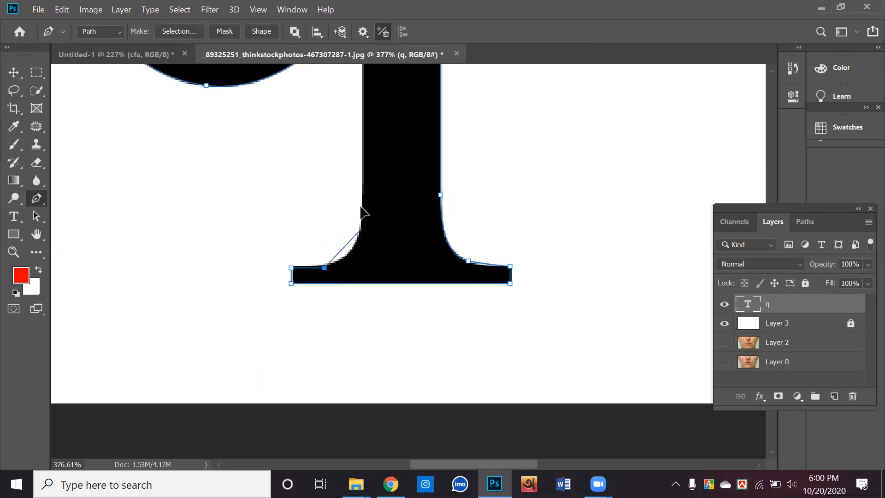
drag(362, 227, 360, 209)
key(ctrl+z)
Trace the foot serif's left end and curve the path along its upper edge toward the stem.
click(292, 265)
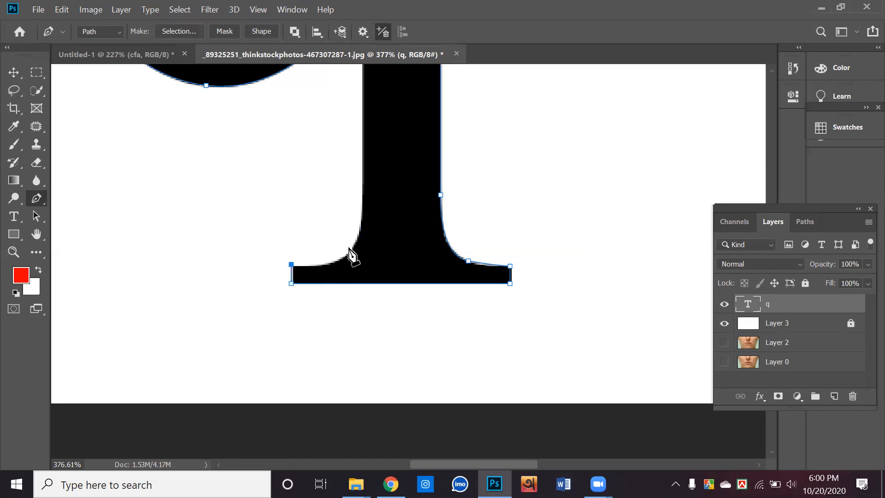
drag(352, 247, 378, 249)
key(space)
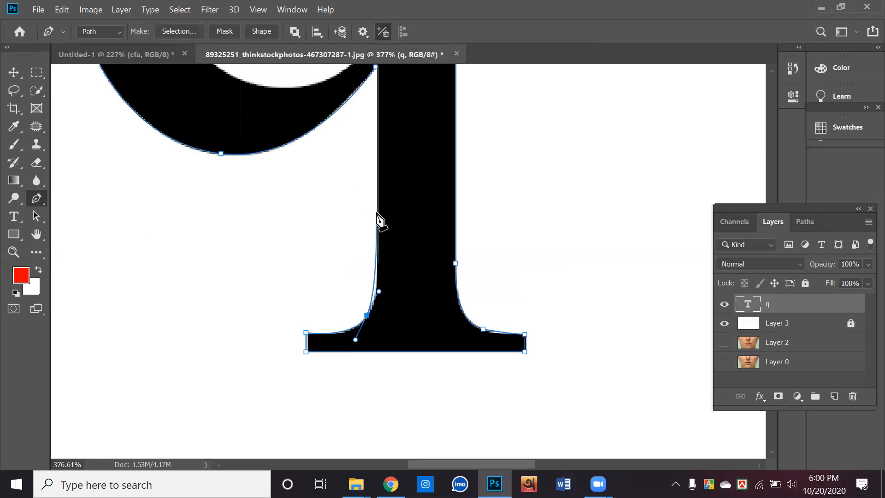
click(376, 214)
drag(373, 159, 375, 145)
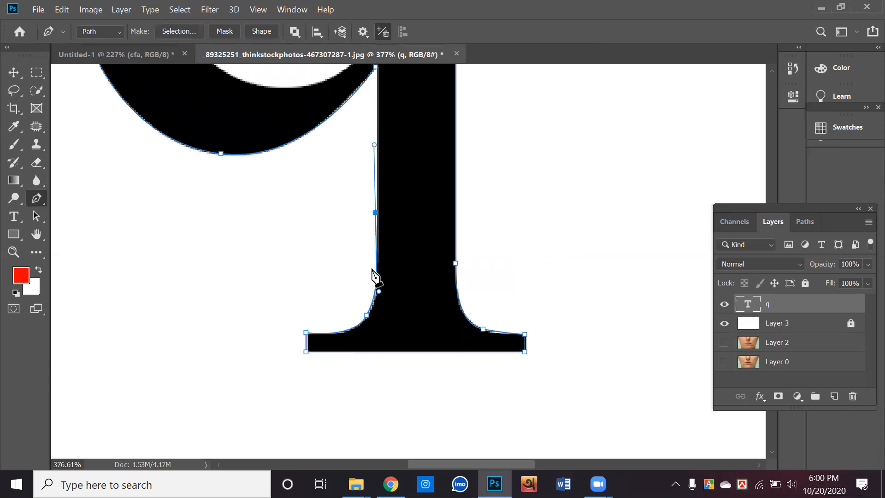
key(ctrl+z)
Turn the left serif anchor into a corner, curve the path onto the stem's left edge, and close the outline at its start.
click(367, 316)
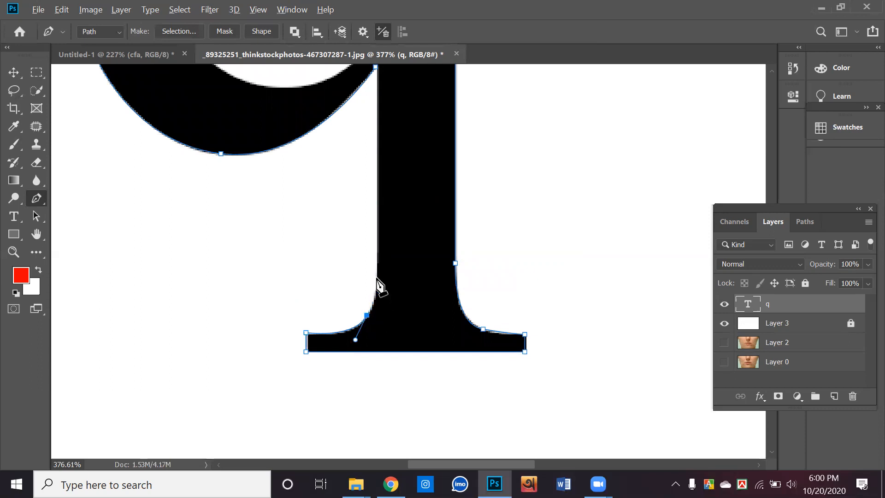
drag(375, 276, 375, 250)
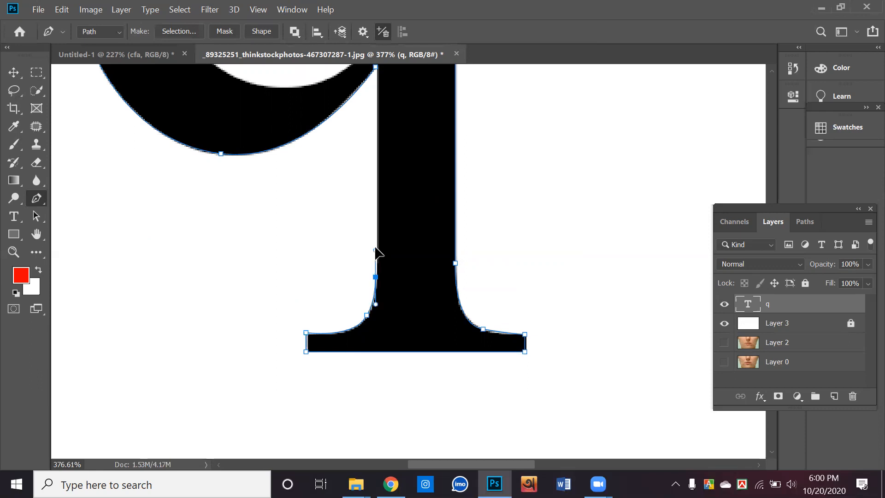
key(space)
click(368, 189)
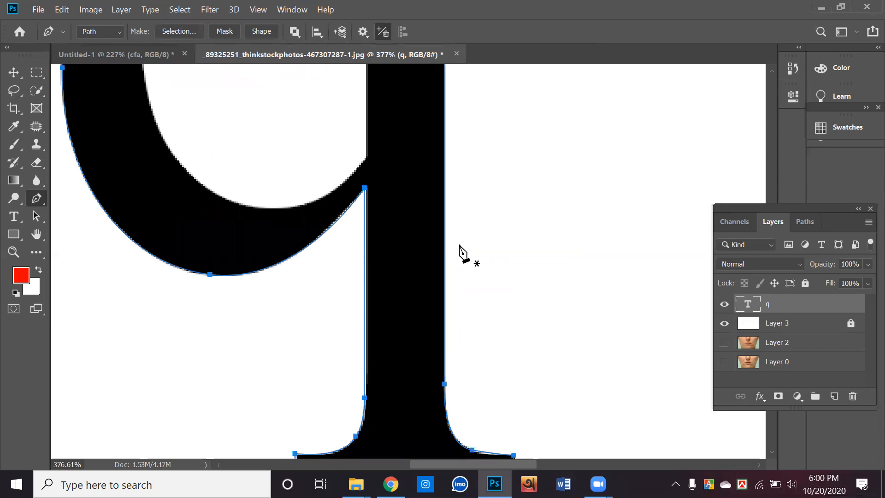
Start a second path at the lower-right corner of the q's inner opening and trace its straight right side upward.
scroll(460, 254, down, 4)
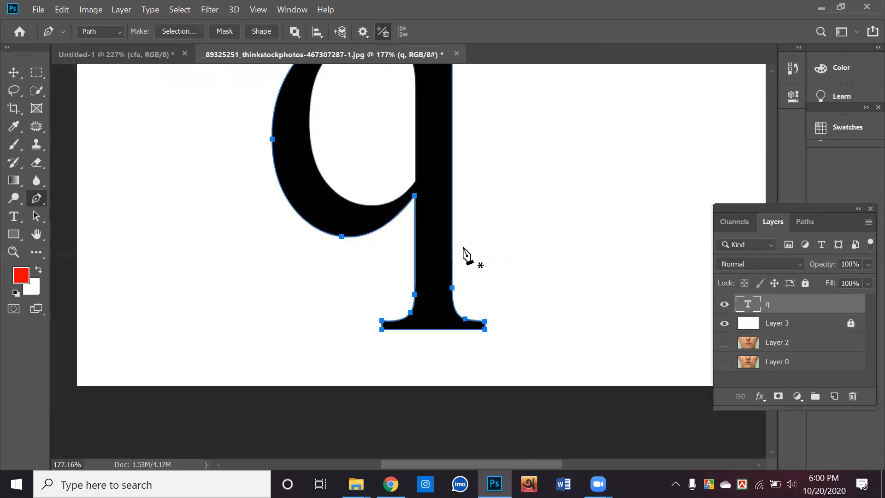
scroll(464, 248, down, 2)
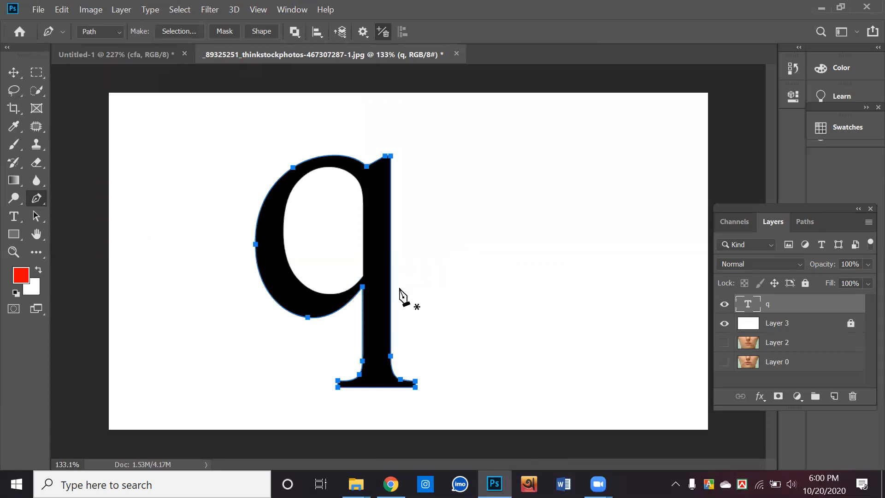
scroll(392, 261, up, 1)
scroll(350, 259, up, 2)
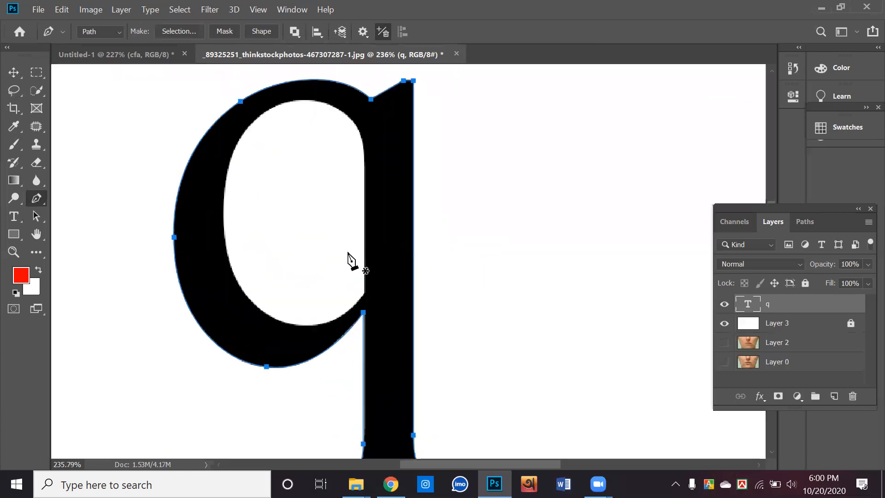
scroll(349, 272, up, 2)
click(366, 311)
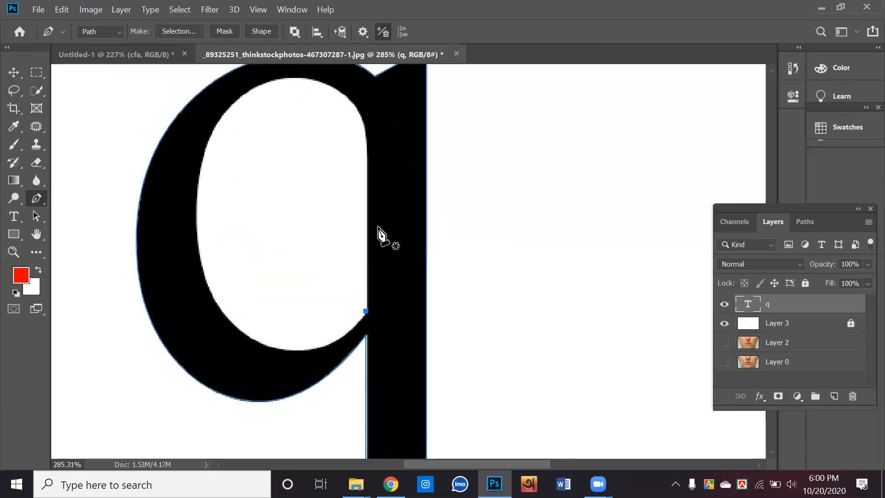
click(367, 141)
Continue the inner path with smooth anchors at the top and on the left side of the q's opening.
drag(318, 106, 413, 187)
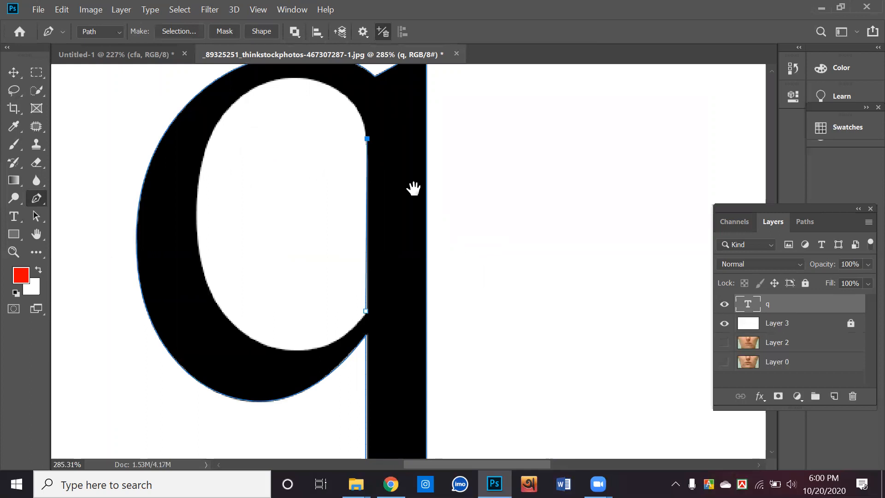
drag(338, 169, 256, 209)
key(ctrl+z)
click(393, 157)
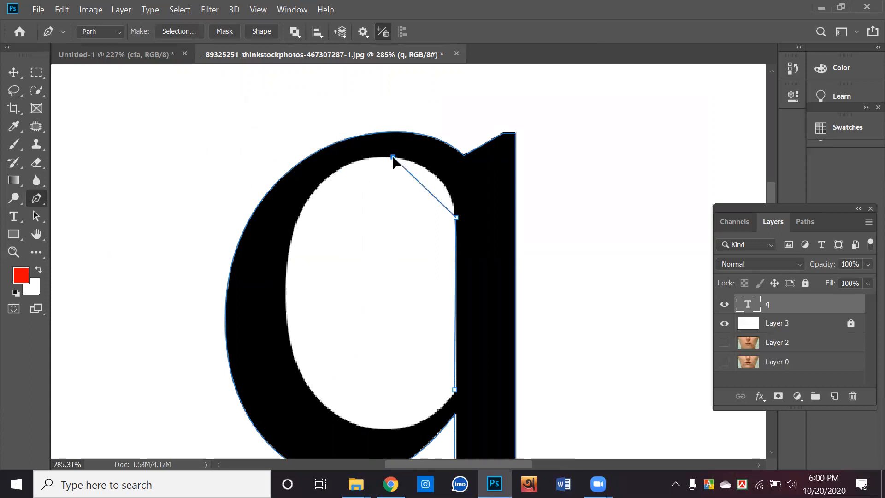
drag(342, 159, 334, 152)
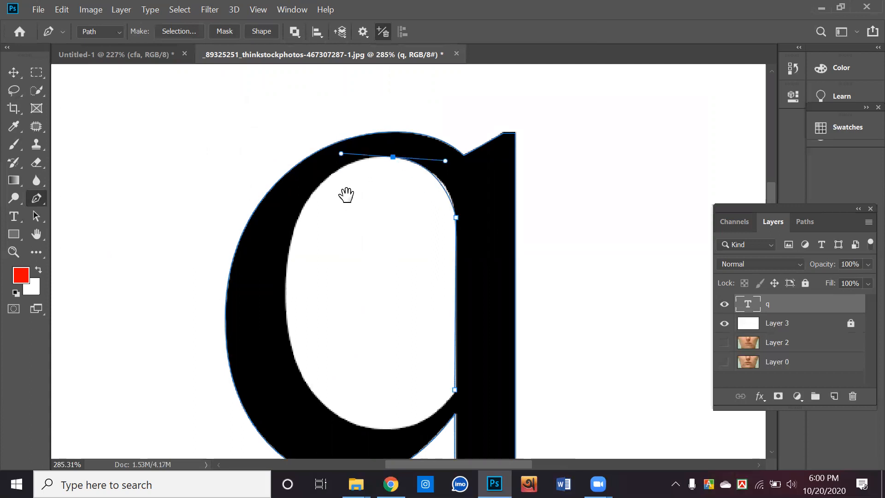
scroll(277, 290, down, 1)
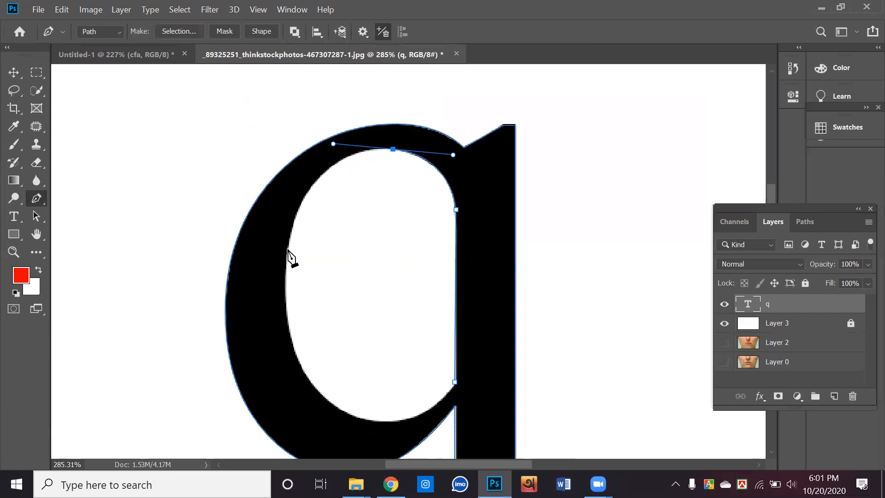
drag(286, 277, 283, 300)
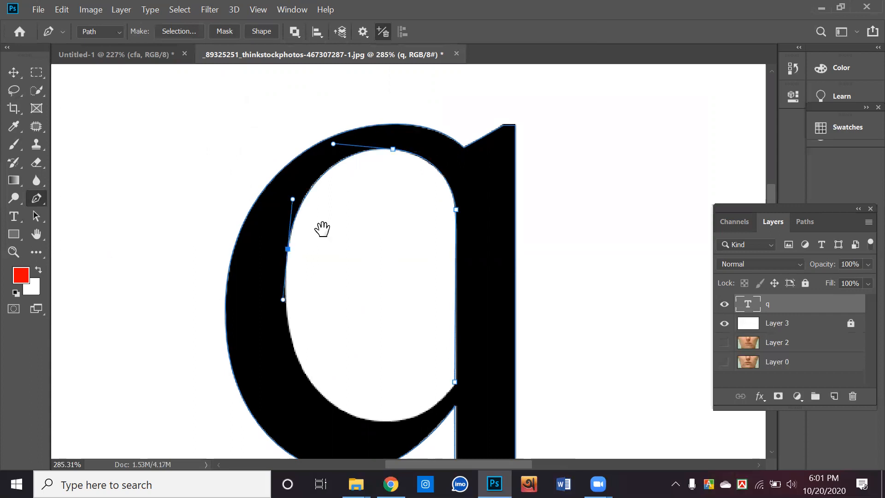
Add a smooth anchor at the opening's lower-left curve and close the inner path at its starting point.
scroll(323, 237, down, 3)
drag(322, 347, 346, 377)
scroll(391, 341, down, 3)
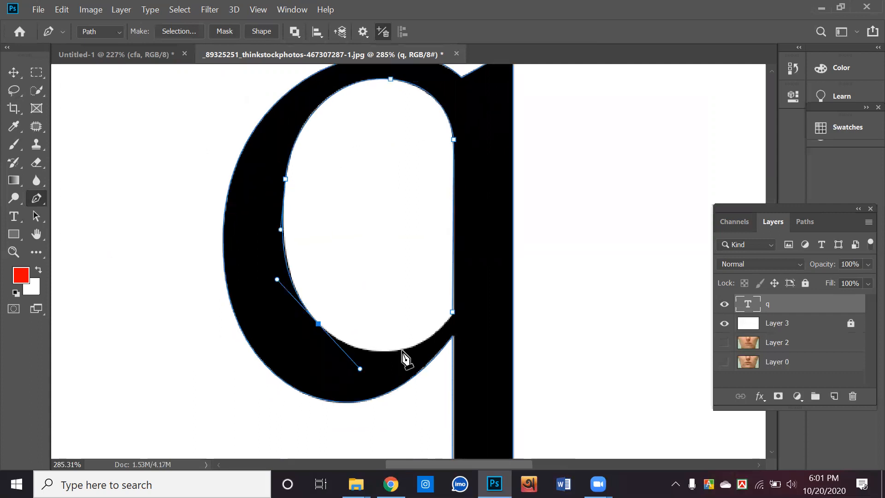
drag(453, 312, 480, 275)
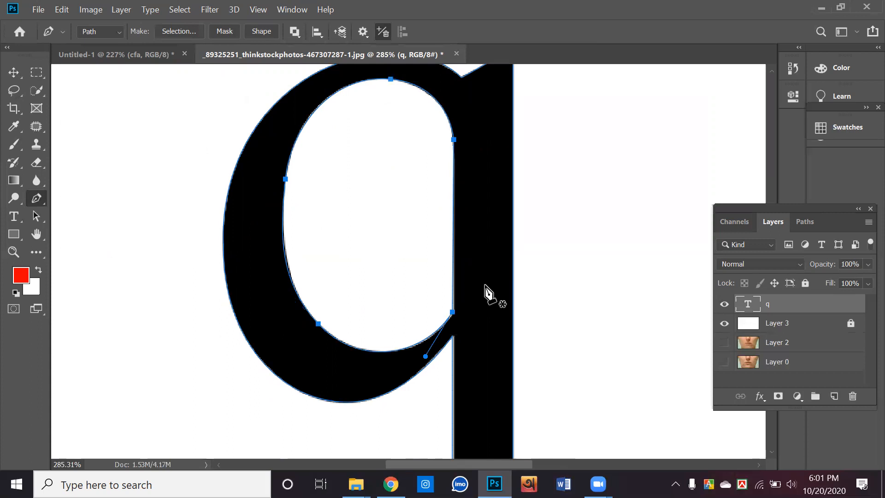
scroll(484, 295, down, 3)
scroll(483, 295, down, 2)
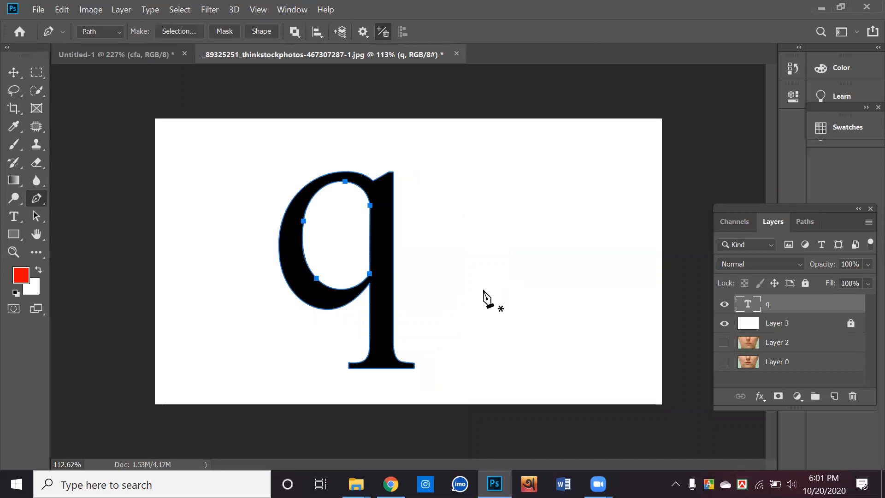
Convert the traced q paths to a selection, fill it with the red foreground colour on a new layer, and deselect.
key(ctrl+Return)
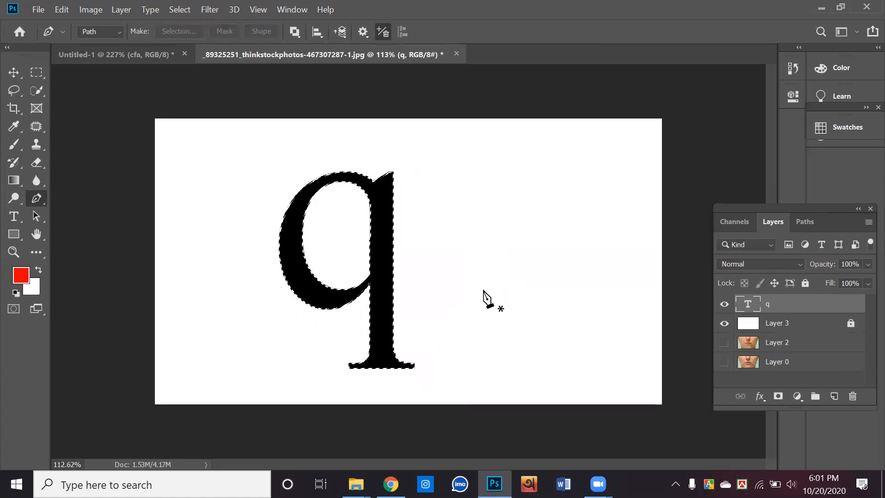
click(836, 397)
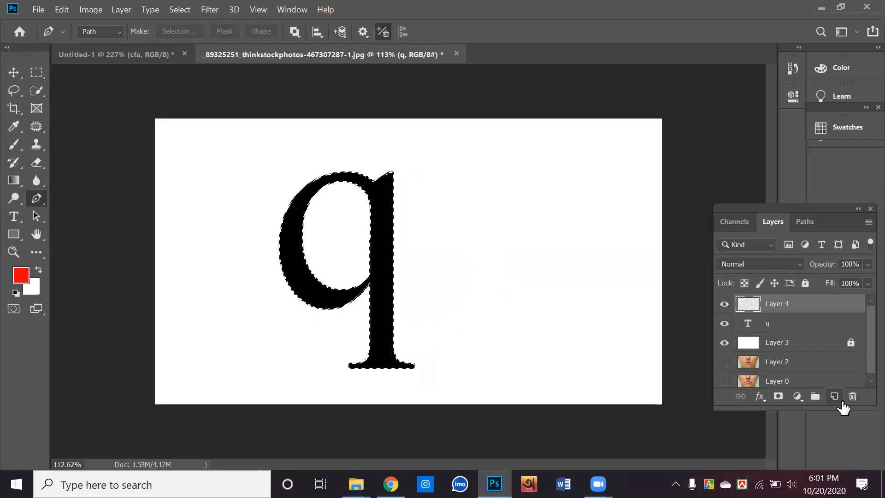
key(alt+BackSpace)
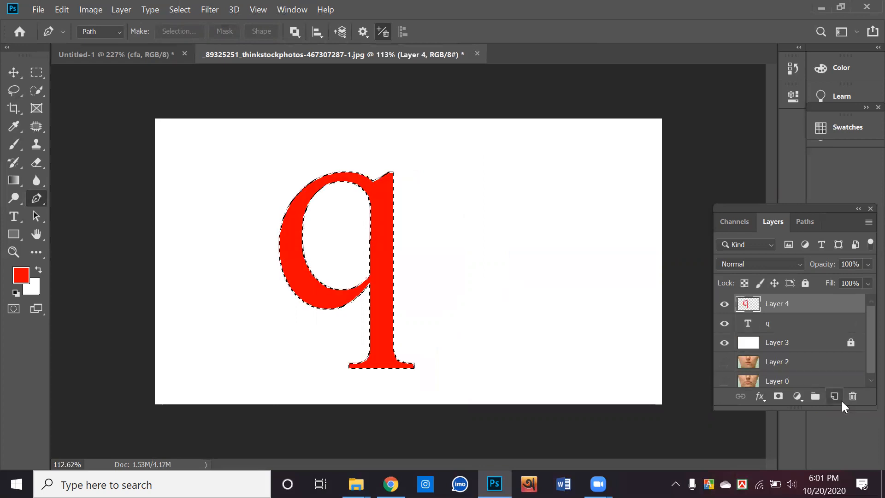
key(ctrl+d)
Move the red q to the right side of the canvas and shift the black q slightly to the left.
click(14, 72)
drag(381, 259, 589, 261)
click(368, 295)
mouse_move(368, 295)
mouse_down()
mouse_move(429, 292)
mouse_move(368, 297)
mouse_move(387, 297)
mouse_move(379, 282)
mouse_move(382, 289)
mouse_up()
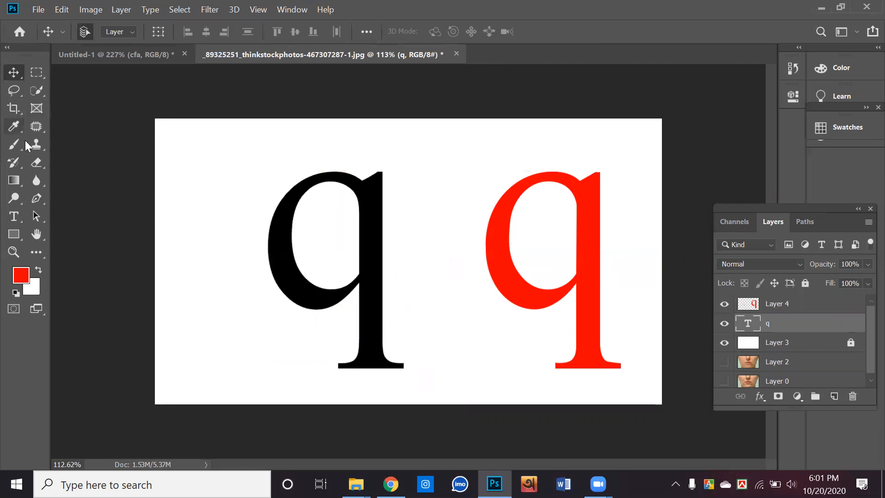
Draw a rough closed Pen path loosely around the black q, with a pointed spike toward the canvas's upper-left corner.
click(36, 198)
drag(281, 185, 414, 218)
drag(405, 330, 406, 356)
click(424, 397)
click(254, 387)
click(286, 329)
click(227, 295)
drag(259, 194, 246, 199)
click(176, 138)
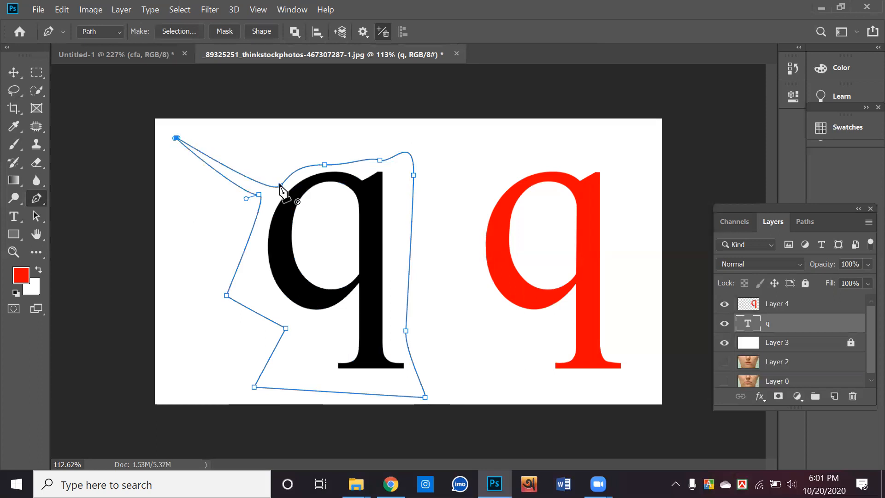
click(280, 185)
Draw a second rough closed Pen path inside the opening of the black q.
click(355, 270)
drag(326, 283, 313, 271)
click(308, 247)
drag(307, 223, 309, 216)
drag(327, 194, 338, 206)
click(341, 222)
click(356, 270)
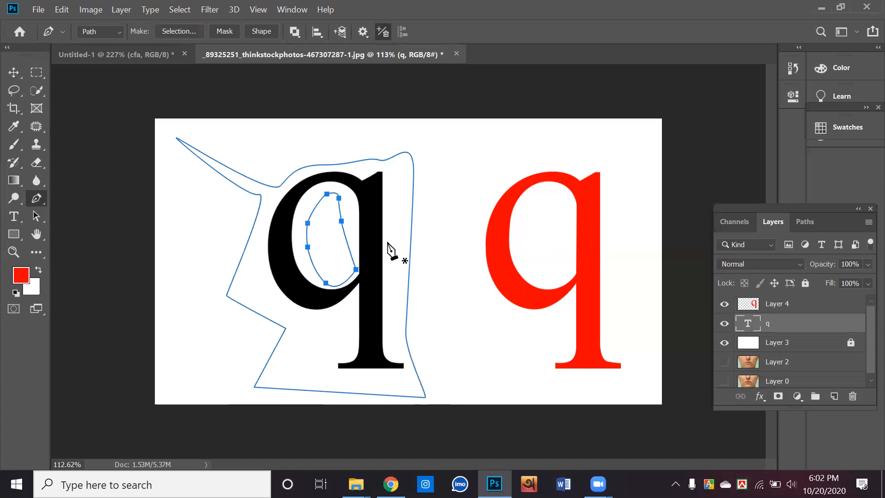
Turn the two rough paths into a selection, dismiss the Save As dialog without saving, and deselect.
key(Return)
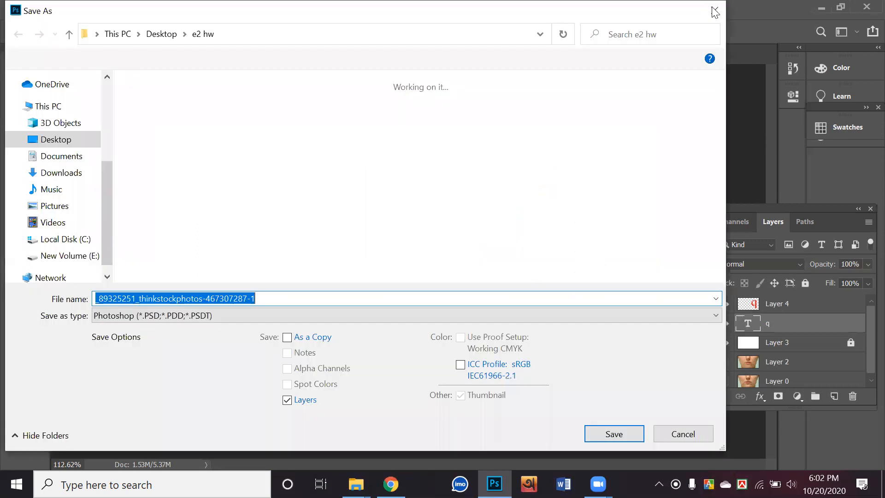
click(715, 10)
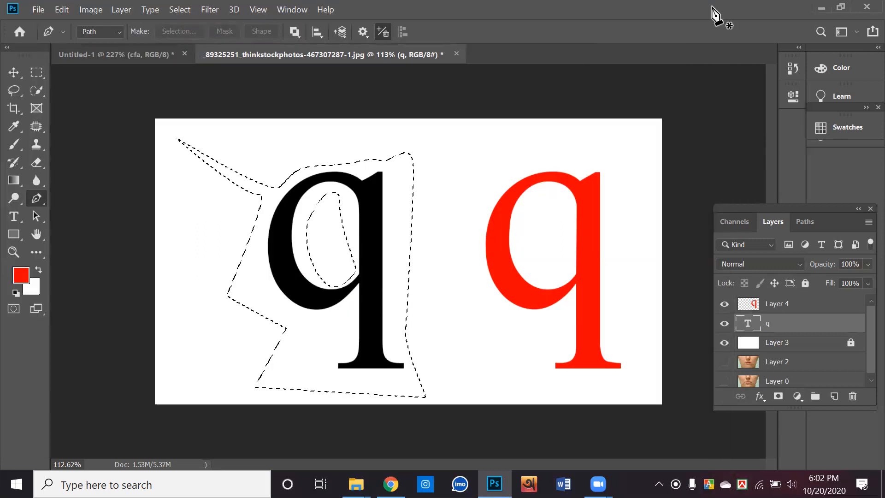
key(ctrl+d)
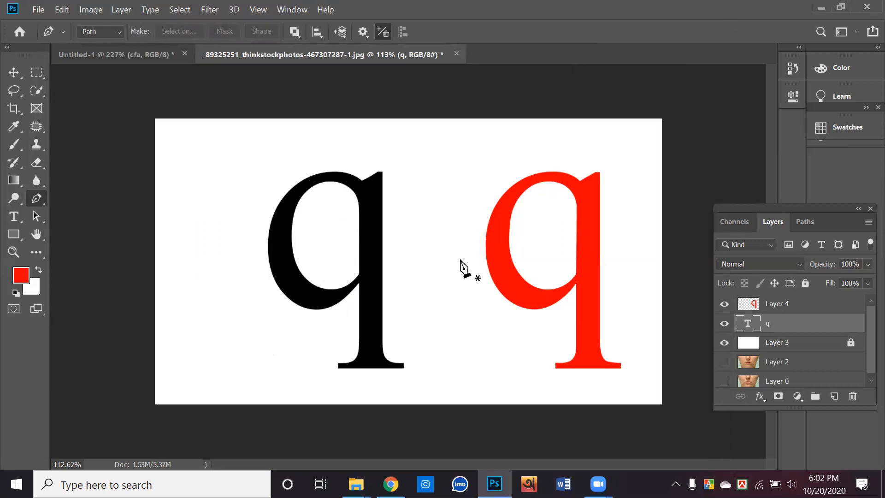